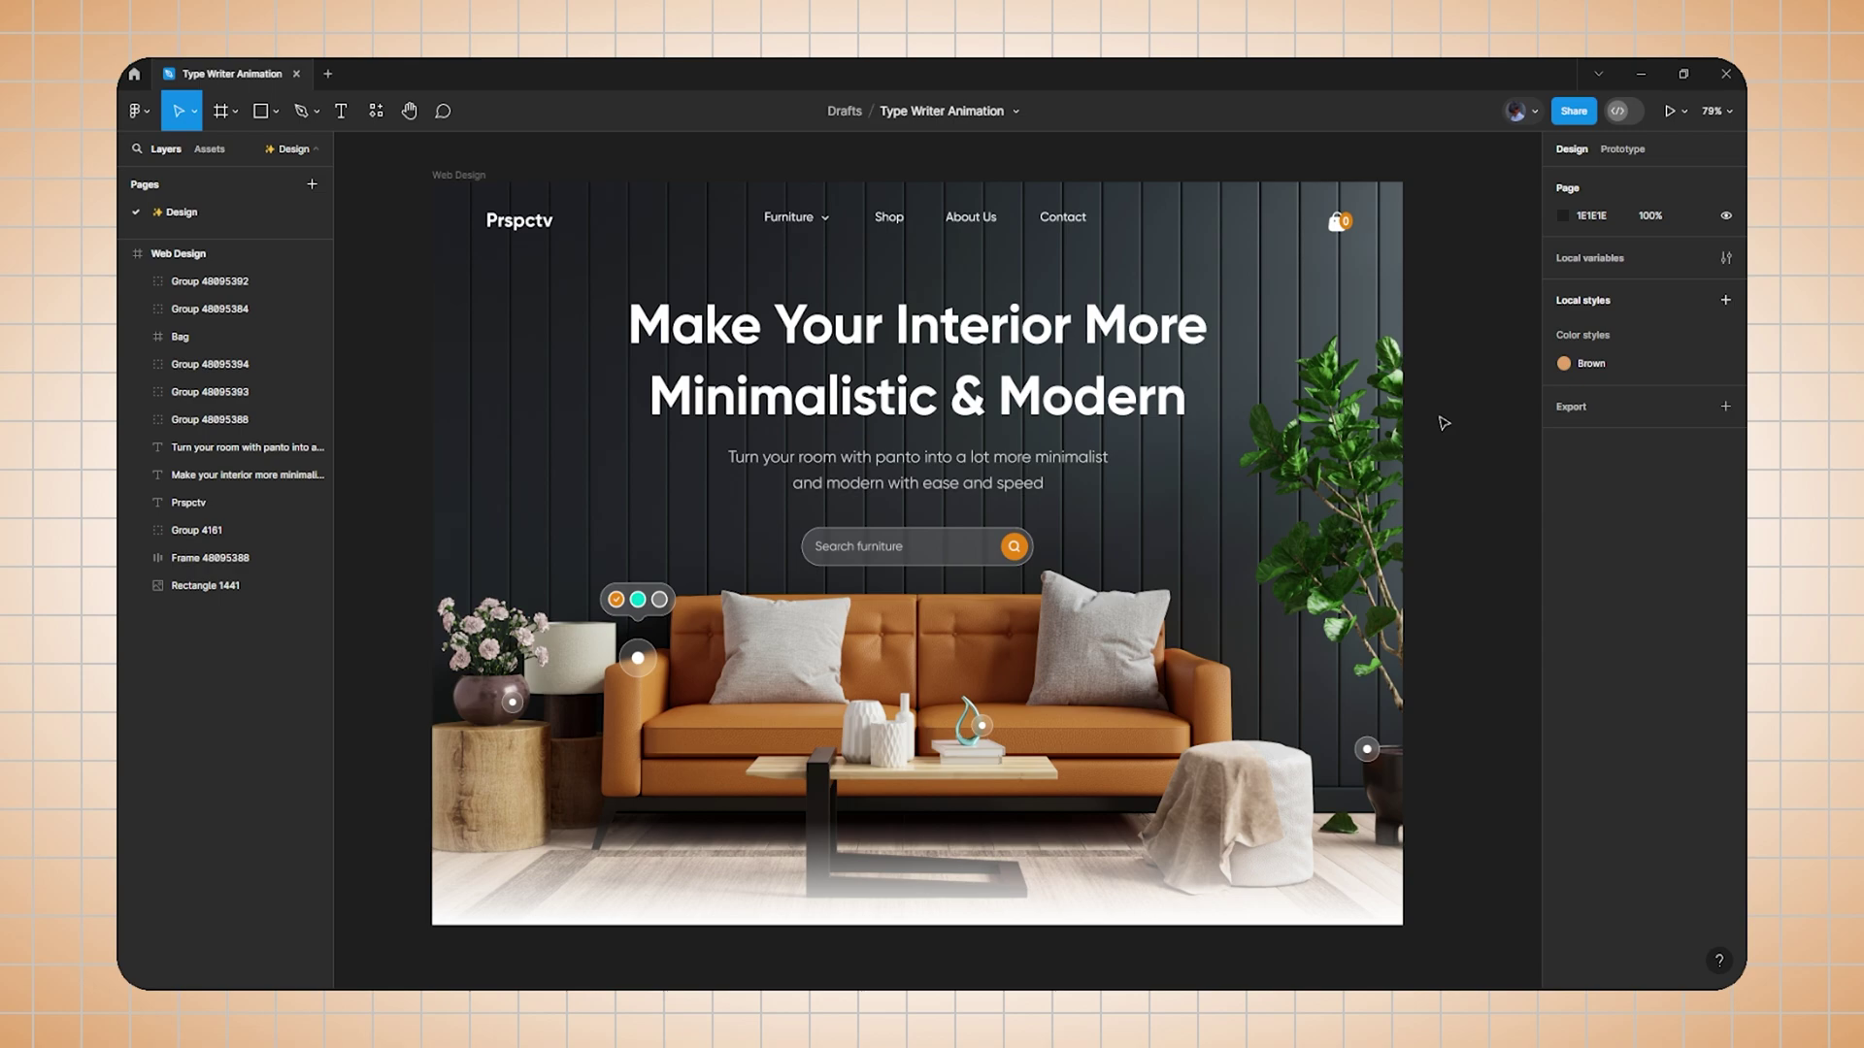
# Draw a 10 × 90 rectangle on empty canvas beside the web design.
pyautogui.moveTo(474, 446); pyautogui.dragTo(1605, 466)
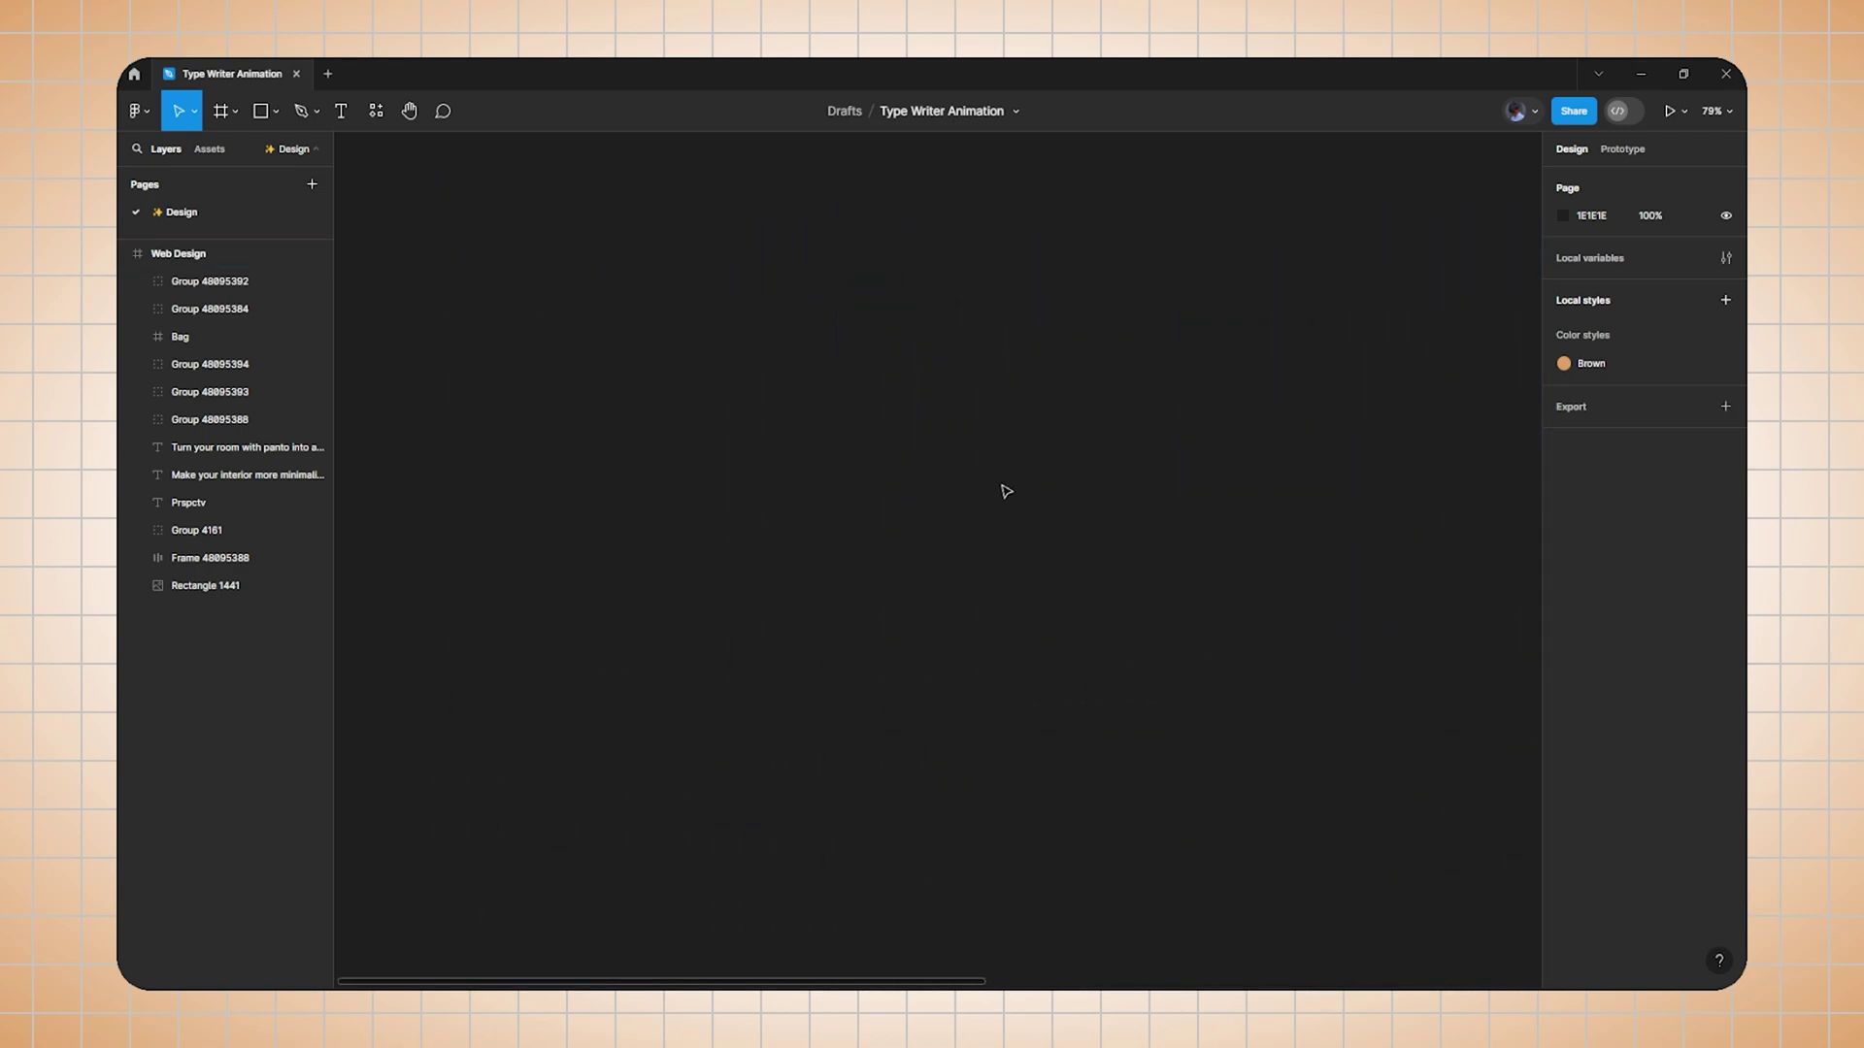
pyautogui.scroll(3, 949, 468)
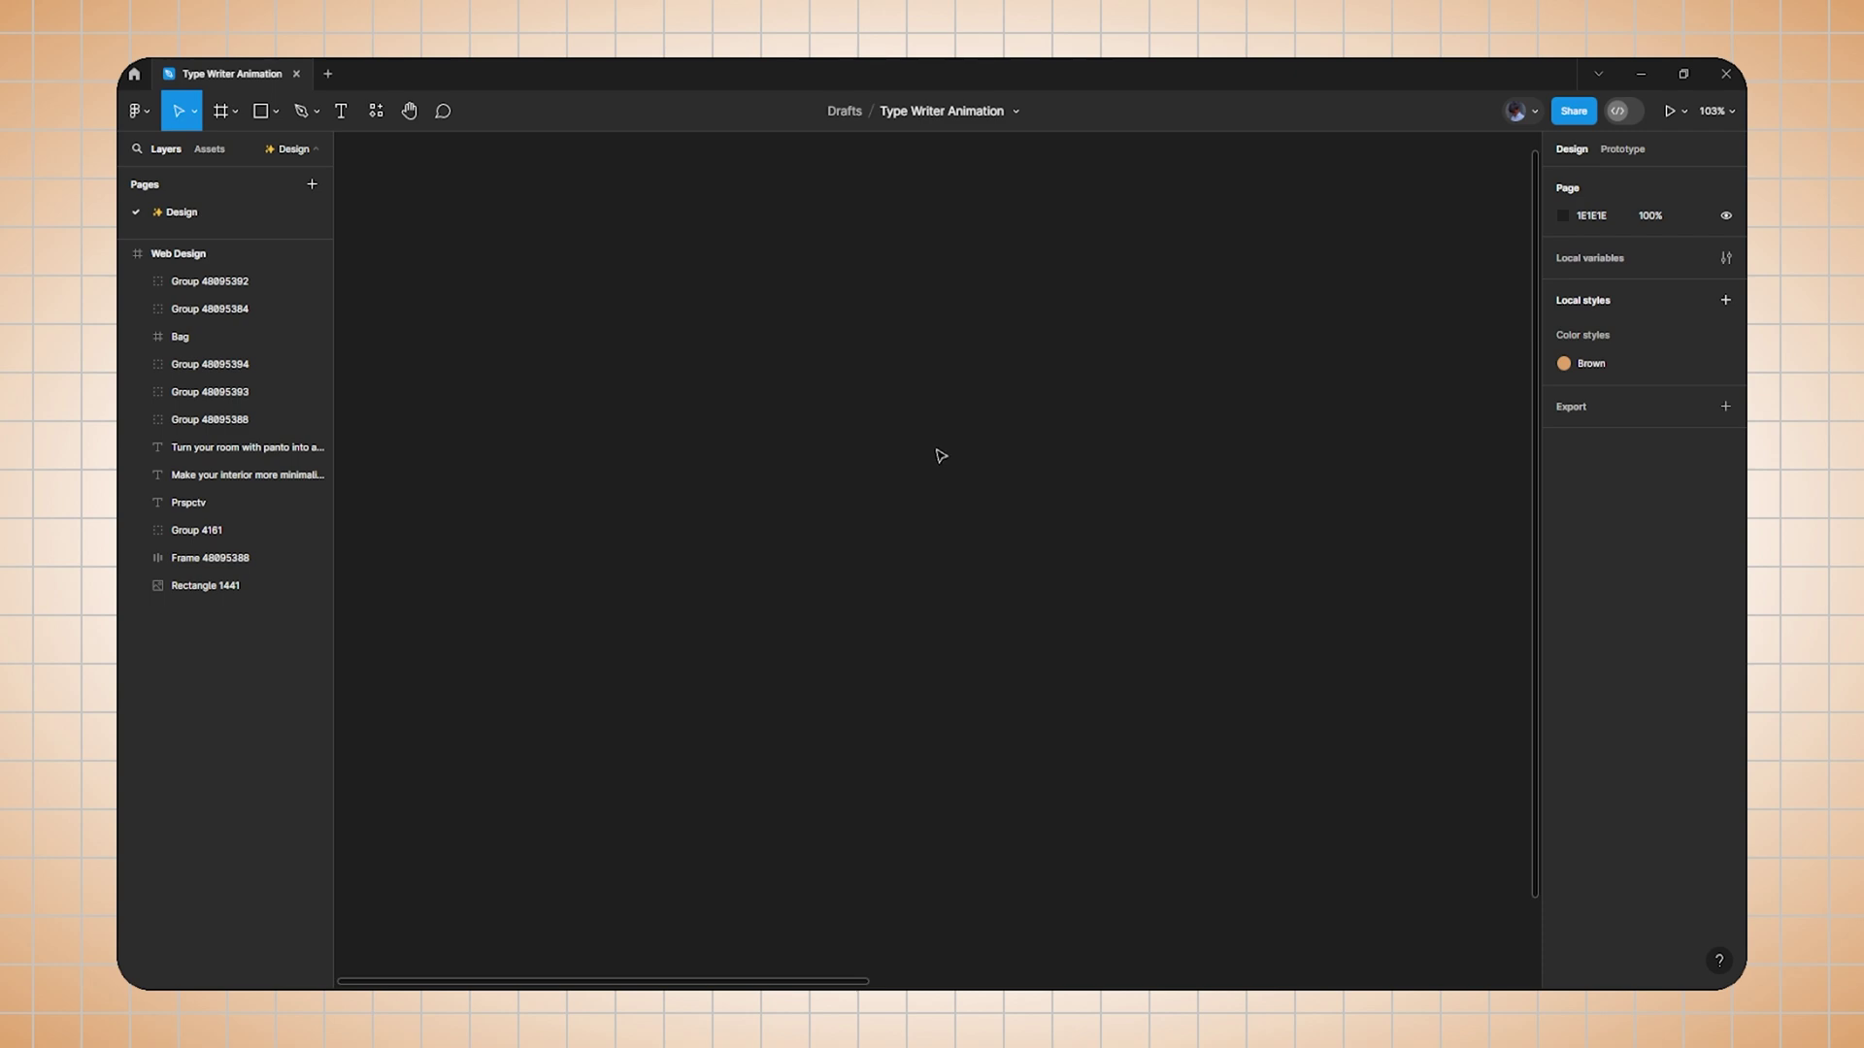
pyautogui.press('r')
pyautogui.moveTo(770, 322); pyautogui.dragTo(801, 504)
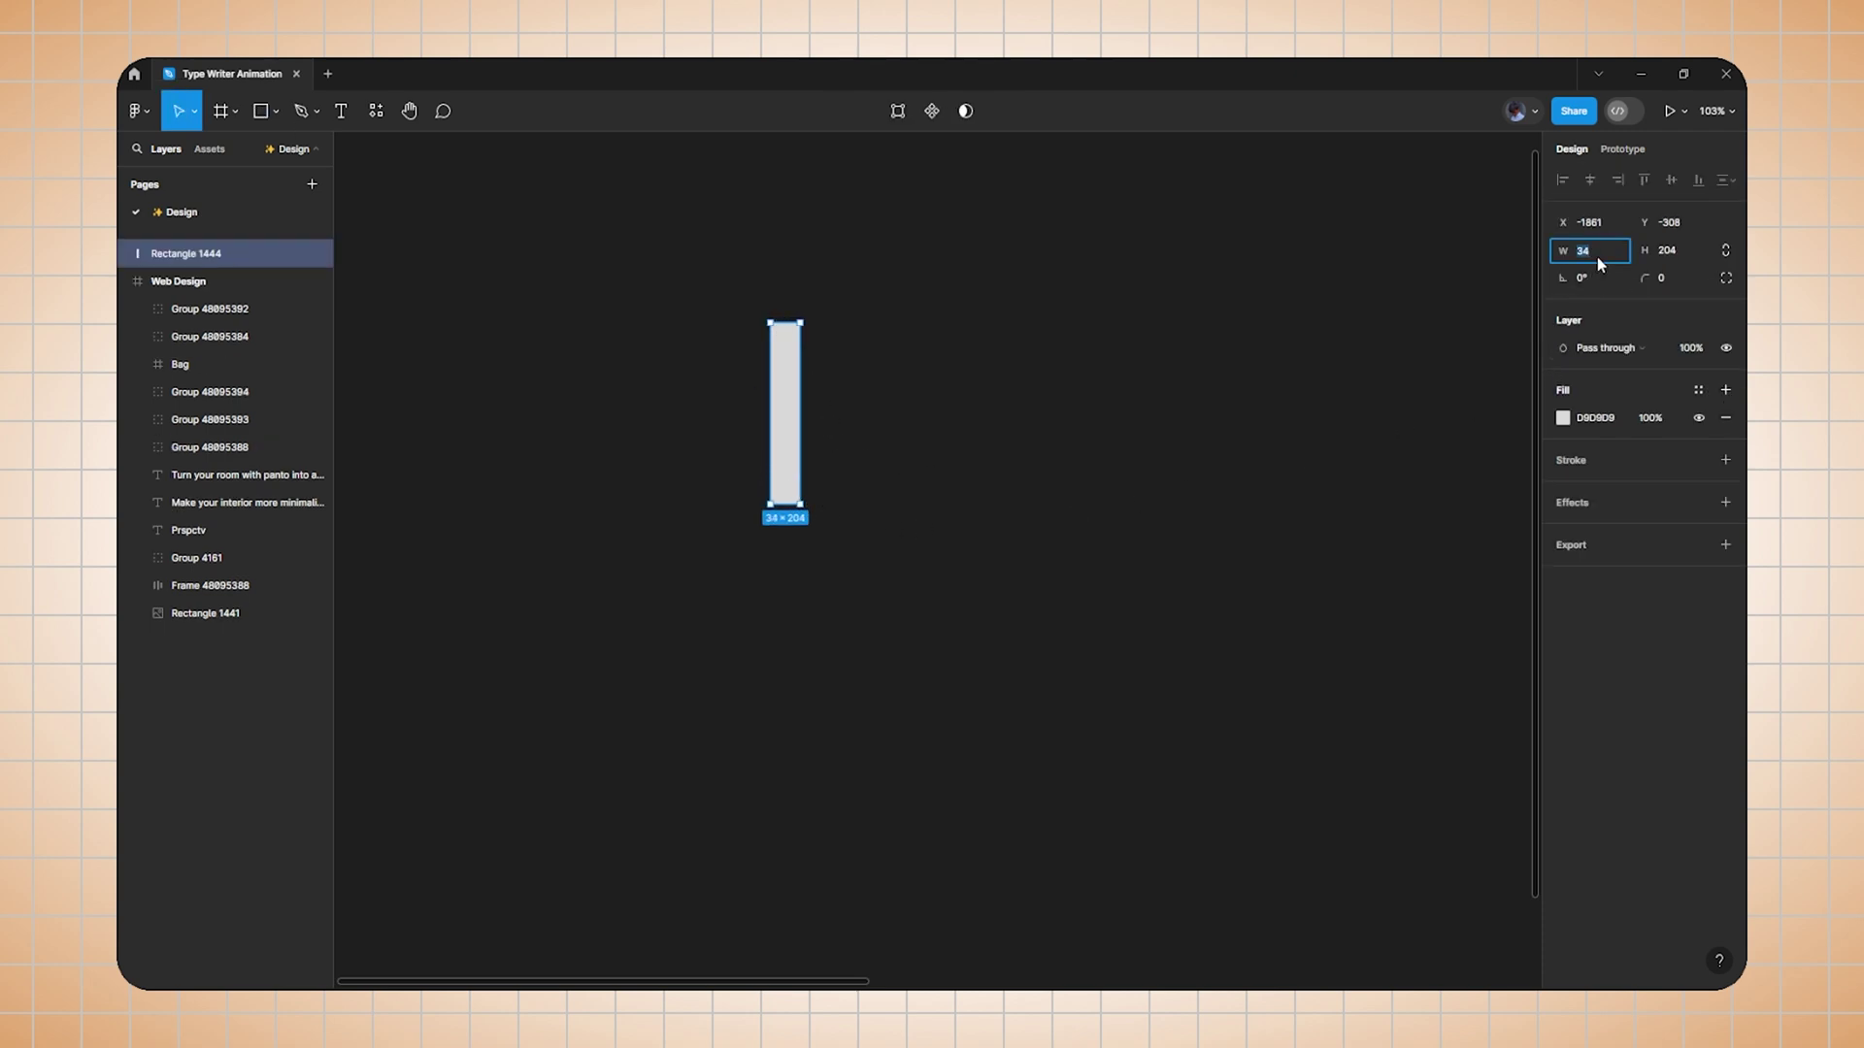
pyautogui.press('Tab')
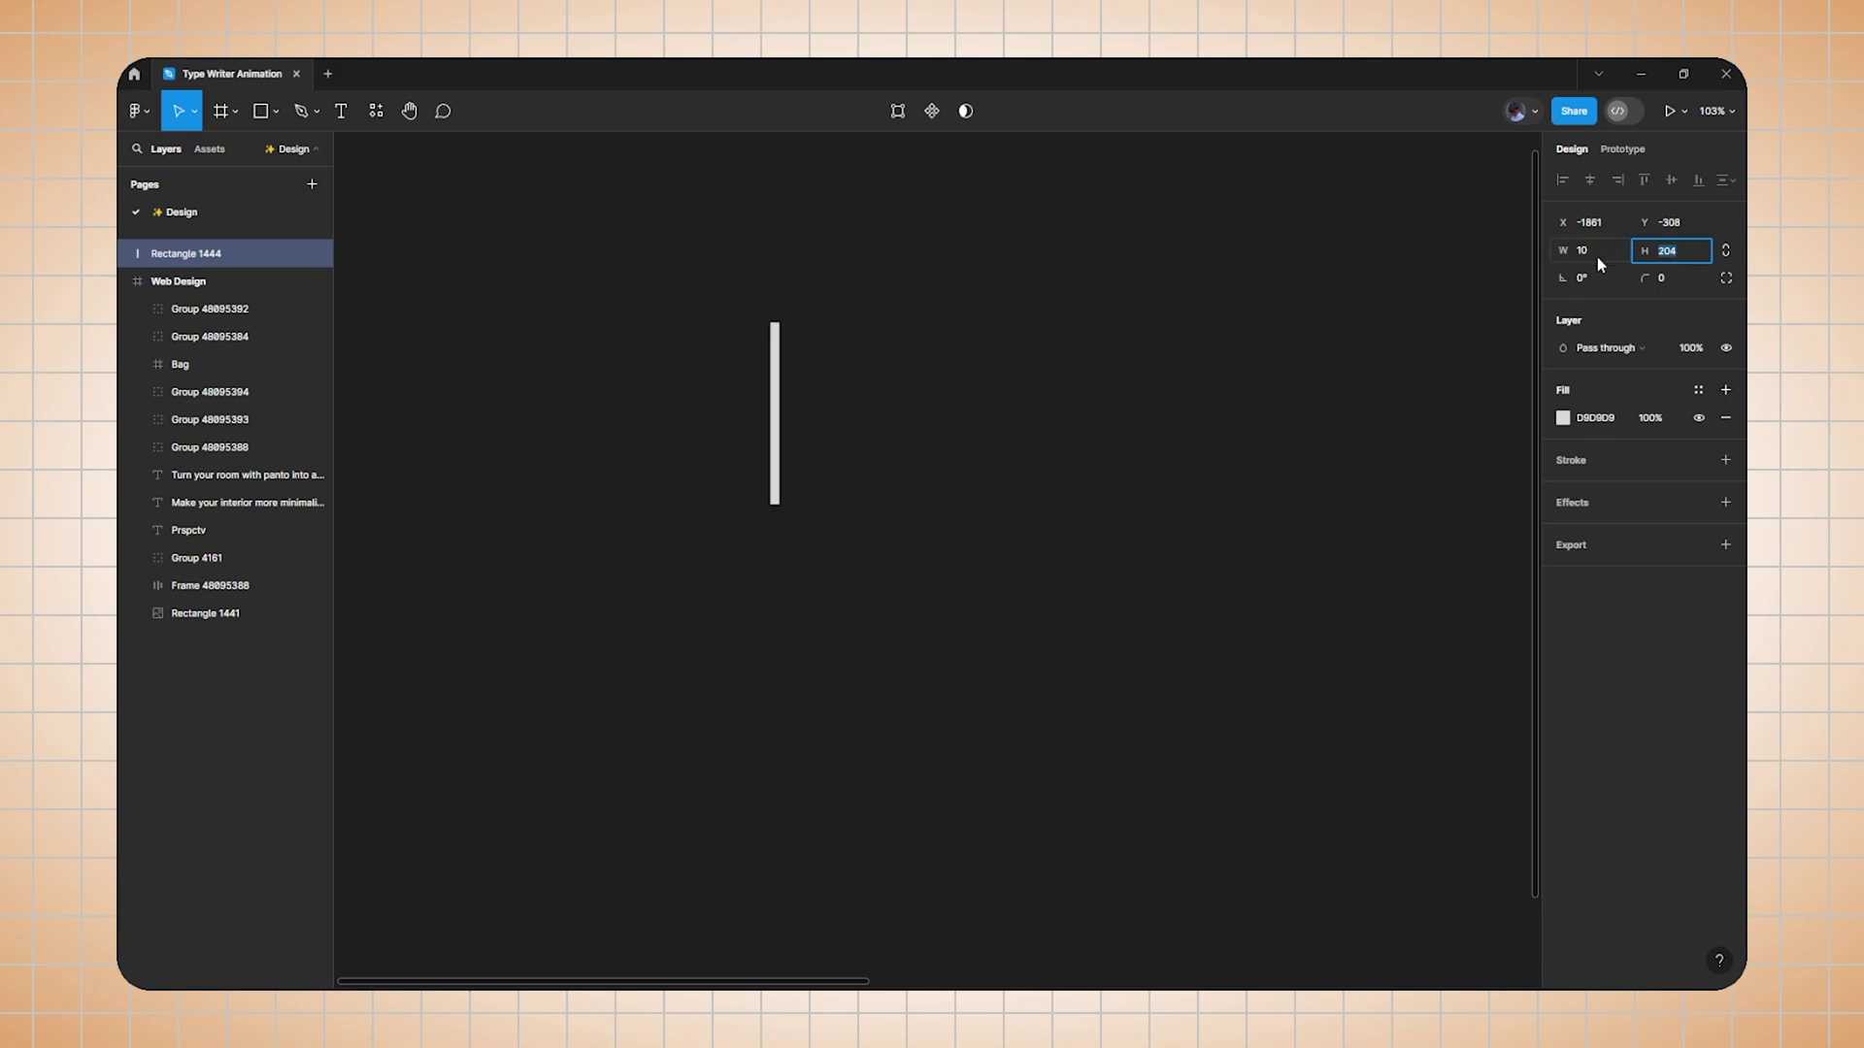
pyautogui.write('90')
pyautogui.press('Return')
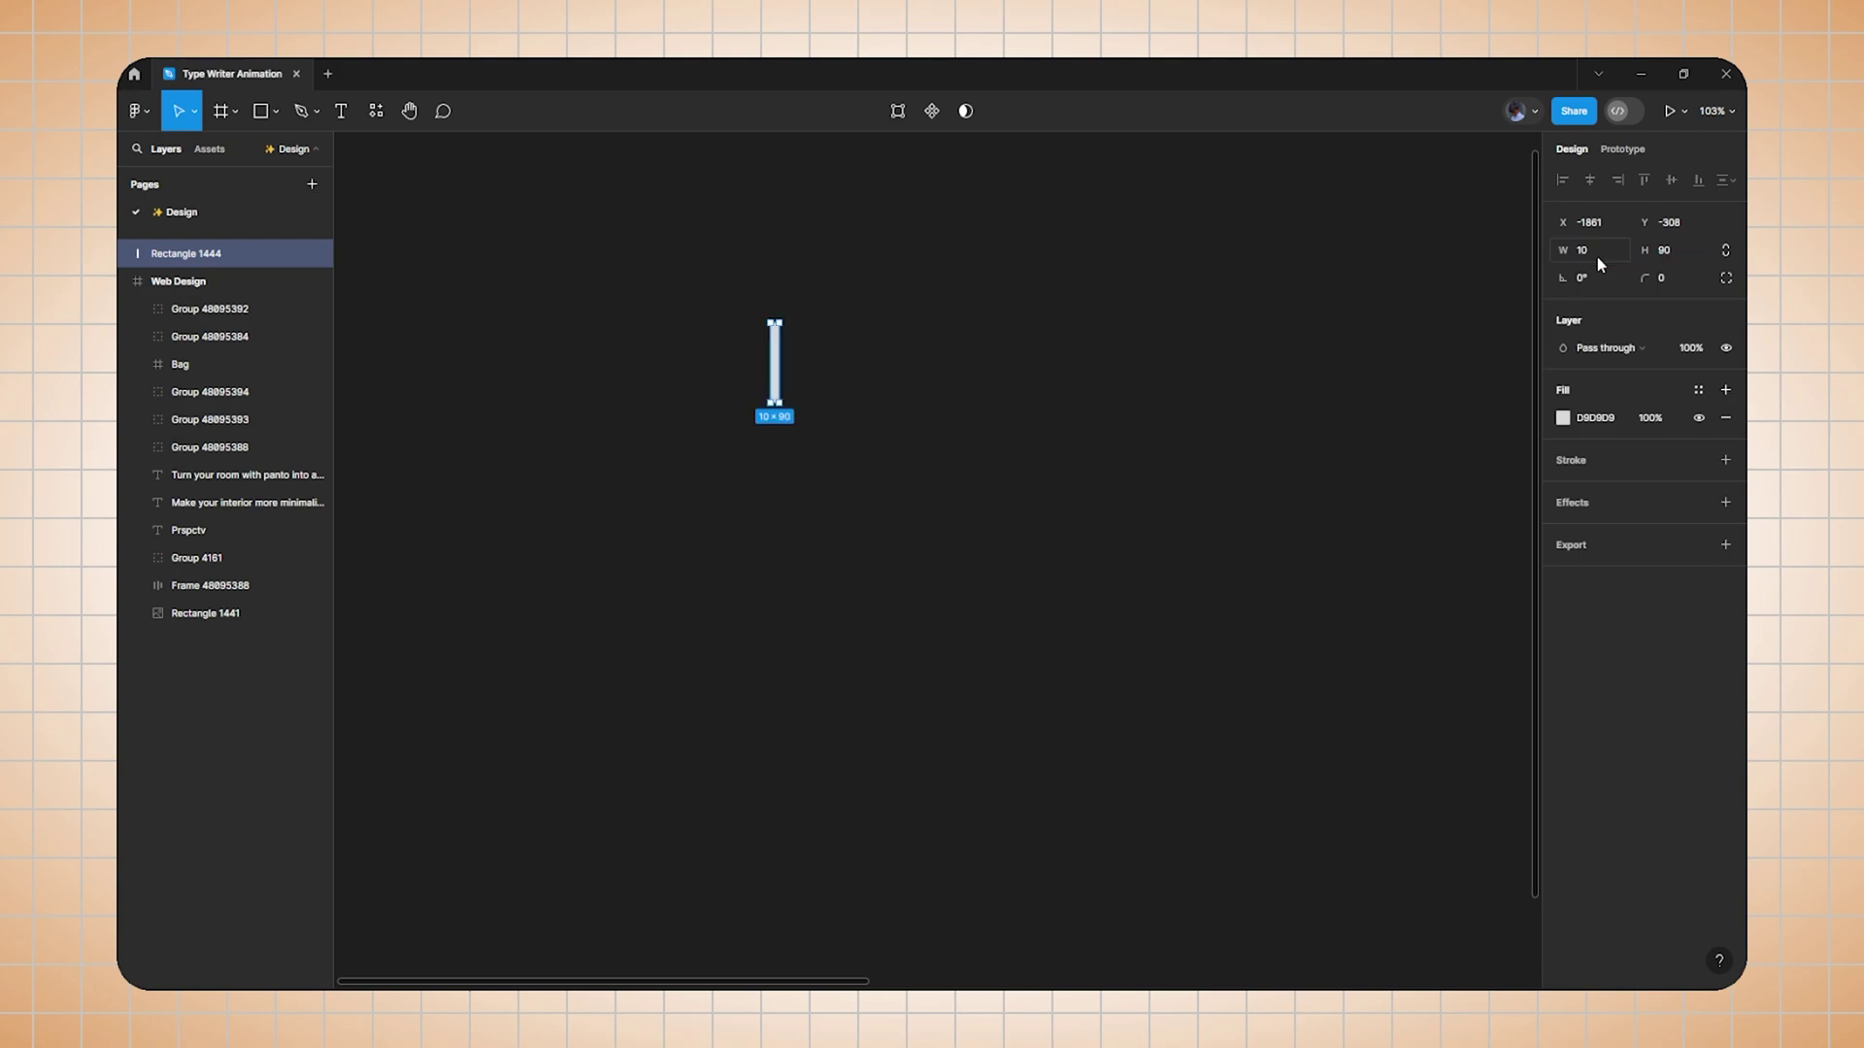
# Fill the bar with the Brown colour style and move it to a new spot.
pyautogui.click(1698, 389)
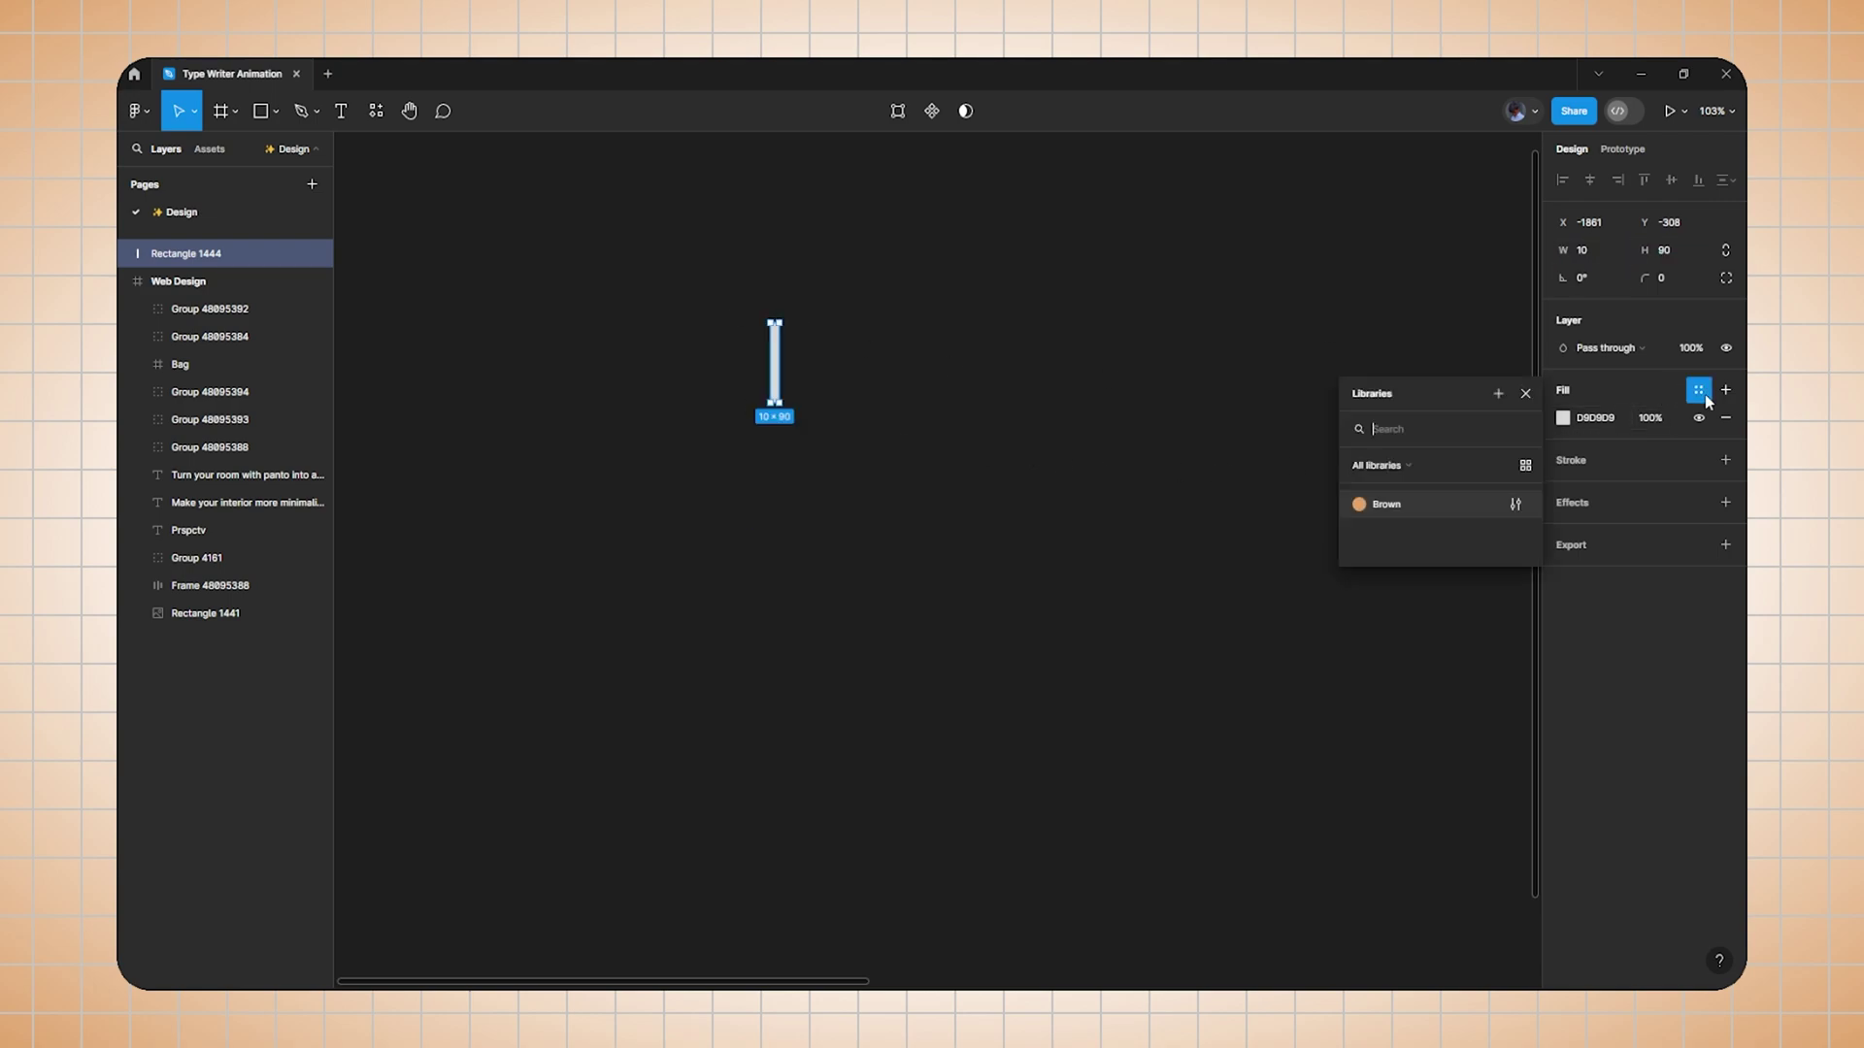
pyautogui.click(1385, 503)
pyautogui.click(848, 416)
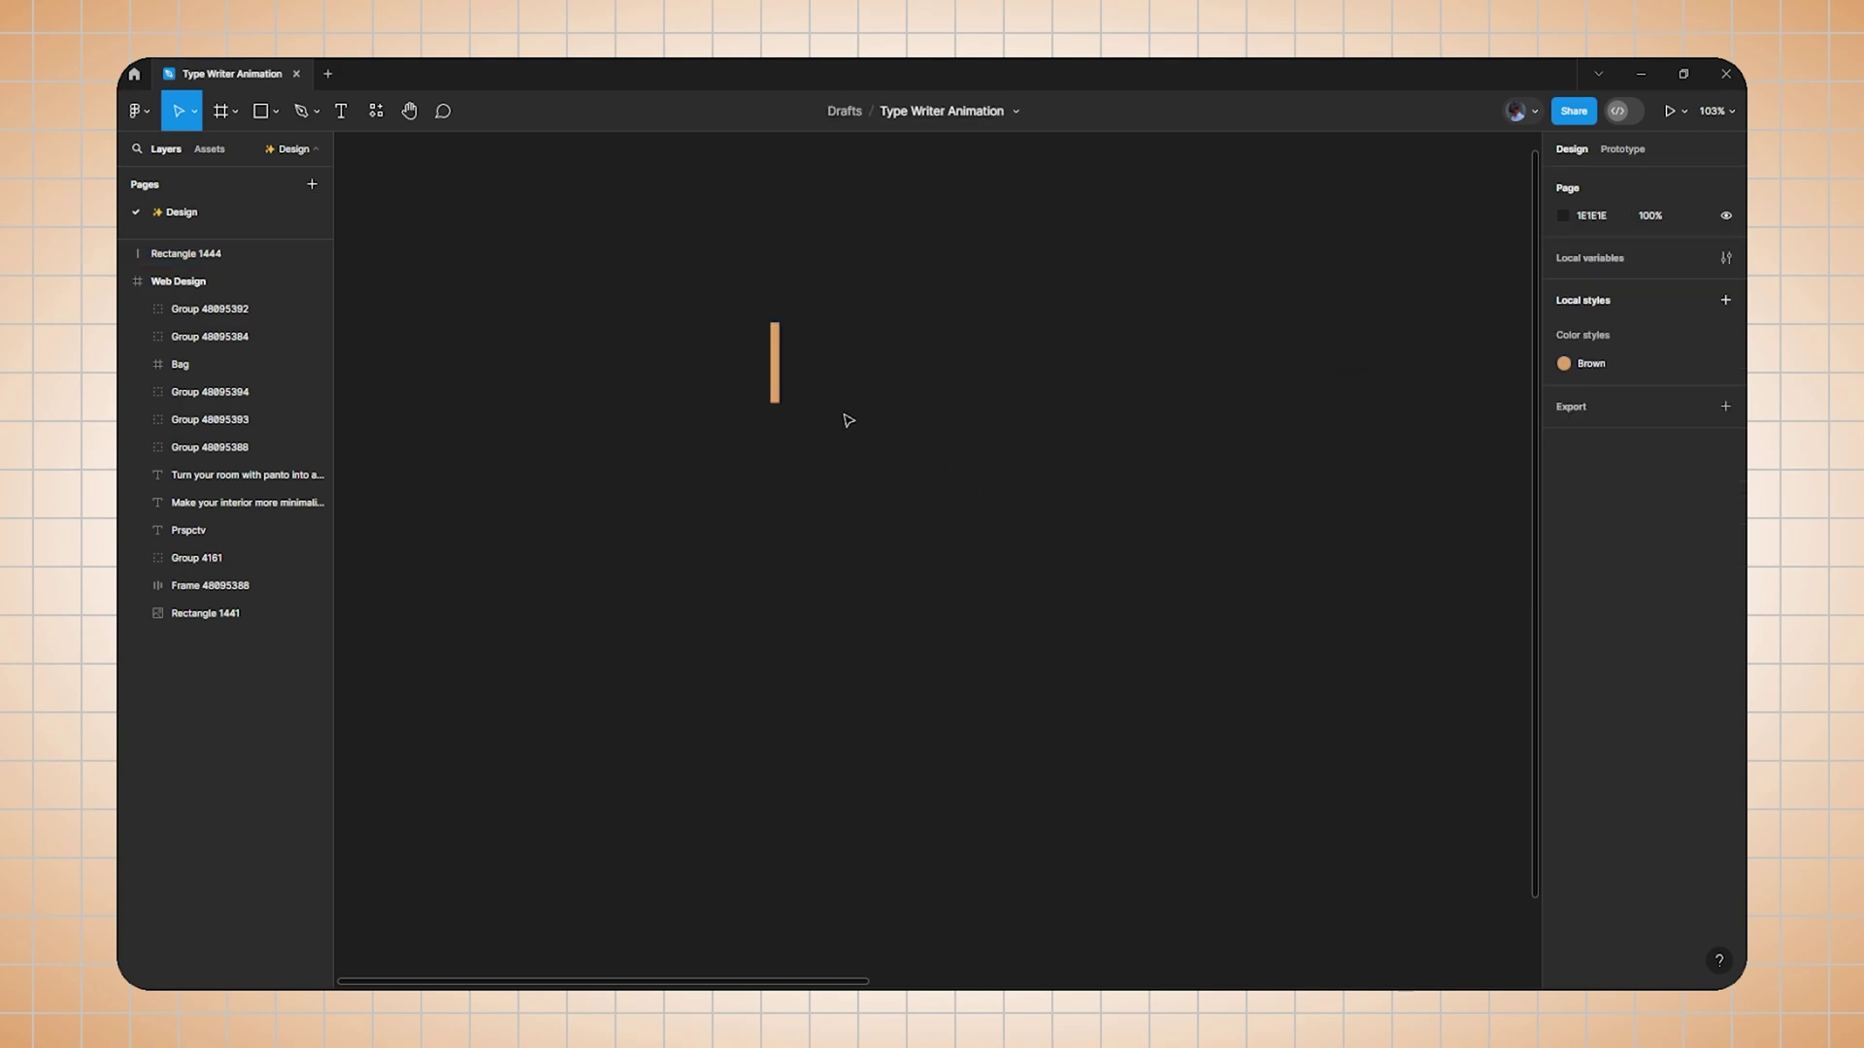
pyautogui.moveTo(777, 380); pyautogui.dragTo(953, 436)
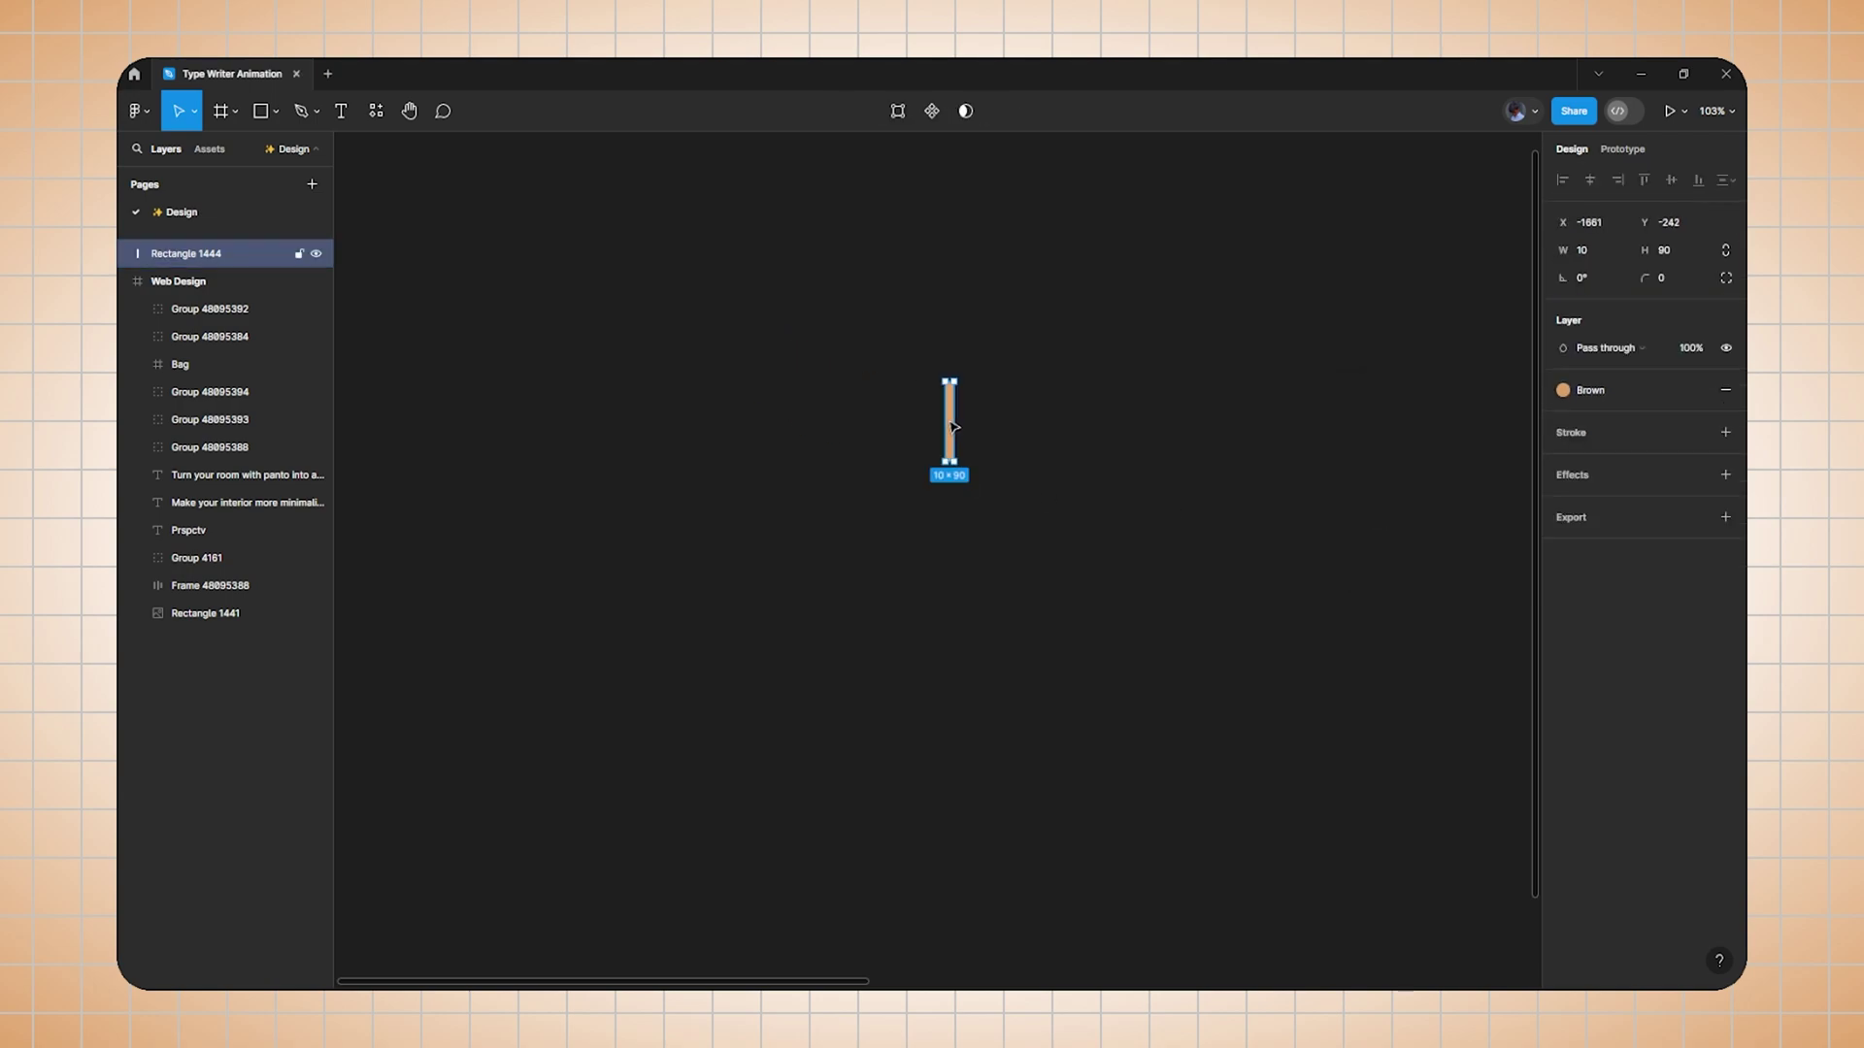
# Make the bar a component set with Default and a 0% opacity Variant2.
pyautogui.click(932, 113)
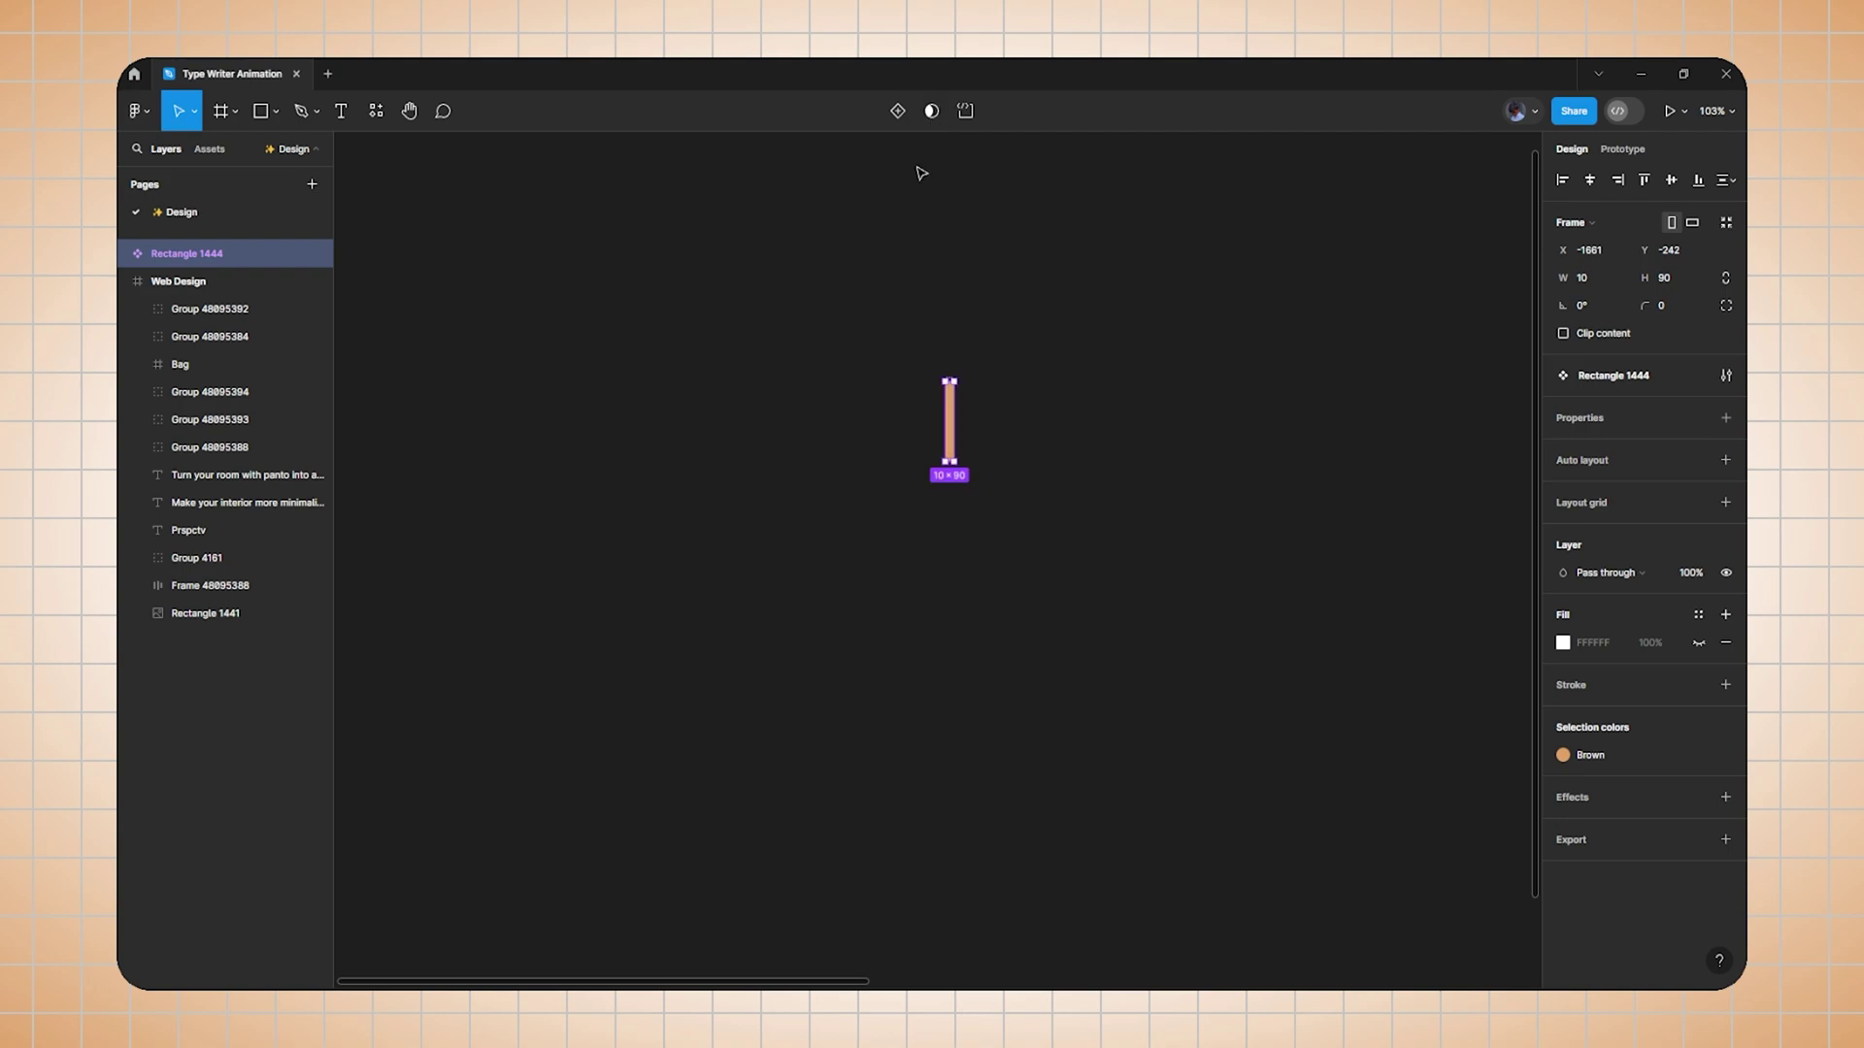
pyautogui.click(897, 111)
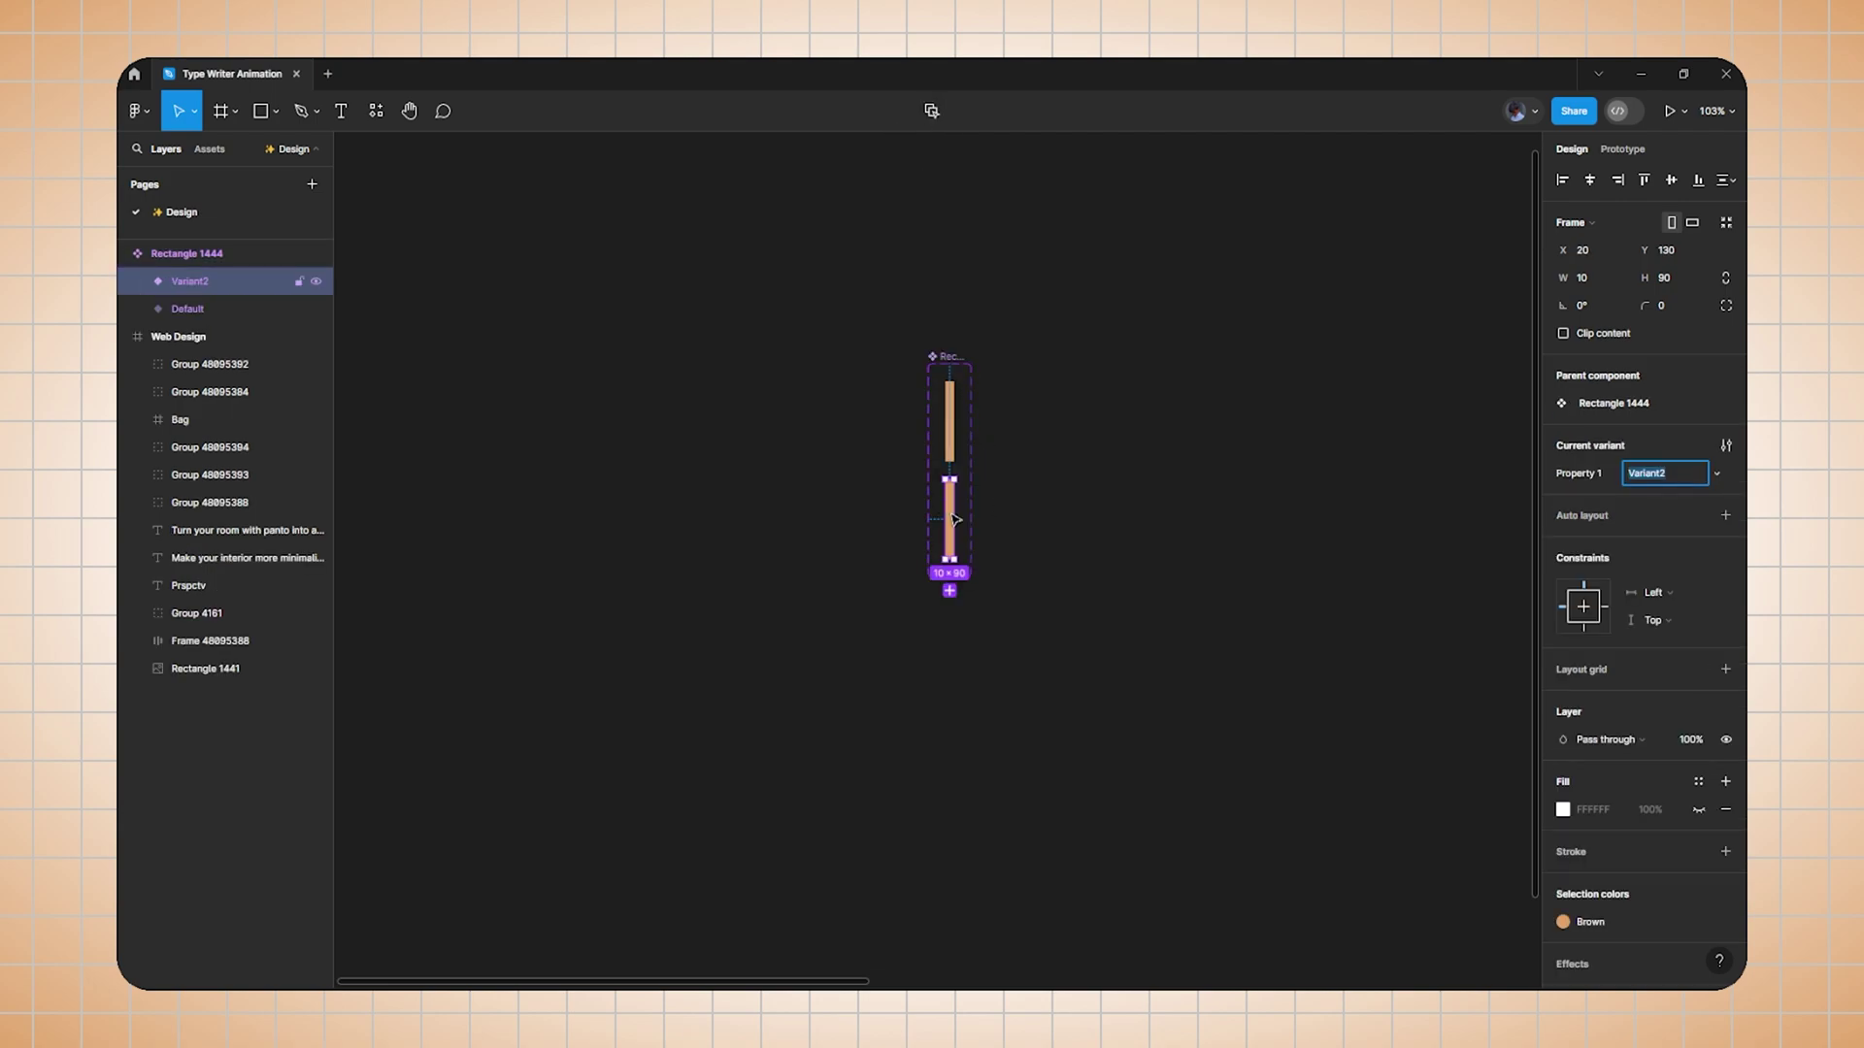
pyautogui.press('Return')
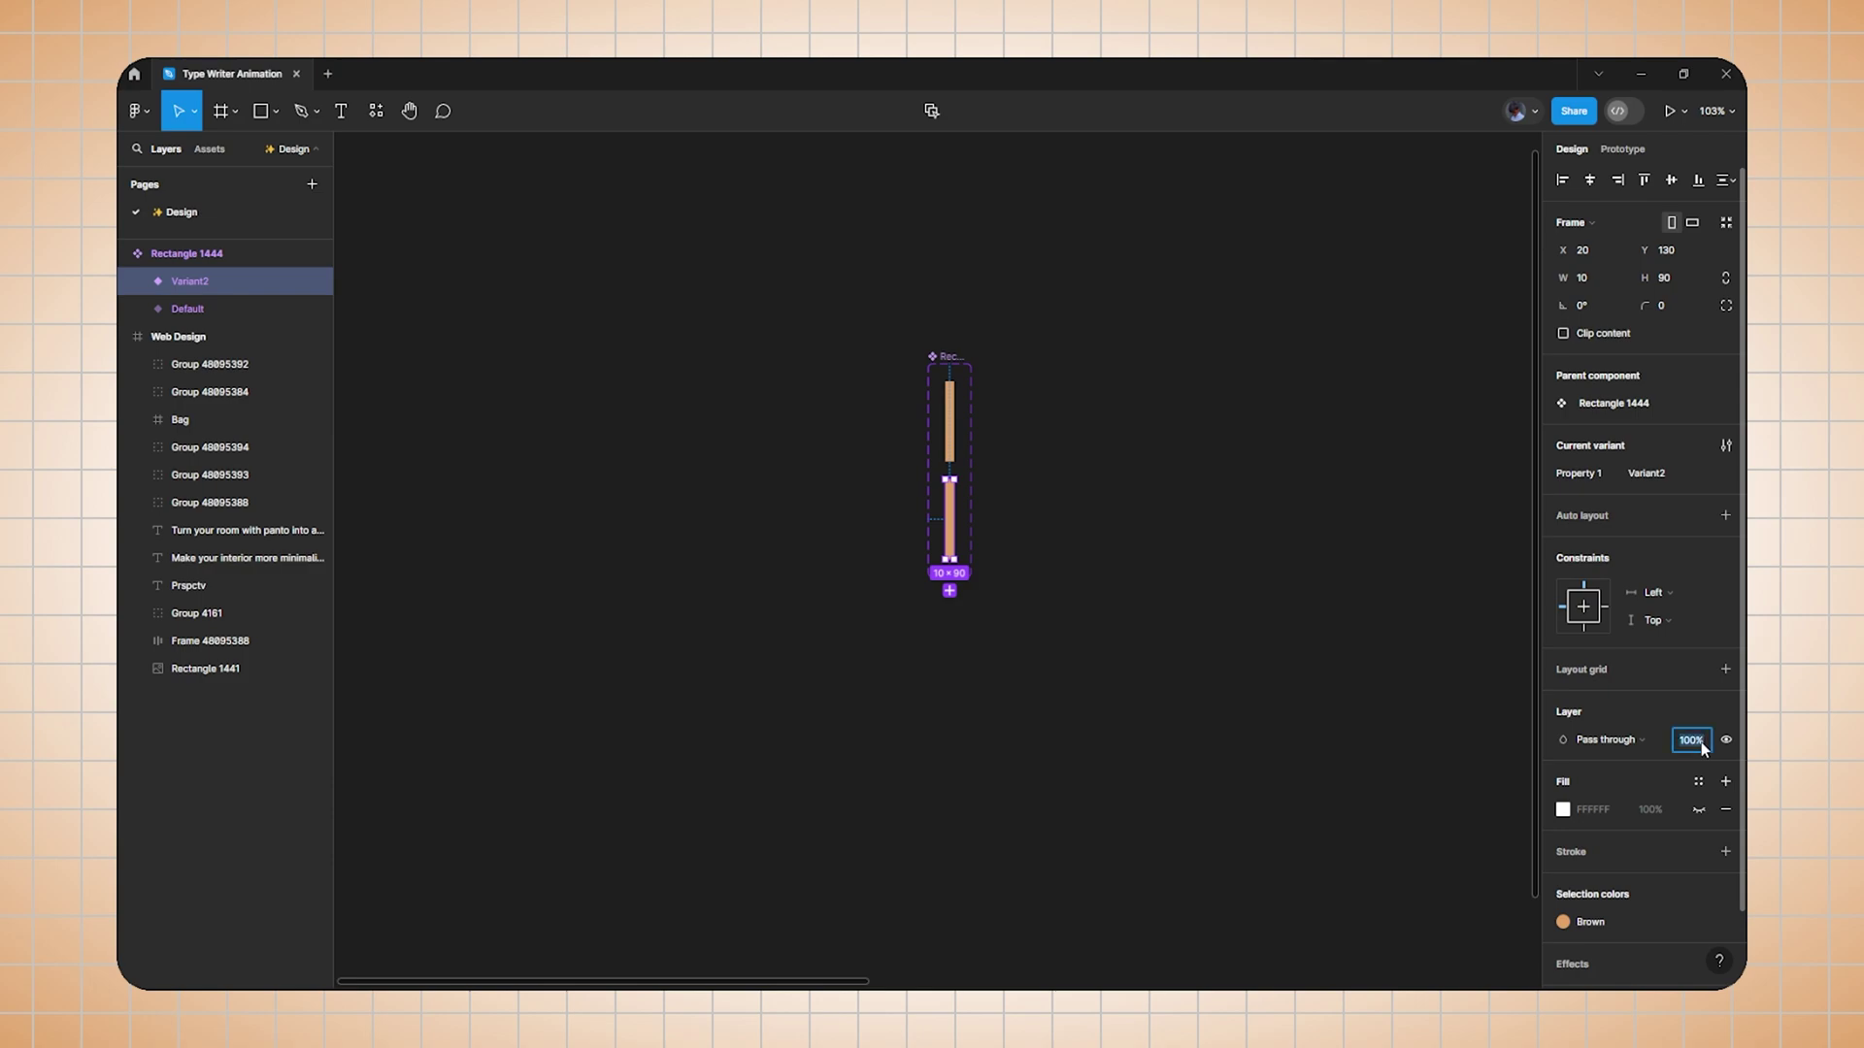
pyautogui.press('Return')
pyautogui.click(1153, 522)
pyautogui.scroll(5, 945, 465)
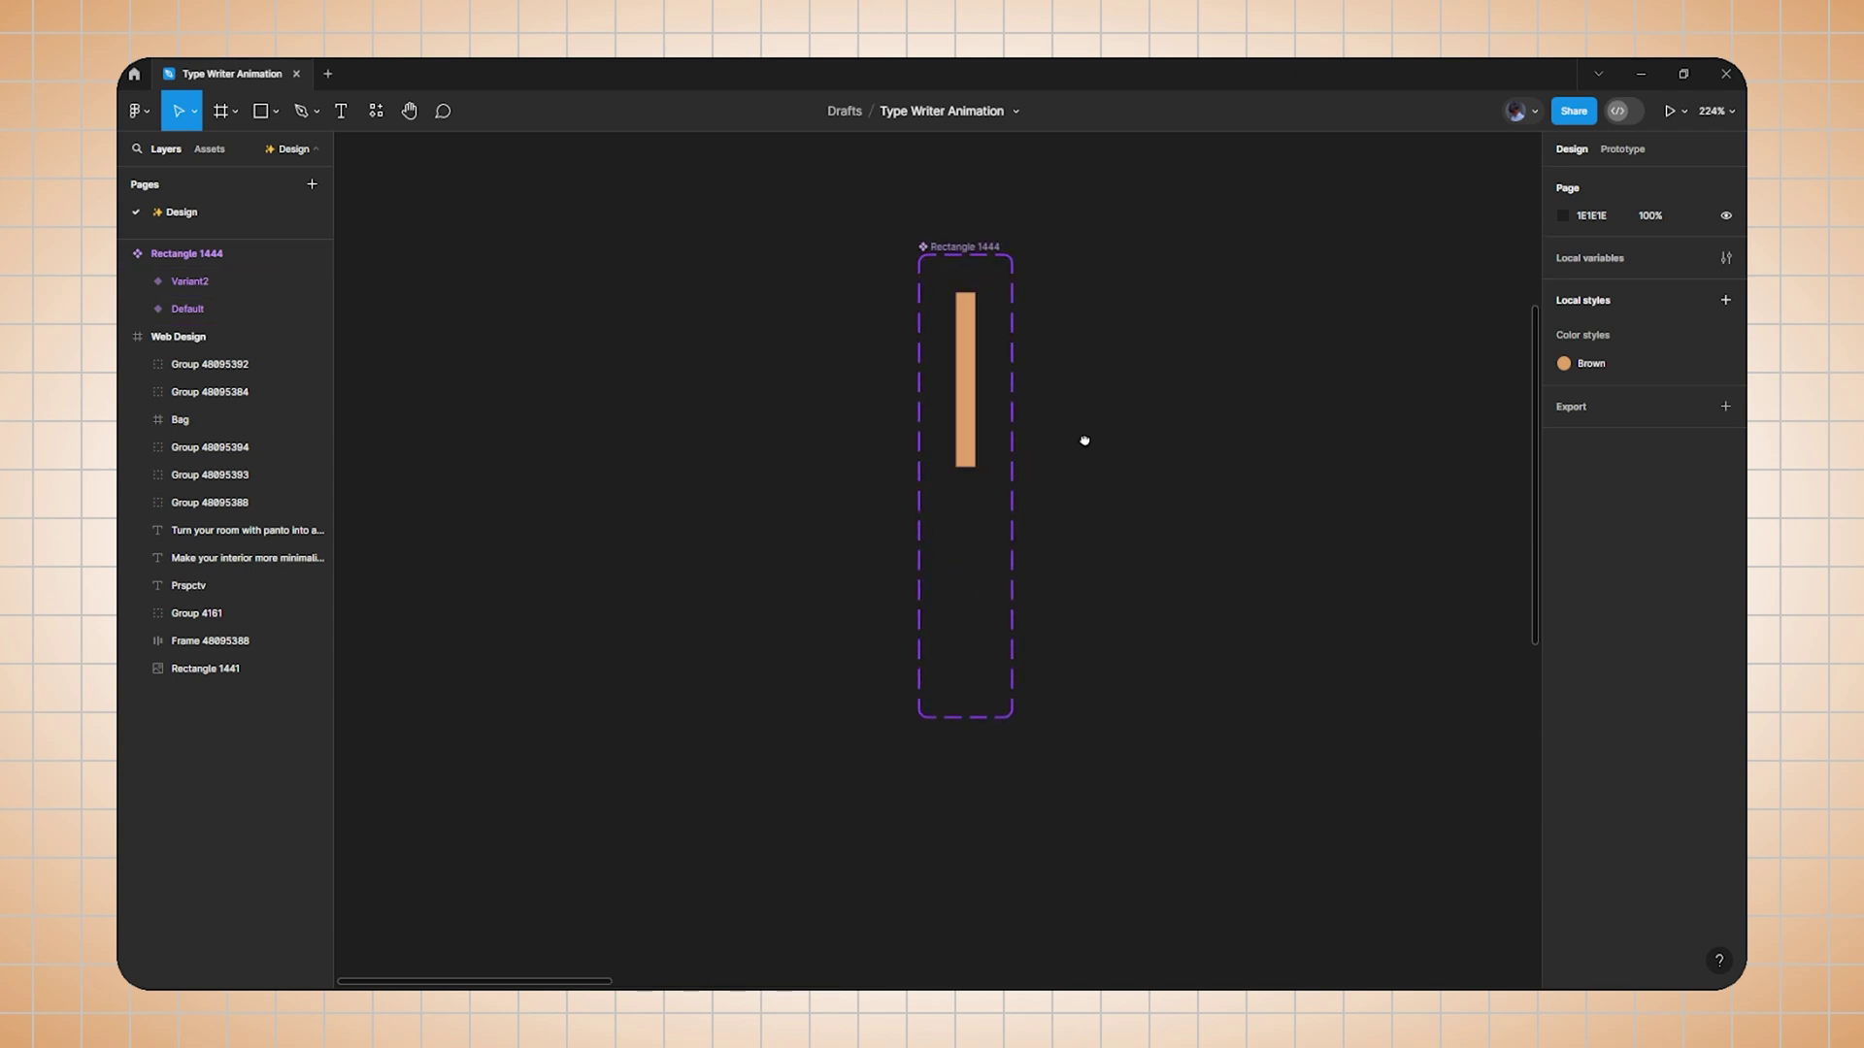
pyautogui.hscroll(1, 1081, 440)
# Link Default to Variant2 with an After delay trigger of 4 and Instant animation.
pyautogui.click(1619, 151)
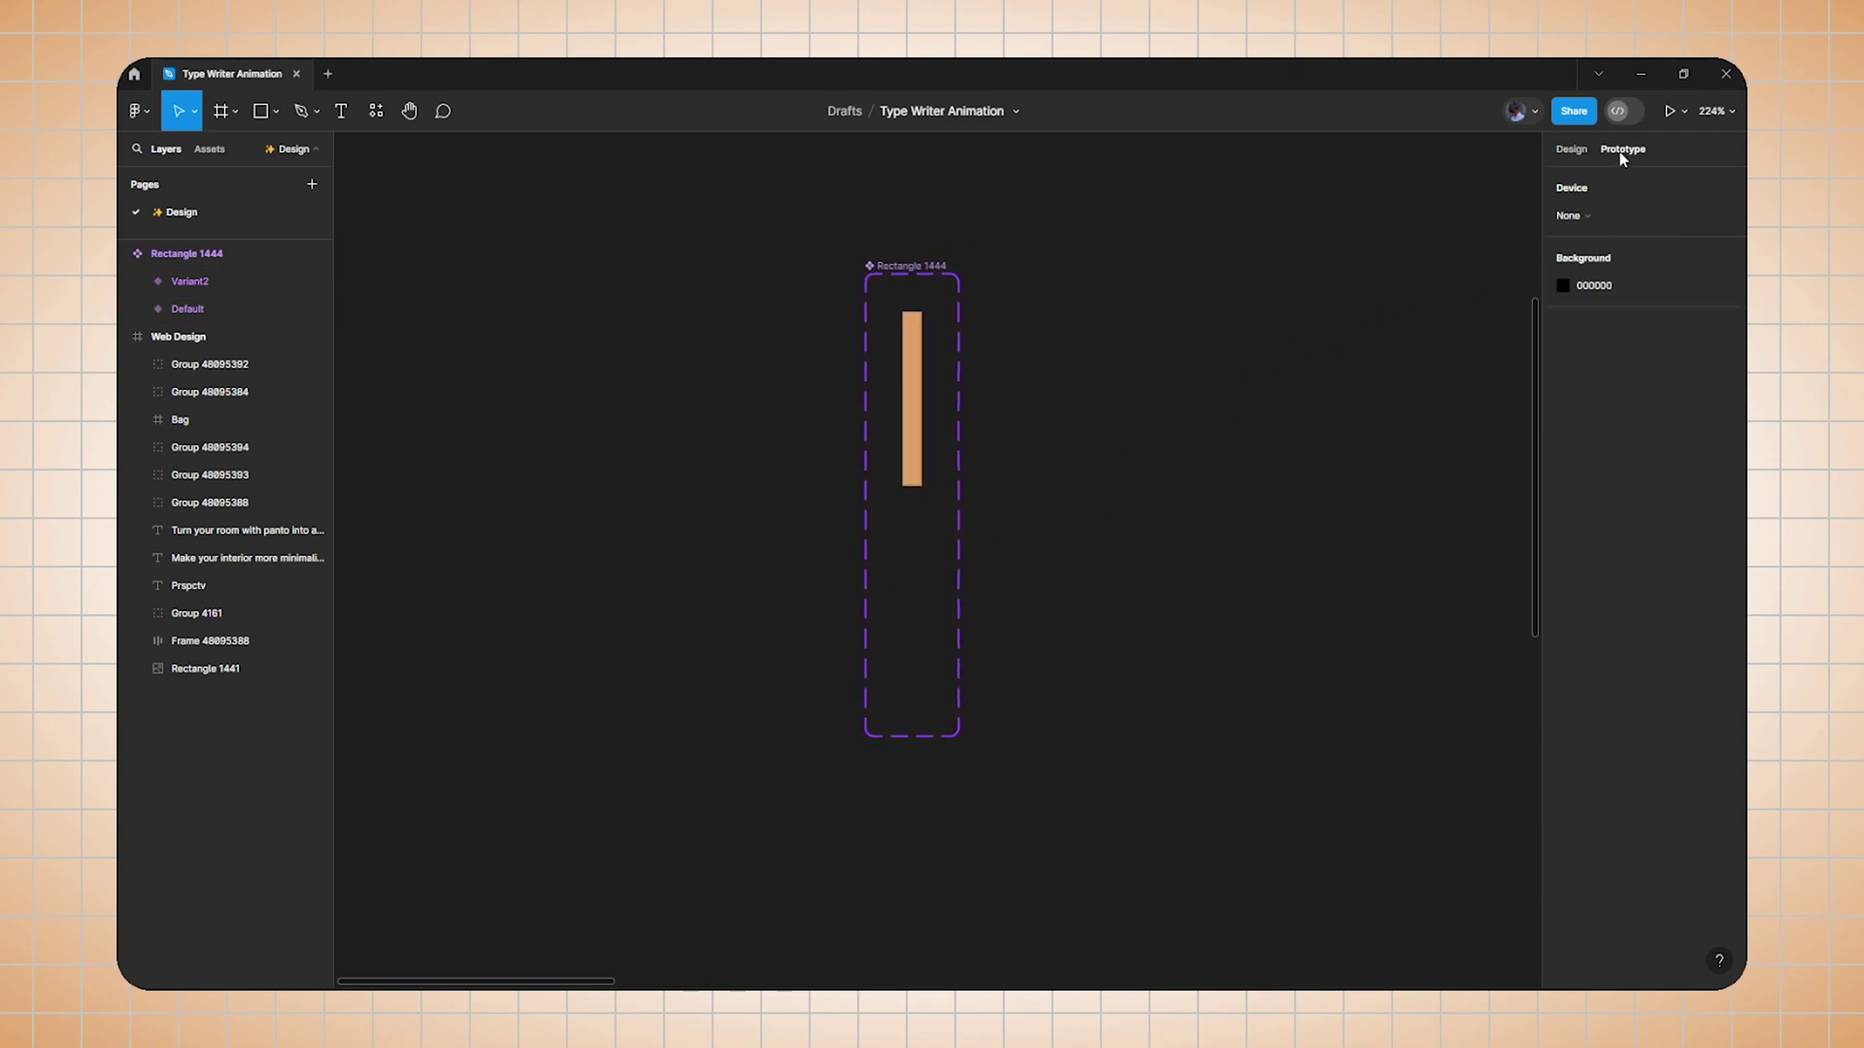
pyautogui.click(917, 398)
pyautogui.moveTo(922, 399); pyautogui.dragTo(912, 629)
pyautogui.click(863, 570)
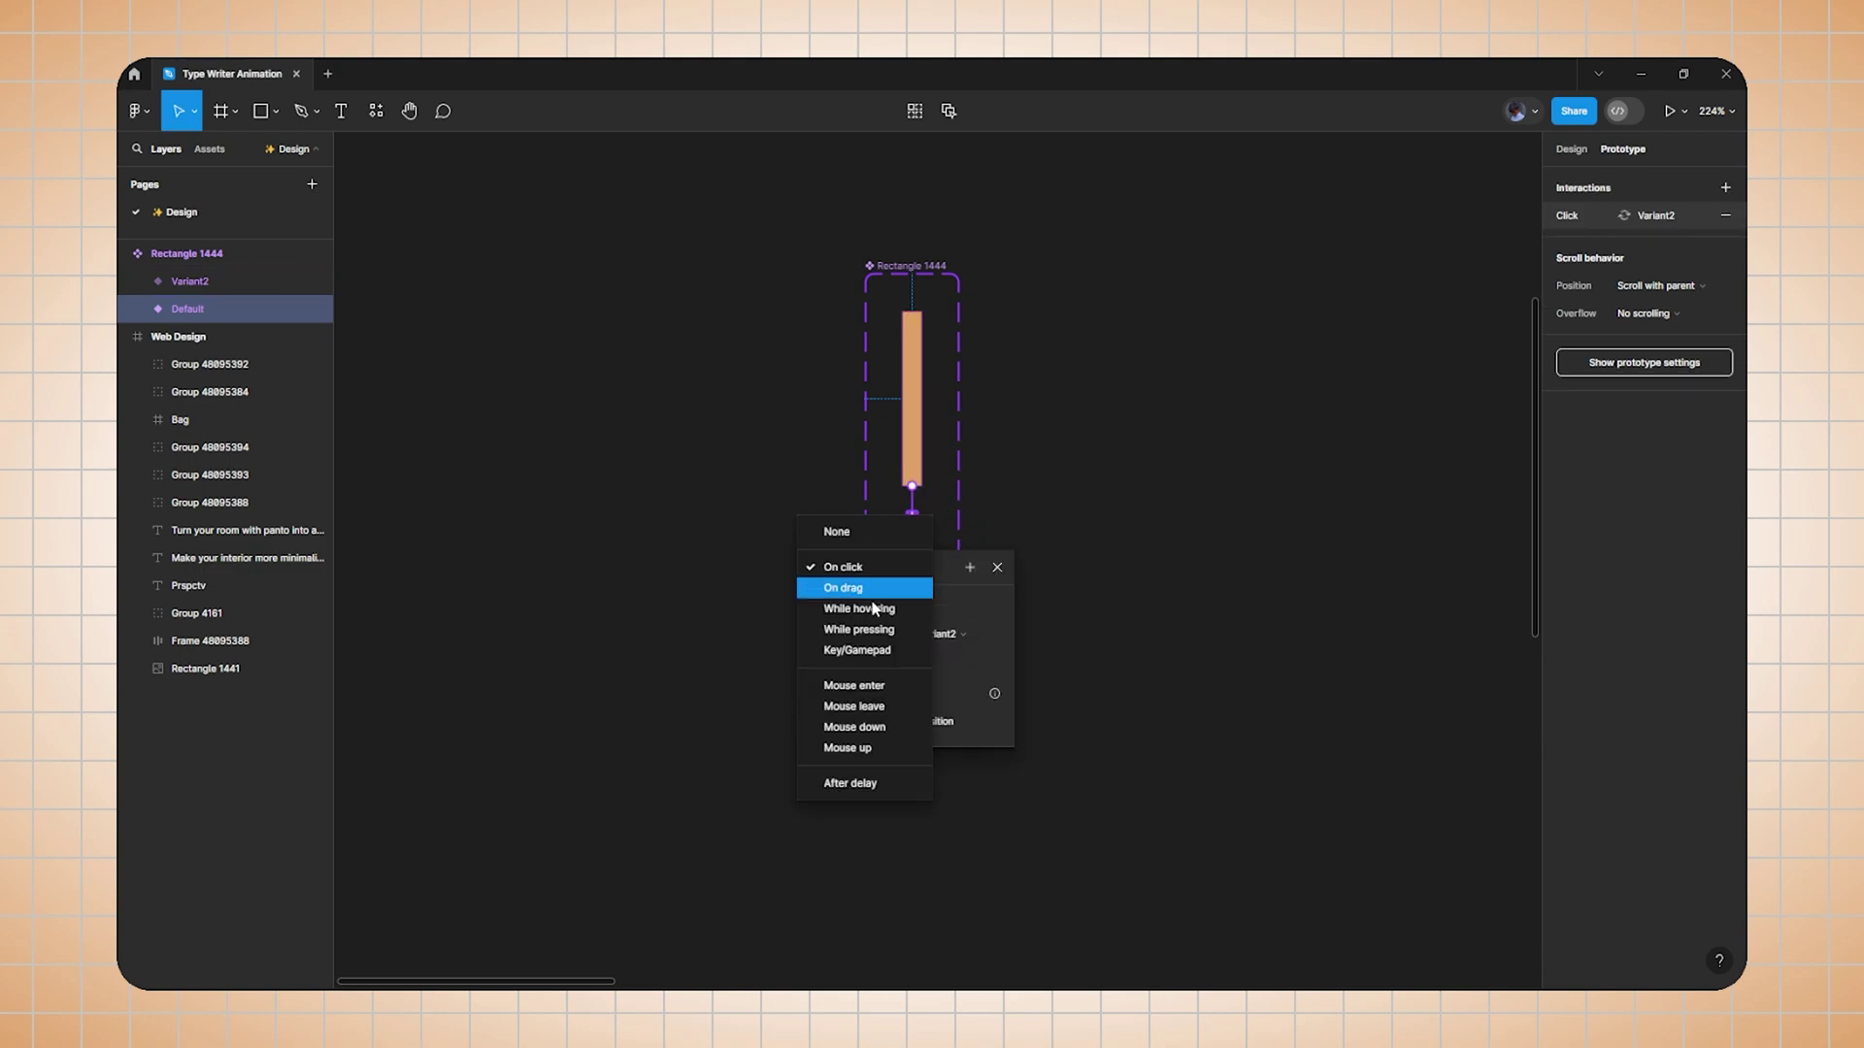
pyautogui.click(861, 786)
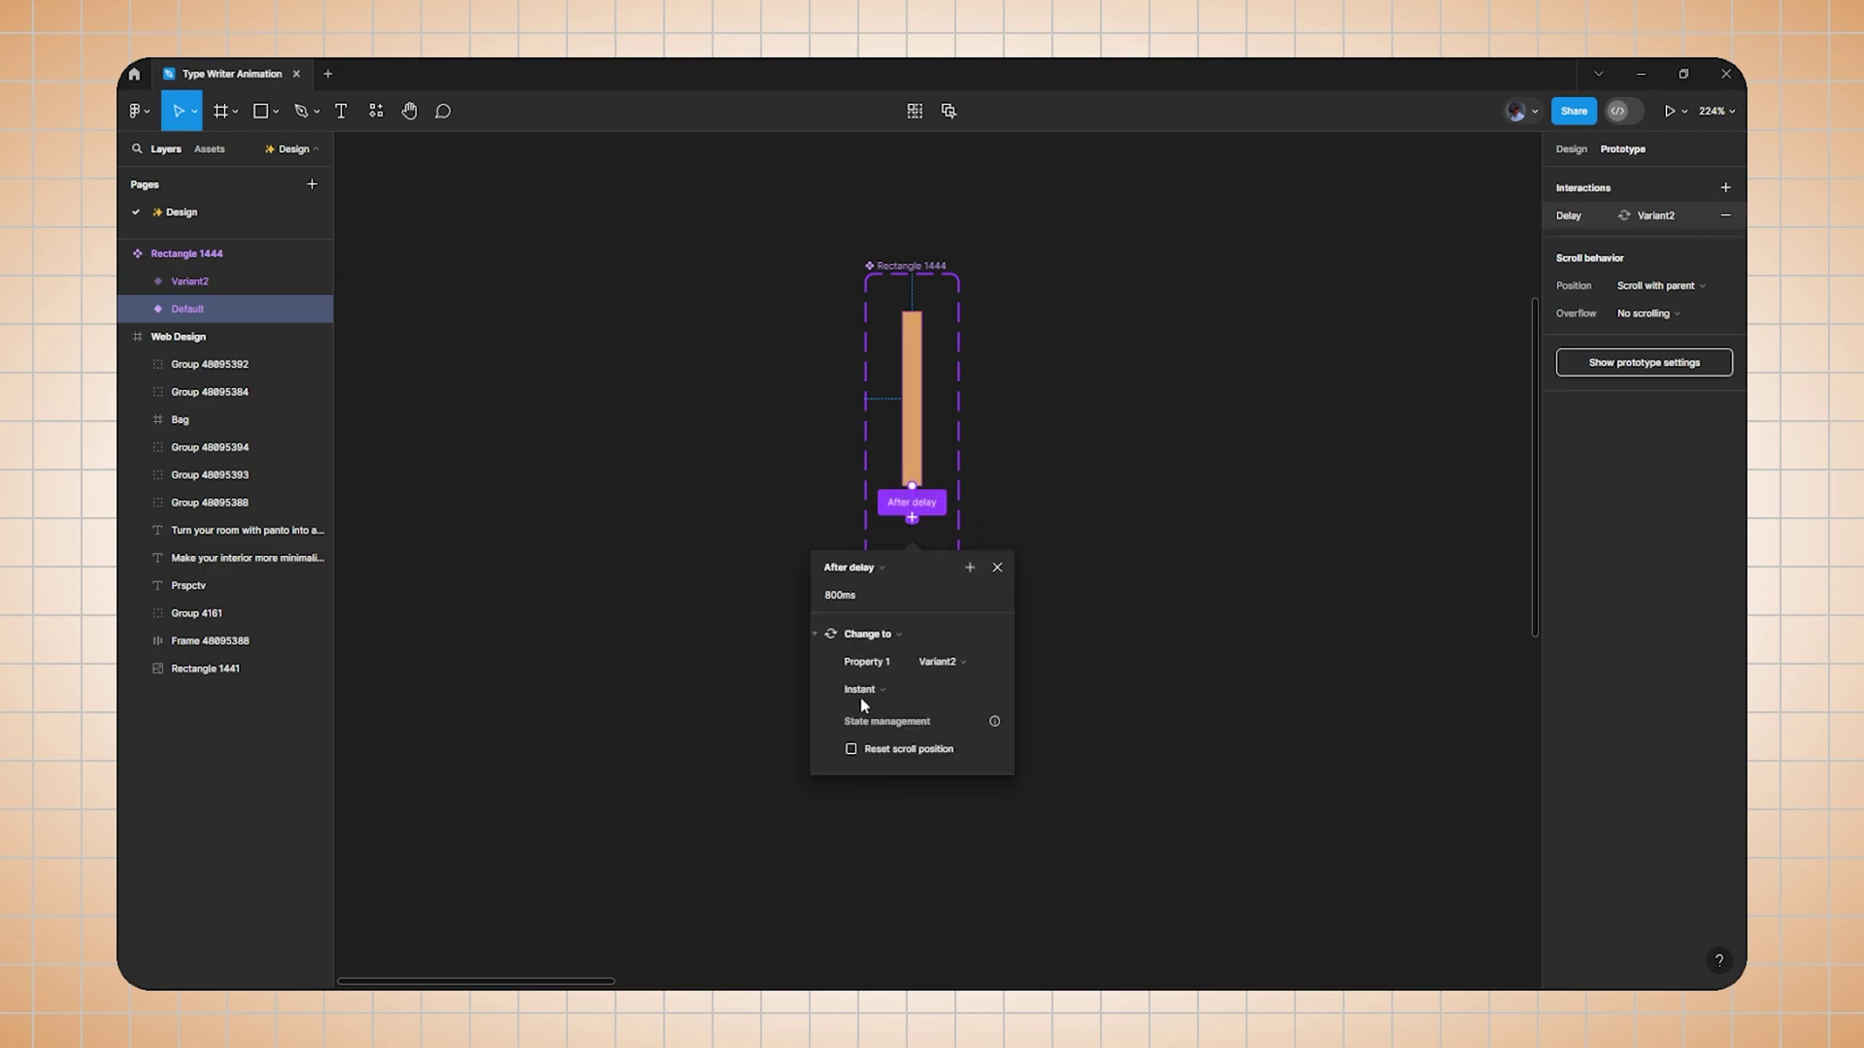
pyautogui.click(859, 597)
pyautogui.write('400')
pyautogui.click(891, 691)
pyautogui.click(884, 690)
pyautogui.click(997, 567)
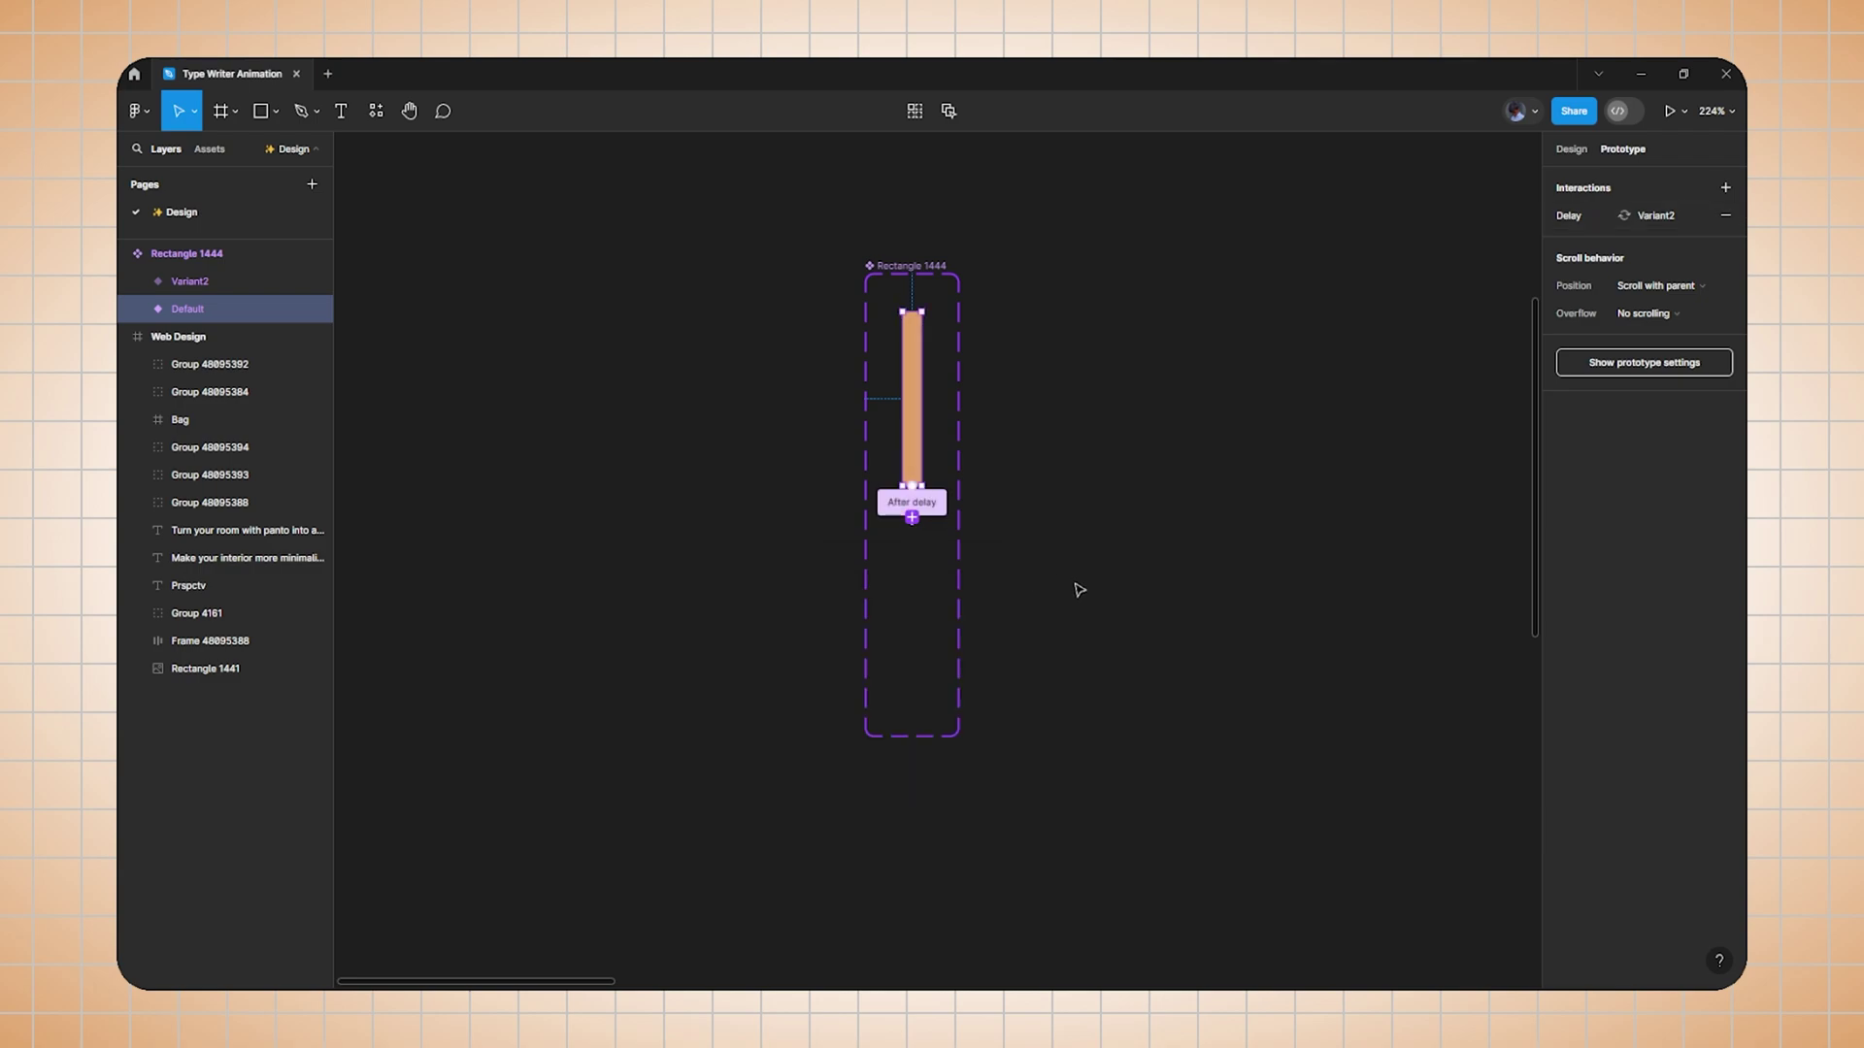
# Link Variant2 back to Default with an After delay trigger and Instant animation.
pyautogui.click(902, 626)
pyautogui.moveTo(902, 613); pyautogui.dragTo(913, 390)
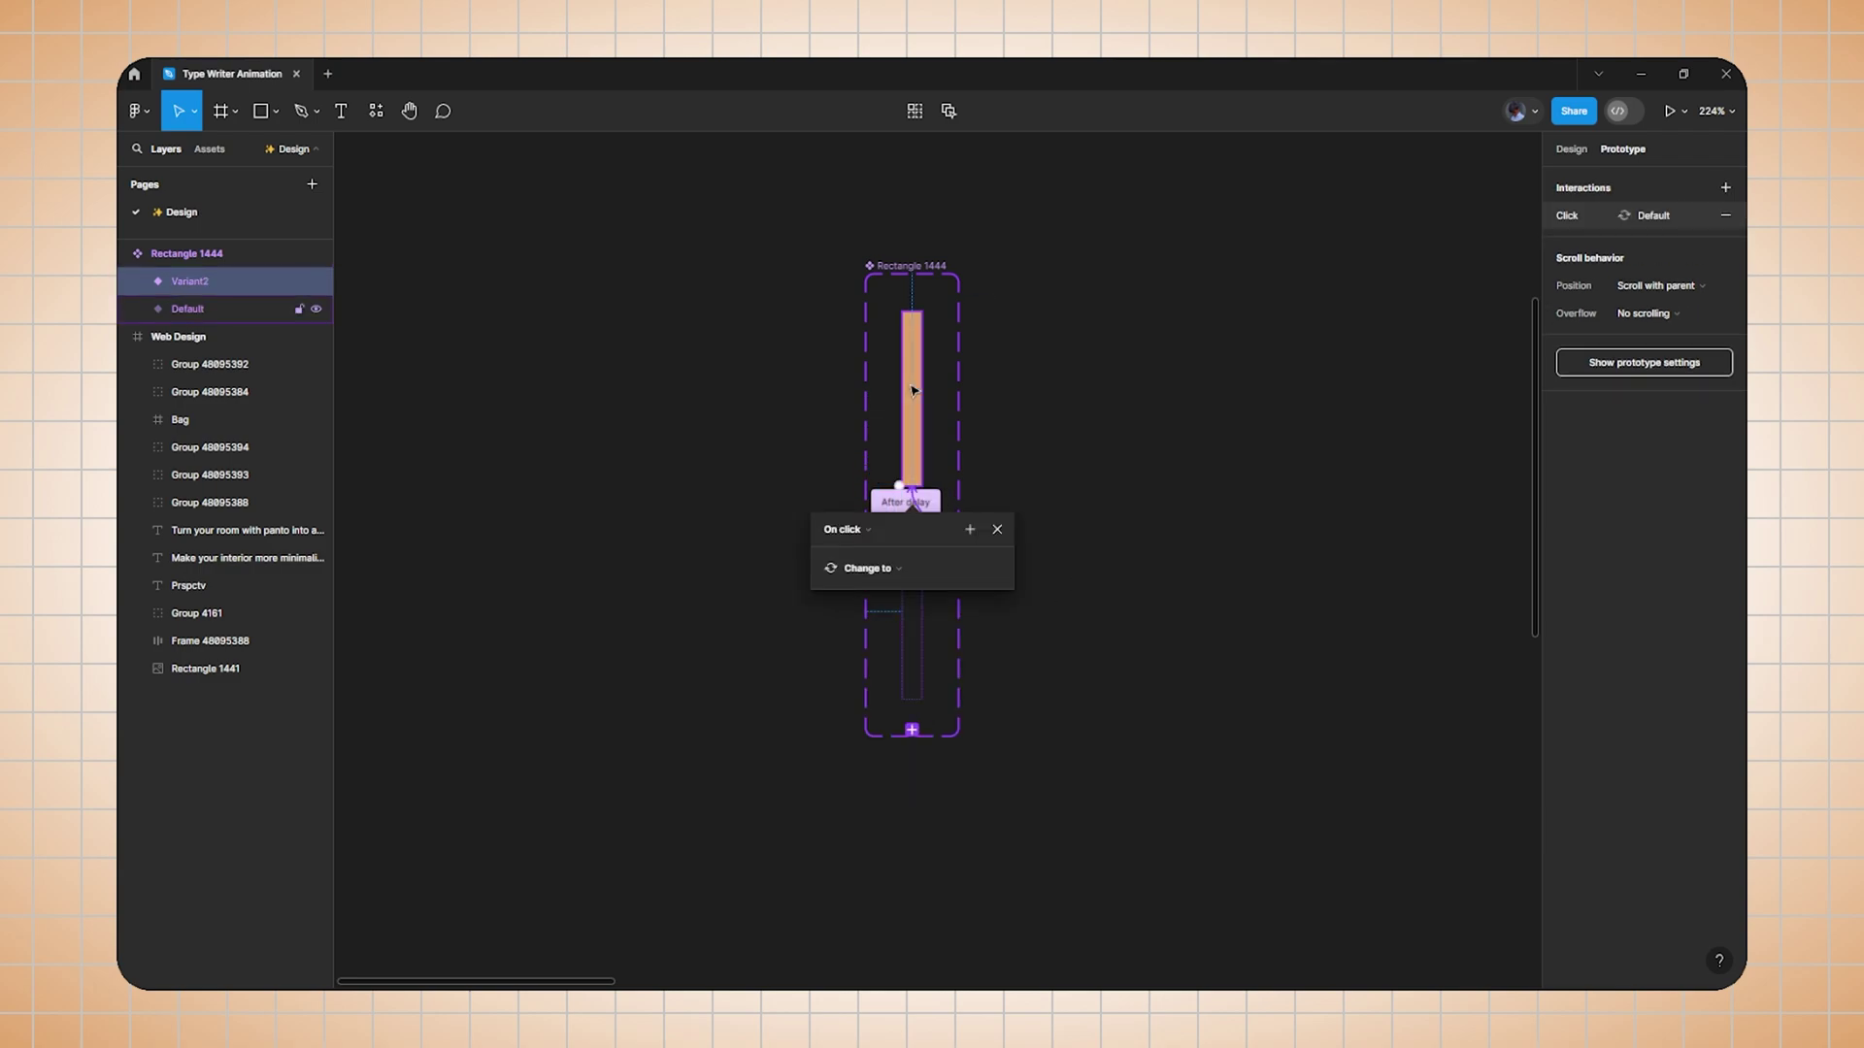
pyautogui.click(866, 530)
pyautogui.click(873, 751)
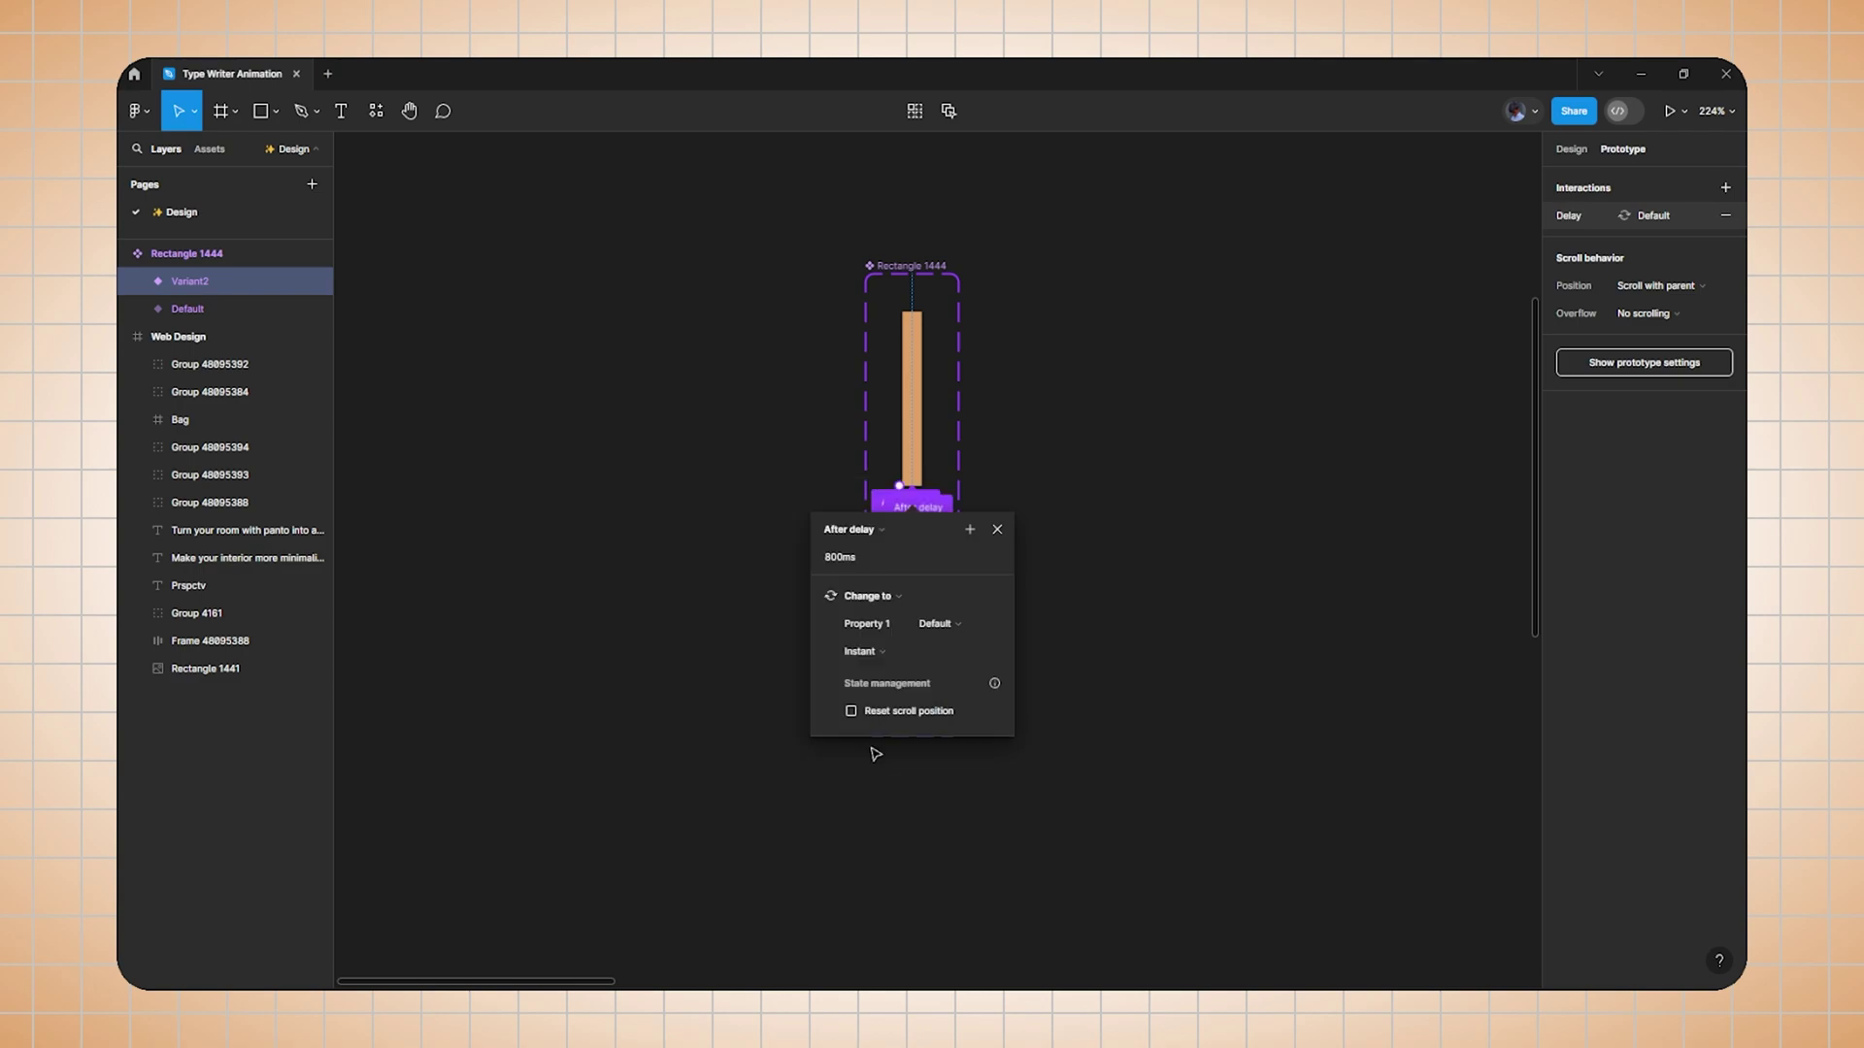
pyautogui.click(870, 660)
pyautogui.click(870, 656)
pyautogui.click(997, 531)
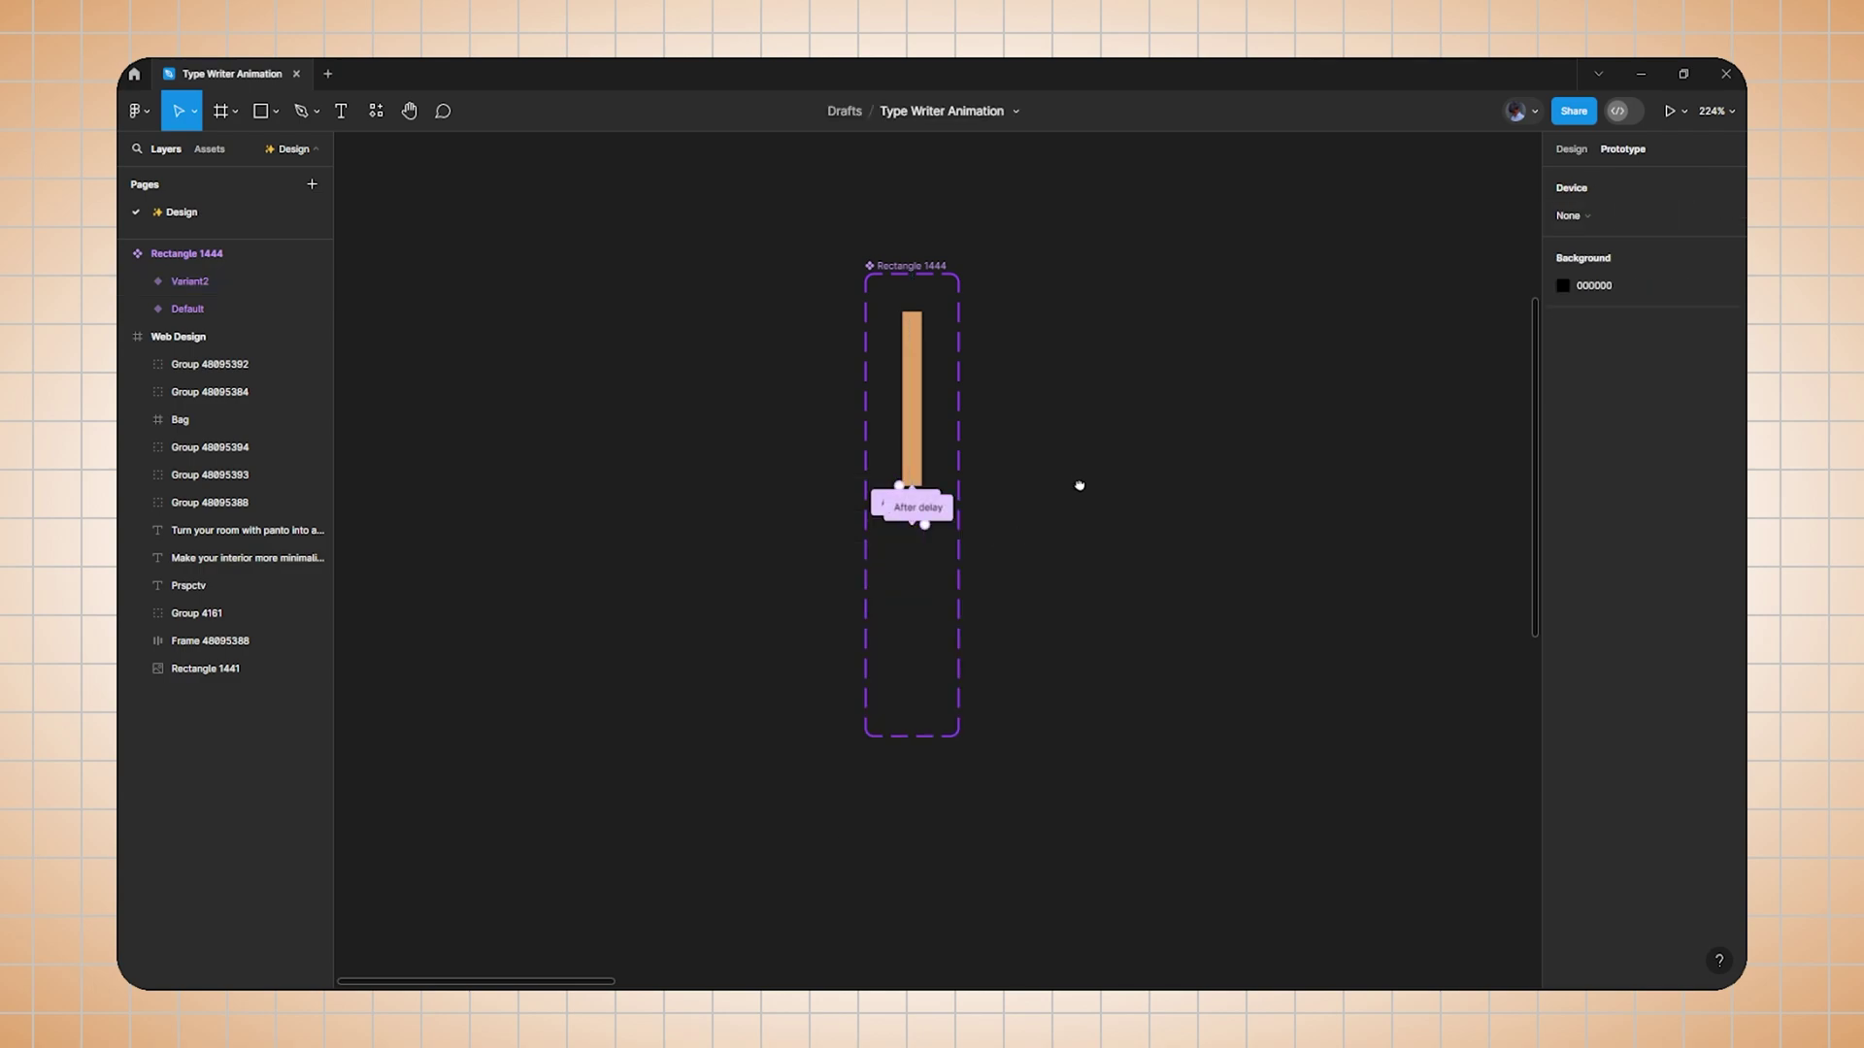
# Draw a 187 × 175 test frame beside the component.
pyautogui.moveTo(1079, 486); pyautogui.dragTo(909, 517)
pyautogui.press('f')
pyautogui.moveTo(834, 358); pyautogui.dragTo(1190, 697)
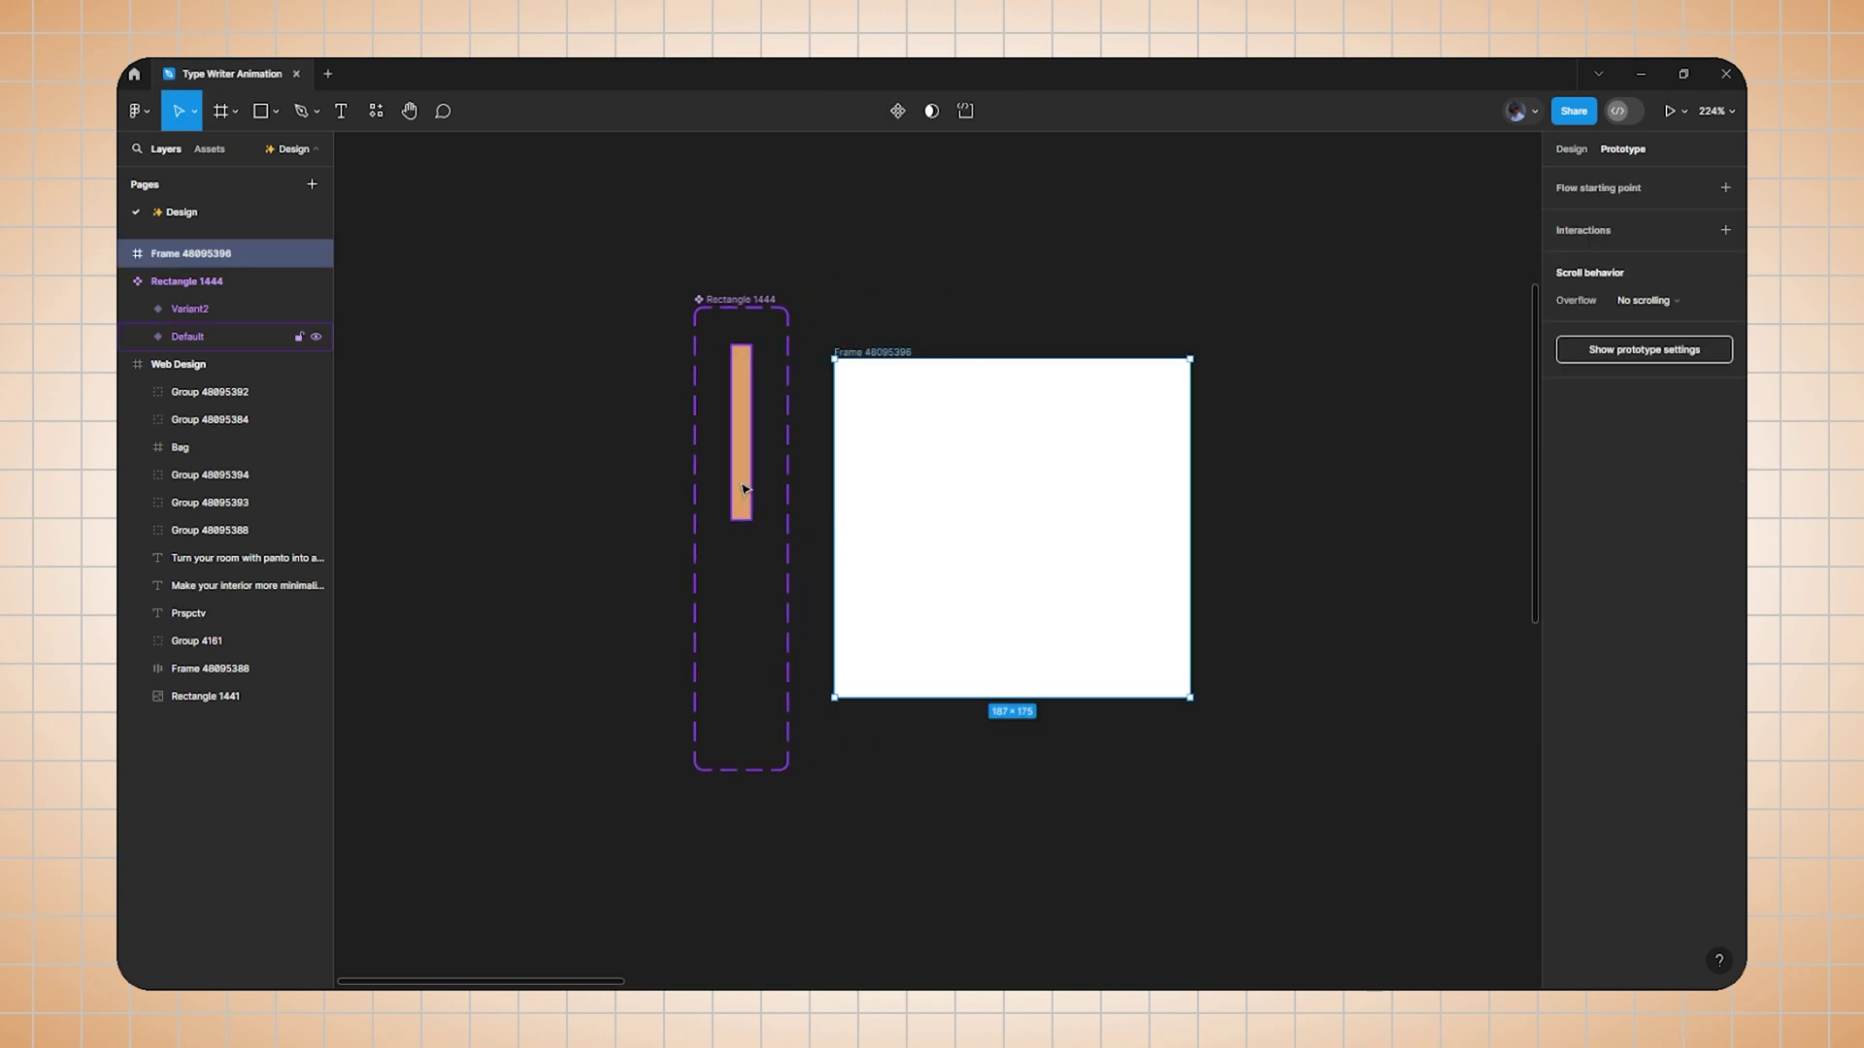
# Place a Default instance in the test frame and preview the blinking bar in Present mode.
pyautogui.moveTo(741, 437); pyautogui.dragTo(1010, 531)
pyautogui.click(940, 258)
pyautogui.click(902, 355)
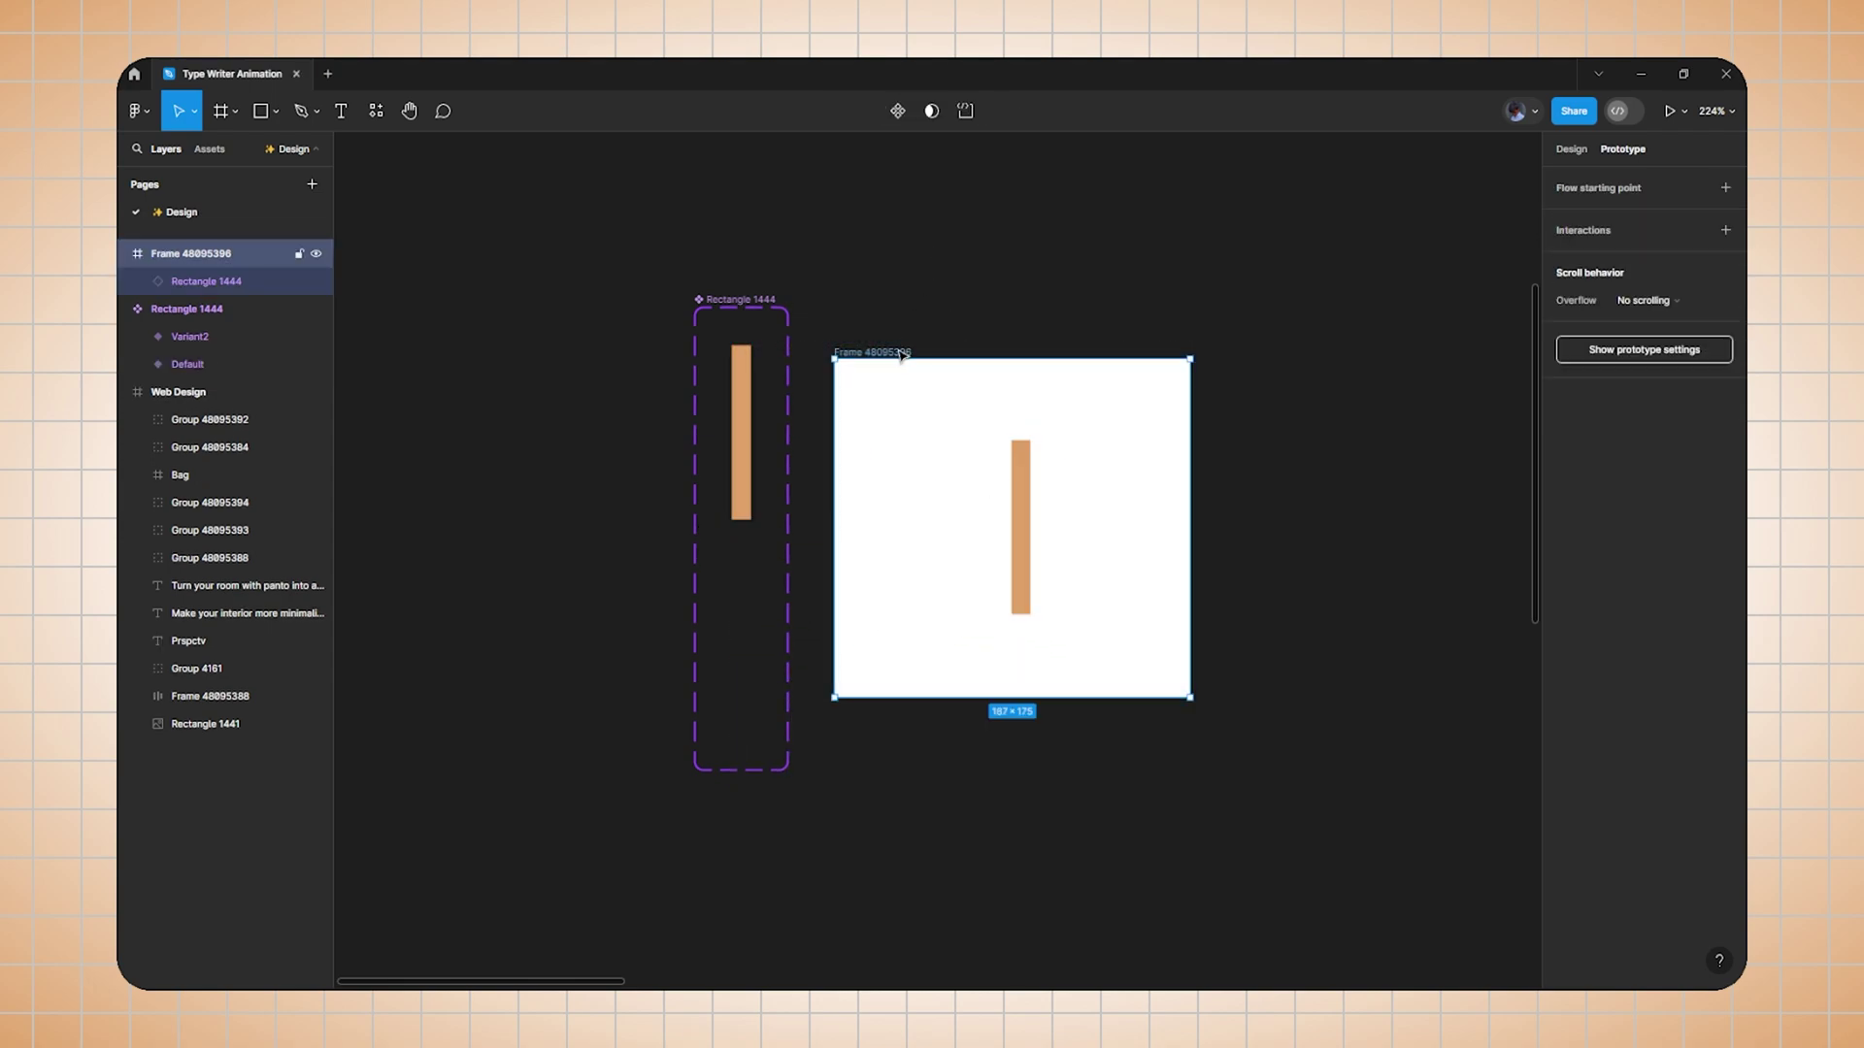
pyautogui.click(1665, 122)
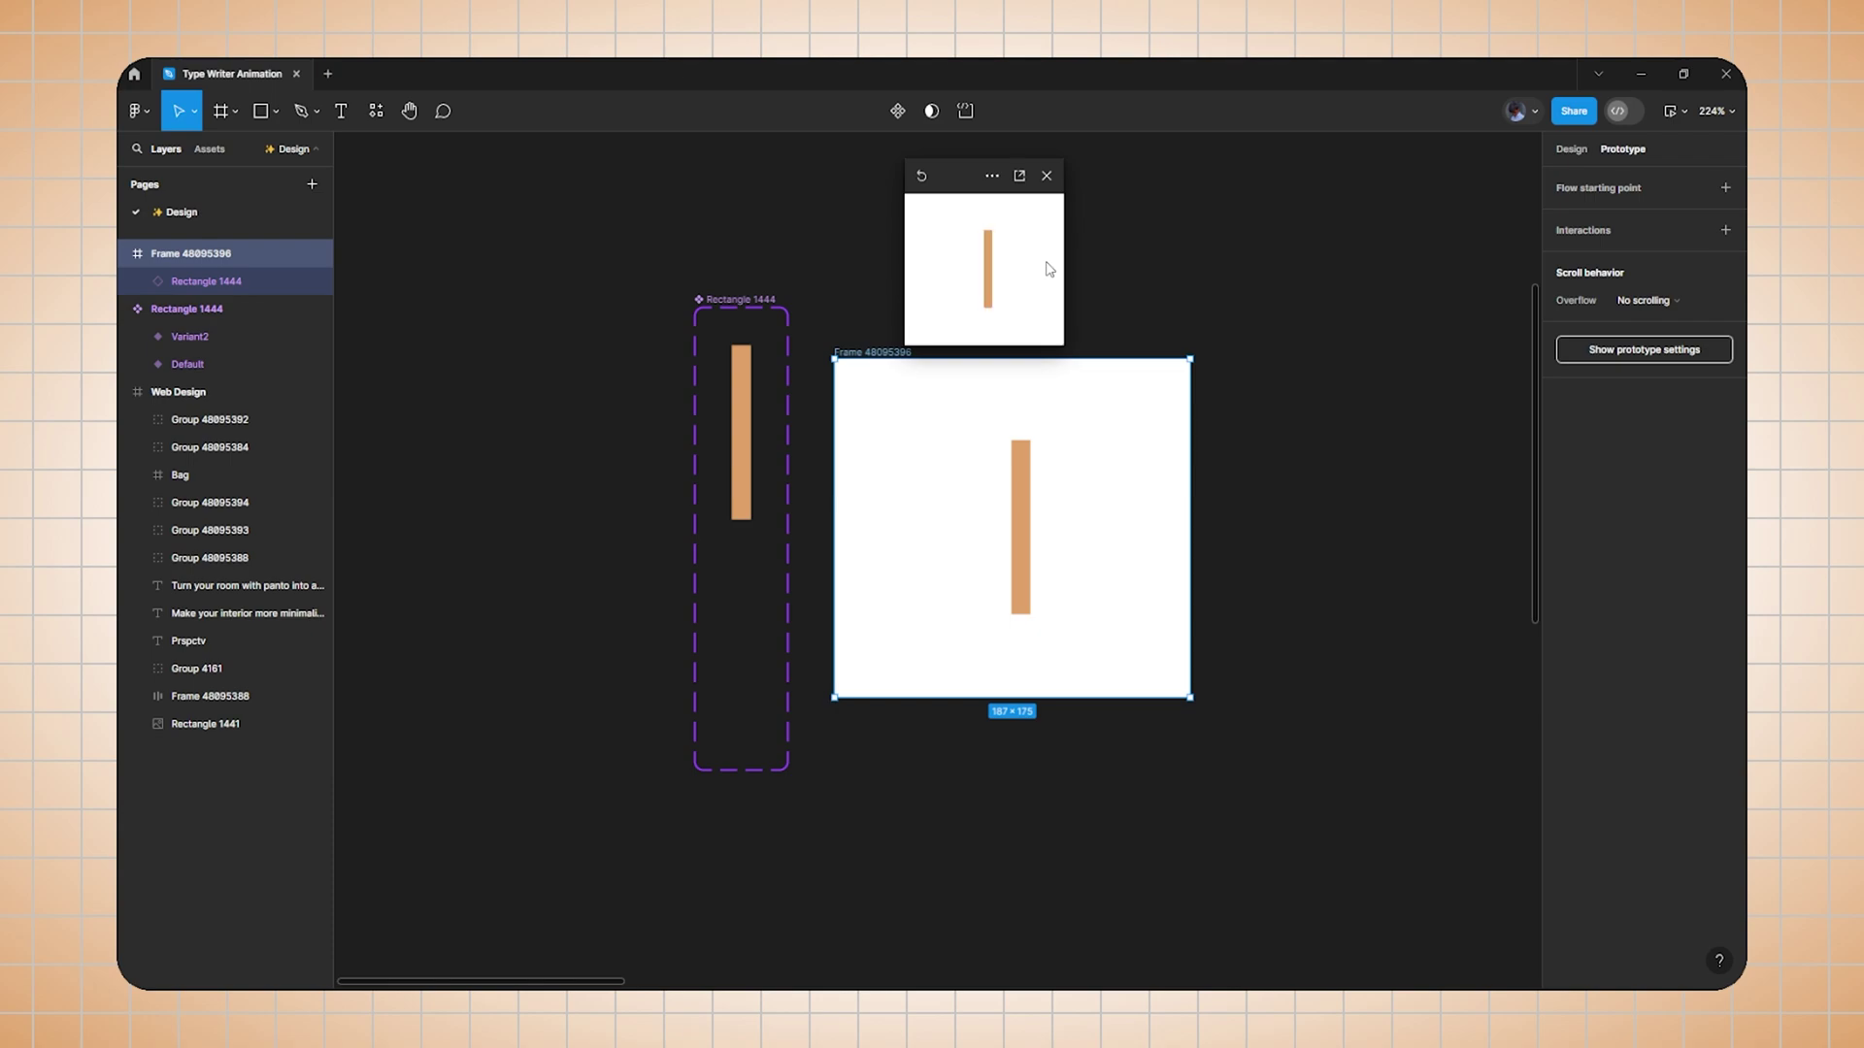
pyautogui.click(1046, 183)
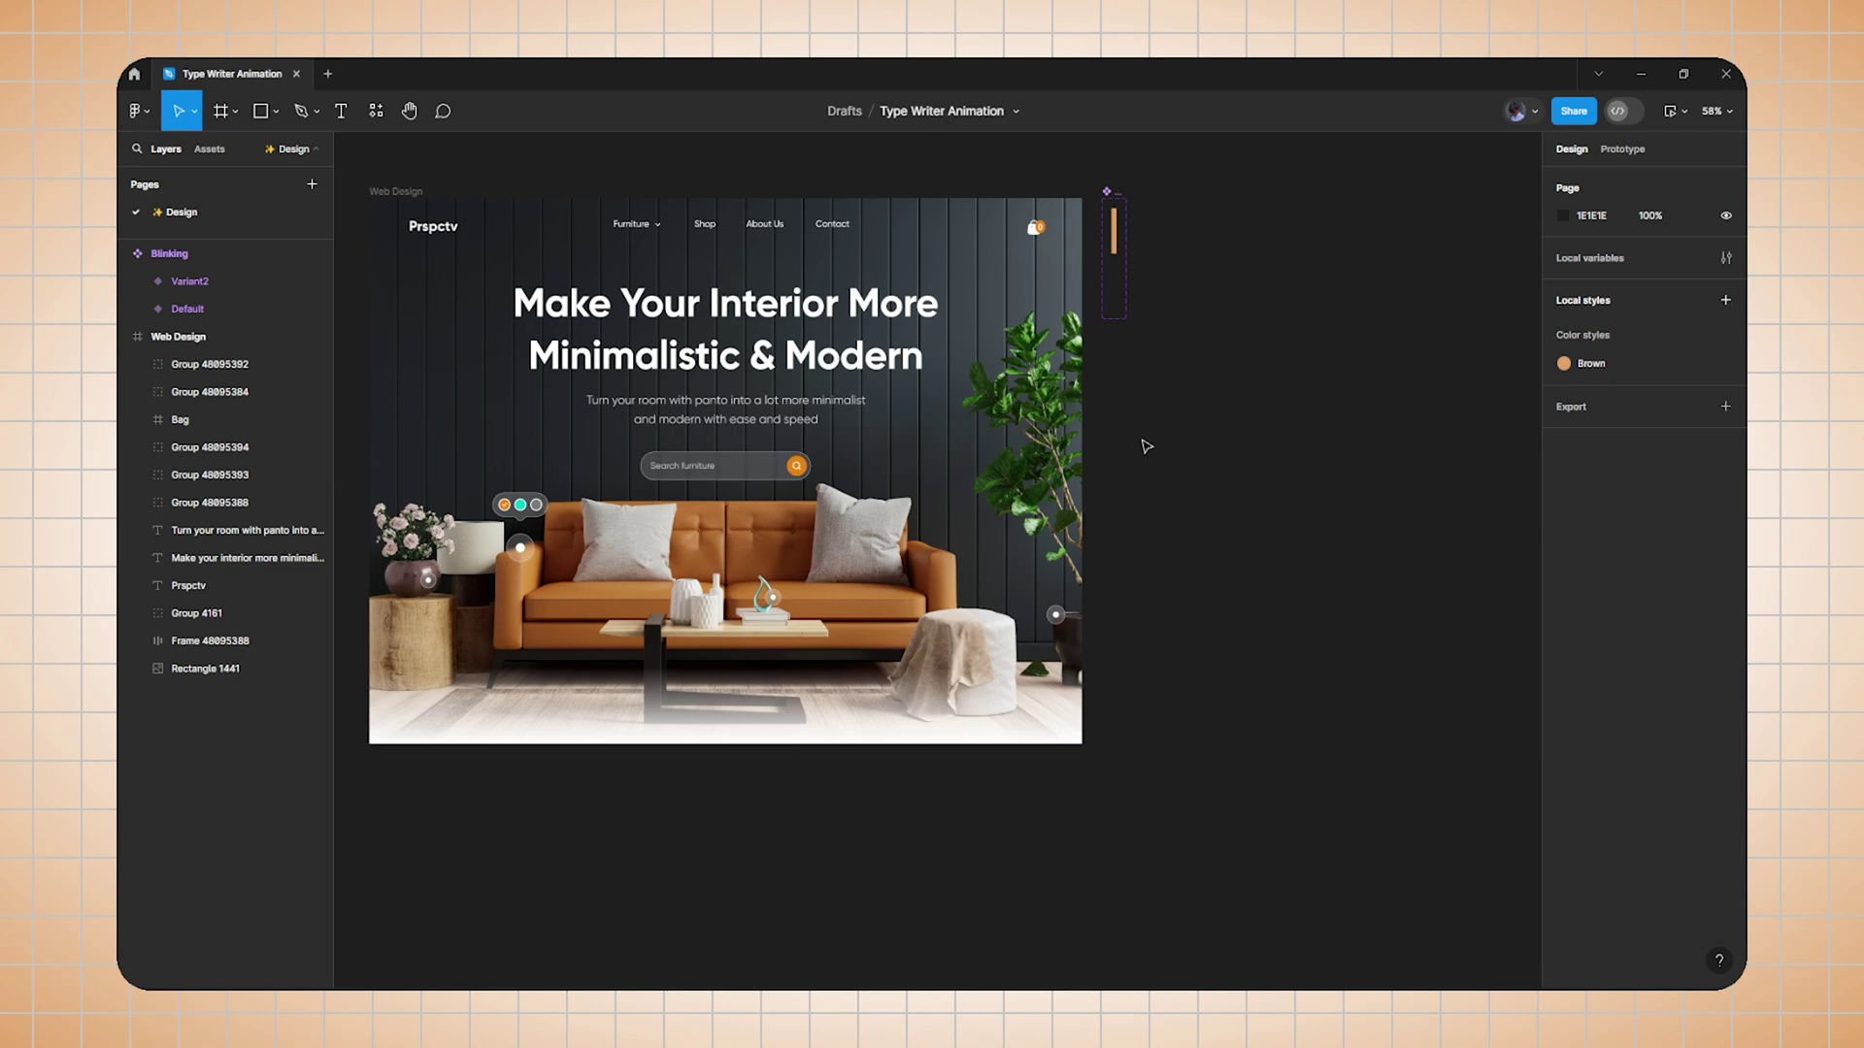
# Add a 'Modern' text layer with an 80 line height.
pyautogui.press('t')
pyautogui.click(1190, 373)
pyautogui.write('Modern')
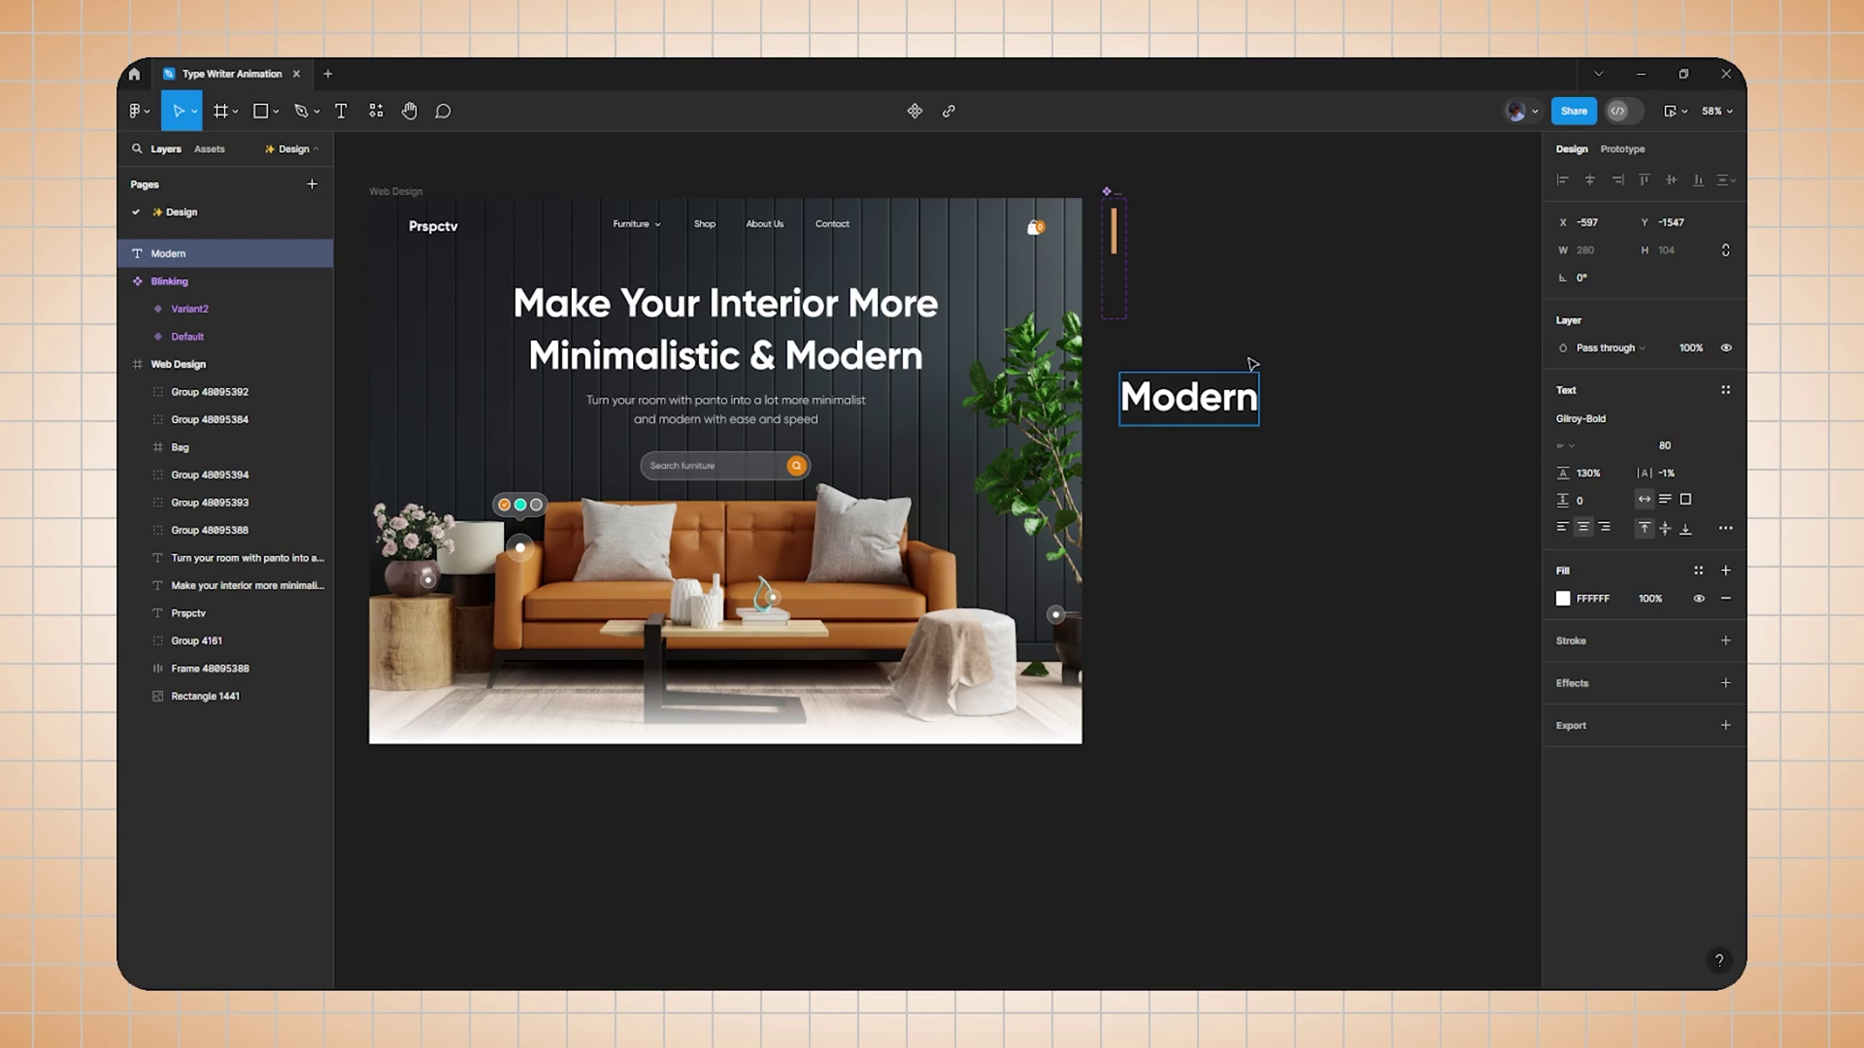
pyautogui.press('Escape')
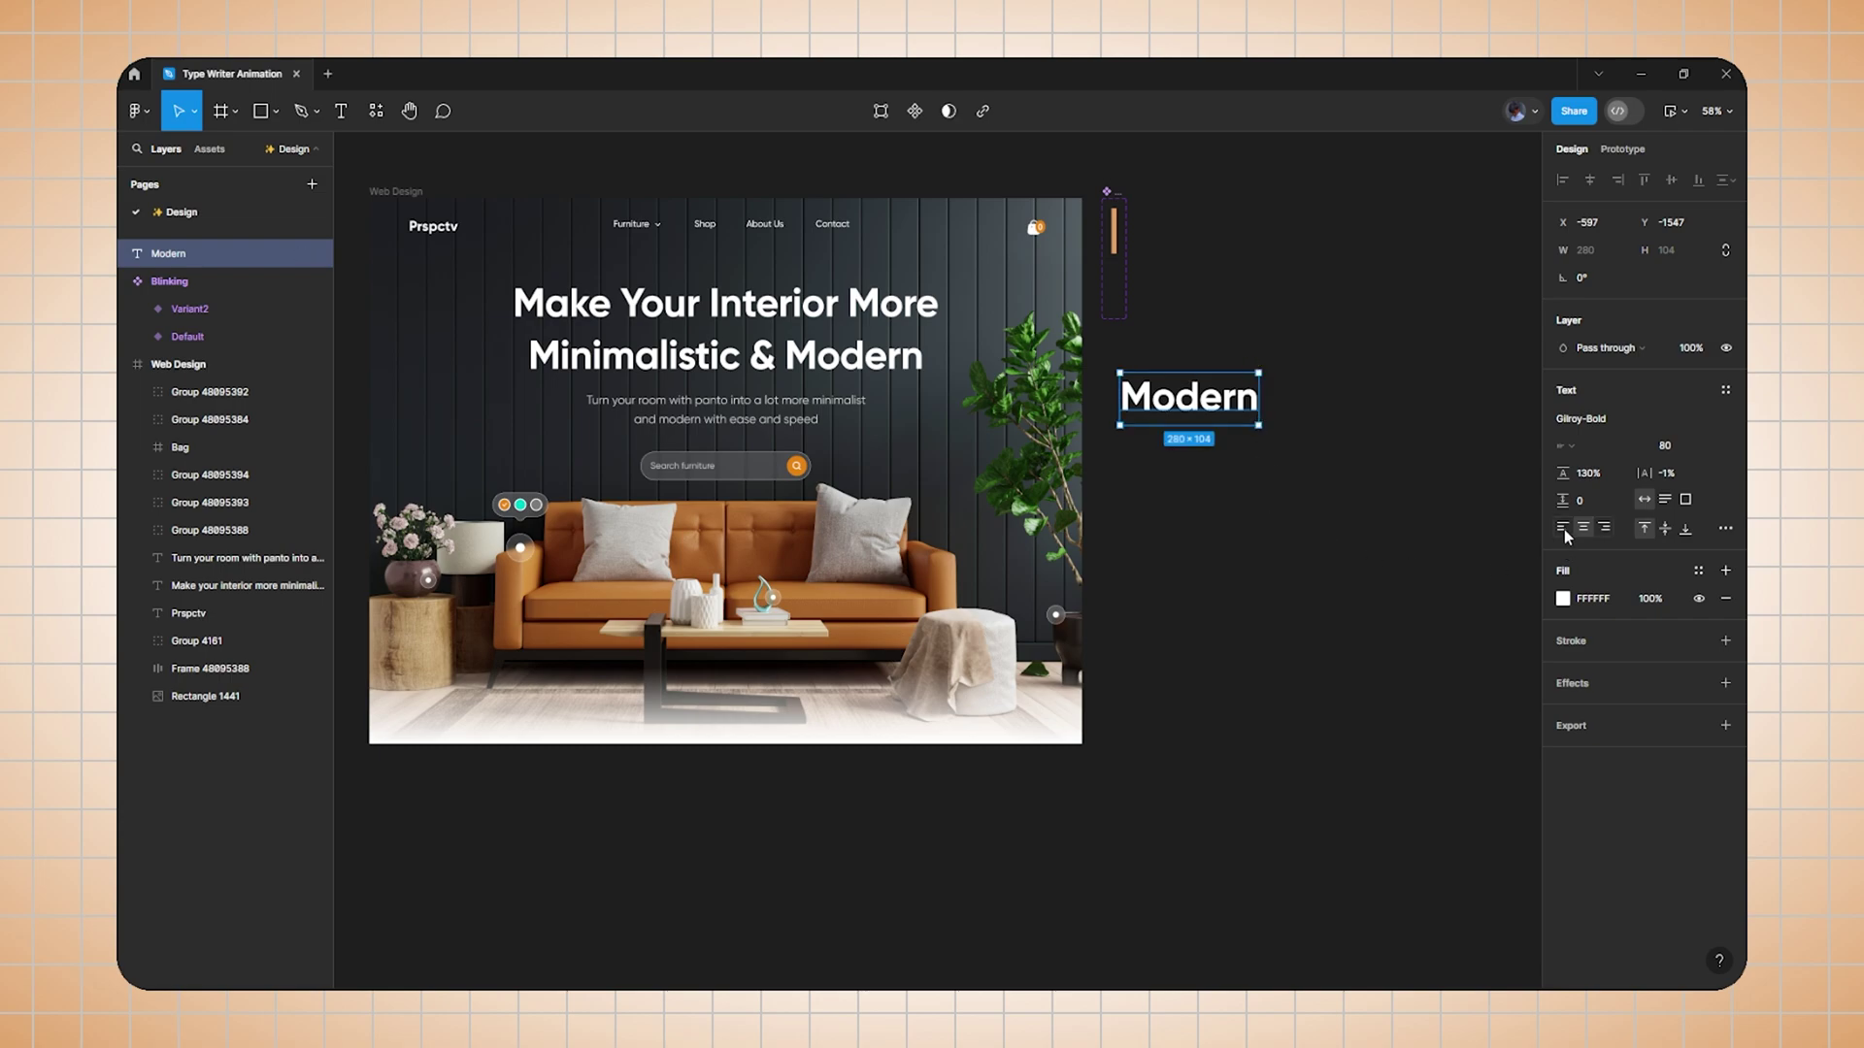
pyautogui.click(1603, 475)
pyautogui.write('80')
pyautogui.press('Return')
# Reposition the Modern text and apply the Brown colour style to it.
pyautogui.click(1185, 532)
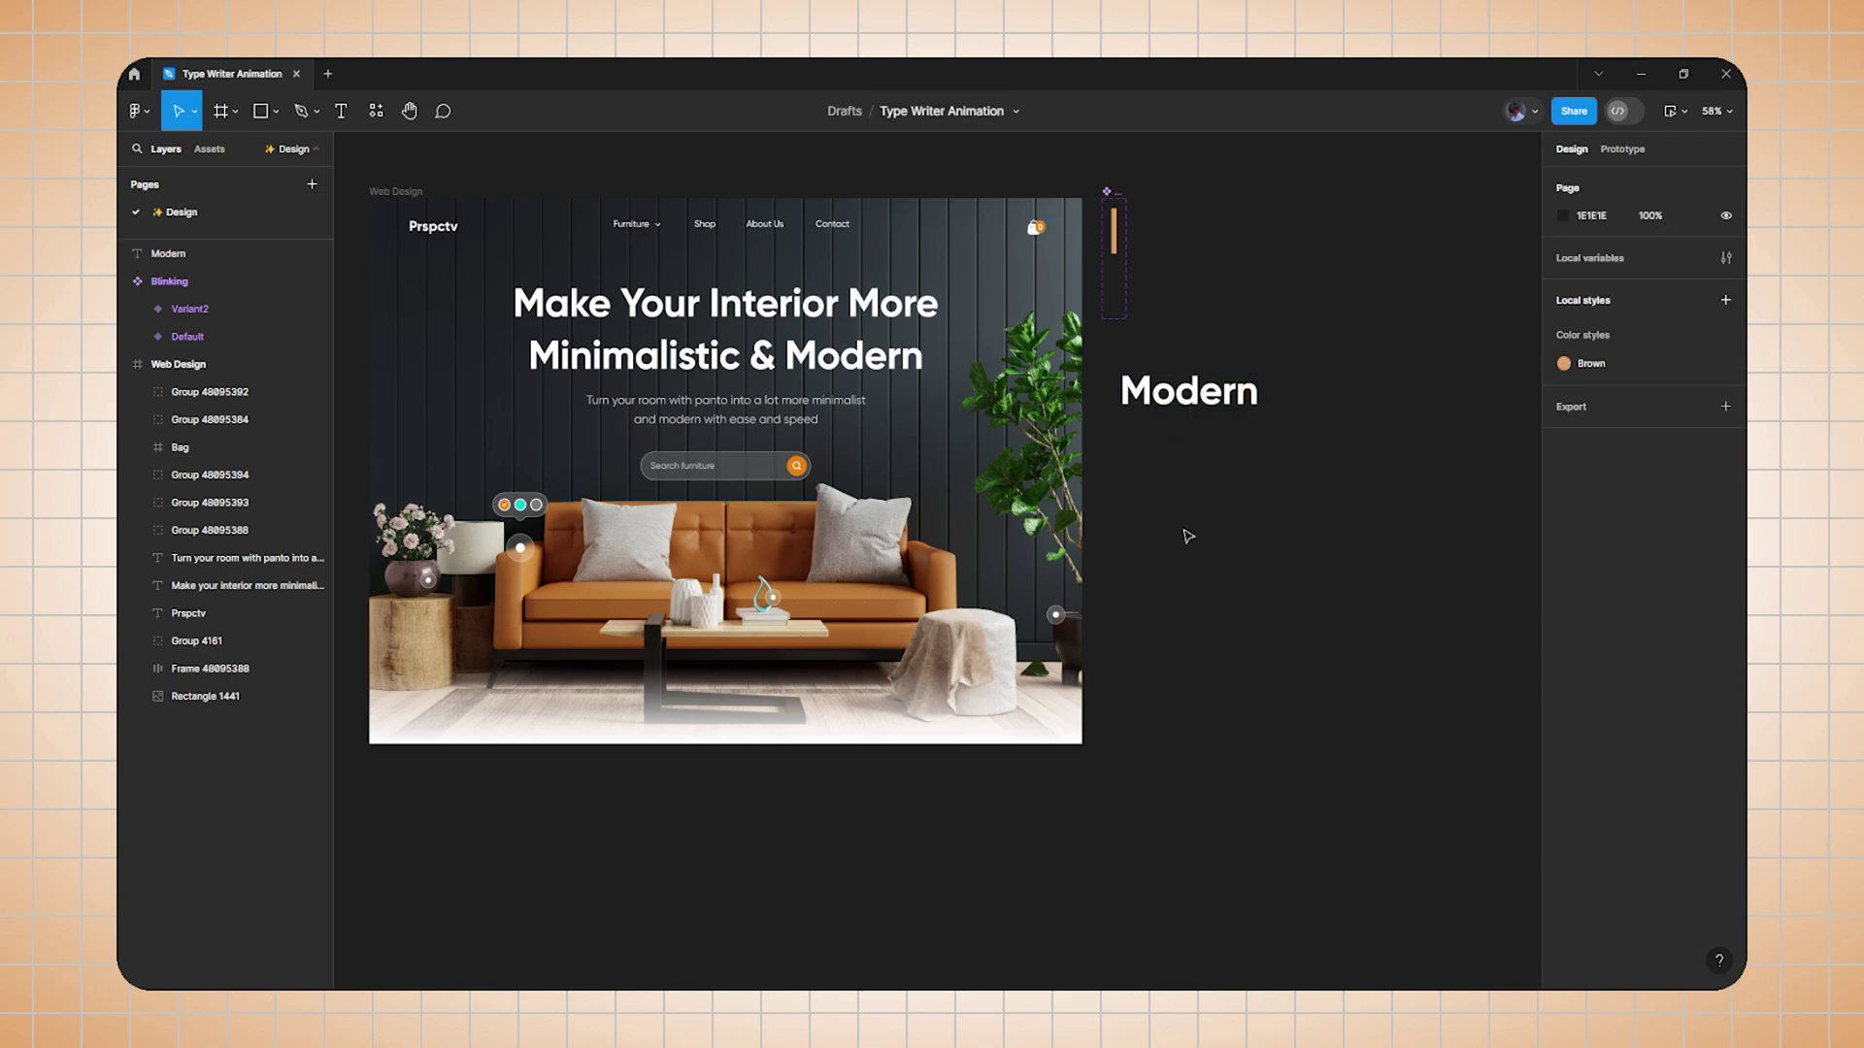
pyautogui.click(1186, 398)
pyautogui.scroll(5, 1186, 398)
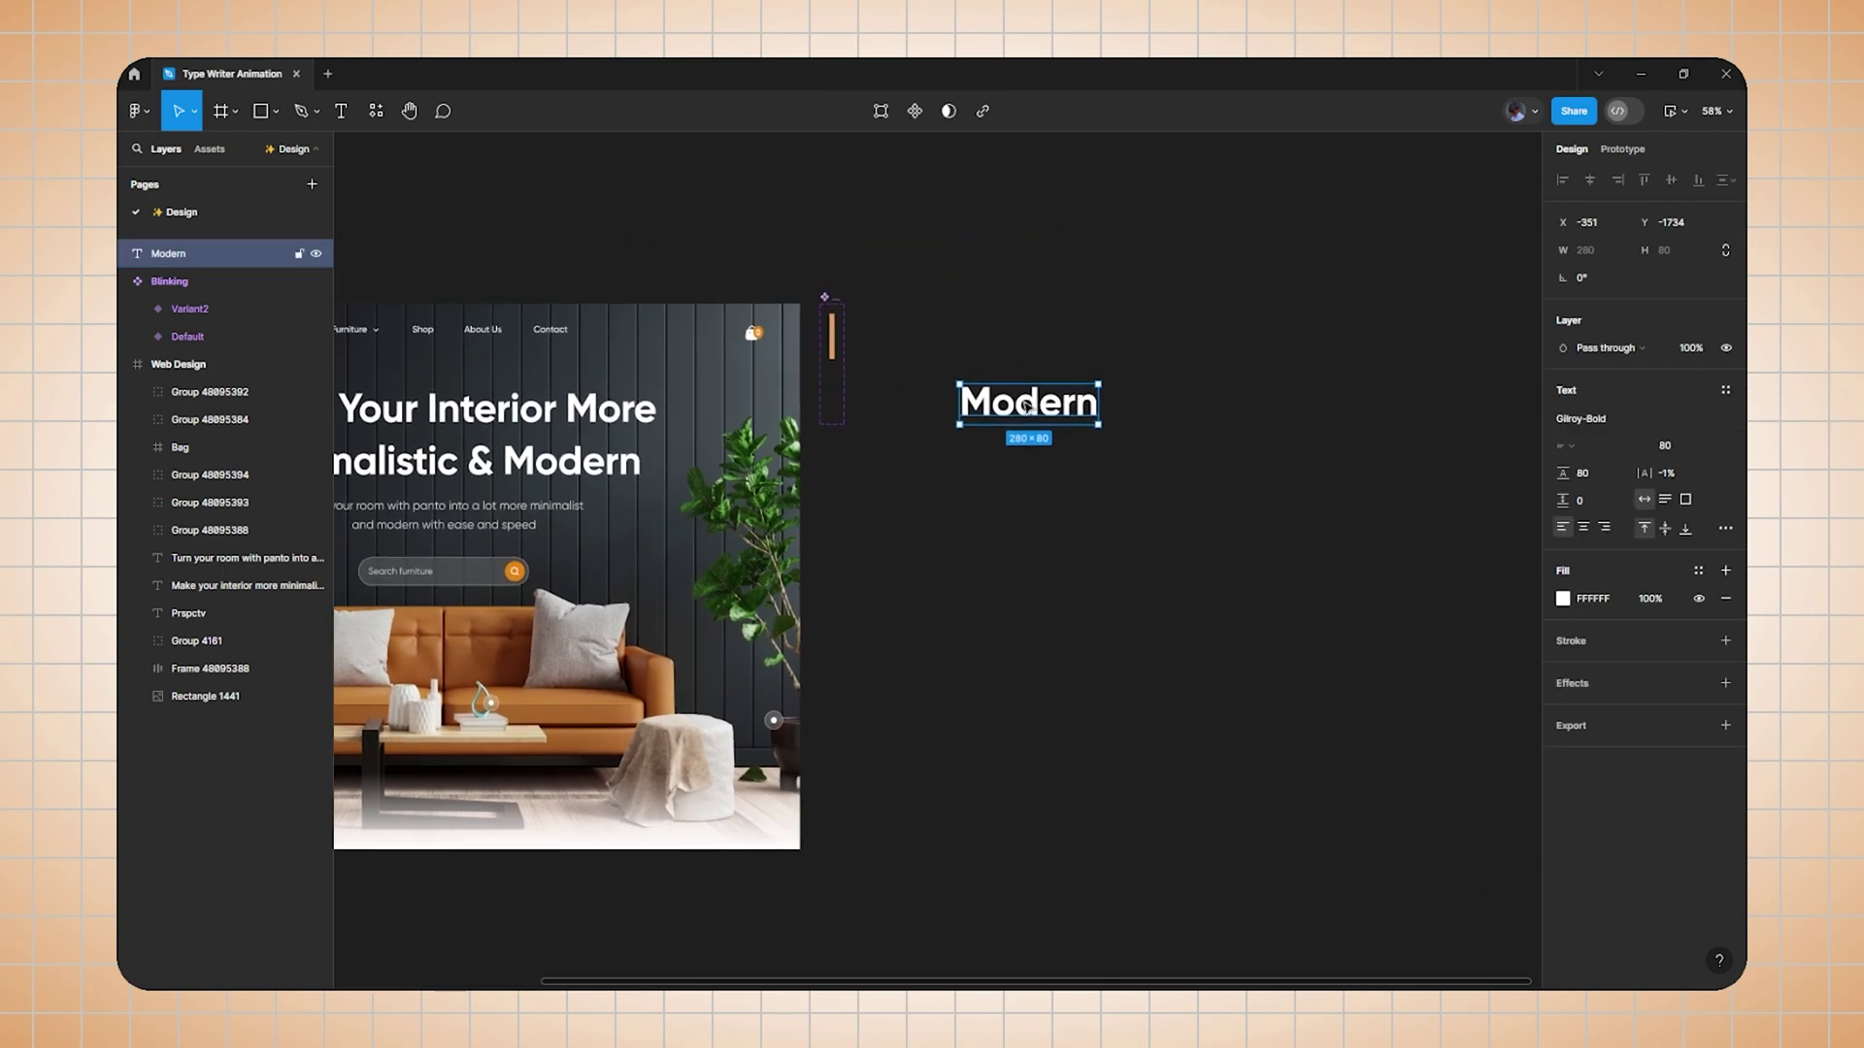
pyautogui.hscroll(3, 1071, 418)
pyautogui.moveTo(938, 411); pyautogui.dragTo(1035, 405)
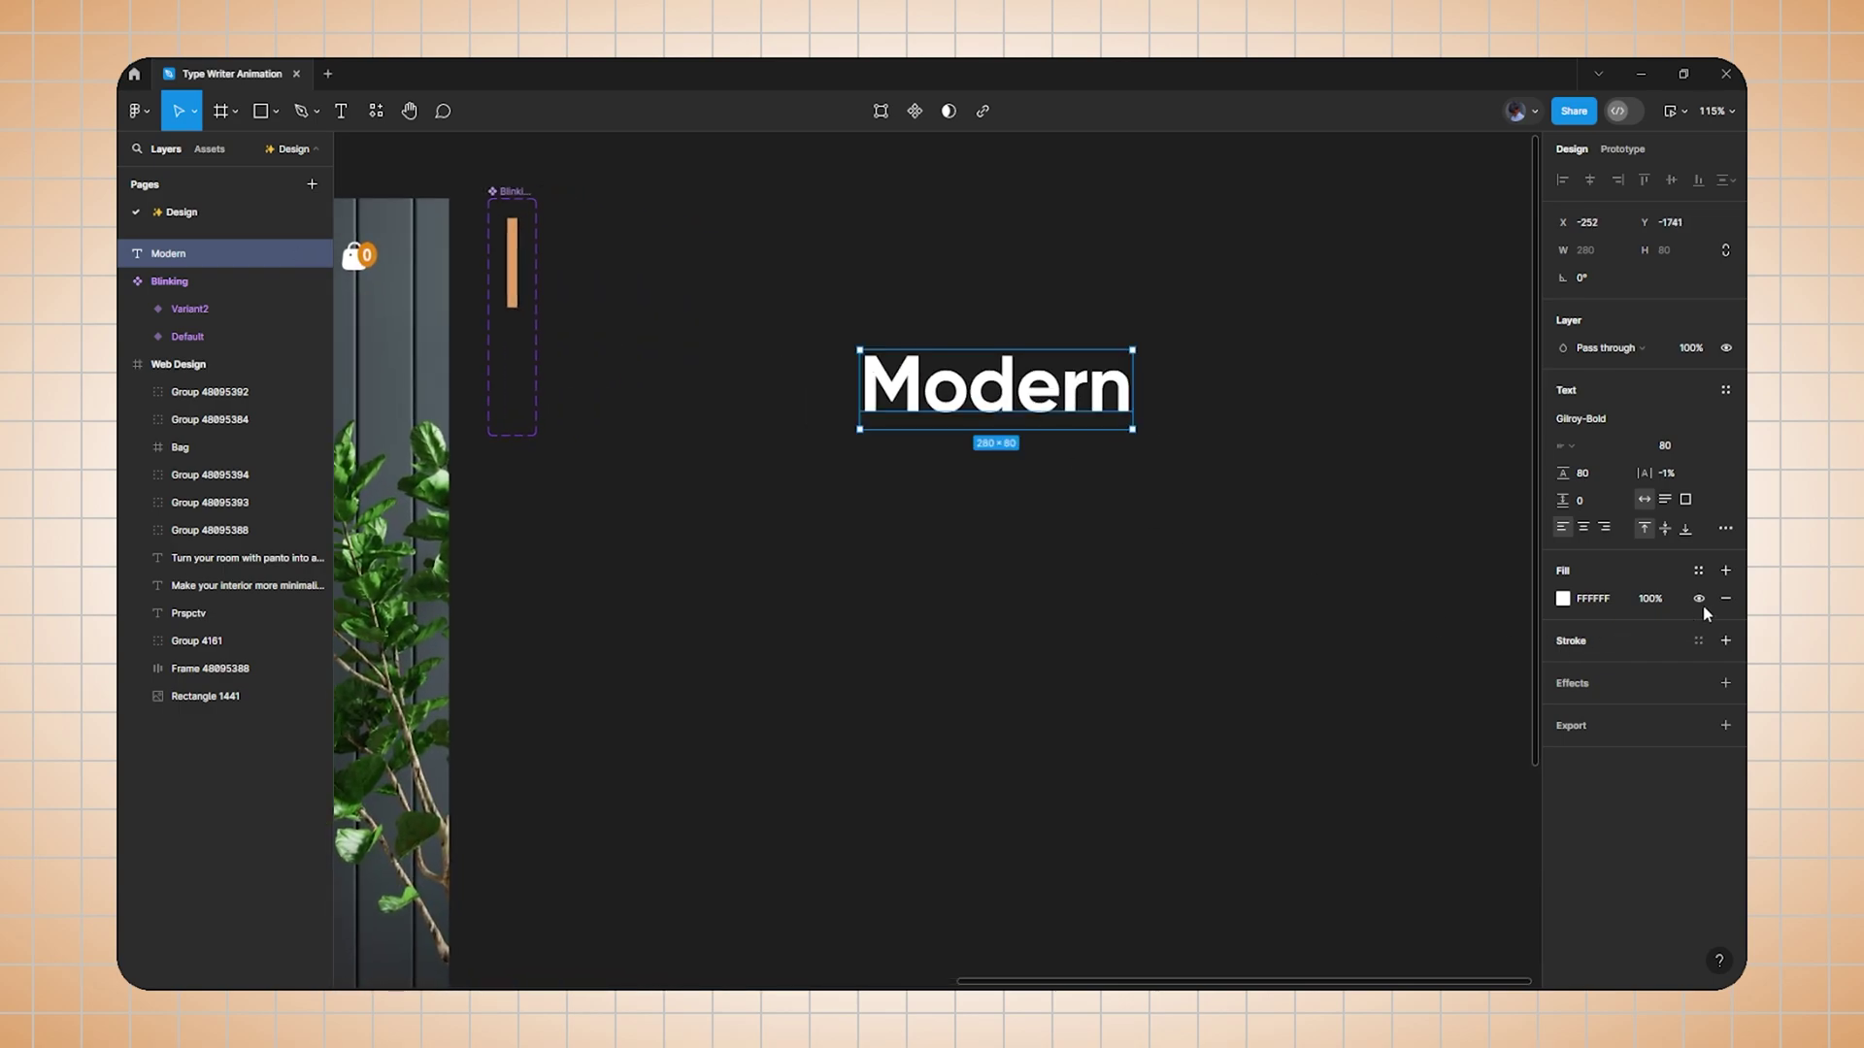
pyautogui.click(1701, 570)
pyautogui.click(1429, 685)
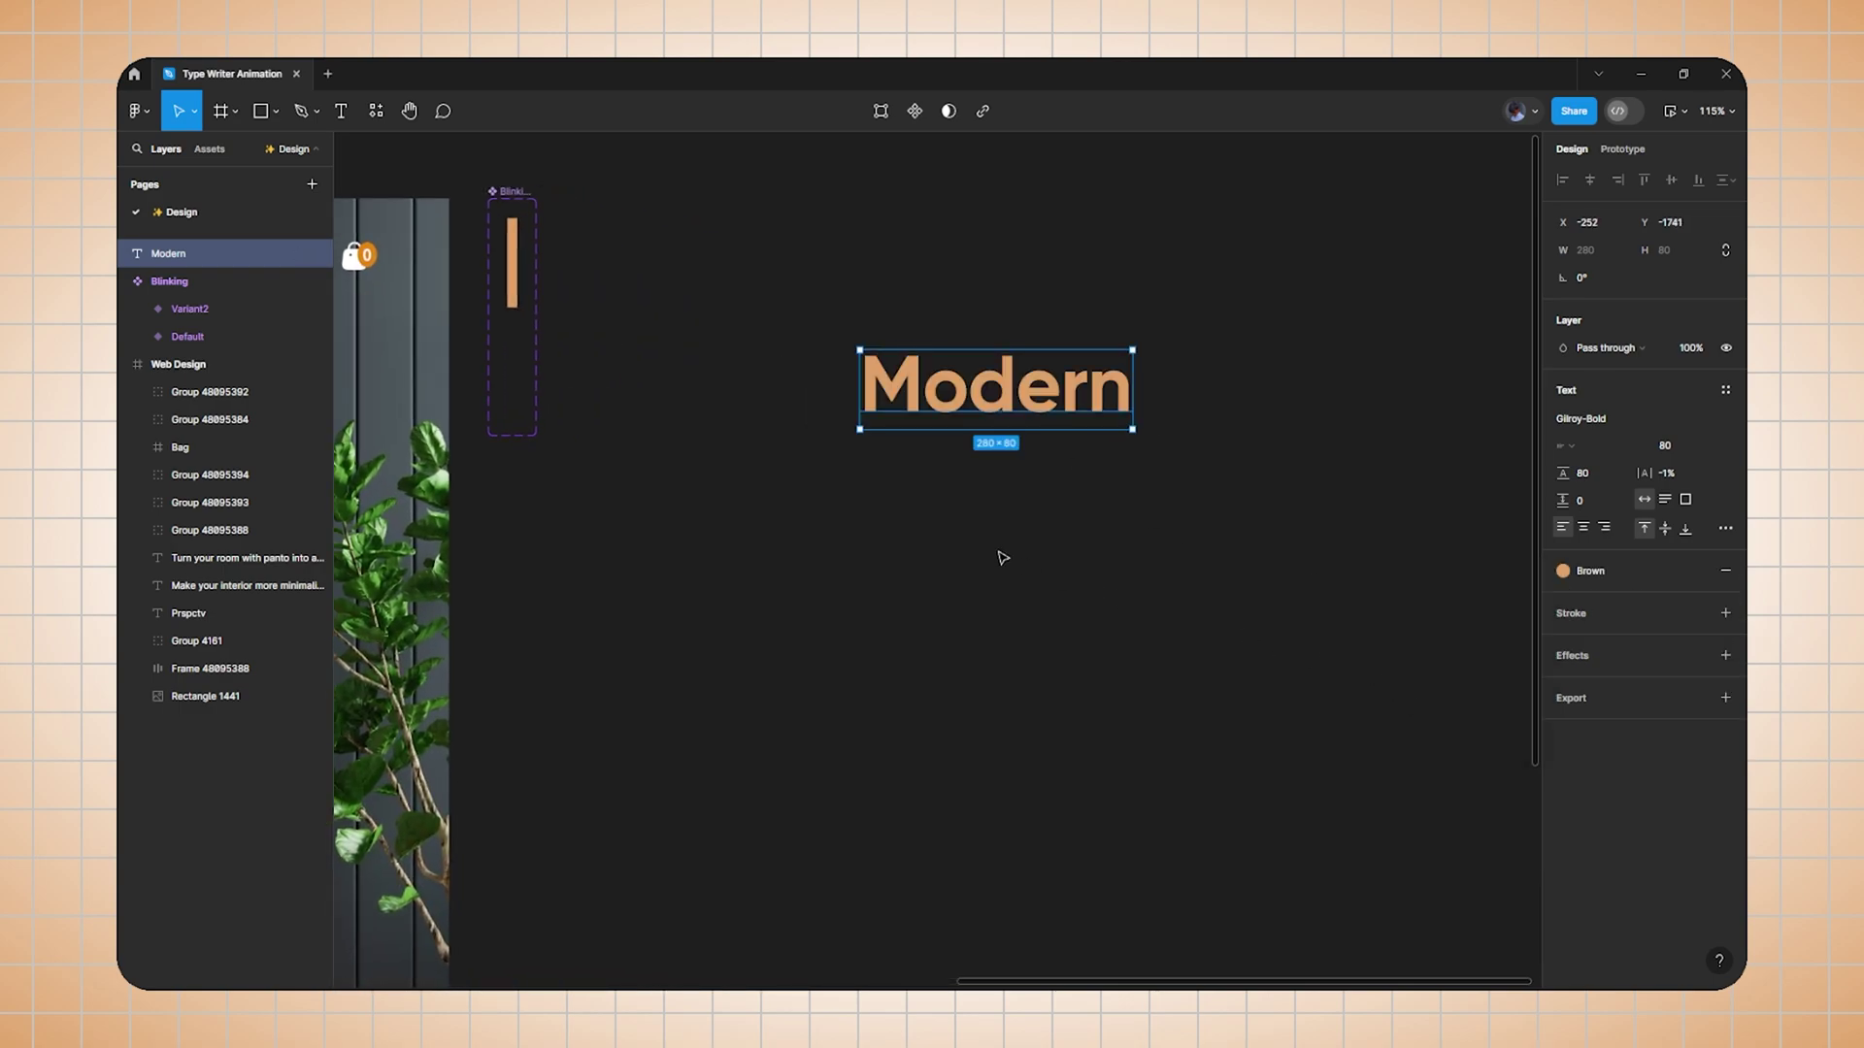
pyautogui.click(1002, 557)
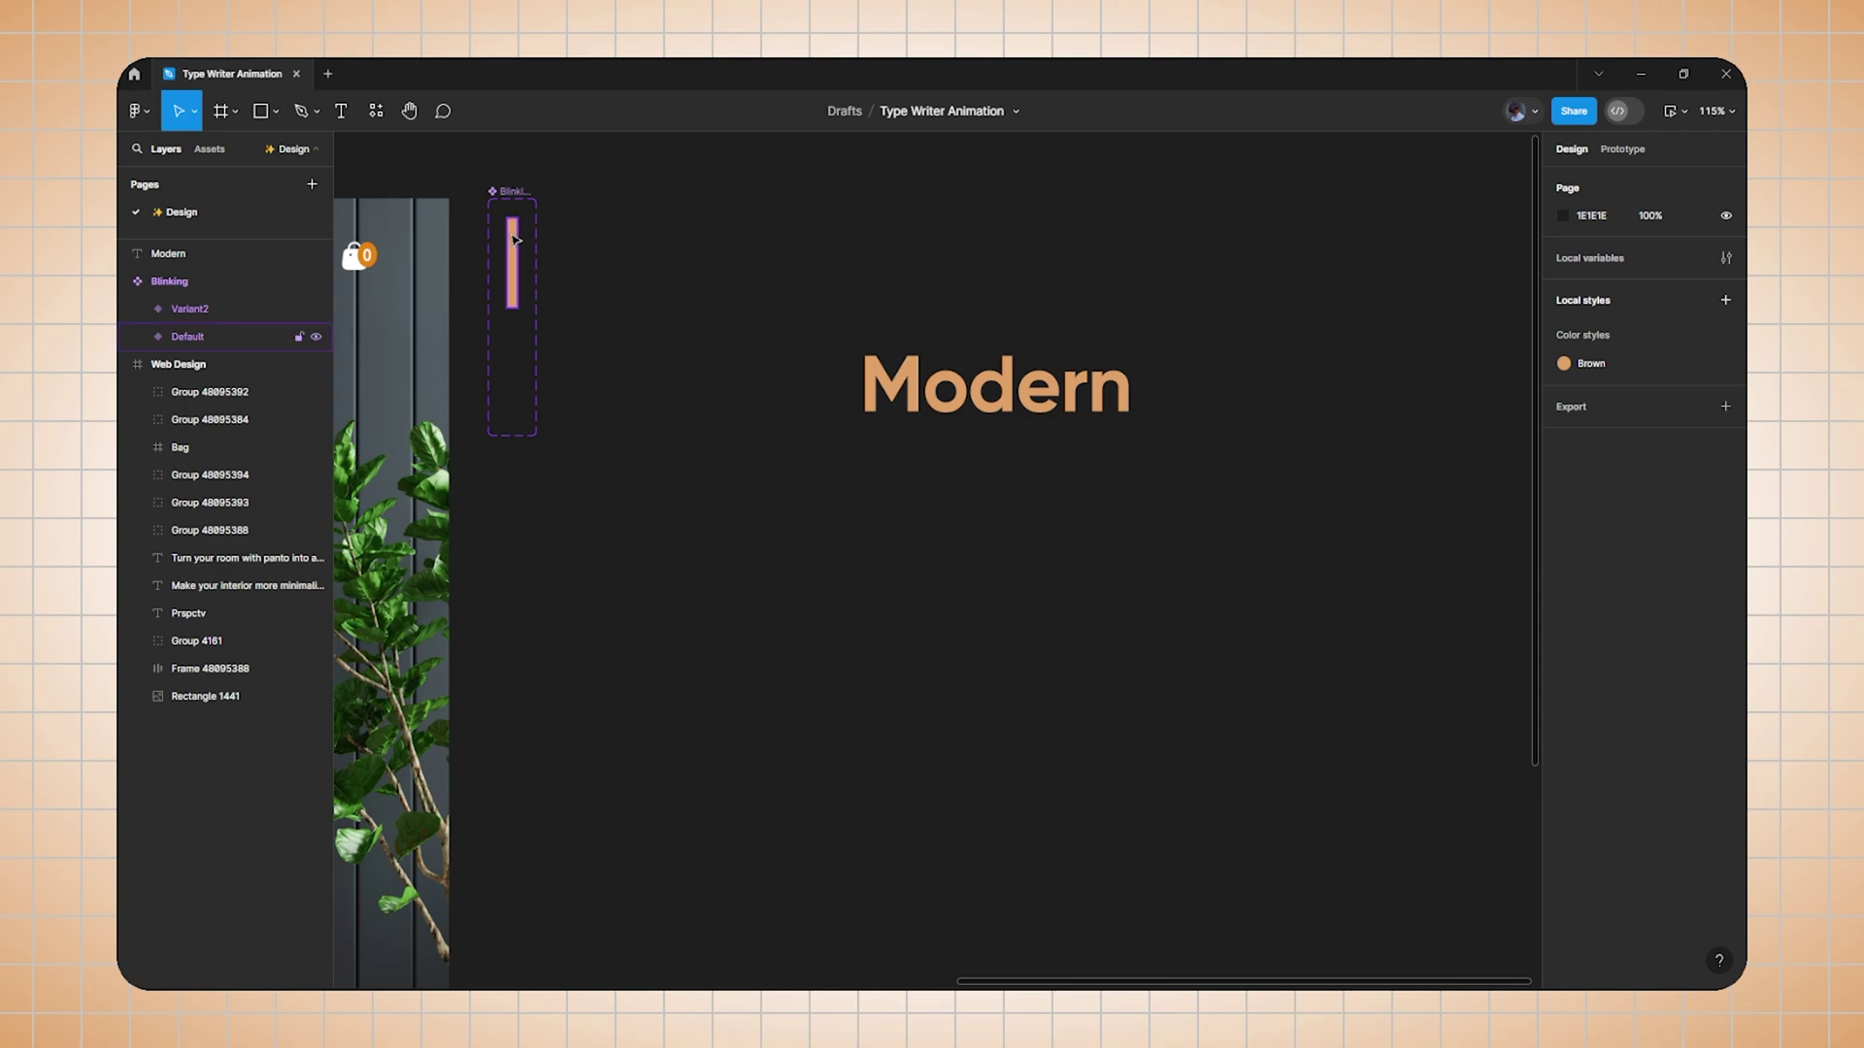
# Place a Blinking instance right of Modern, vertically centred with zero gap.
pyautogui.moveTo(519, 271); pyautogui.dragTo(1160, 403)
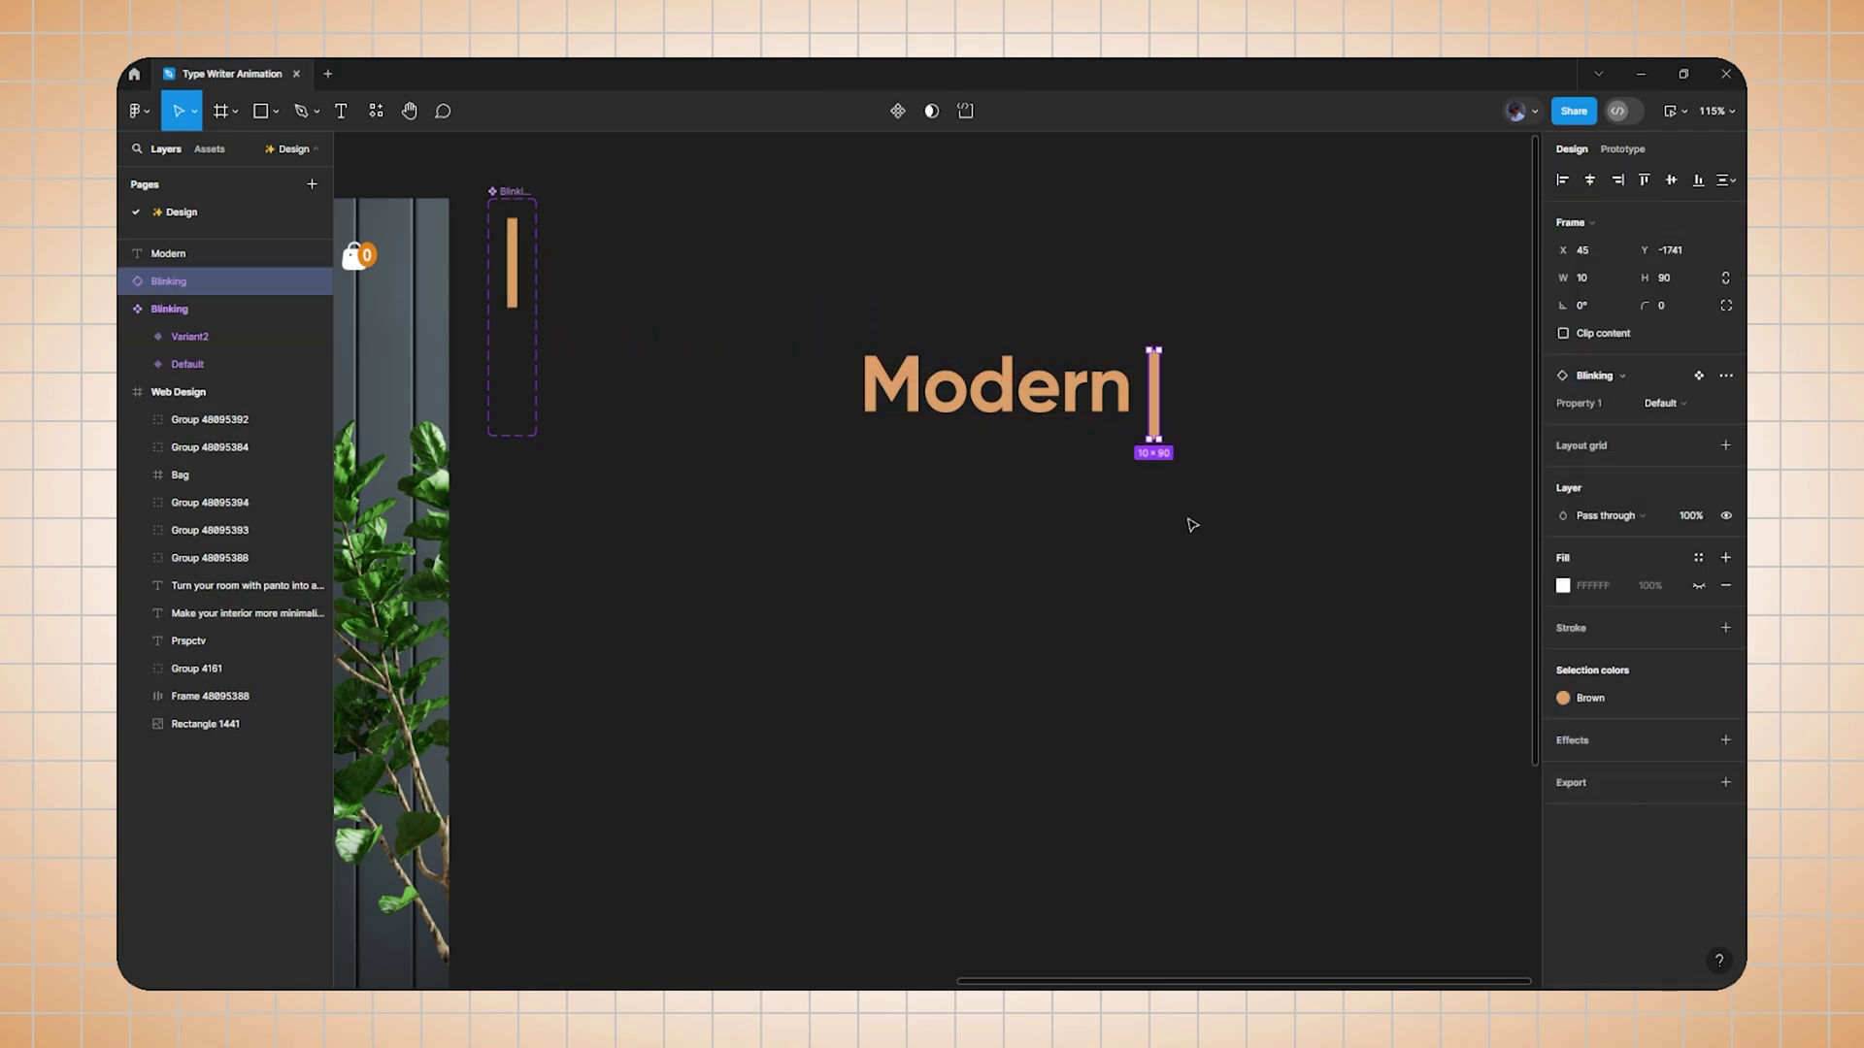
pyautogui.moveTo(1212, 494); pyautogui.dragTo(986, 361)
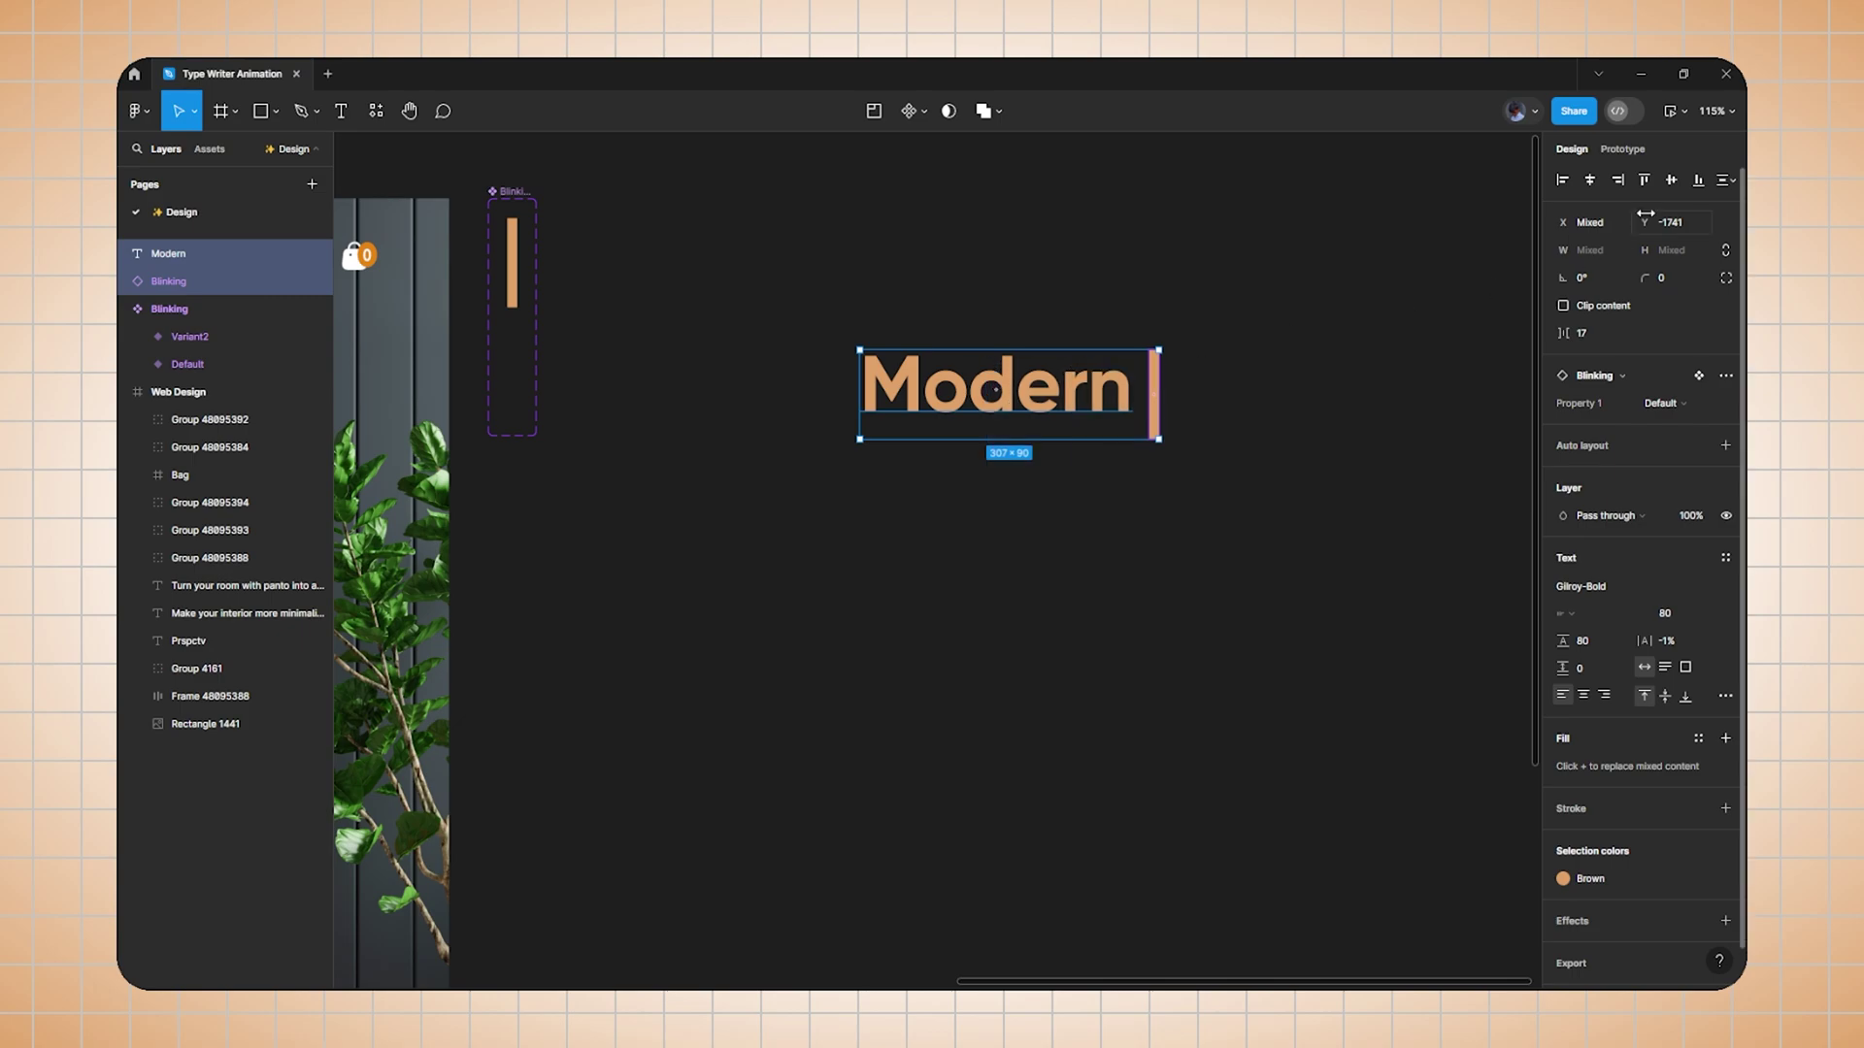
pyautogui.click(1670, 180)
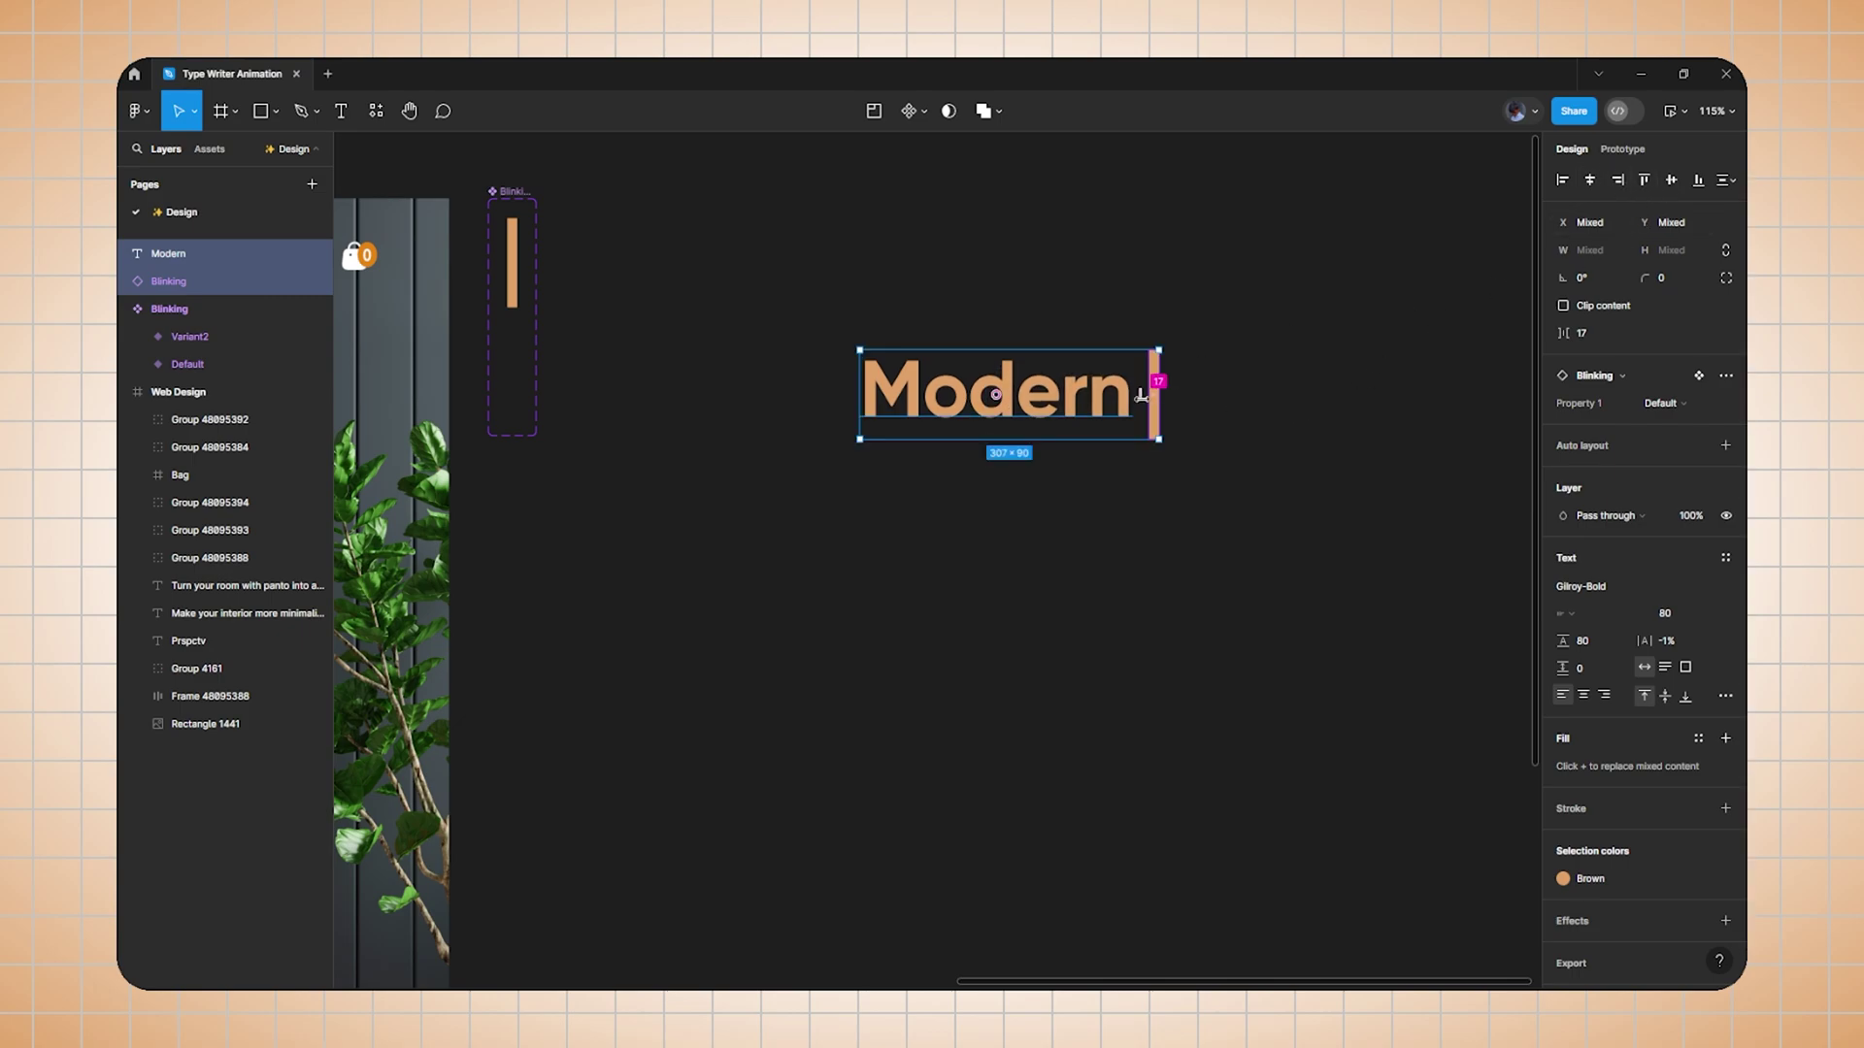
pyautogui.moveTo(1138, 399); pyautogui.dragTo(1133, 399)
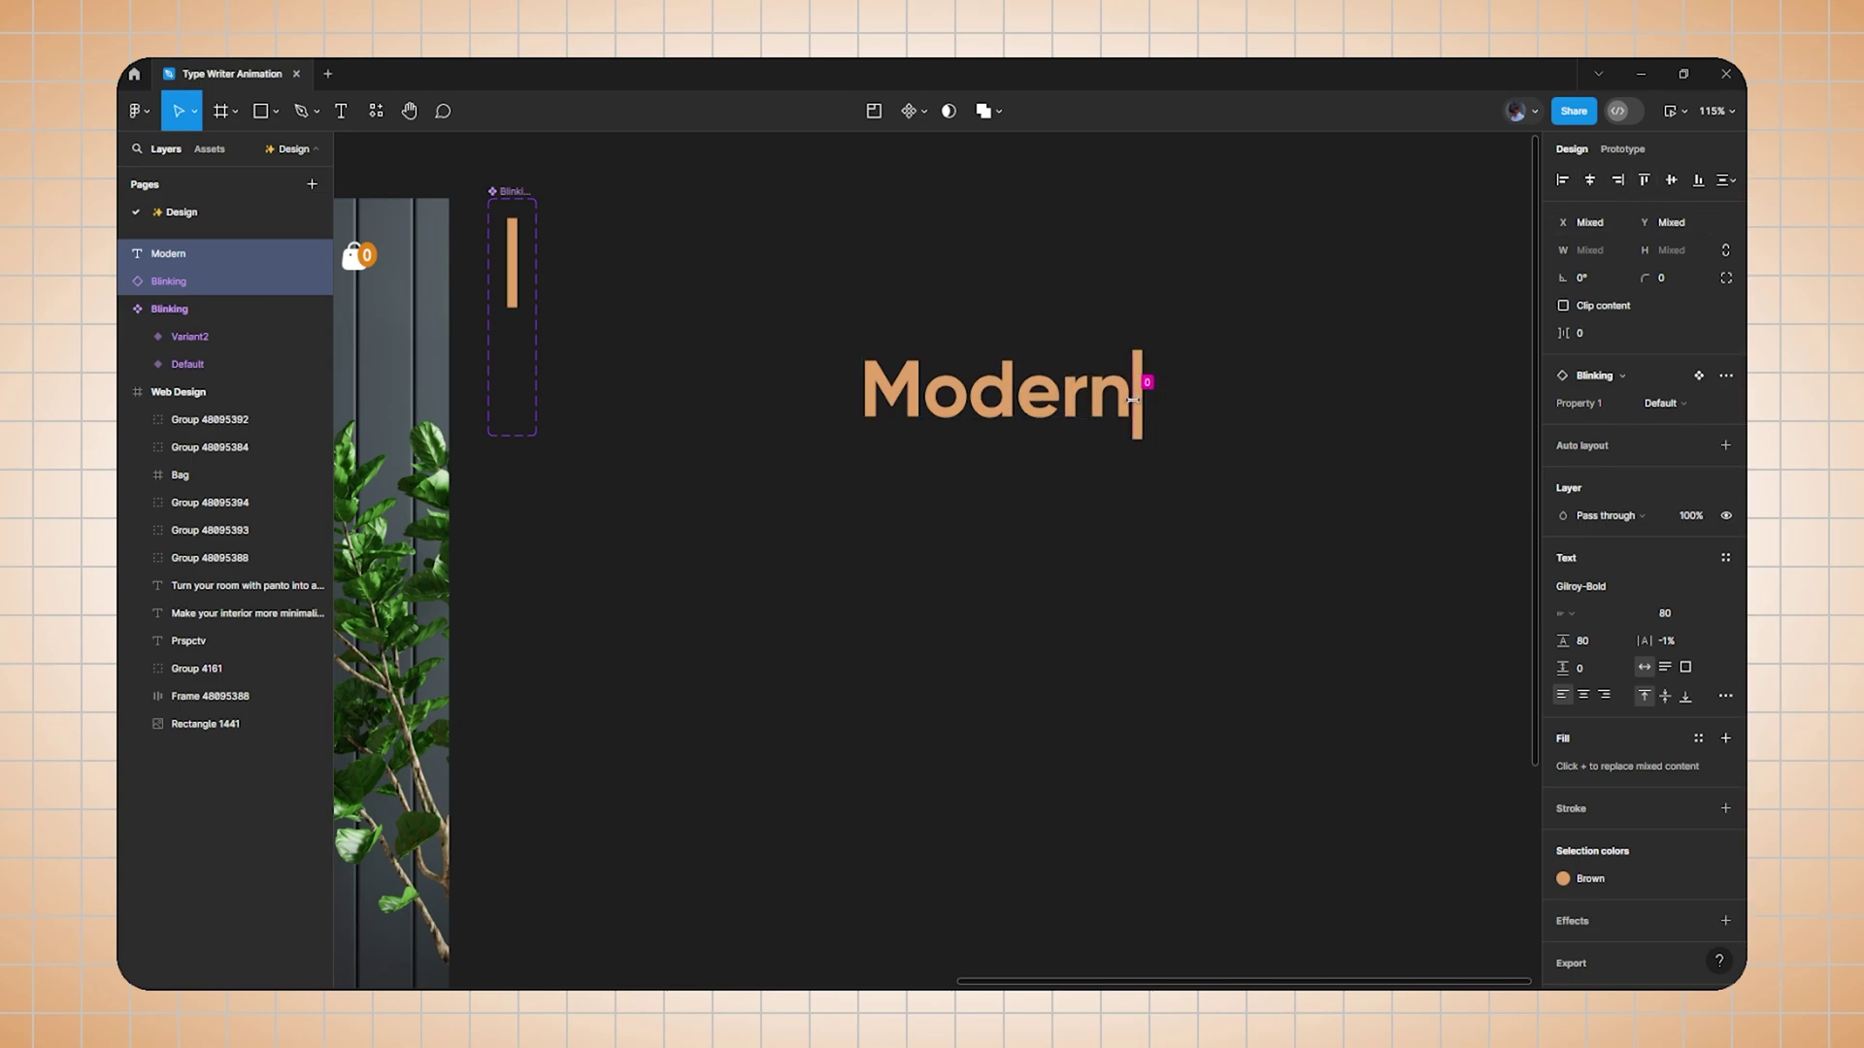
pyautogui.click(1190, 412)
# Wrap Modern and the cursor in a frame named Letter.
pyautogui.moveTo(1264, 304); pyautogui.dragTo(898, 508)
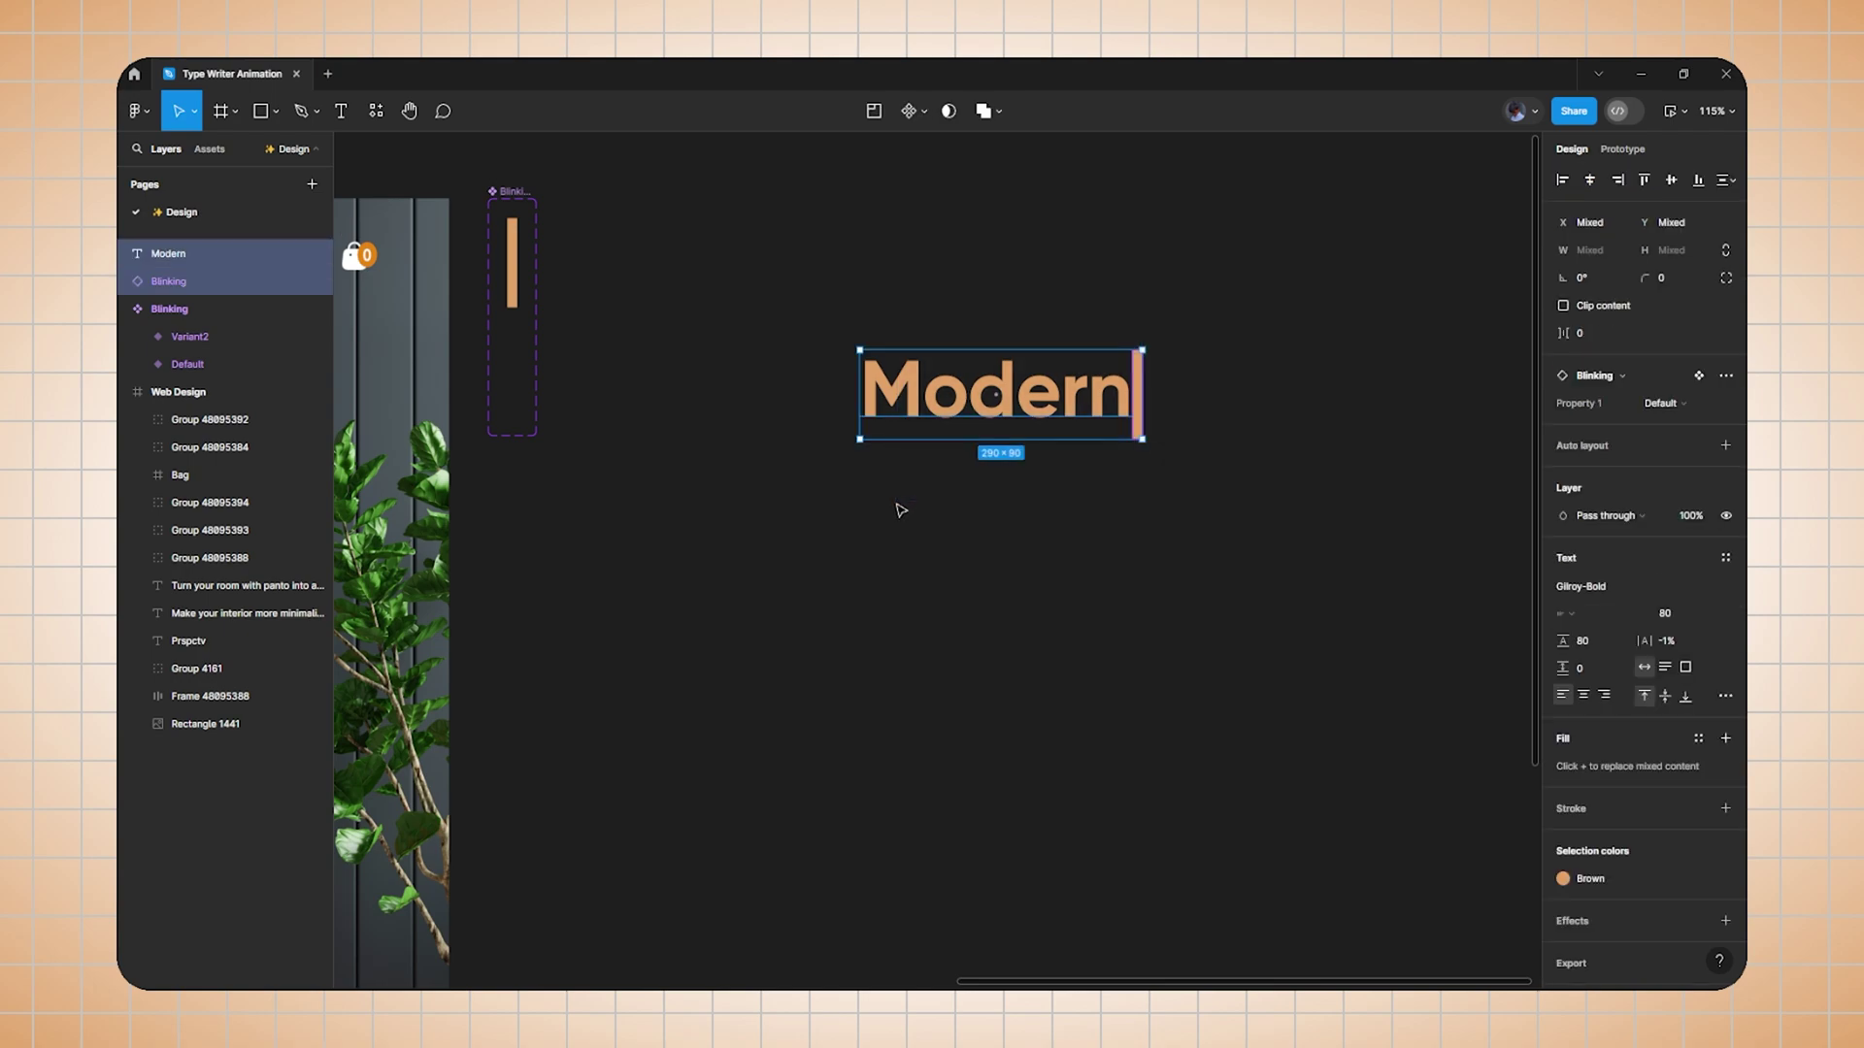
pyautogui.rightClick(881, 381)
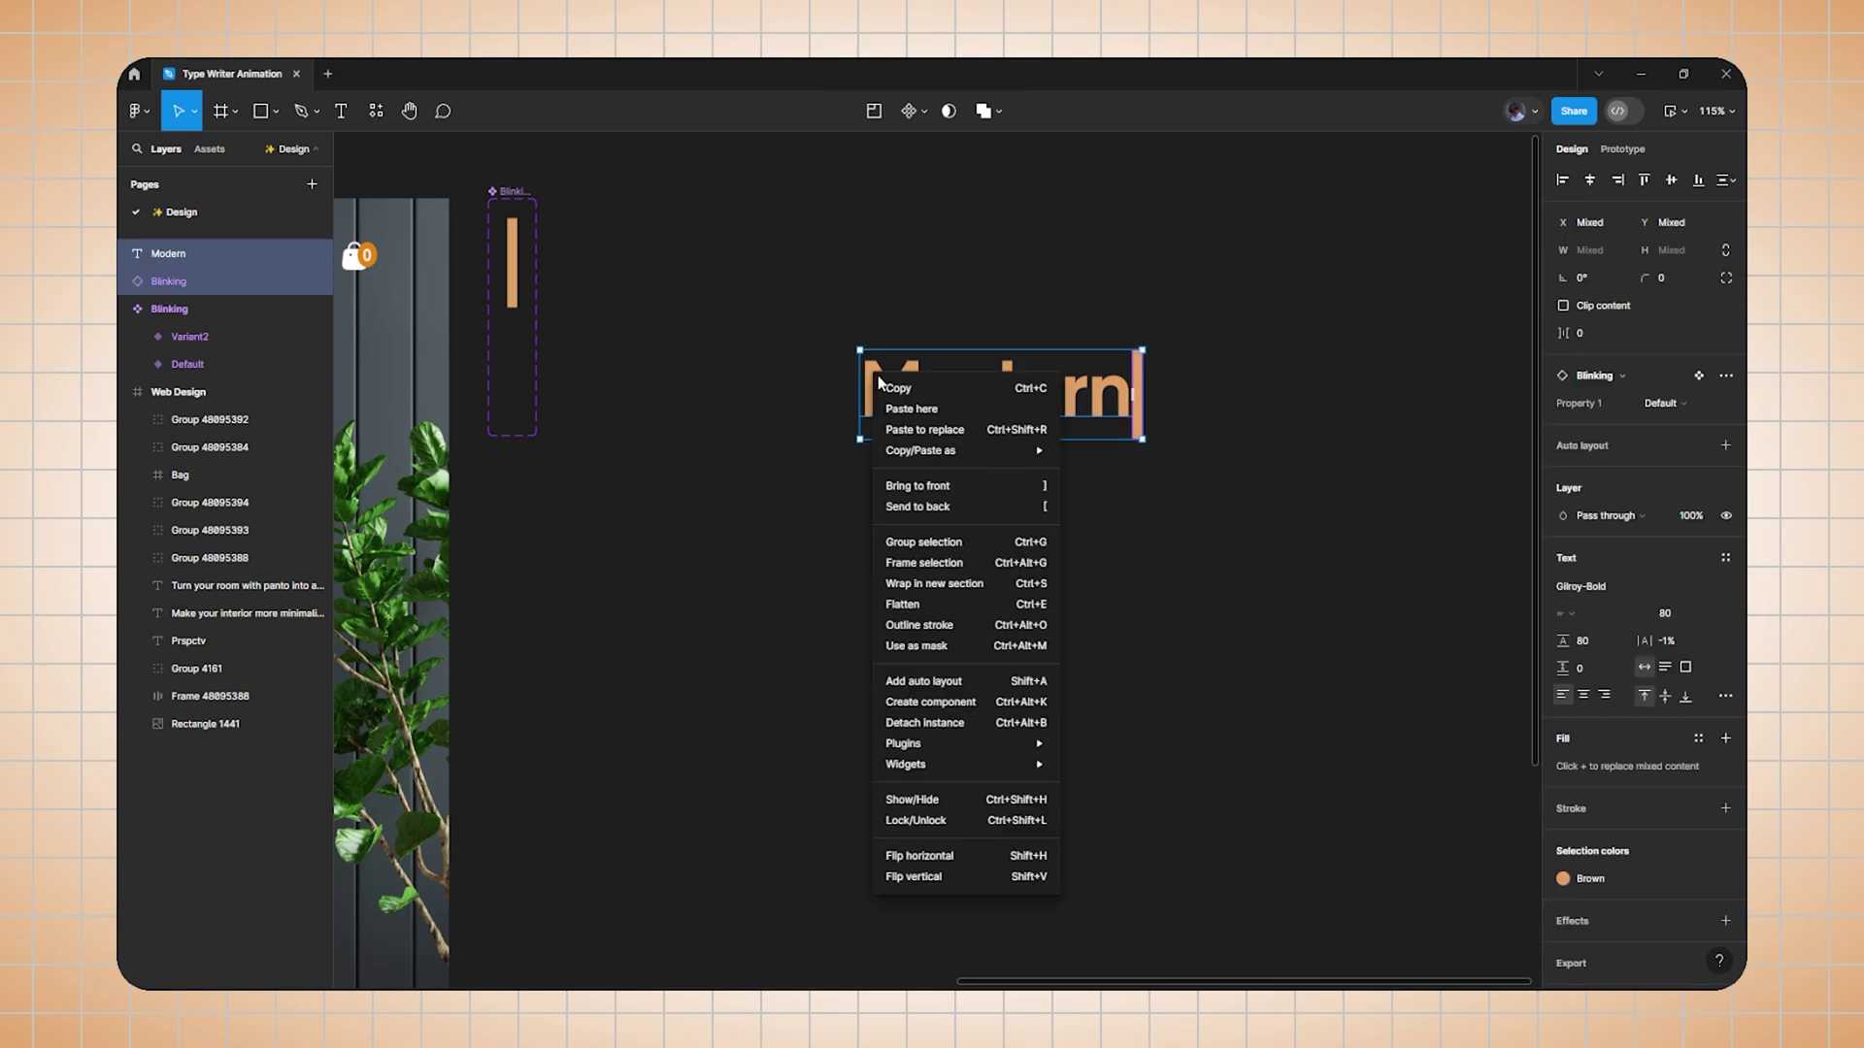
pyautogui.click(969, 563)
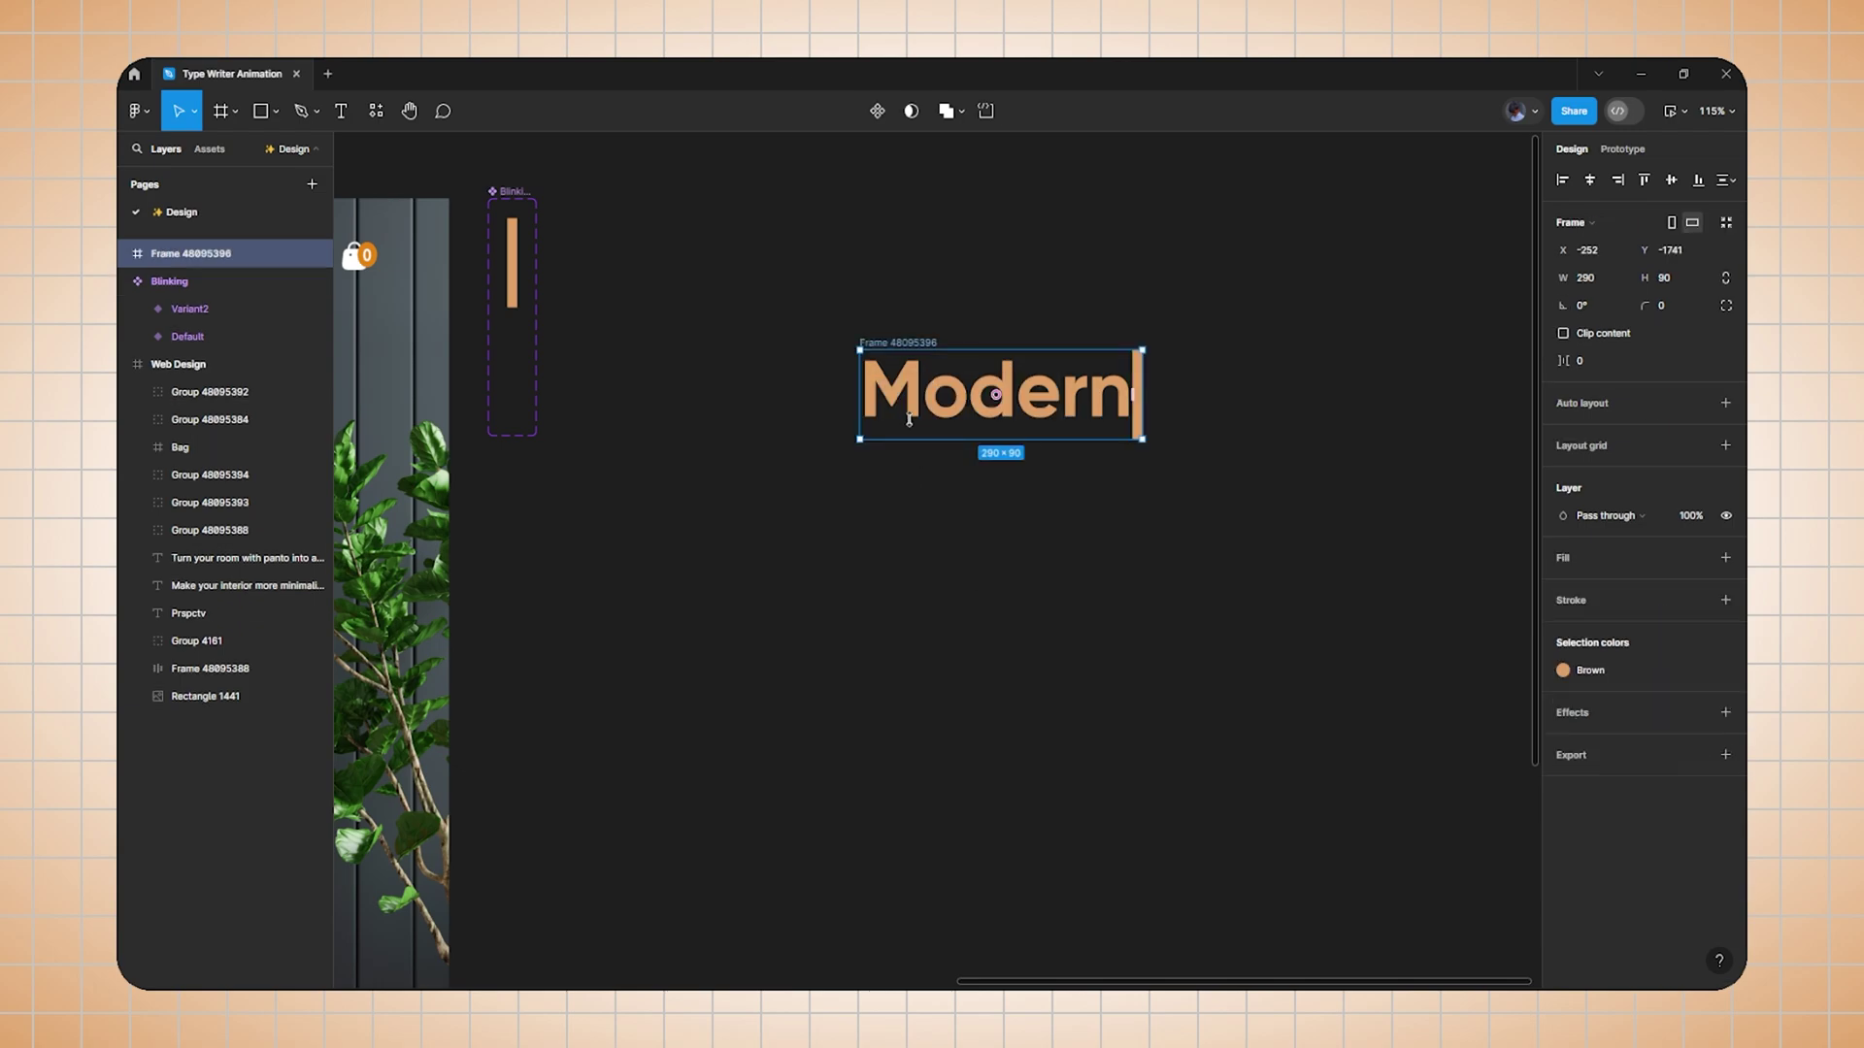
pyautogui.doubleClick(918, 342)
pyautogui.press('BackSpace')
pyautogui.press('Return')
pyautogui.click(973, 331)
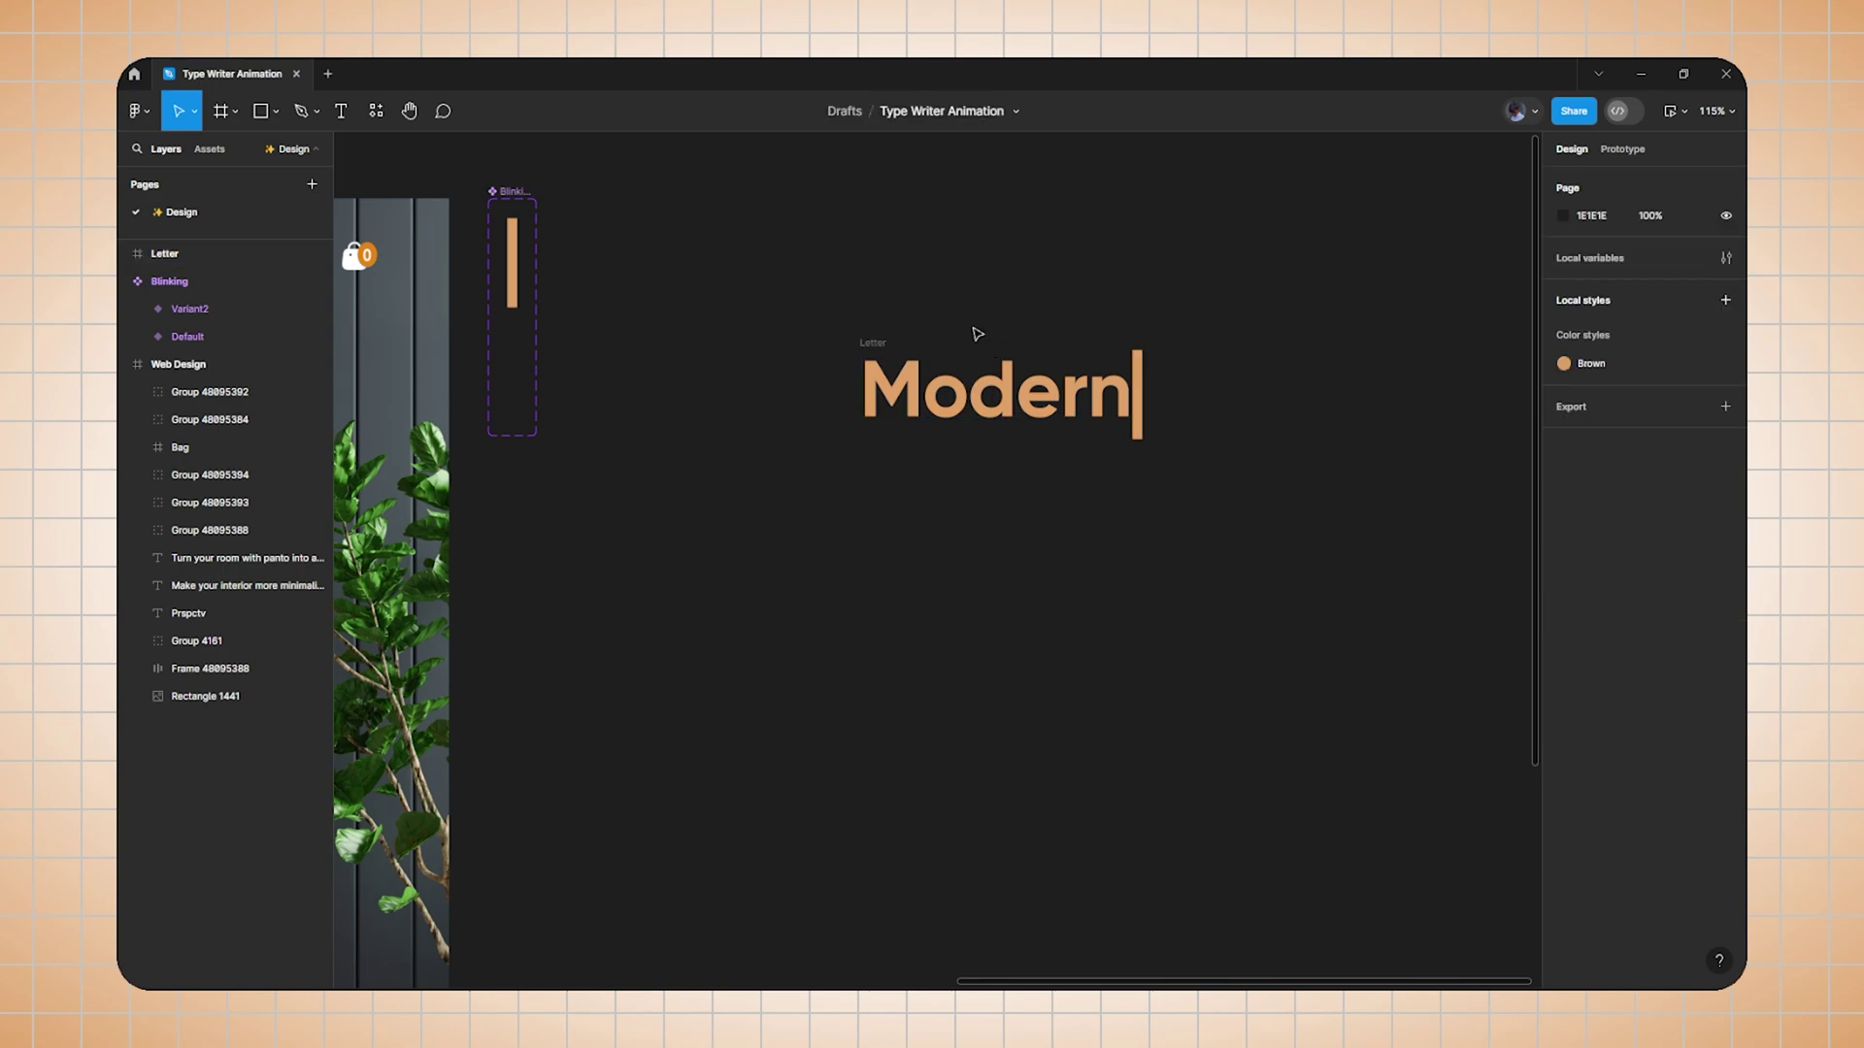
pyautogui.click(876, 345)
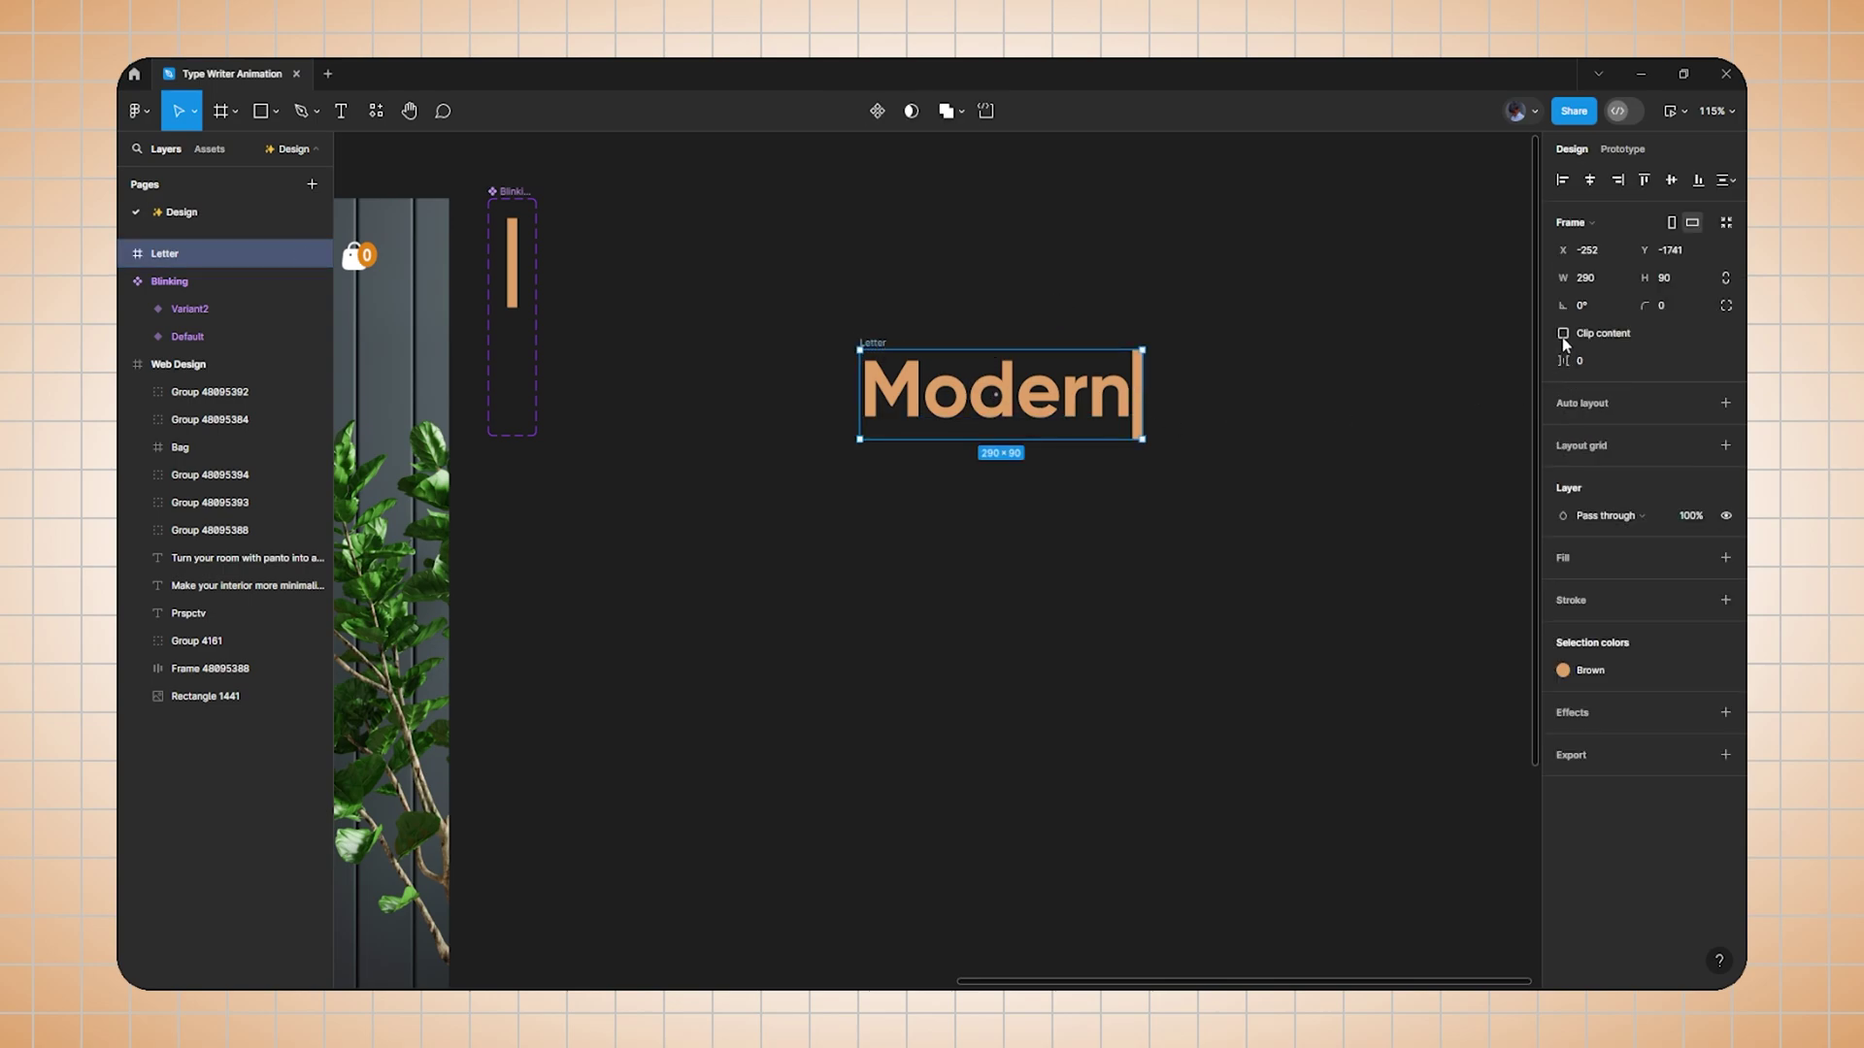
# Narrow the Letter frame to 9 × 90 so only the cursor shows.
pyautogui.click(1112, 525)
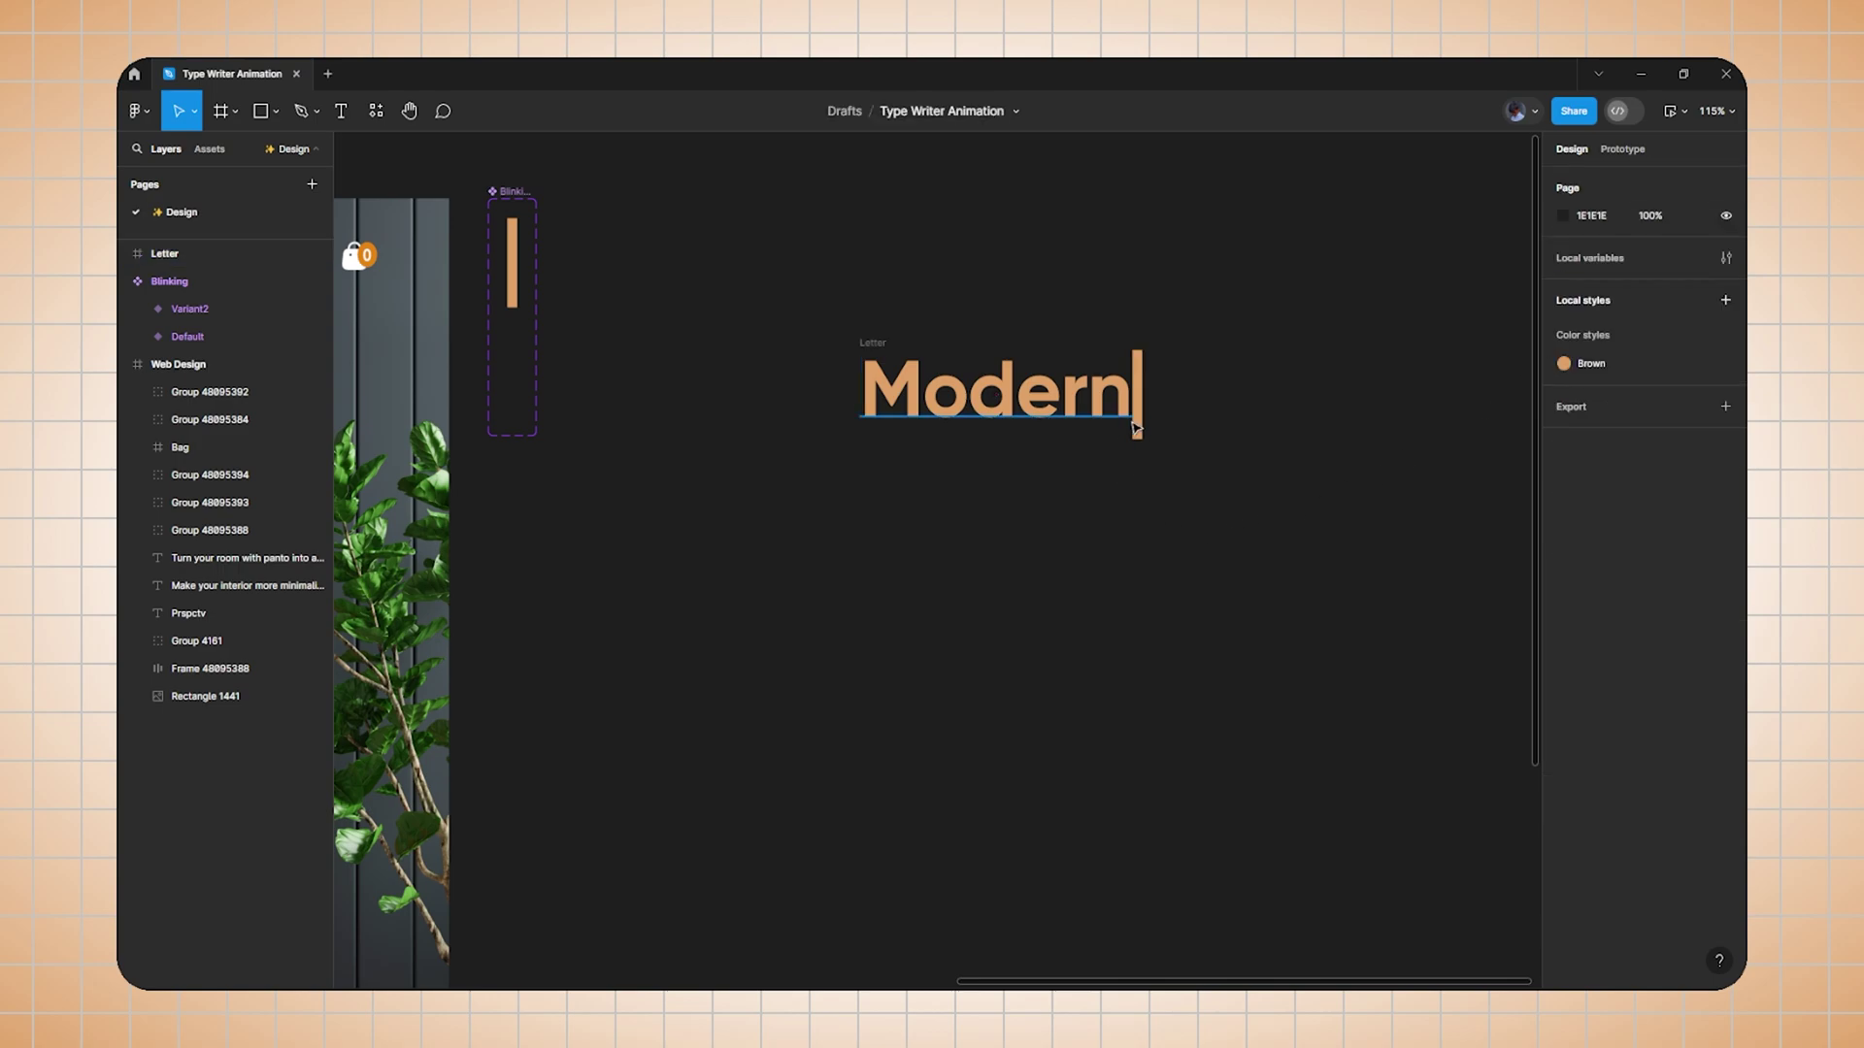
pyautogui.click(1082, 402)
pyautogui.click(189, 309)
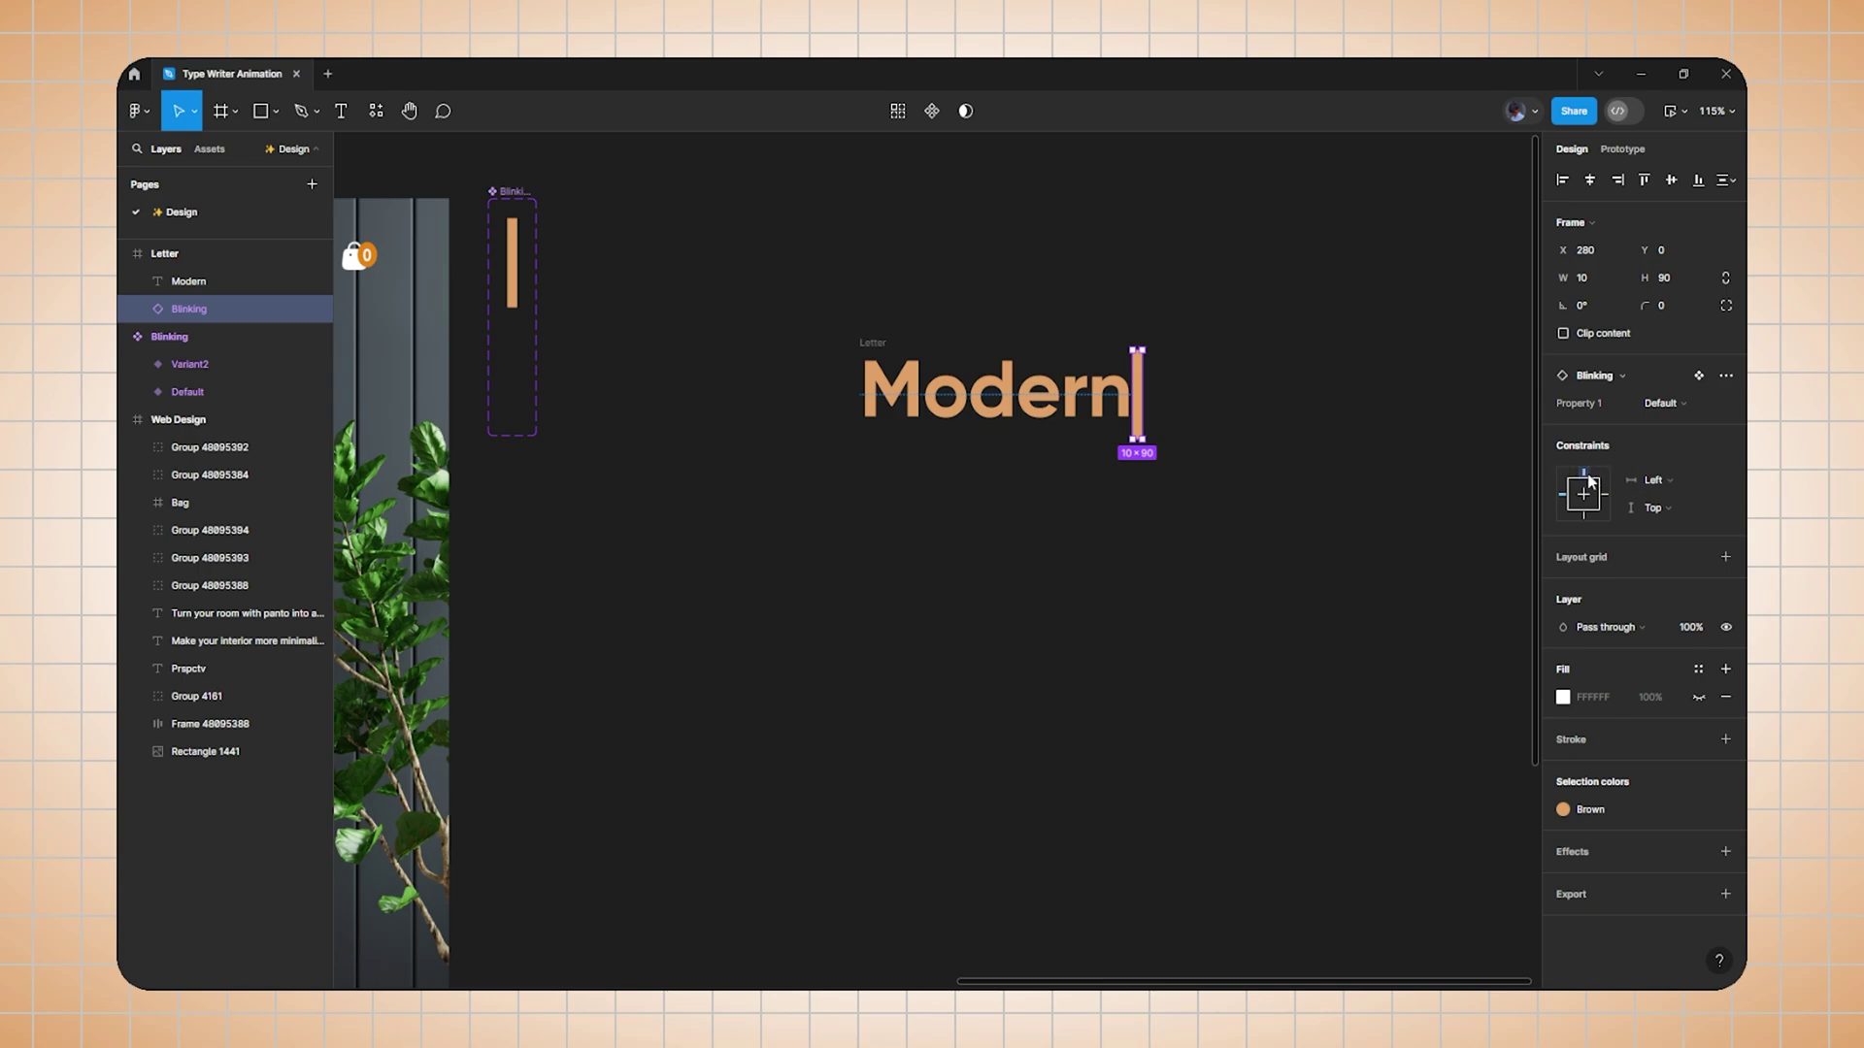
pyautogui.click(953, 525)
pyautogui.hscroll(2, 970, 478)
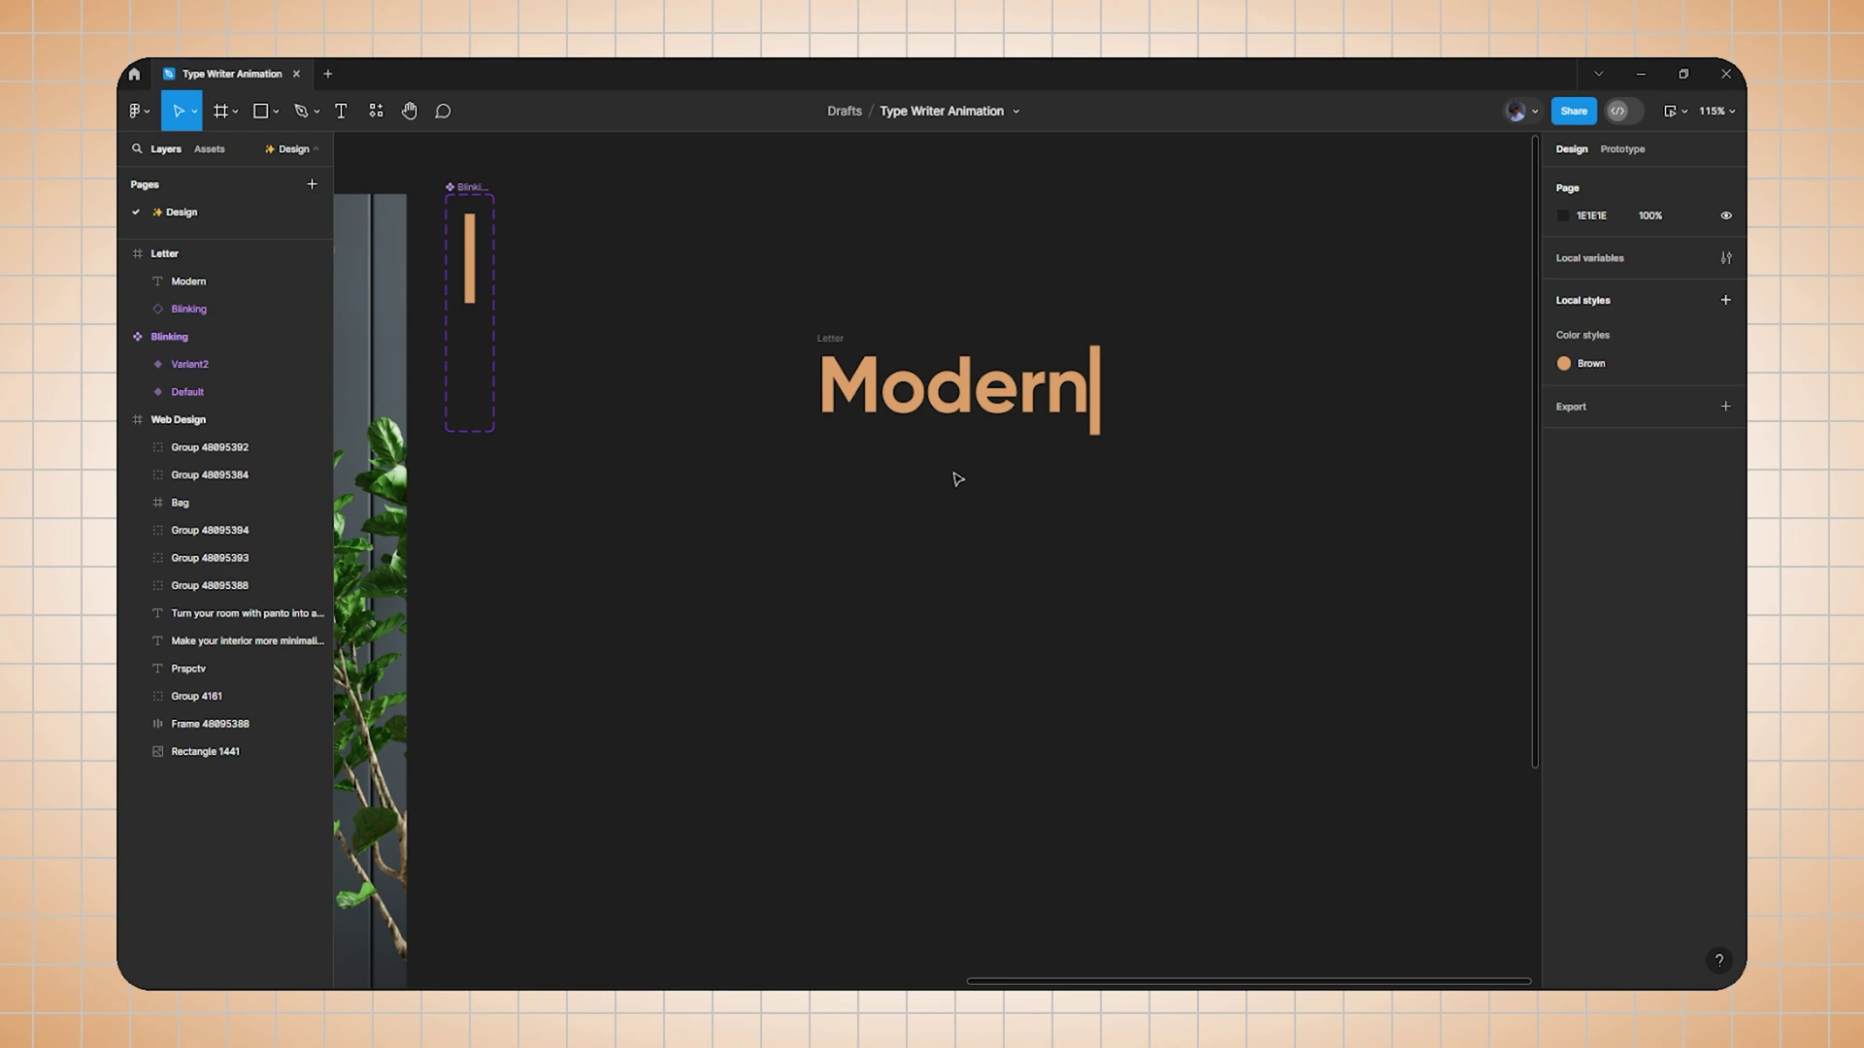
pyautogui.click(832, 340)
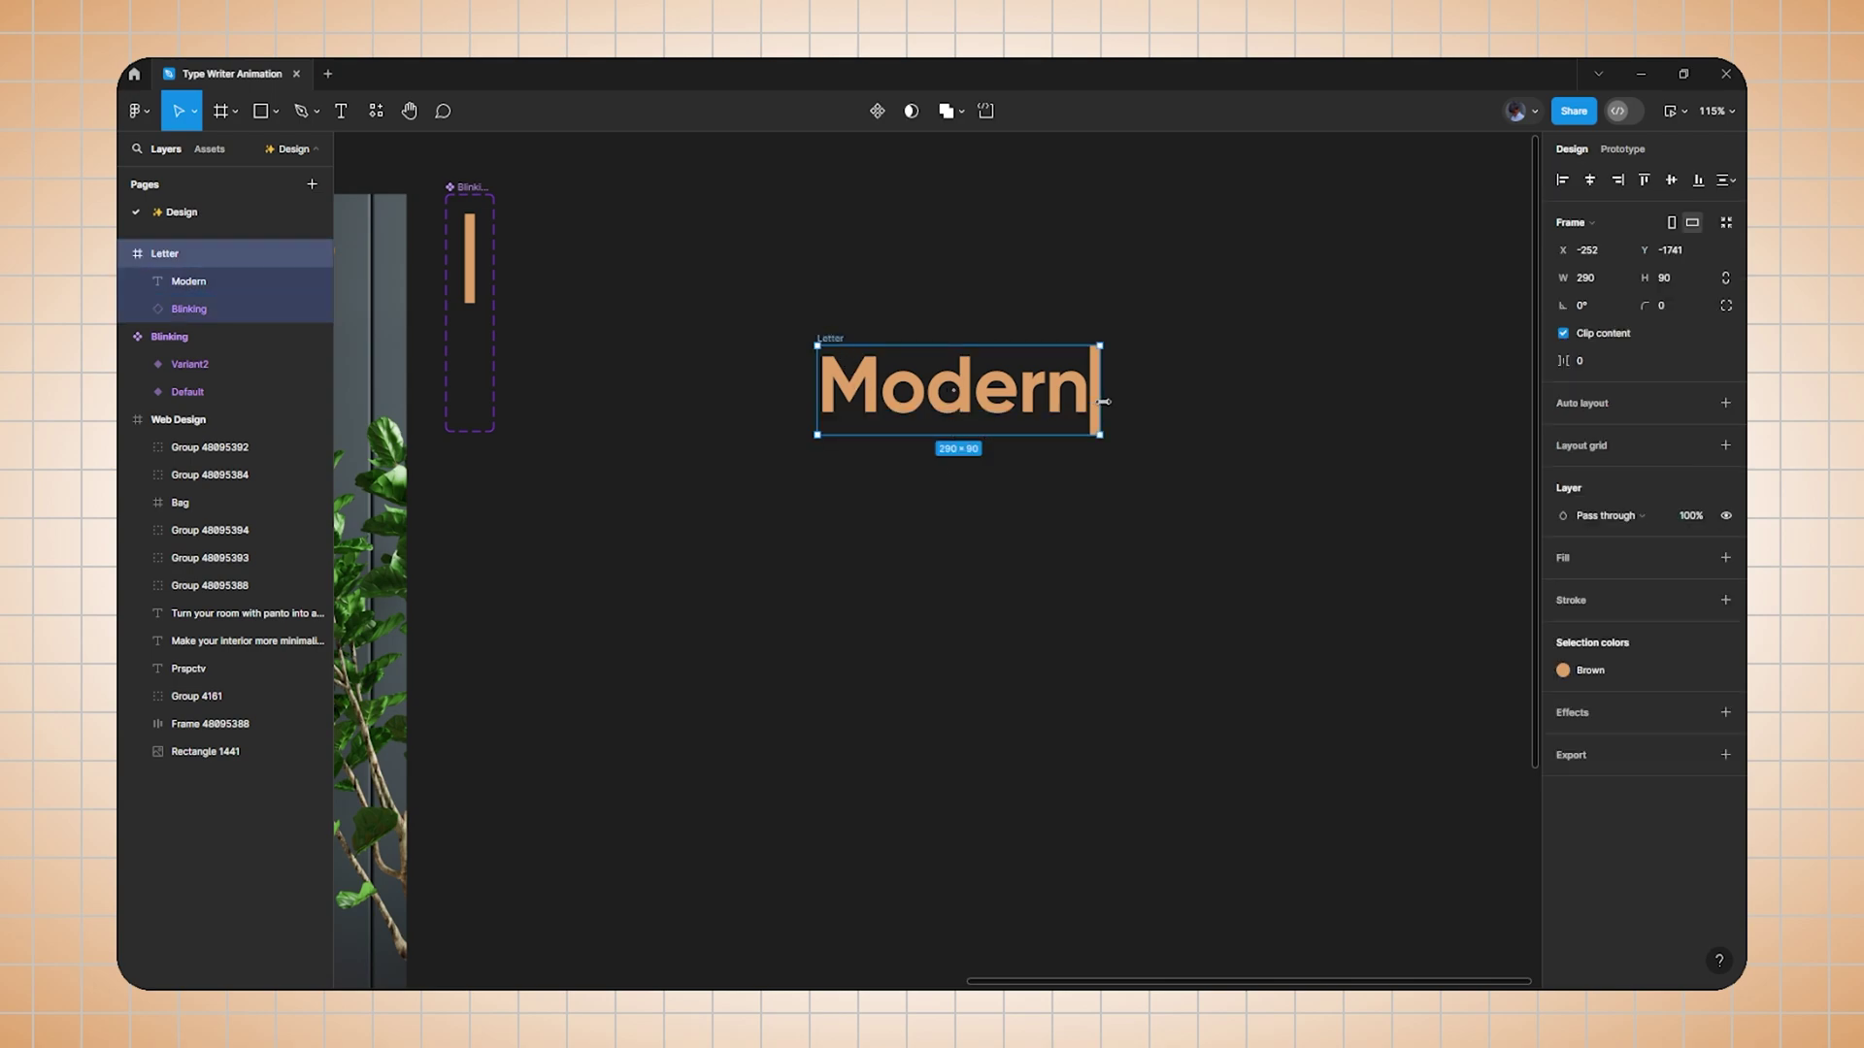
pyautogui.moveTo(1089, 401); pyautogui.dragTo(826, 408)
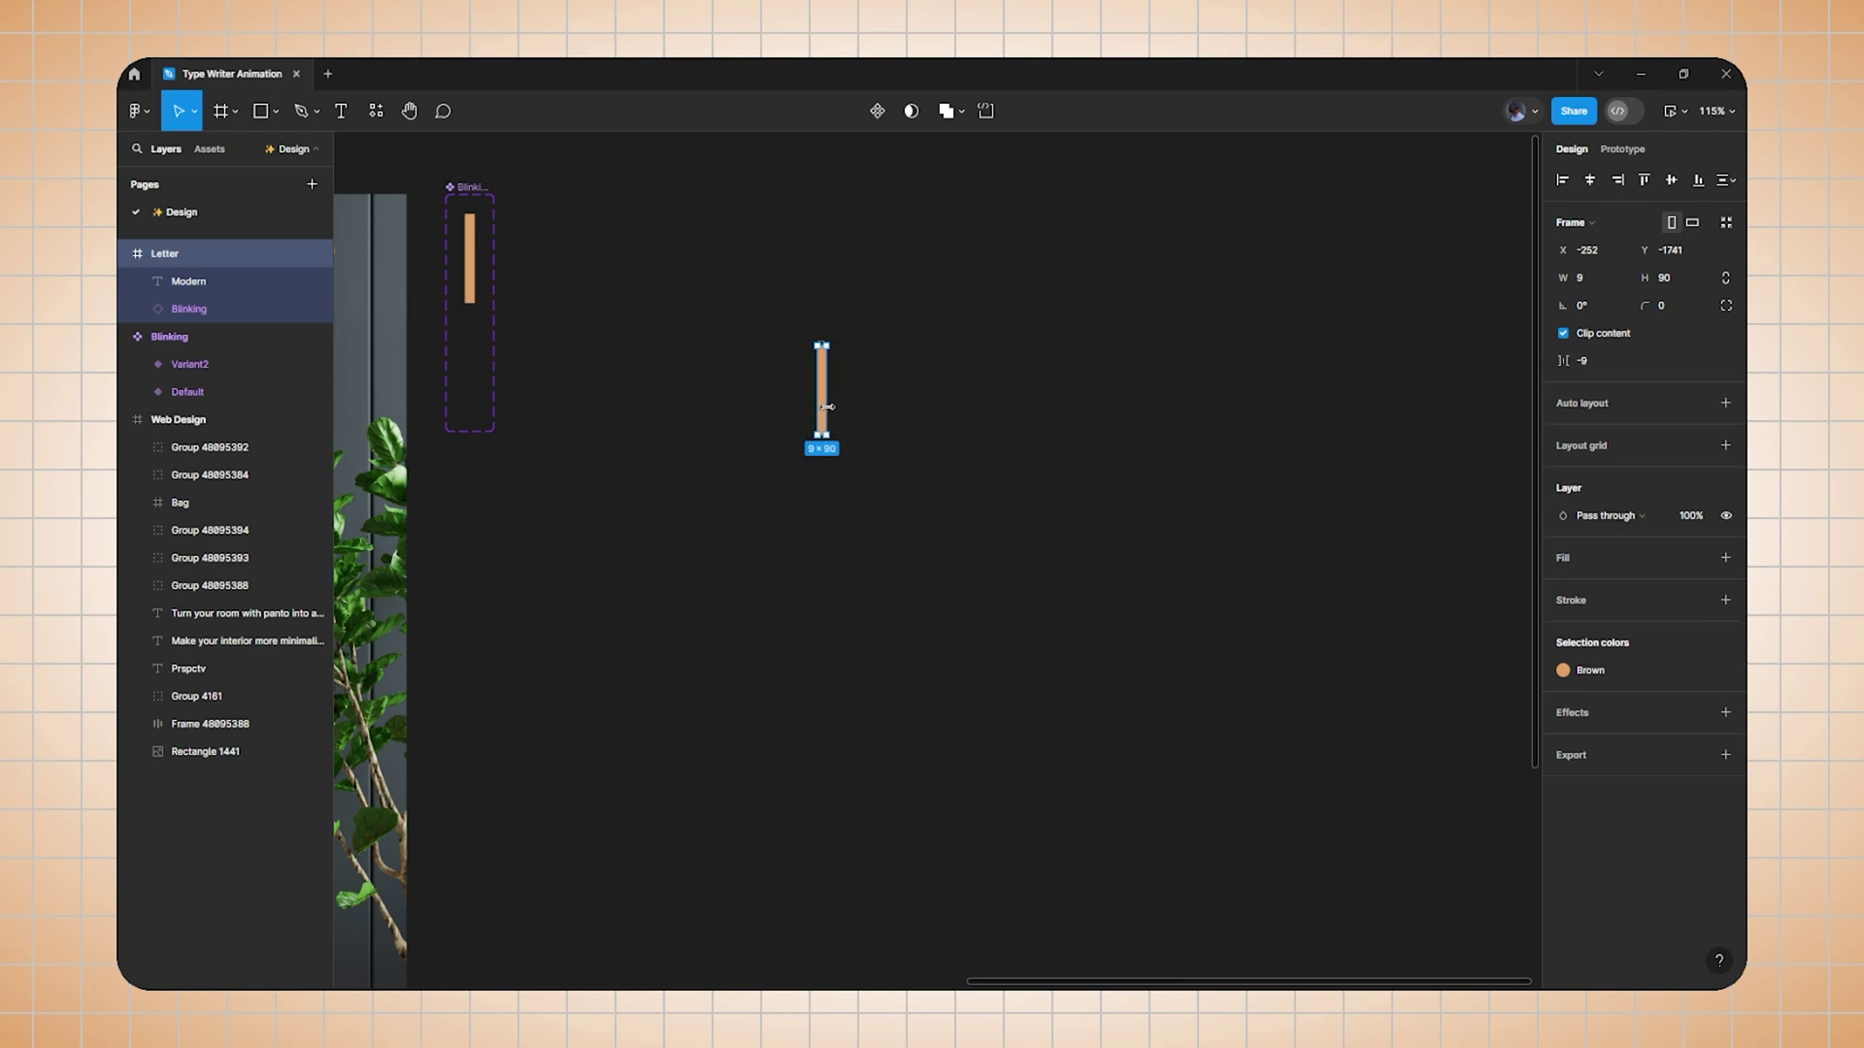
# Make Letter a component set with Default and Variant2 variants.
pyautogui.click(878, 113)
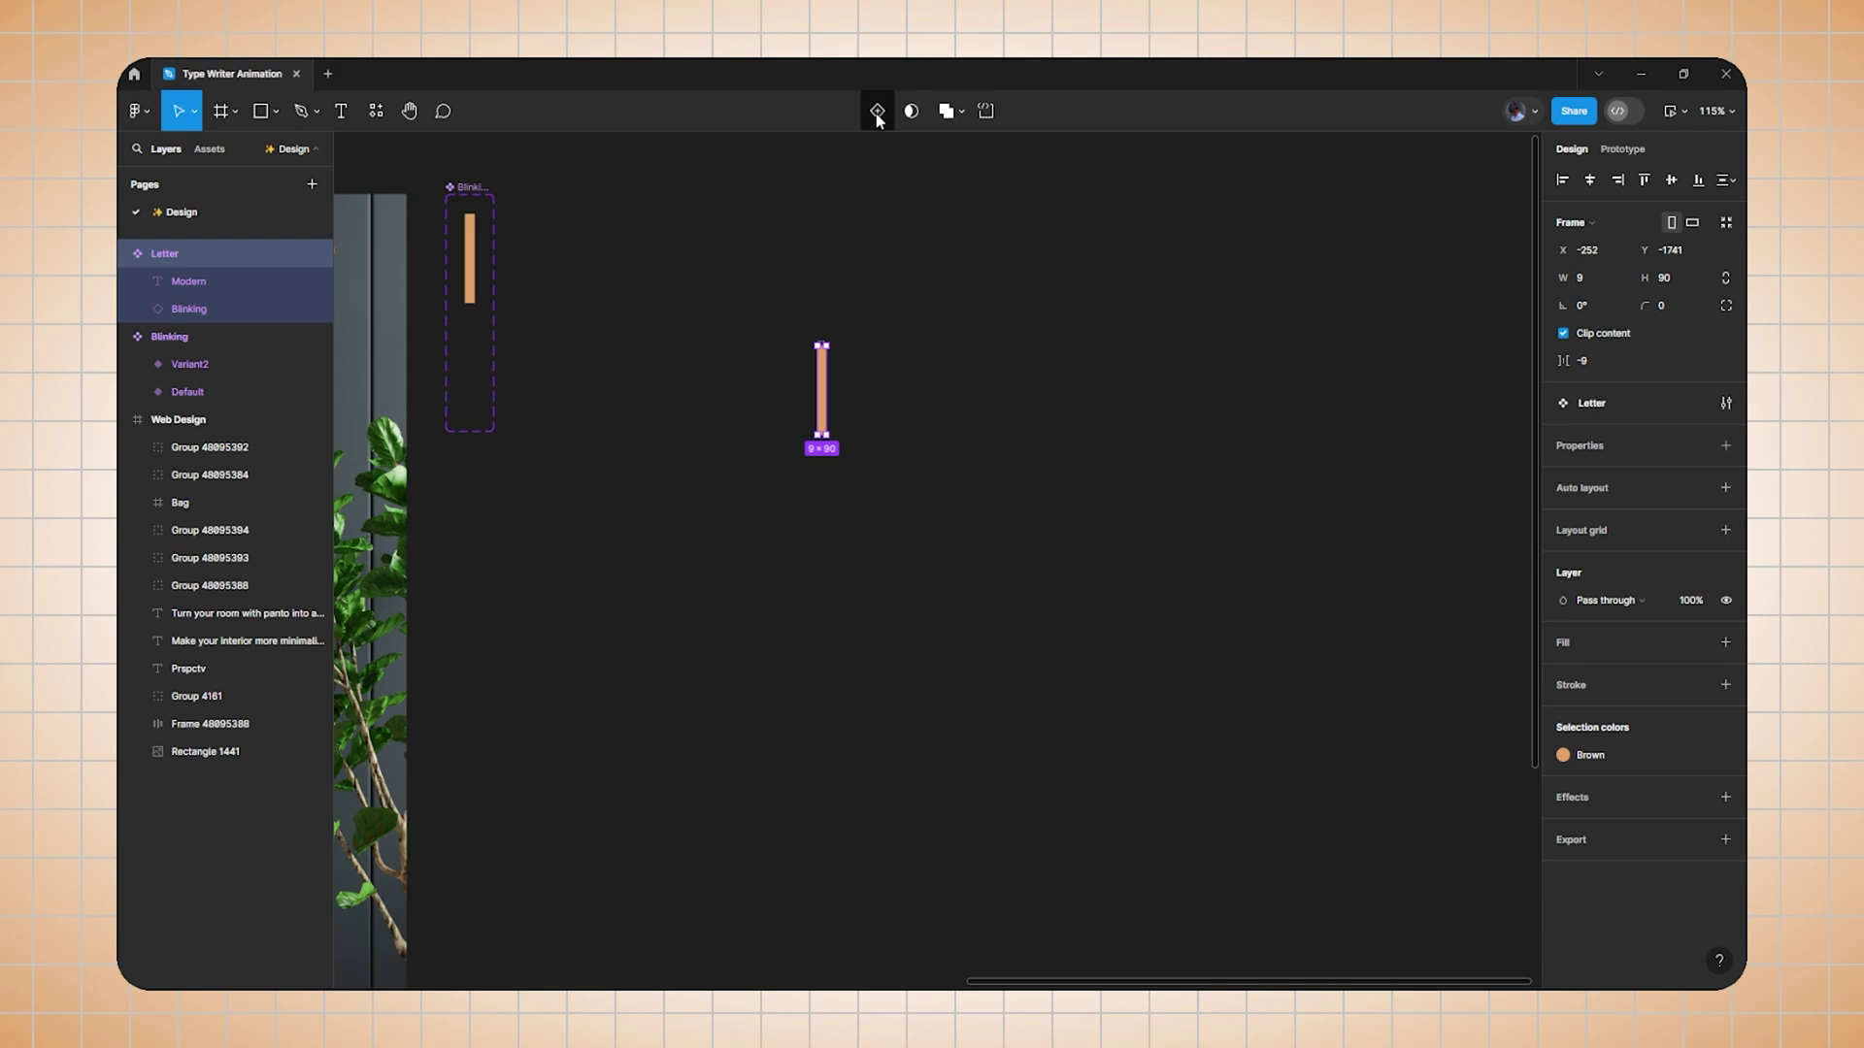
pyautogui.click(876, 113)
pyautogui.click(822, 318)
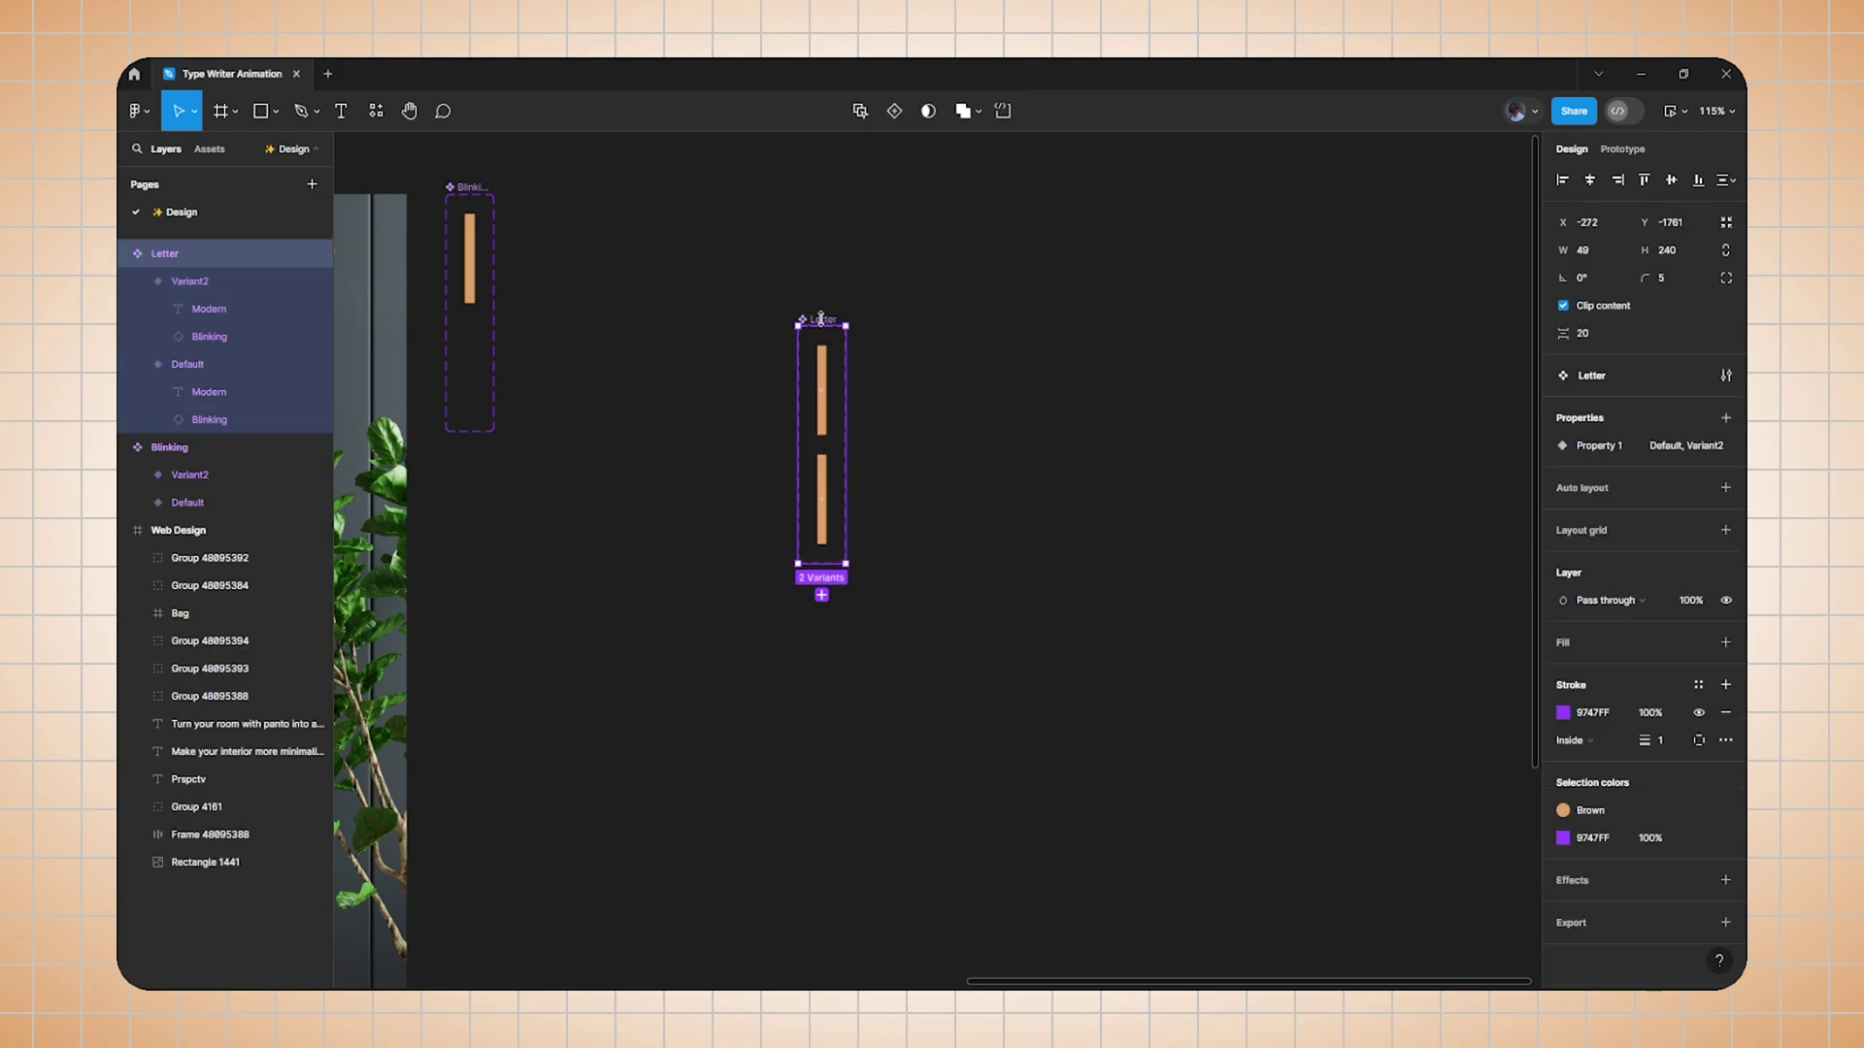
# Widen the set and reveal M in Variant2 (width 75), Mo in Variant3, Mod in Variant4.
pyautogui.moveTo(849, 425); pyautogui.dragTo(1369, 476)
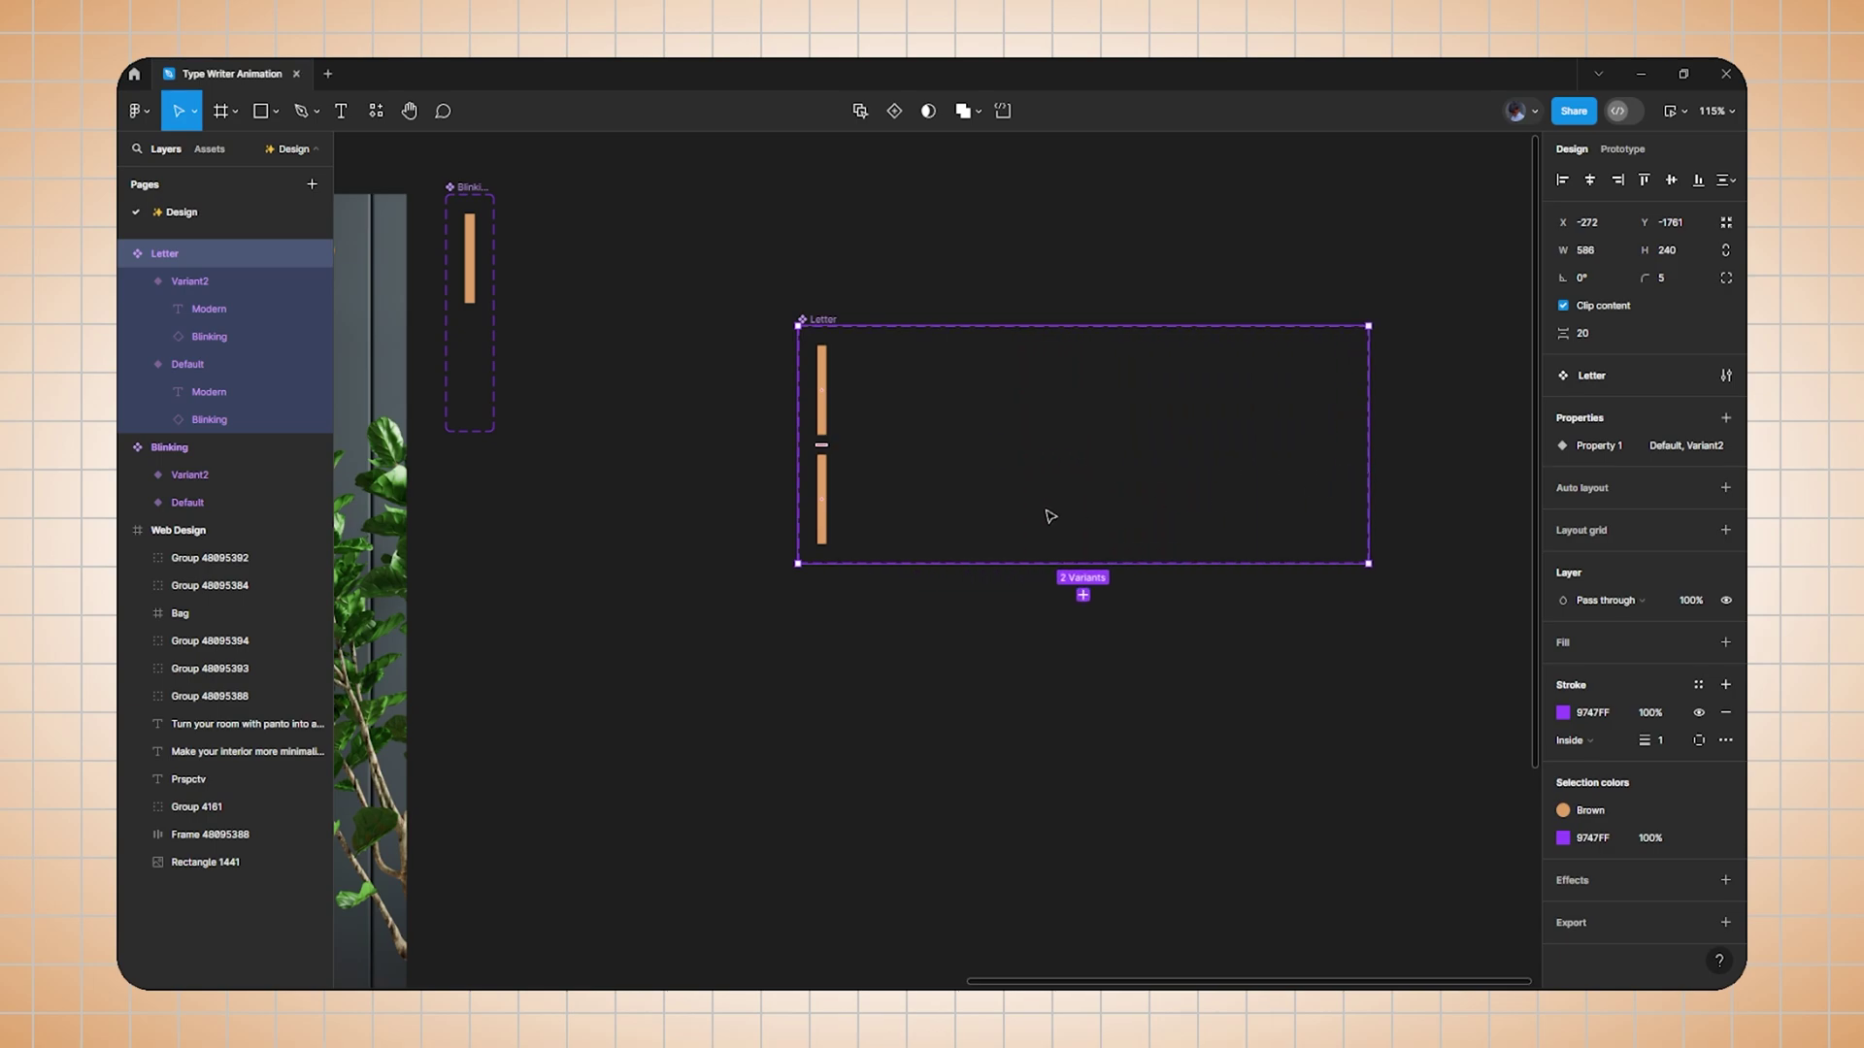
pyautogui.click(831, 522)
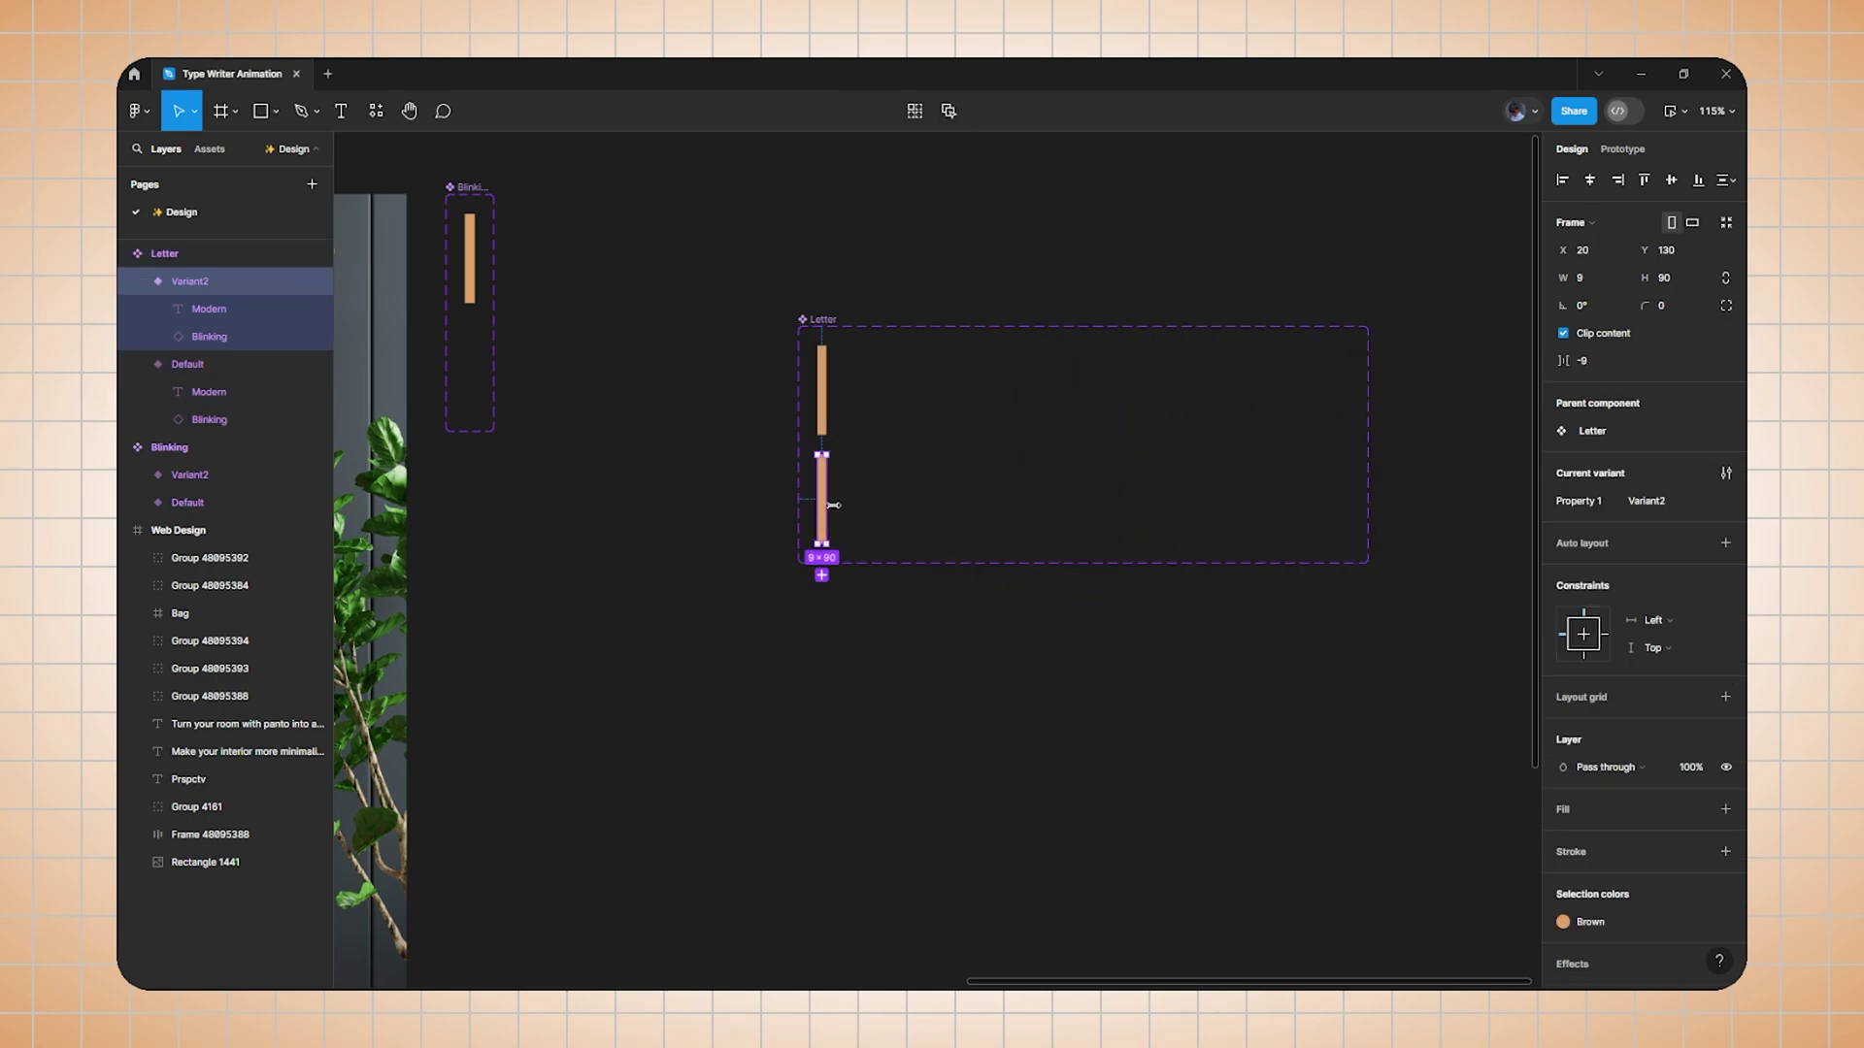
pyautogui.moveTo(830, 500); pyautogui.dragTo(903, 503)
pyautogui.moveTo(891, 499); pyautogui.dragTo(890, 498)
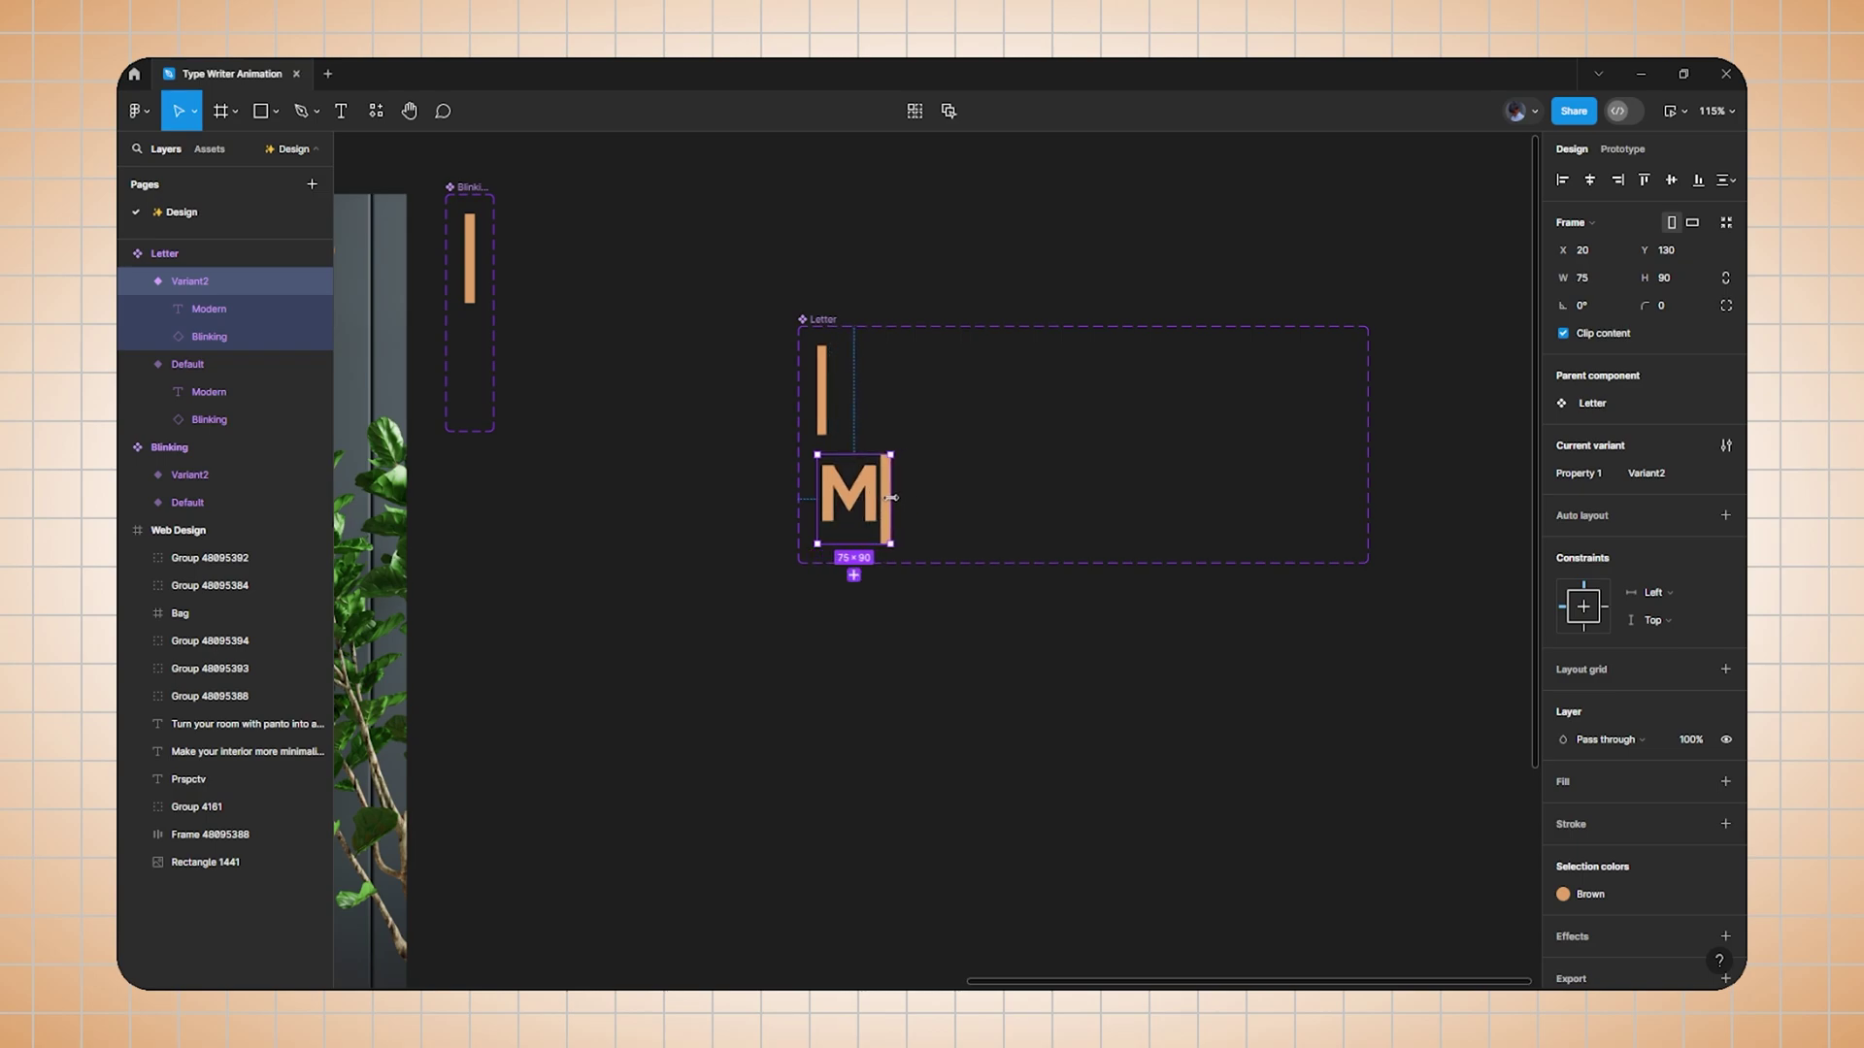
pyautogui.click(853, 575)
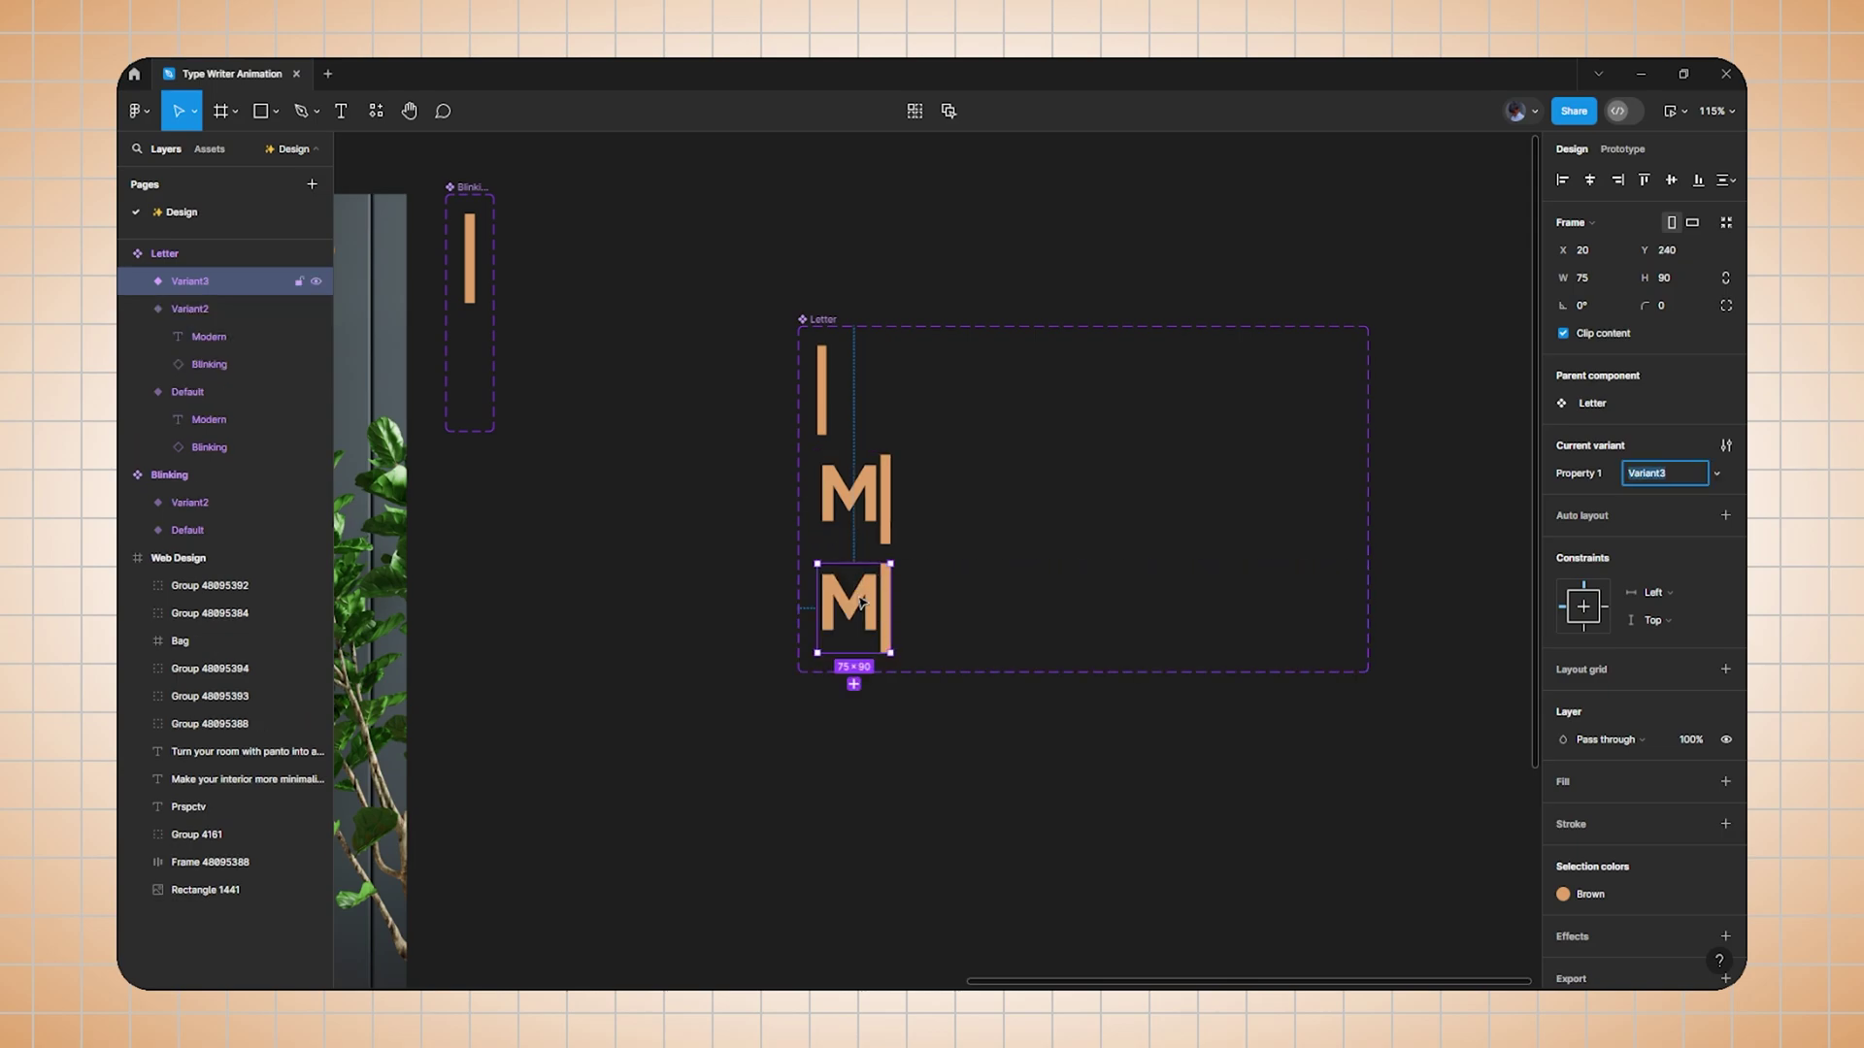
pyautogui.moveTo(892, 618); pyautogui.dragTo(937, 621)
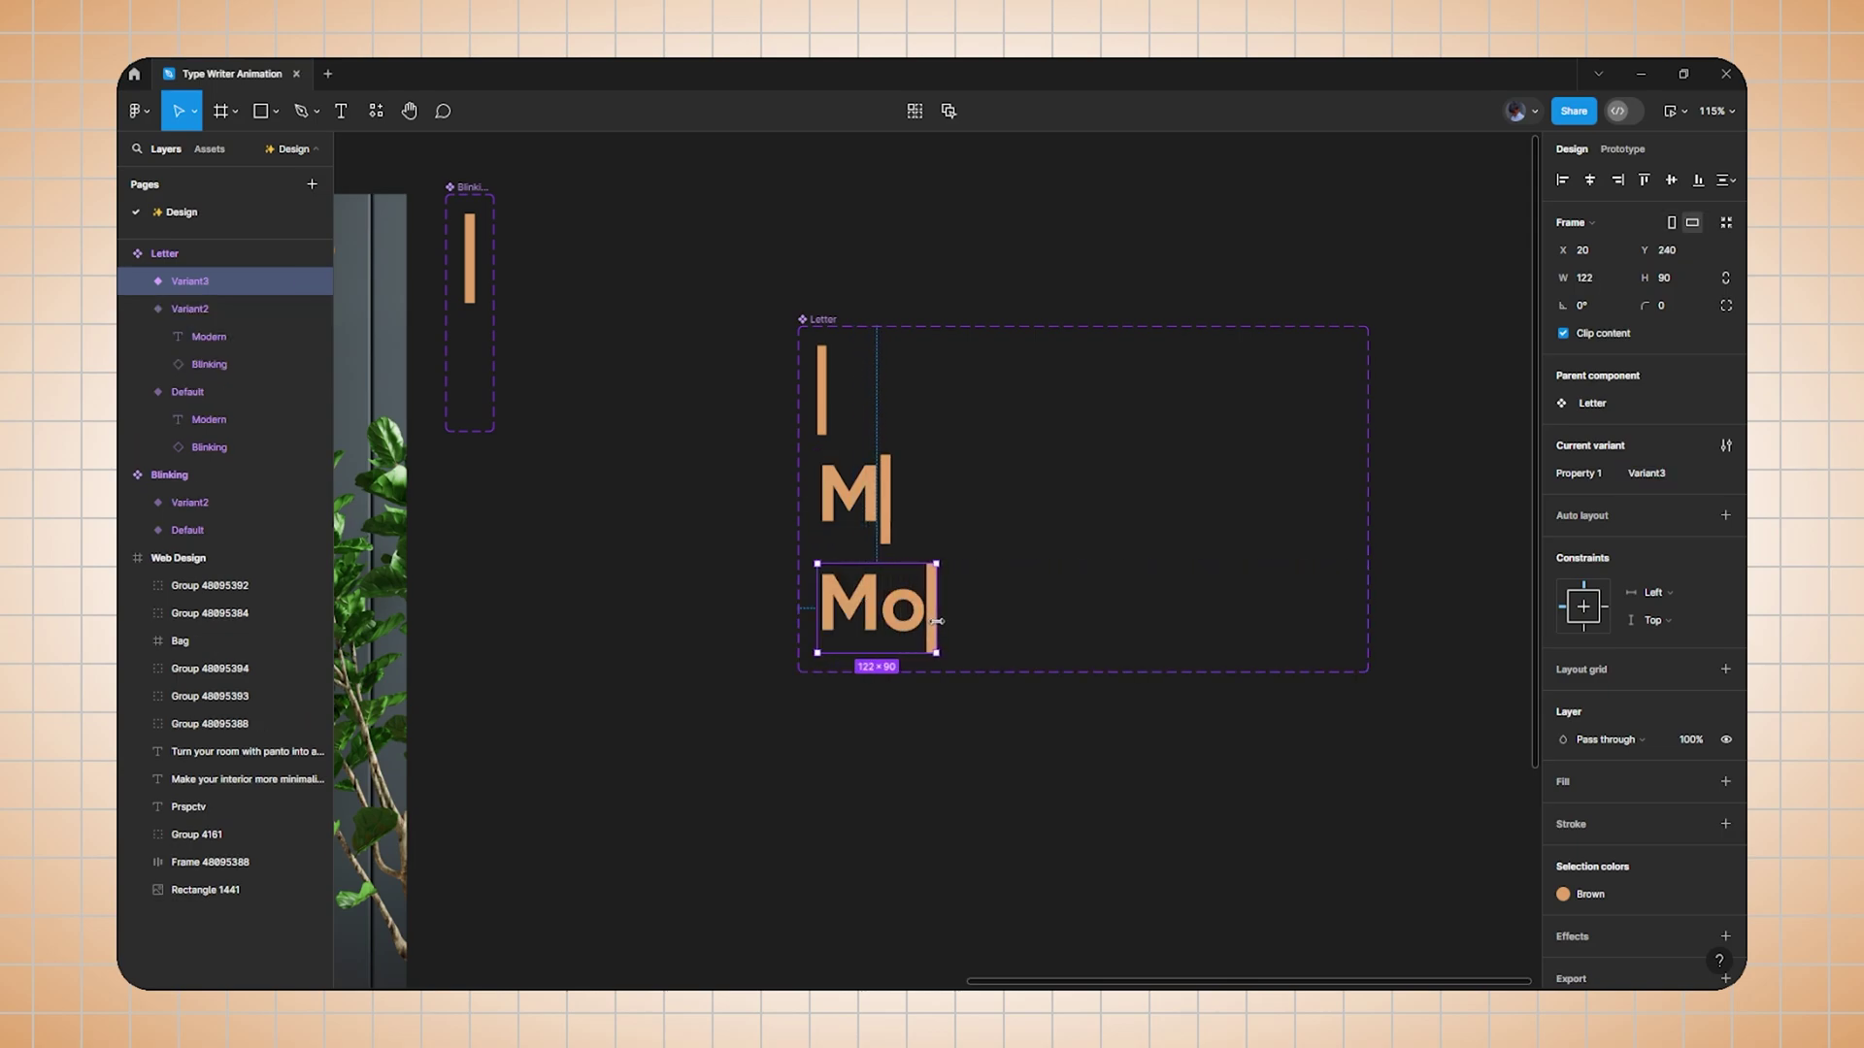
pyautogui.click(877, 684)
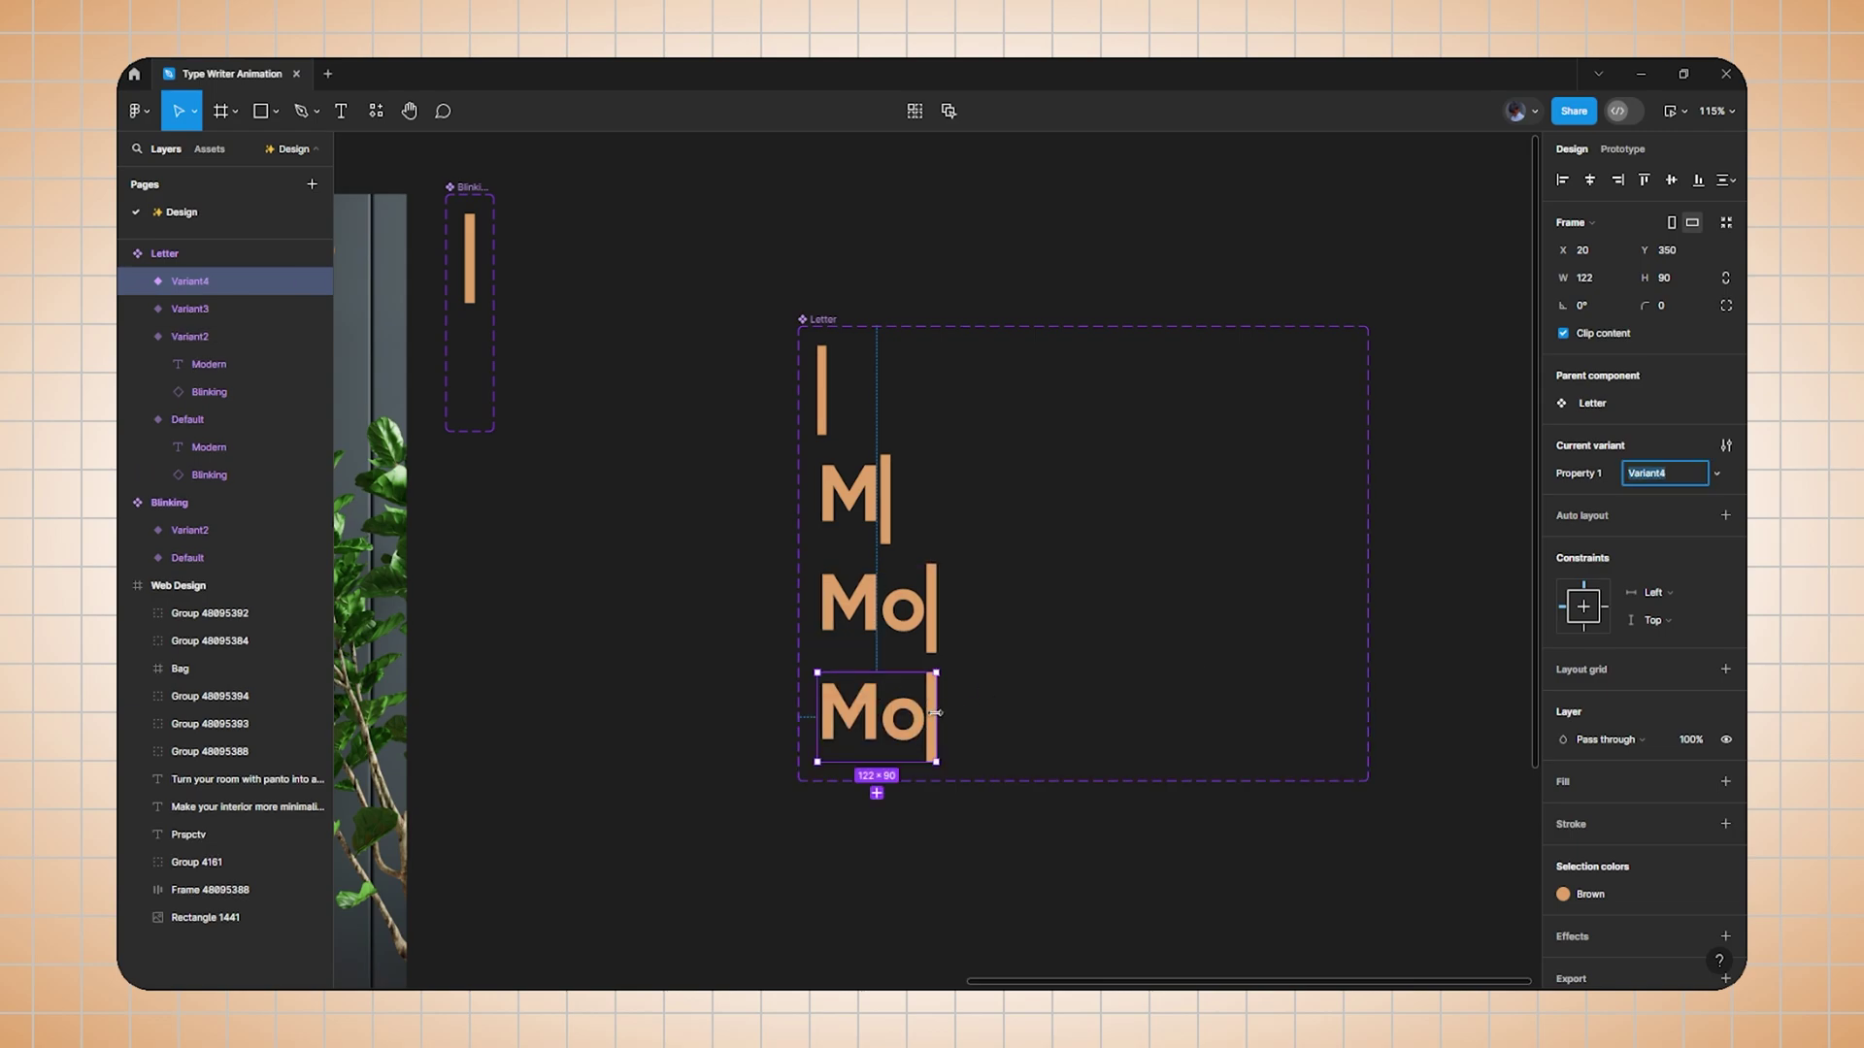
pyautogui.moveTo(937, 715); pyautogui.dragTo(982, 723)
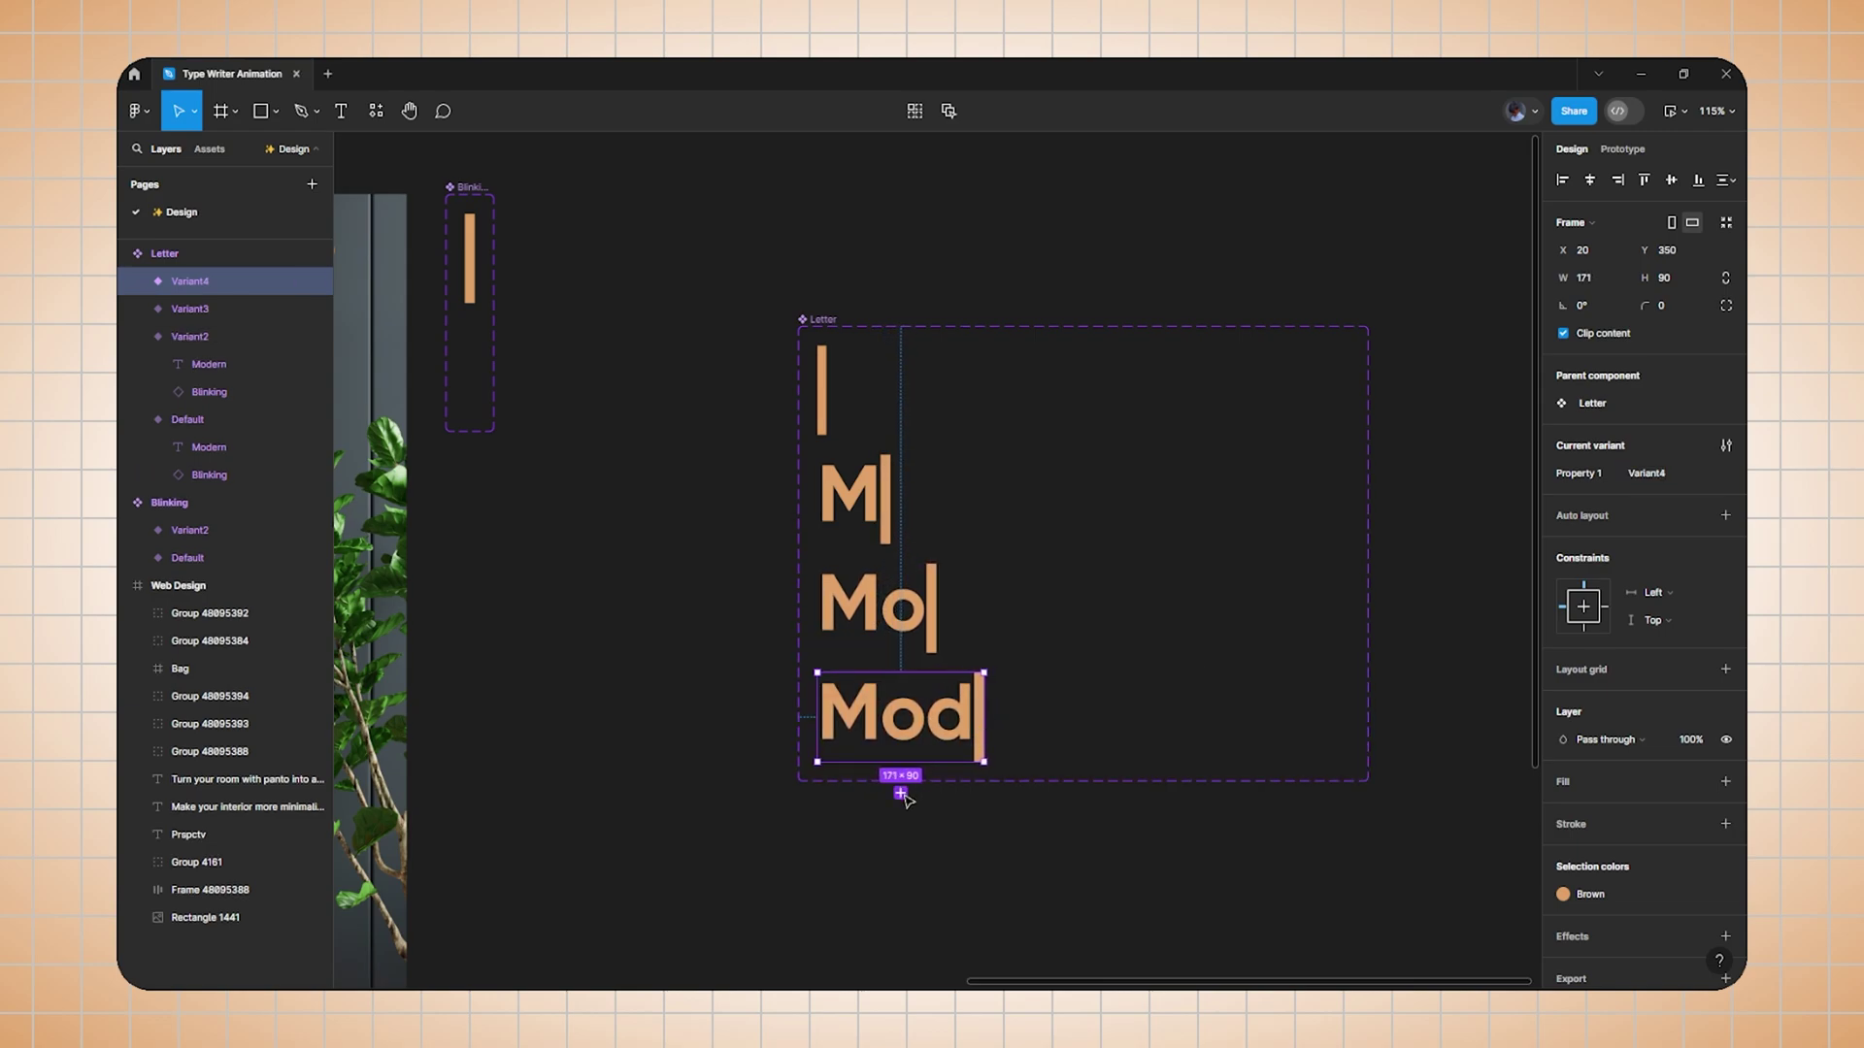
# Add Variant5–7 revealing Mode, Moder and the full word Modern.
pyautogui.click(902, 791)
pyautogui.scroll(-2, 929, 761)
pyautogui.moveTo(983, 670); pyautogui.dragTo(1029, 672)
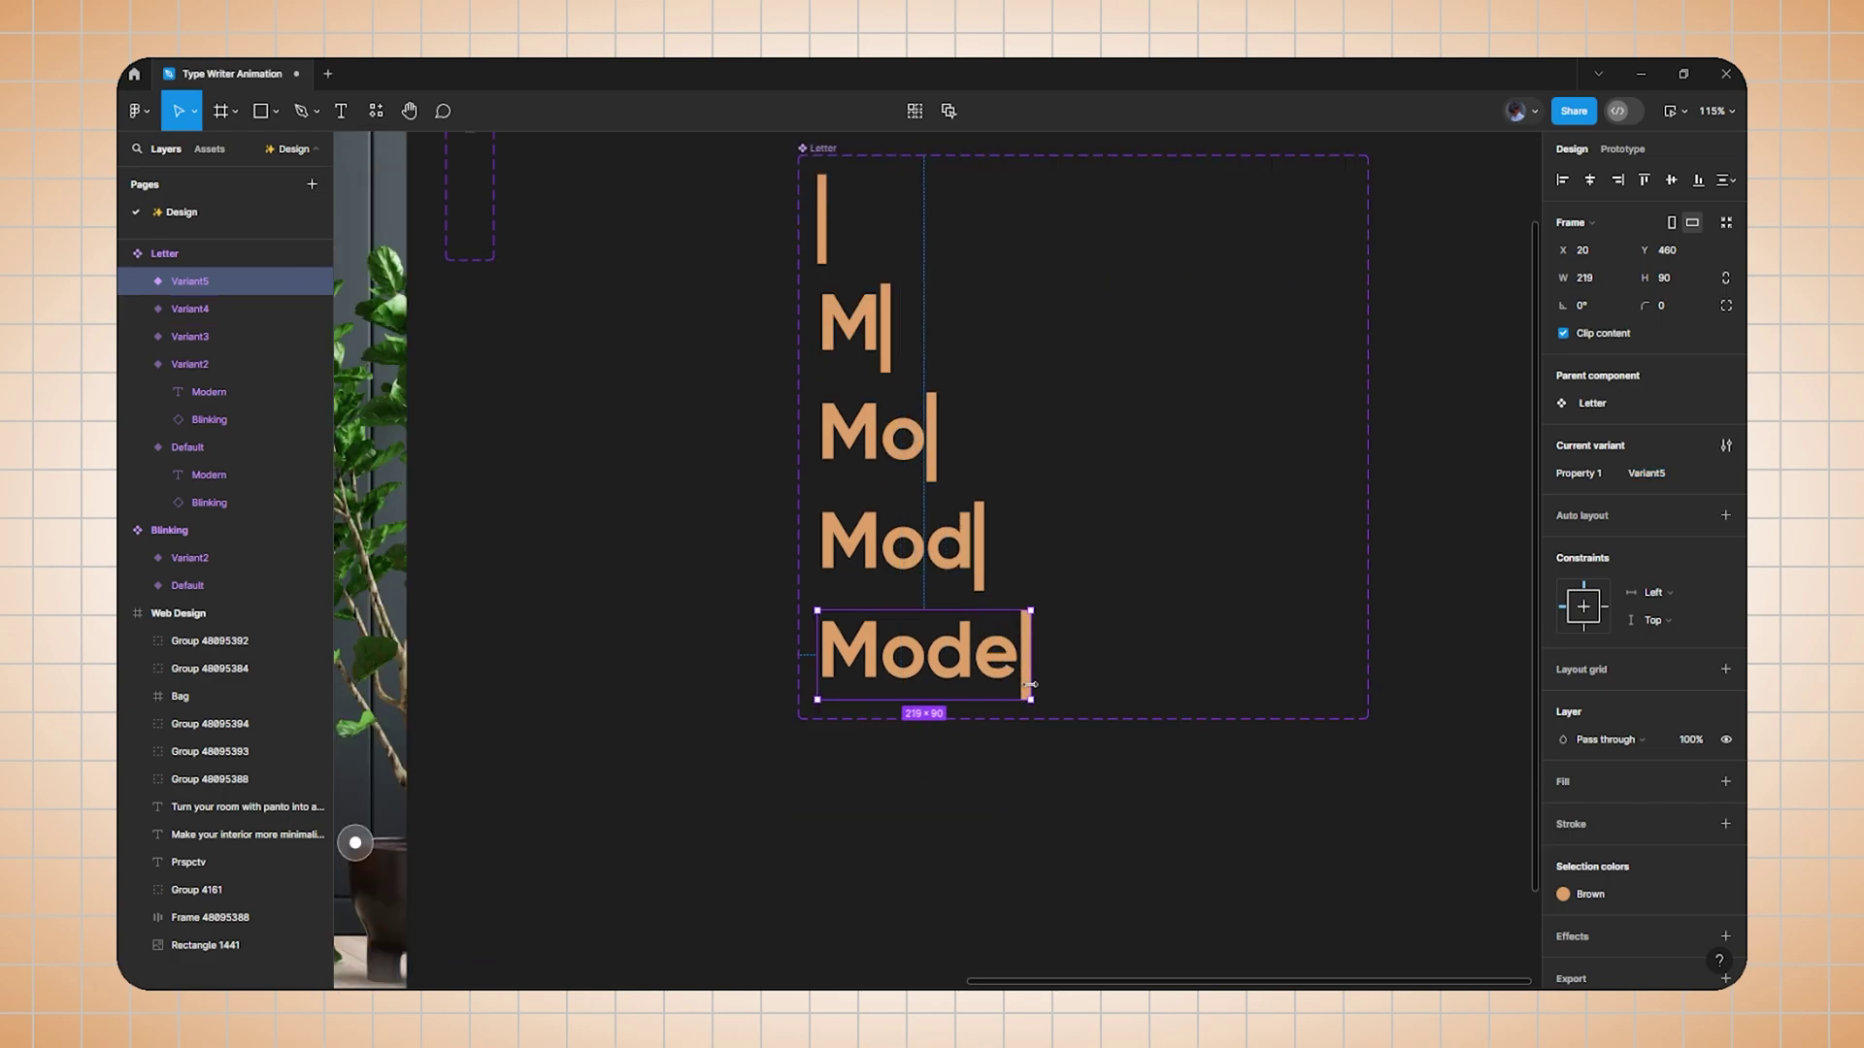
pyautogui.click(923, 731)
pyautogui.moveTo(1029, 777)
pyautogui.mouseDown()
pyautogui.moveTo(1081, 776)
pyautogui.moveTo(1057, 778)
pyautogui.mouseUp()
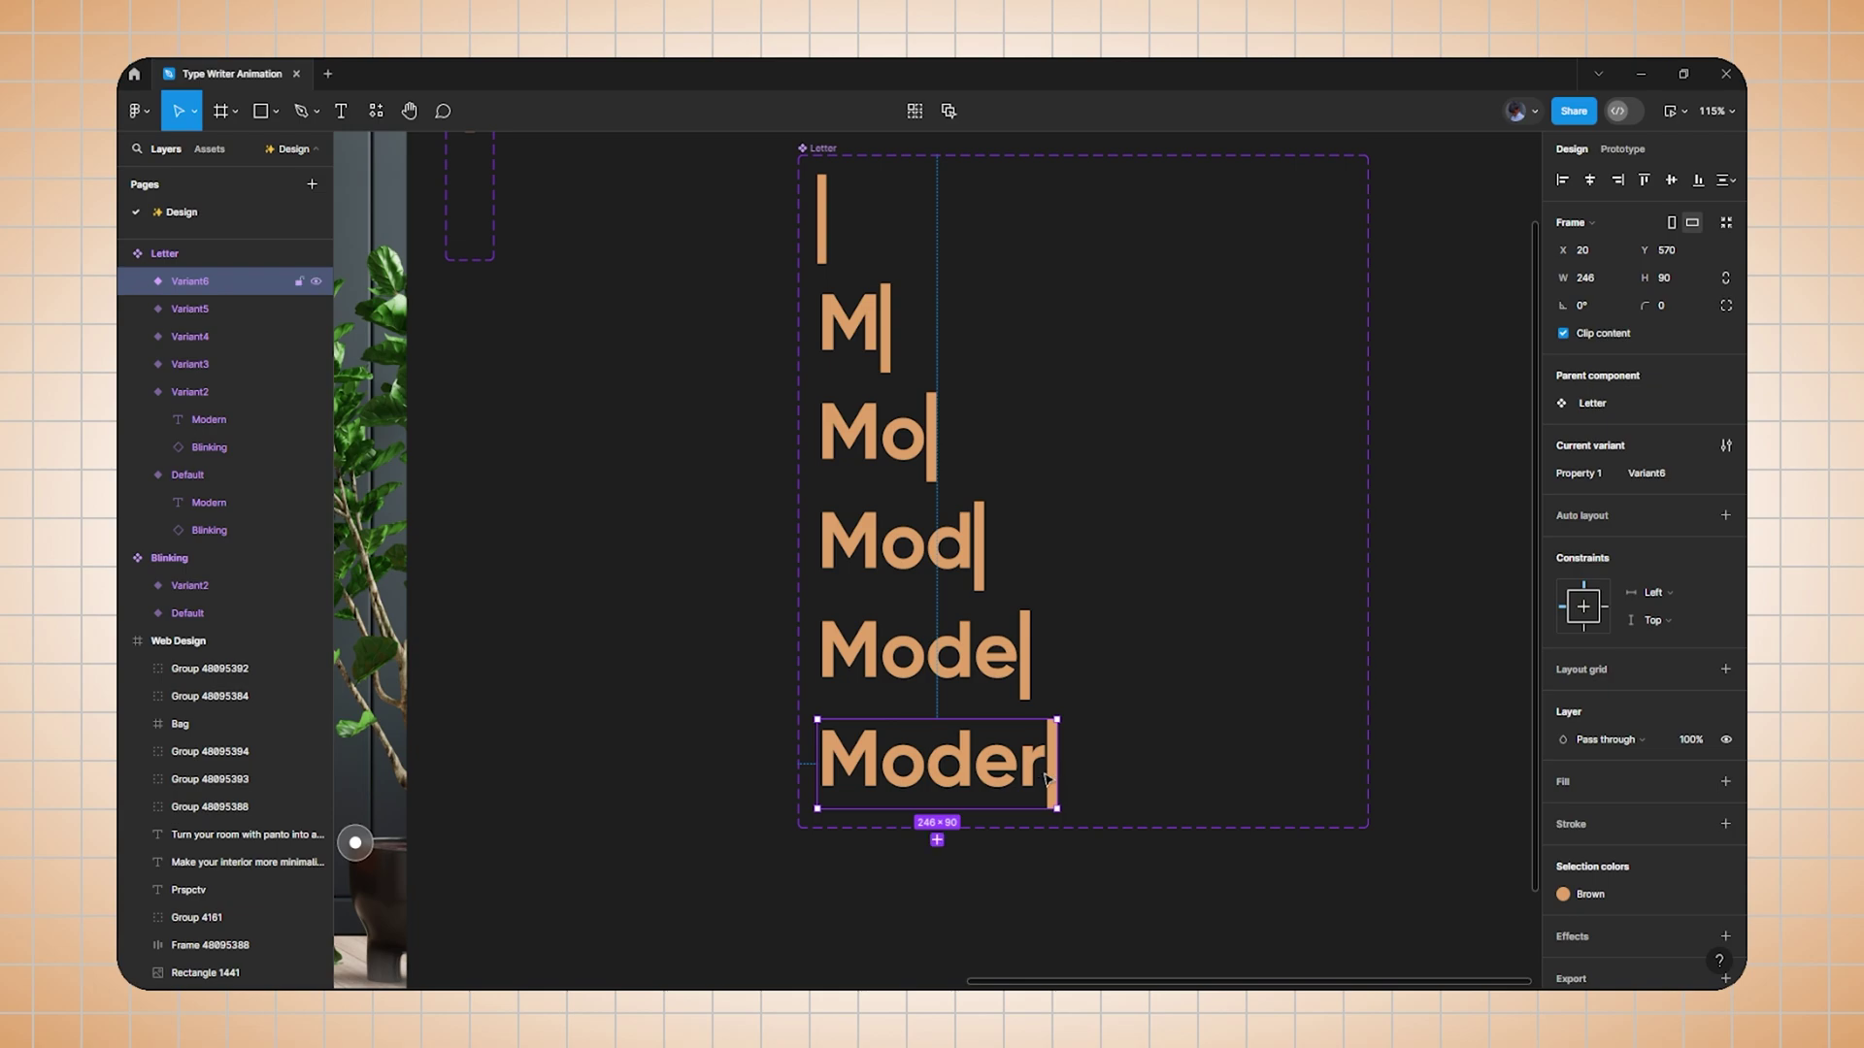
pyautogui.click(937, 841)
pyautogui.moveTo(1056, 878); pyautogui.dragTo(1100, 886)
pyautogui.scroll(-4, 981, 741)
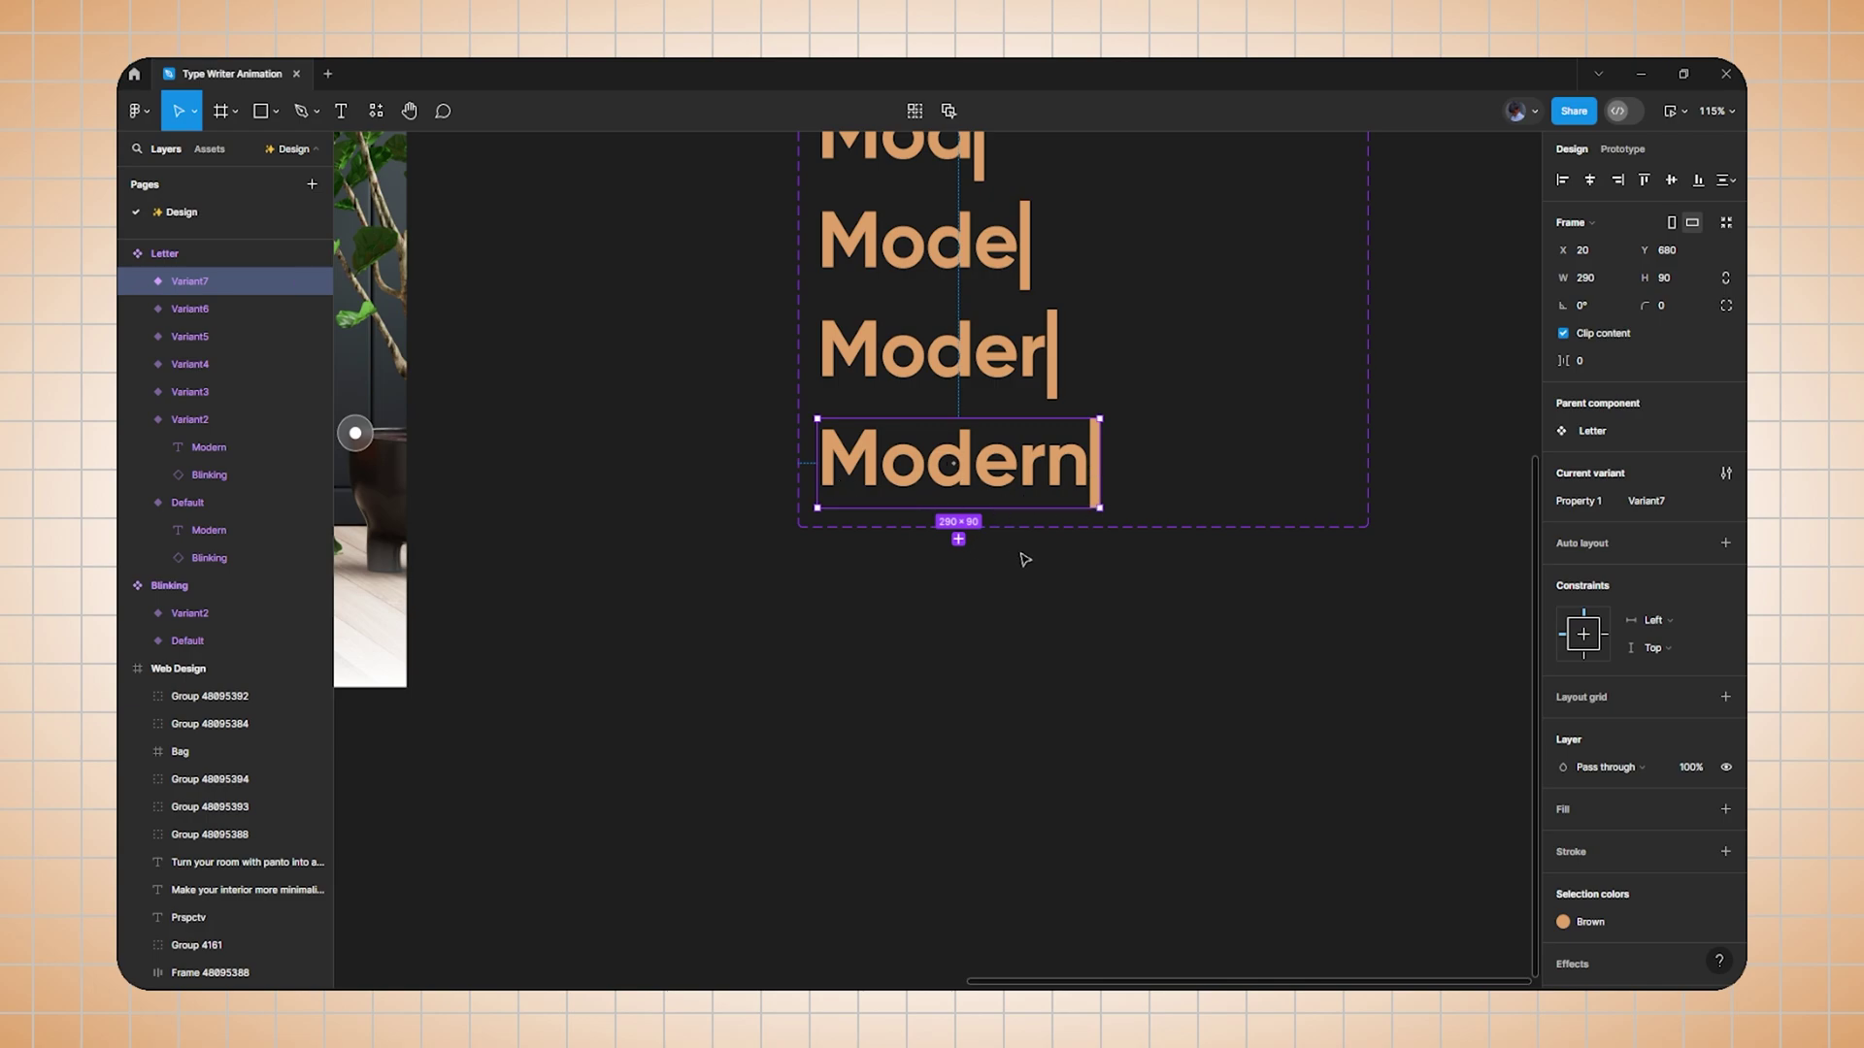
# Add variants trimmed back to Moder, Mode, Mod and Mo.
pyautogui.click(958, 540)
pyautogui.moveTo(1094, 586); pyautogui.dragTo(1060, 579)
pyautogui.click(938, 649)
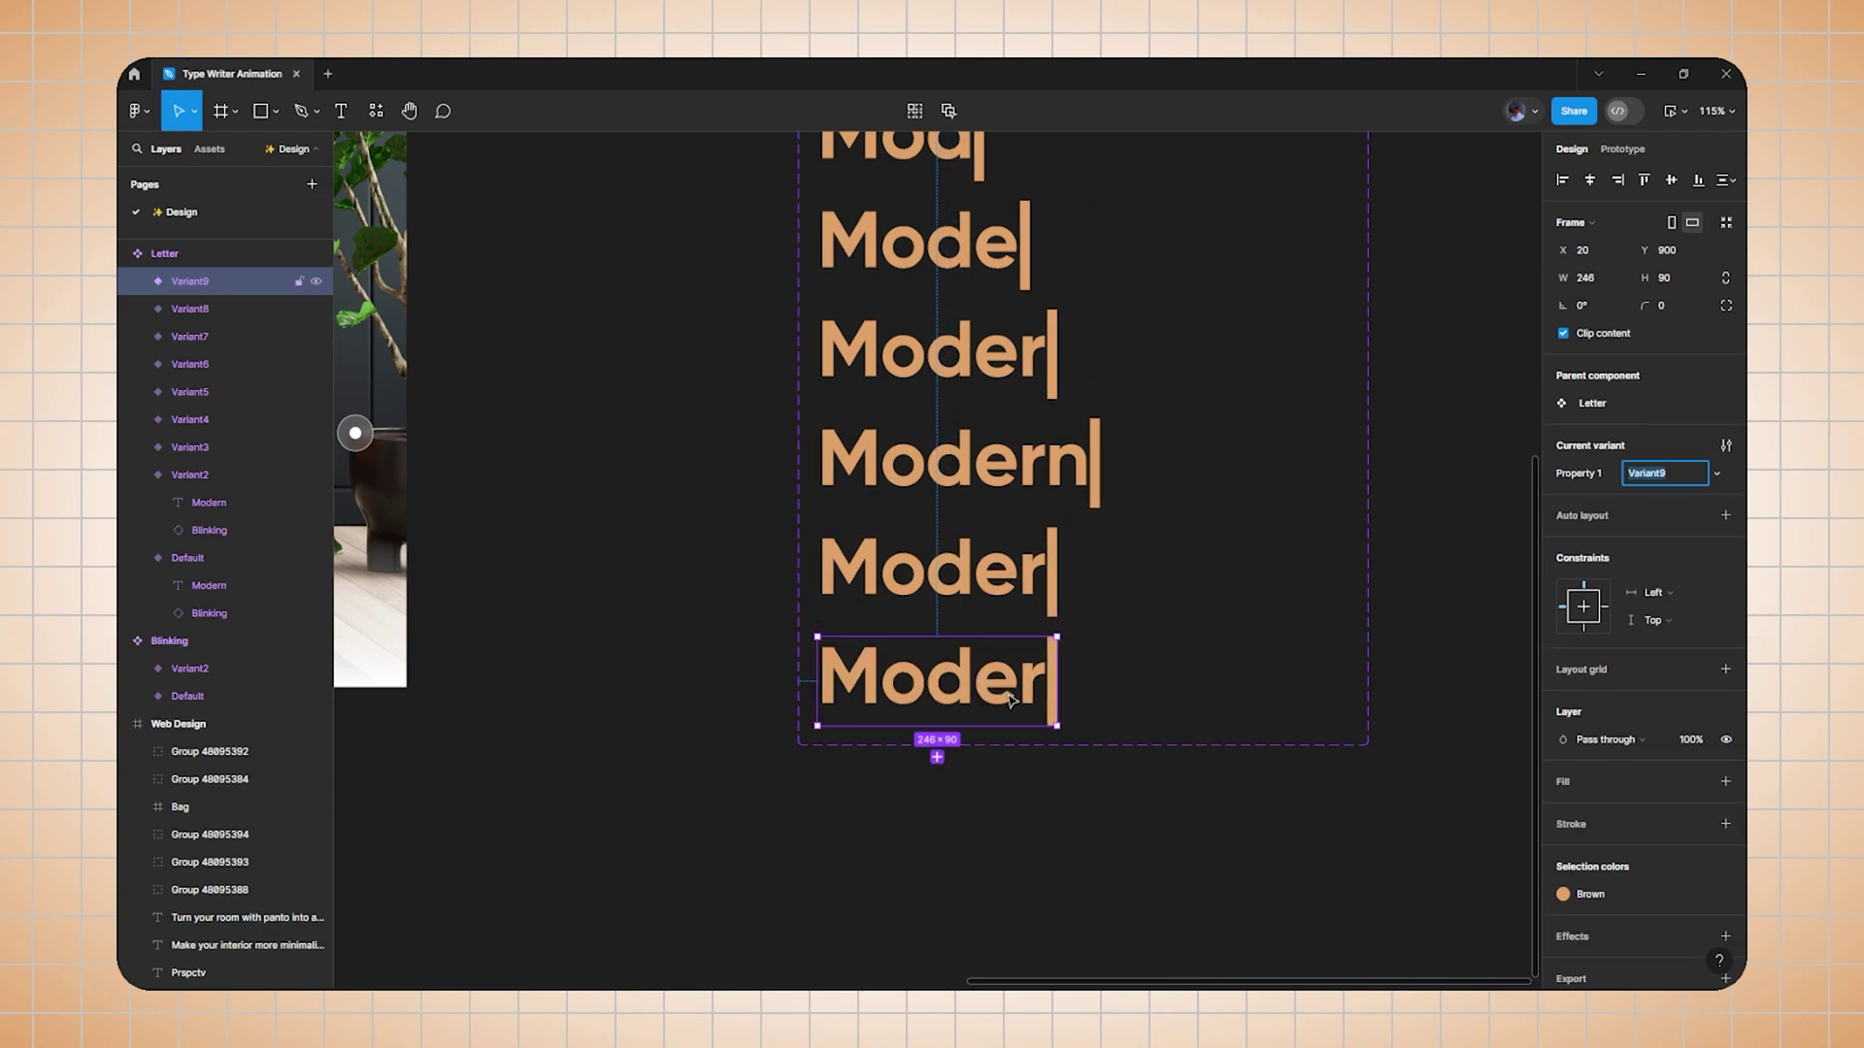
pyautogui.moveTo(1056, 695); pyautogui.dragTo(1028, 695)
pyautogui.click(927, 758)
pyautogui.moveTo(1027, 790); pyautogui.dragTo(983, 790)
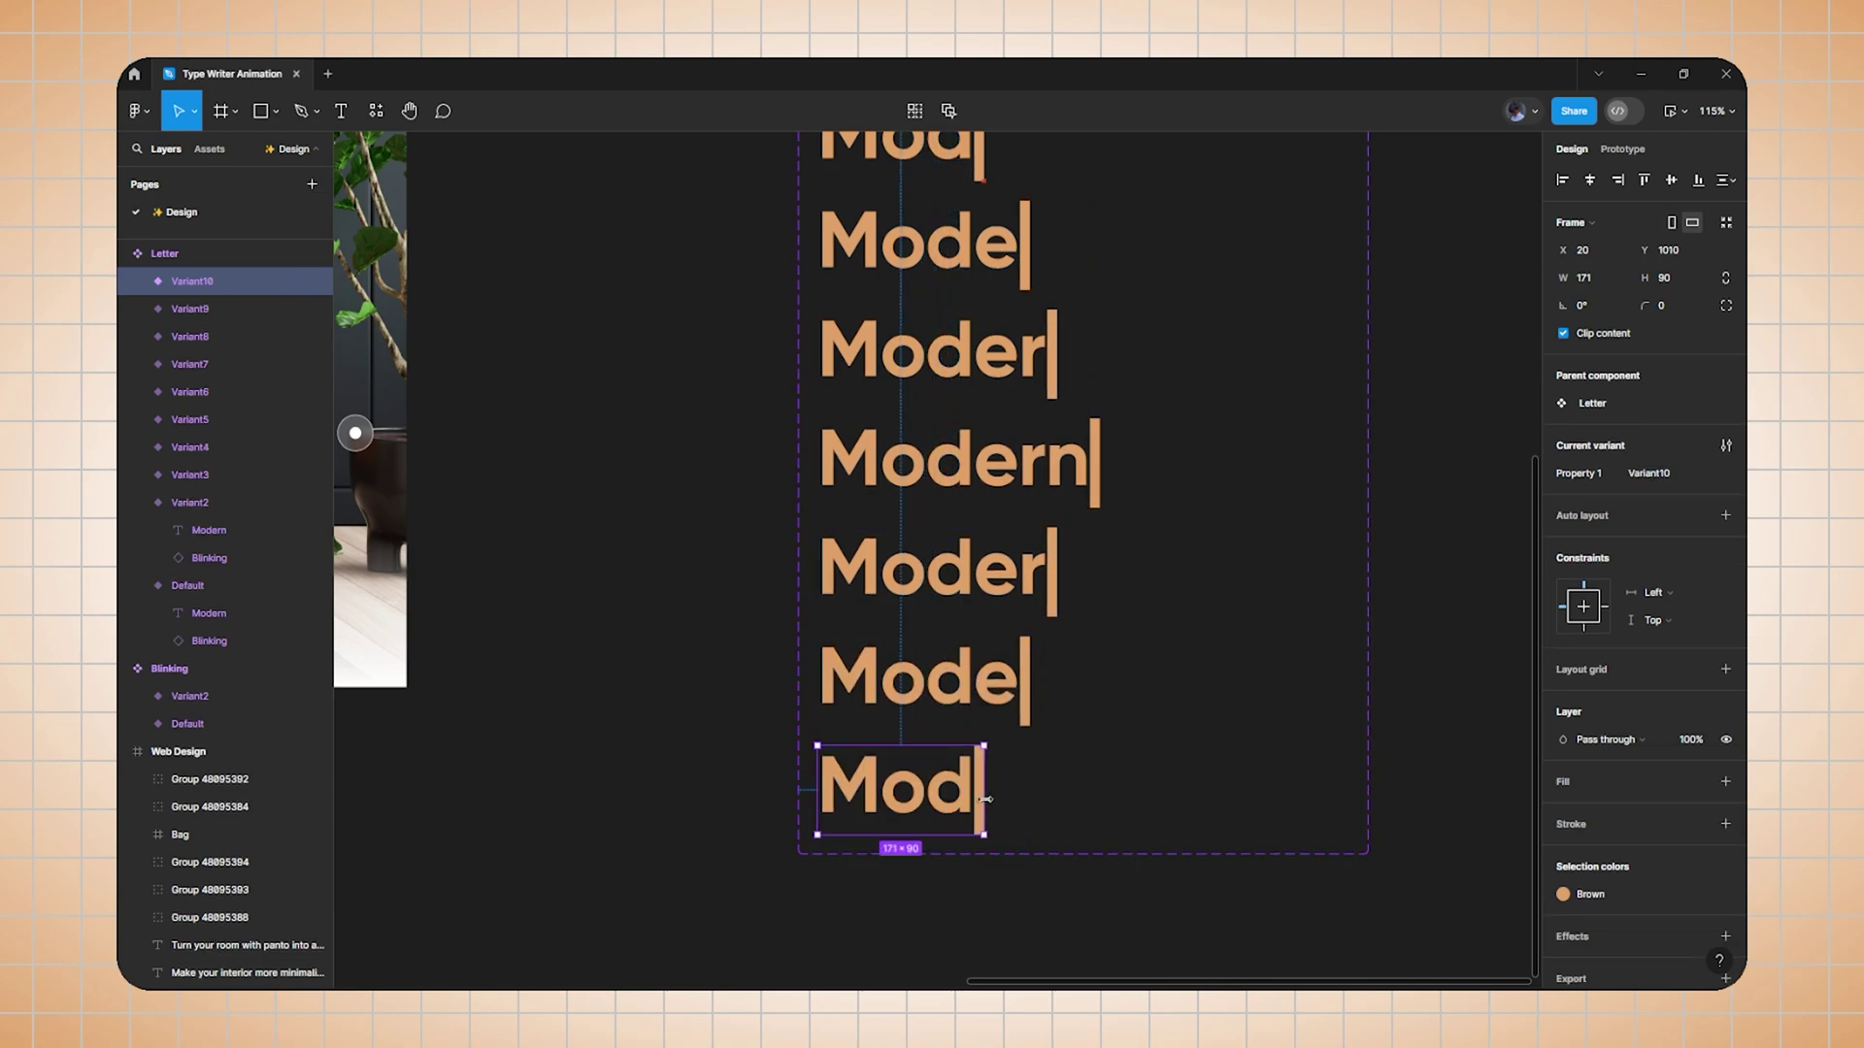
pyautogui.click(901, 866)
pyautogui.moveTo(983, 900); pyautogui.dragTo(937, 900)
# Add variants showing only M, then the bare cursor, plus one extra blank-cursor variant.
pyautogui.scroll(-3, 931, 796)
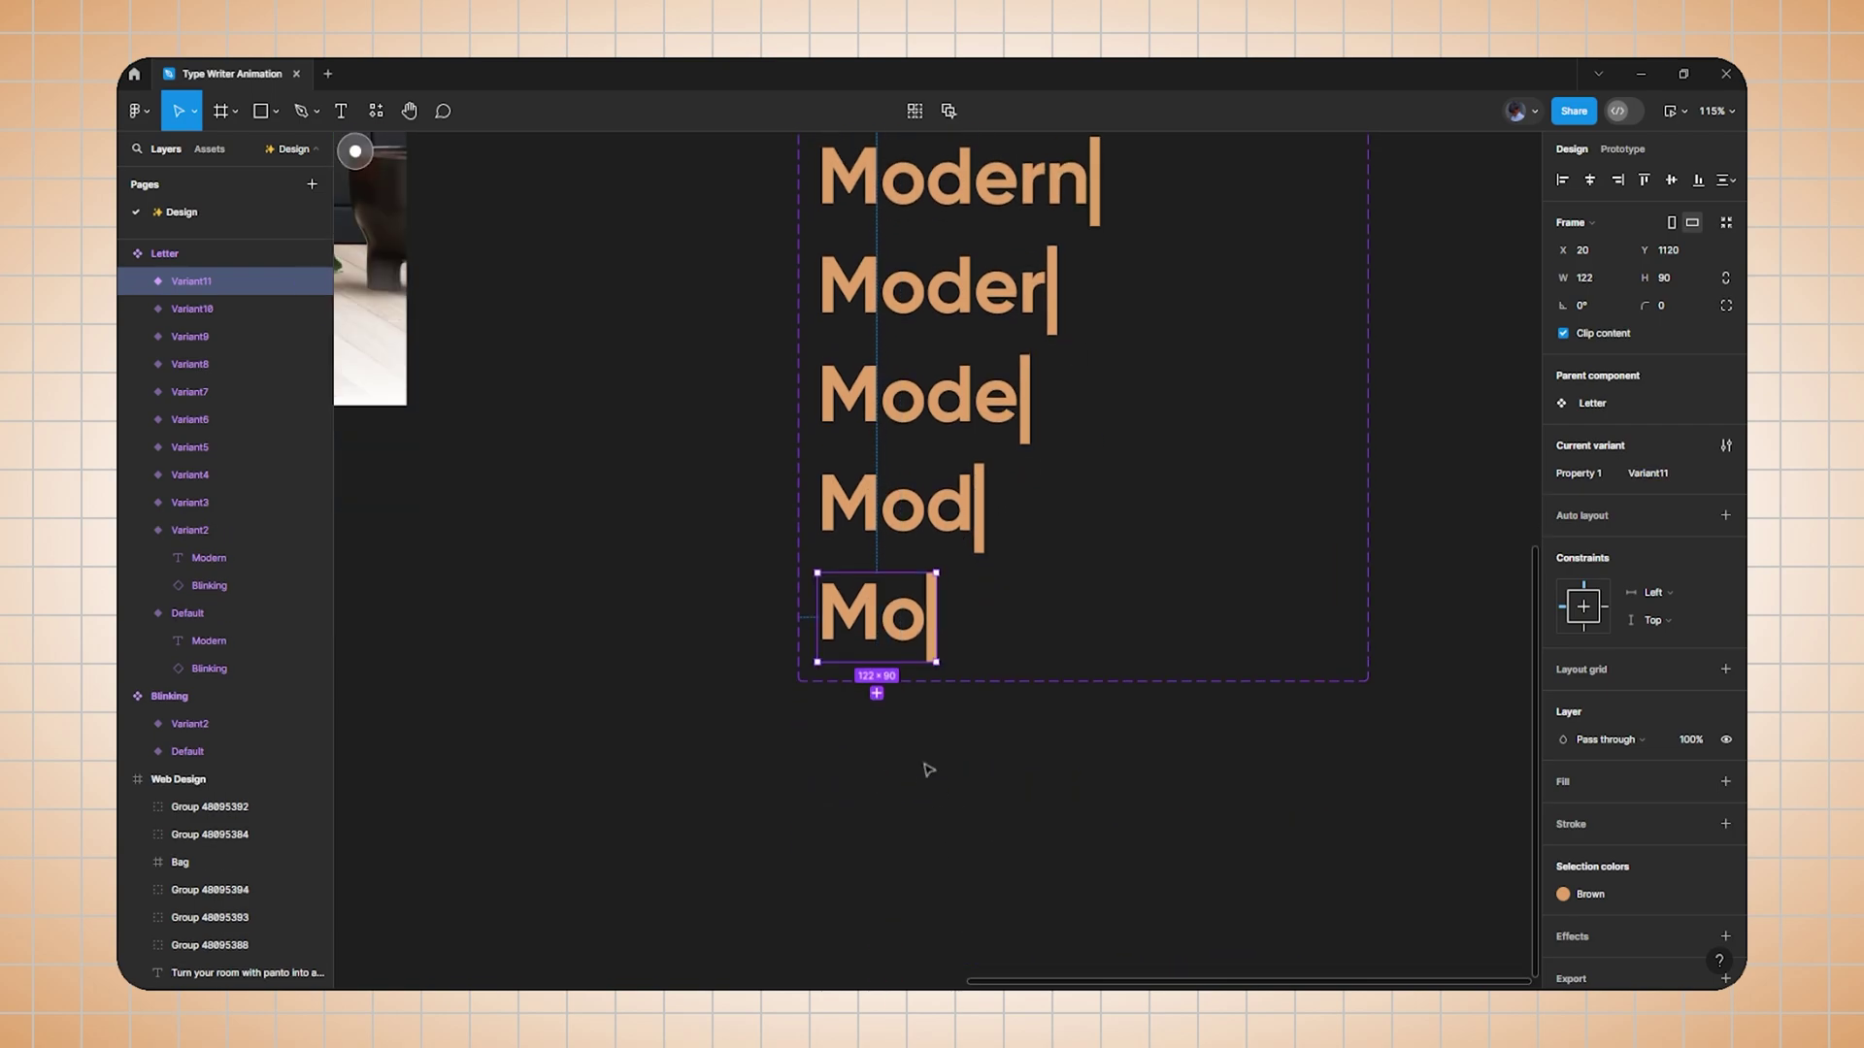
pyautogui.click(876, 688)
pyautogui.moveTo(935, 723); pyautogui.dragTo(889, 723)
pyautogui.click(853, 802)
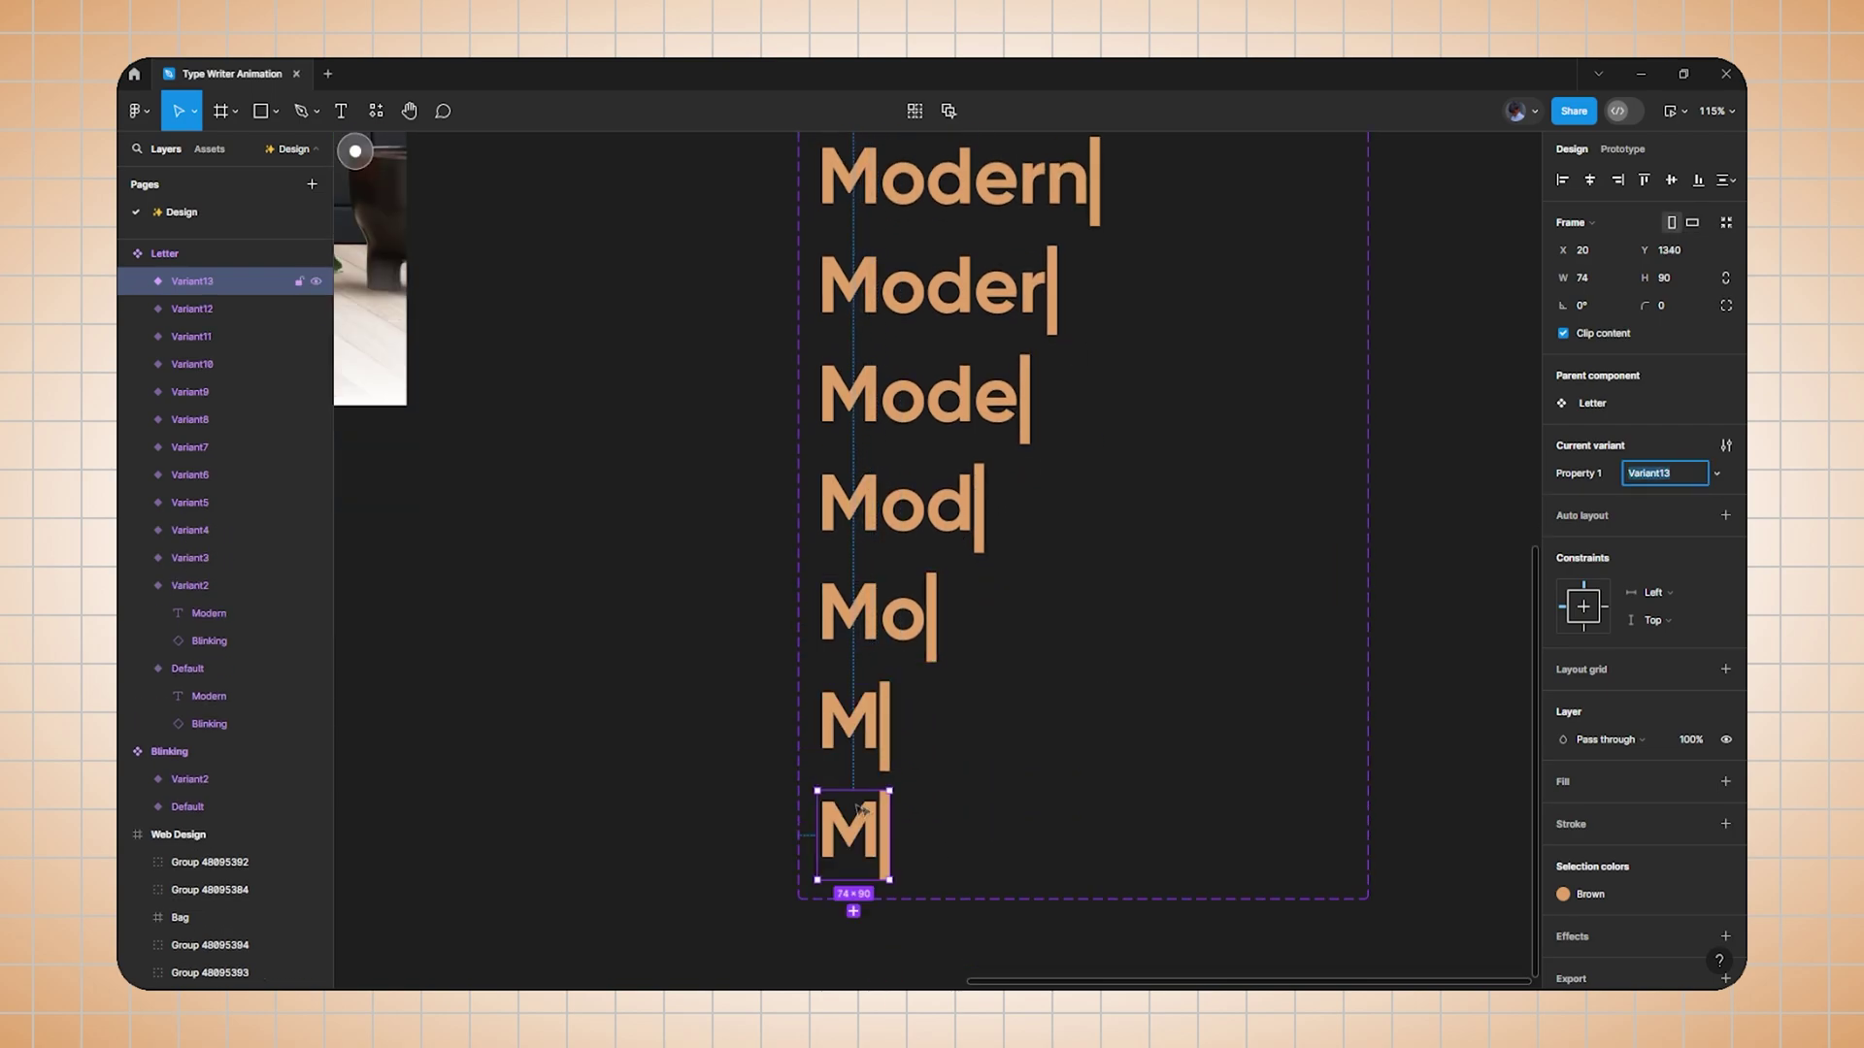
pyautogui.moveTo(887, 834); pyautogui.dragTo(826, 828)
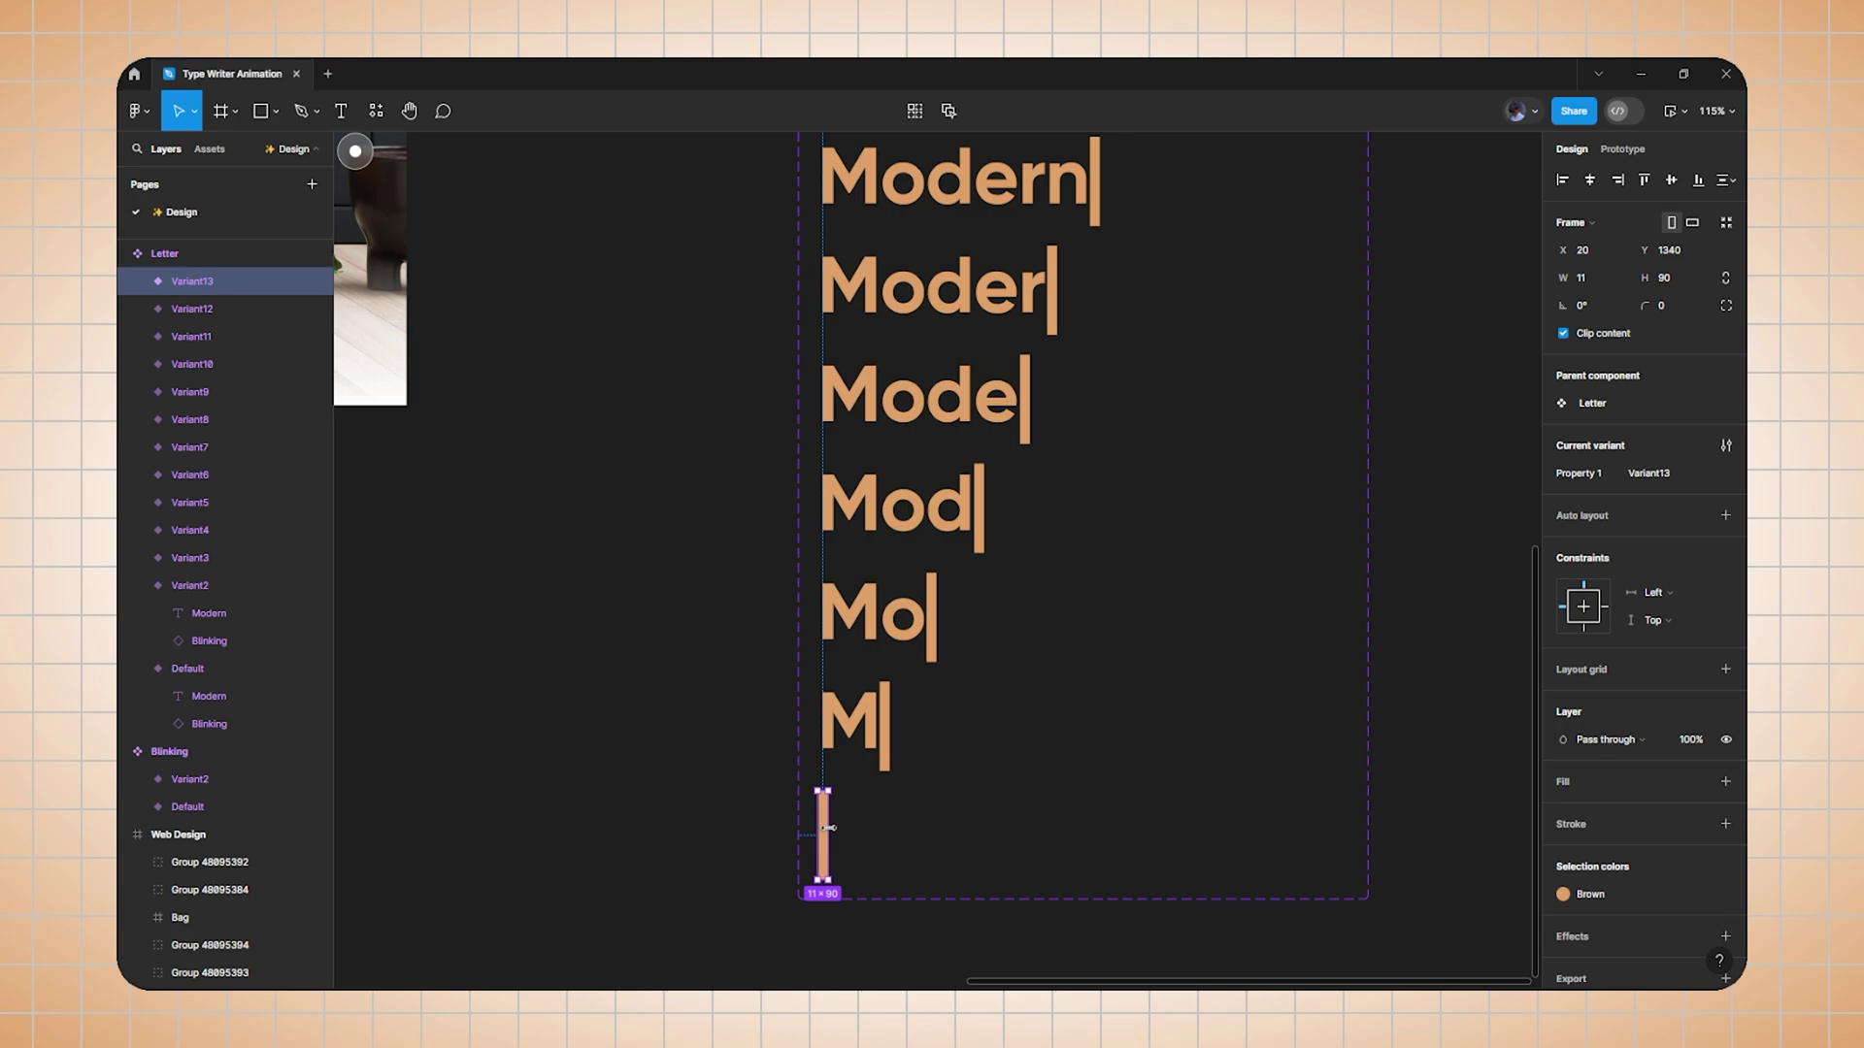
pyautogui.scroll(-3, 830, 827)
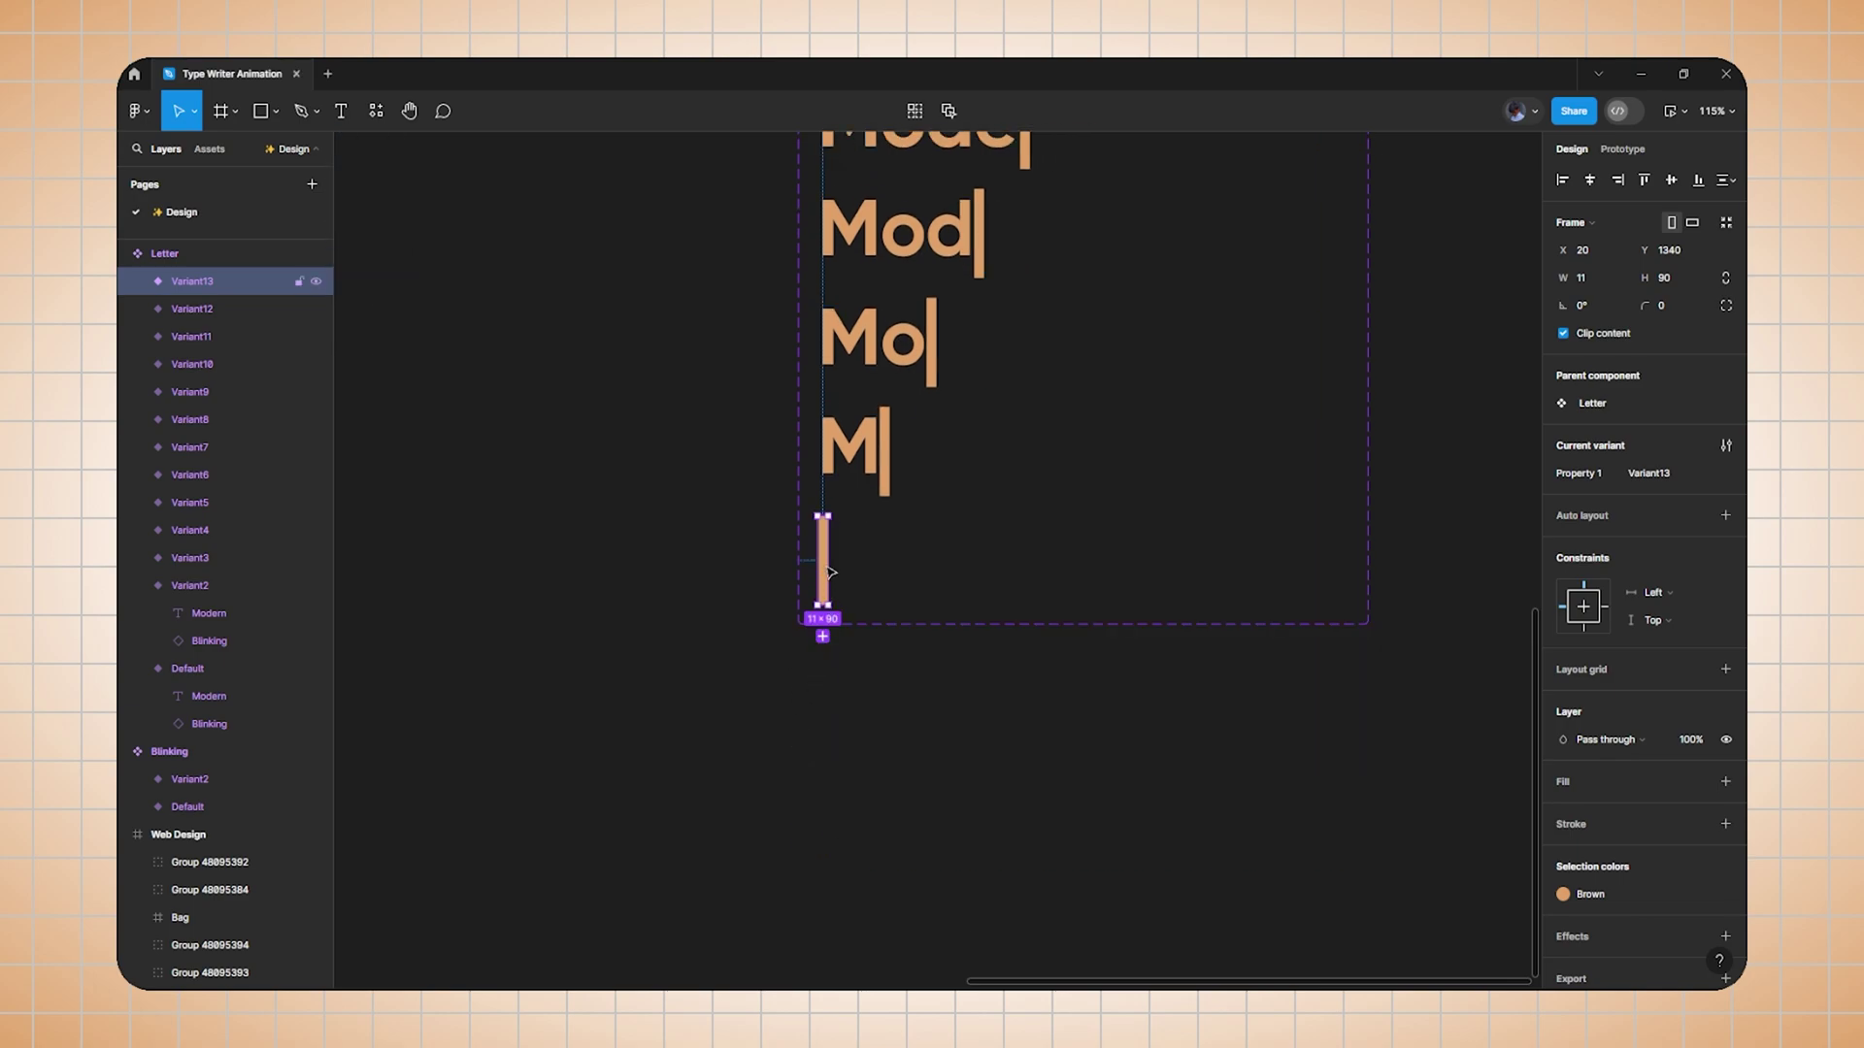
pyautogui.click(823, 637)
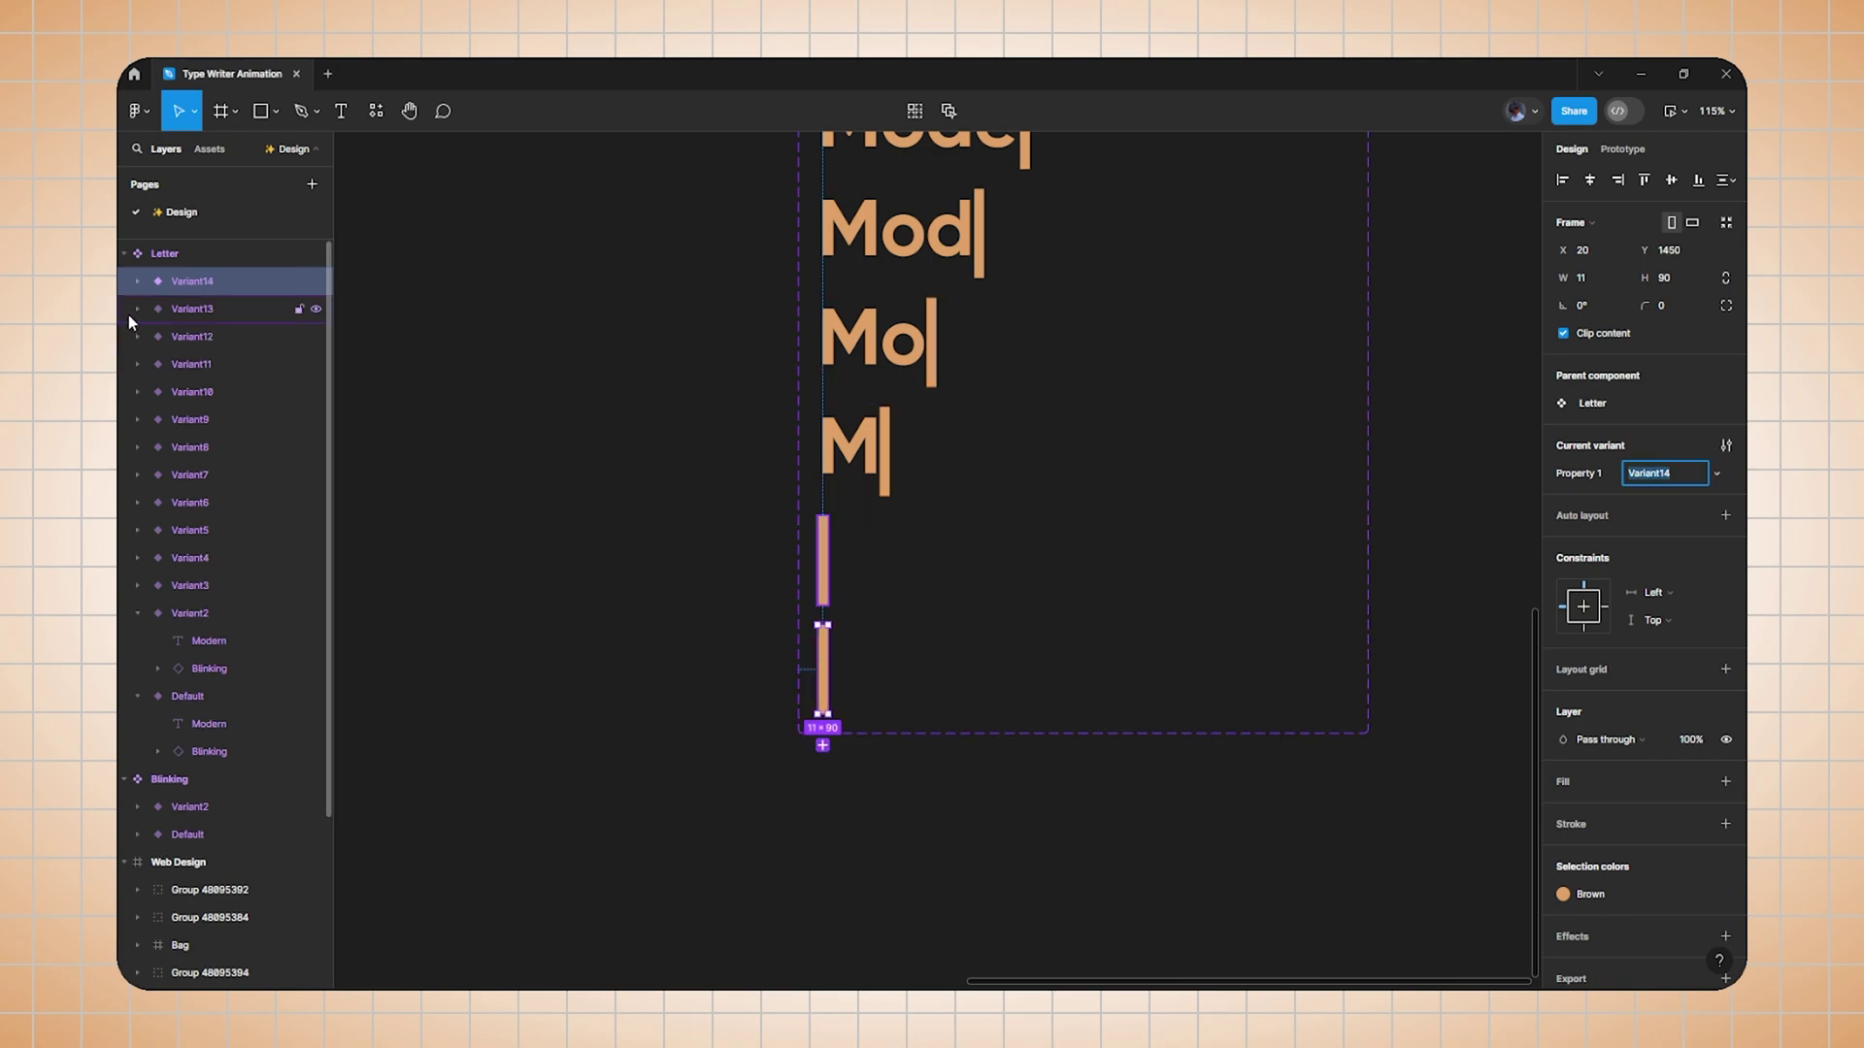
# Change Variant14's hidden text layer from 'Modern' to 'Stylish'.
pyautogui.click(136, 282)
pyautogui.click(181, 308)
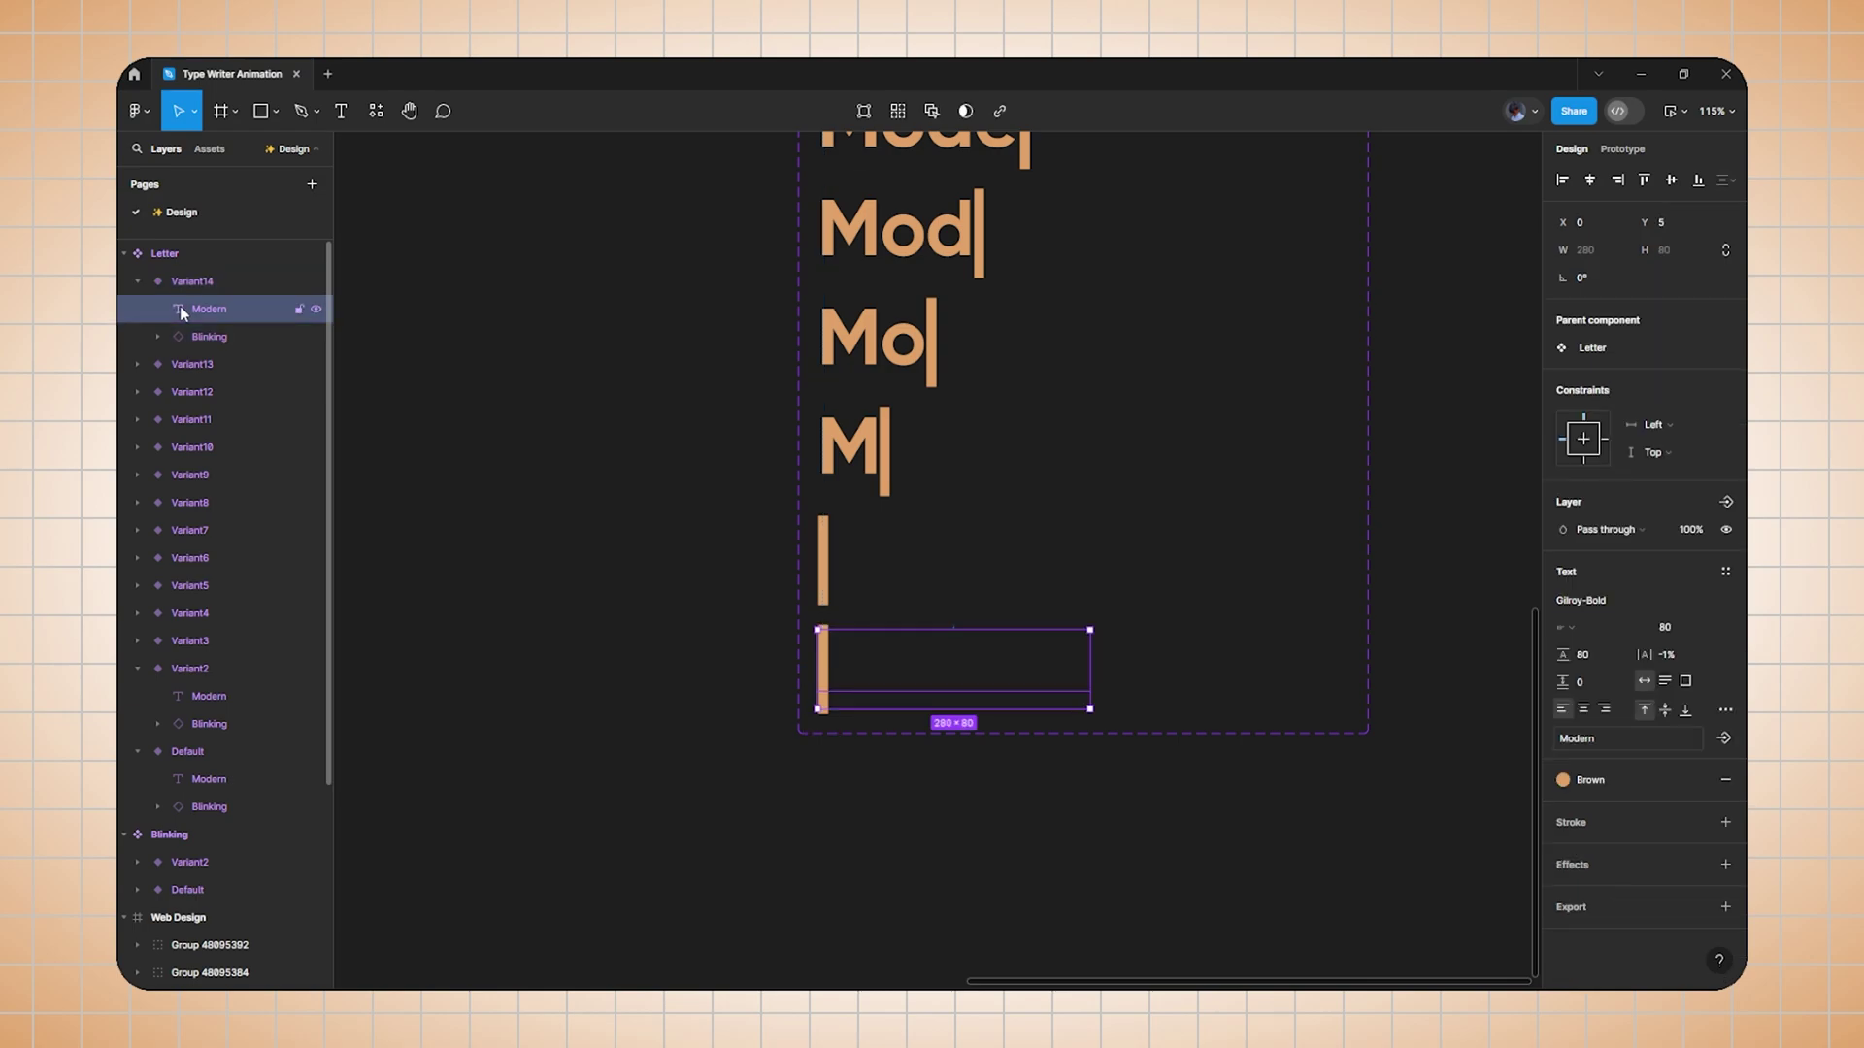
pyautogui.press('Return')
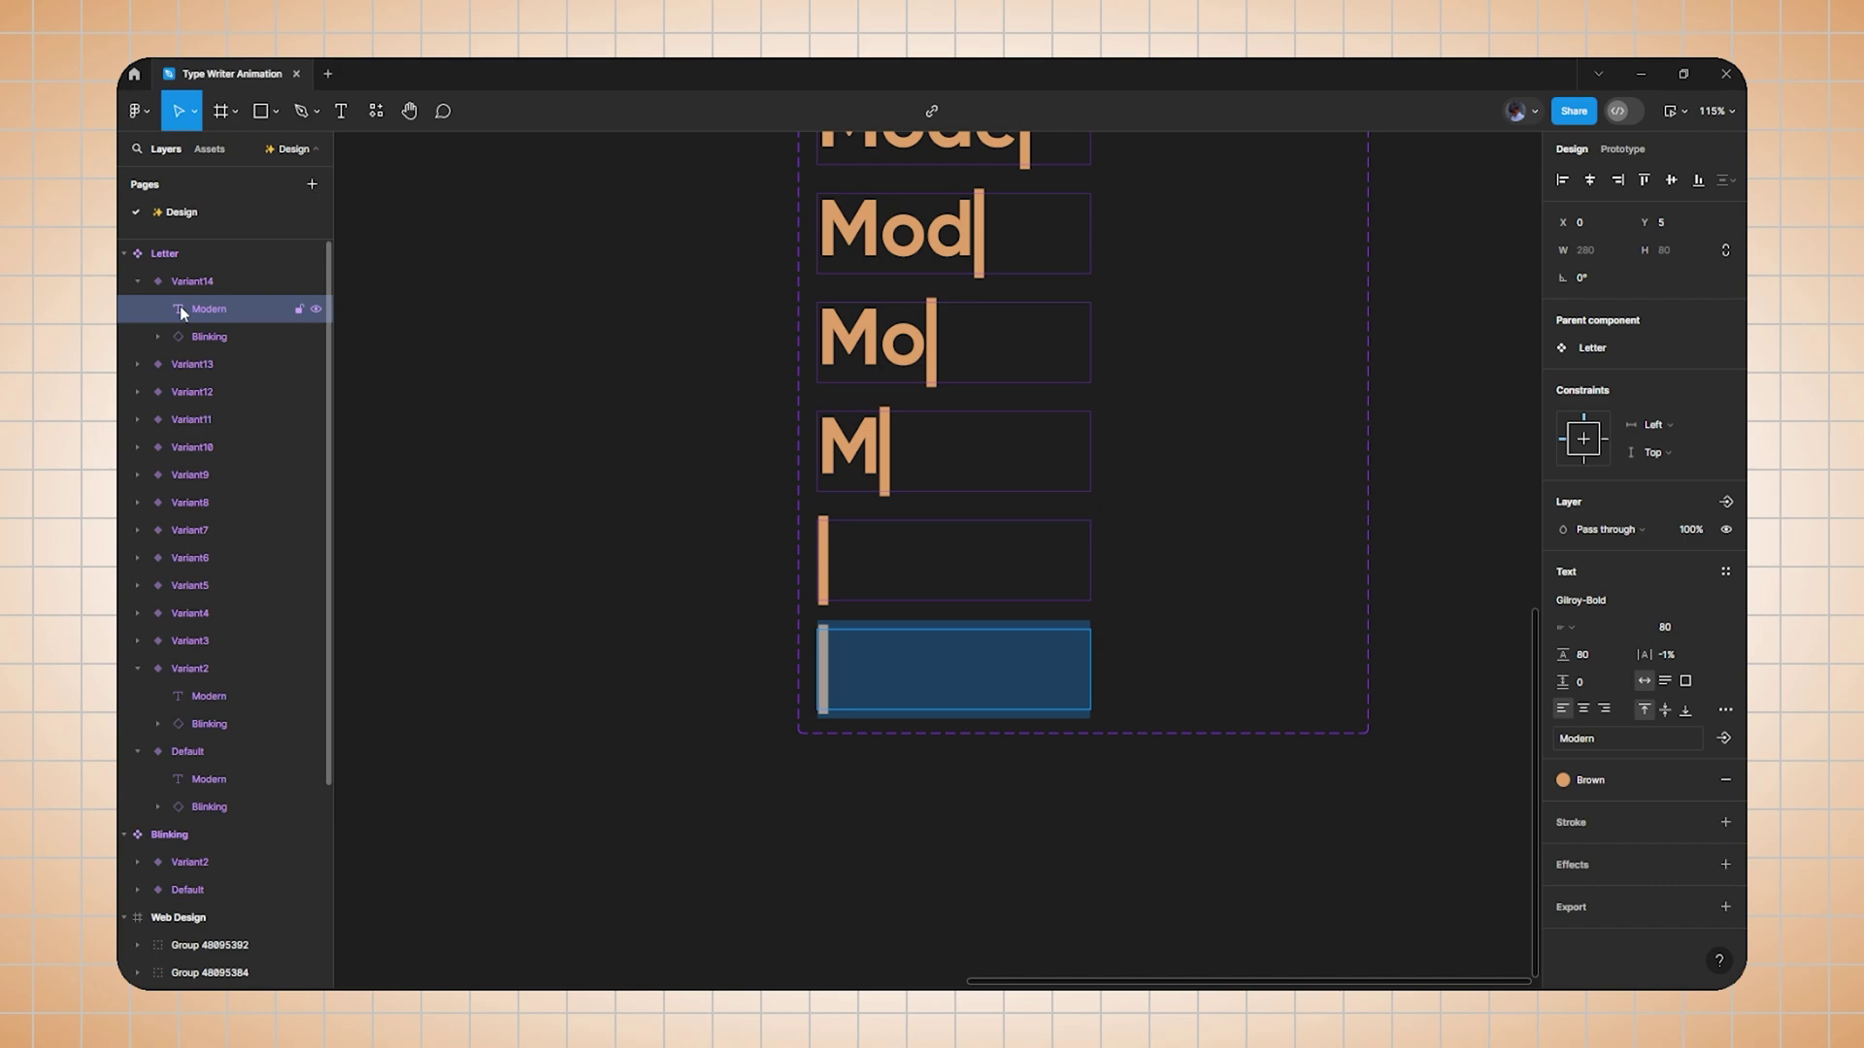
pyautogui.write('S')
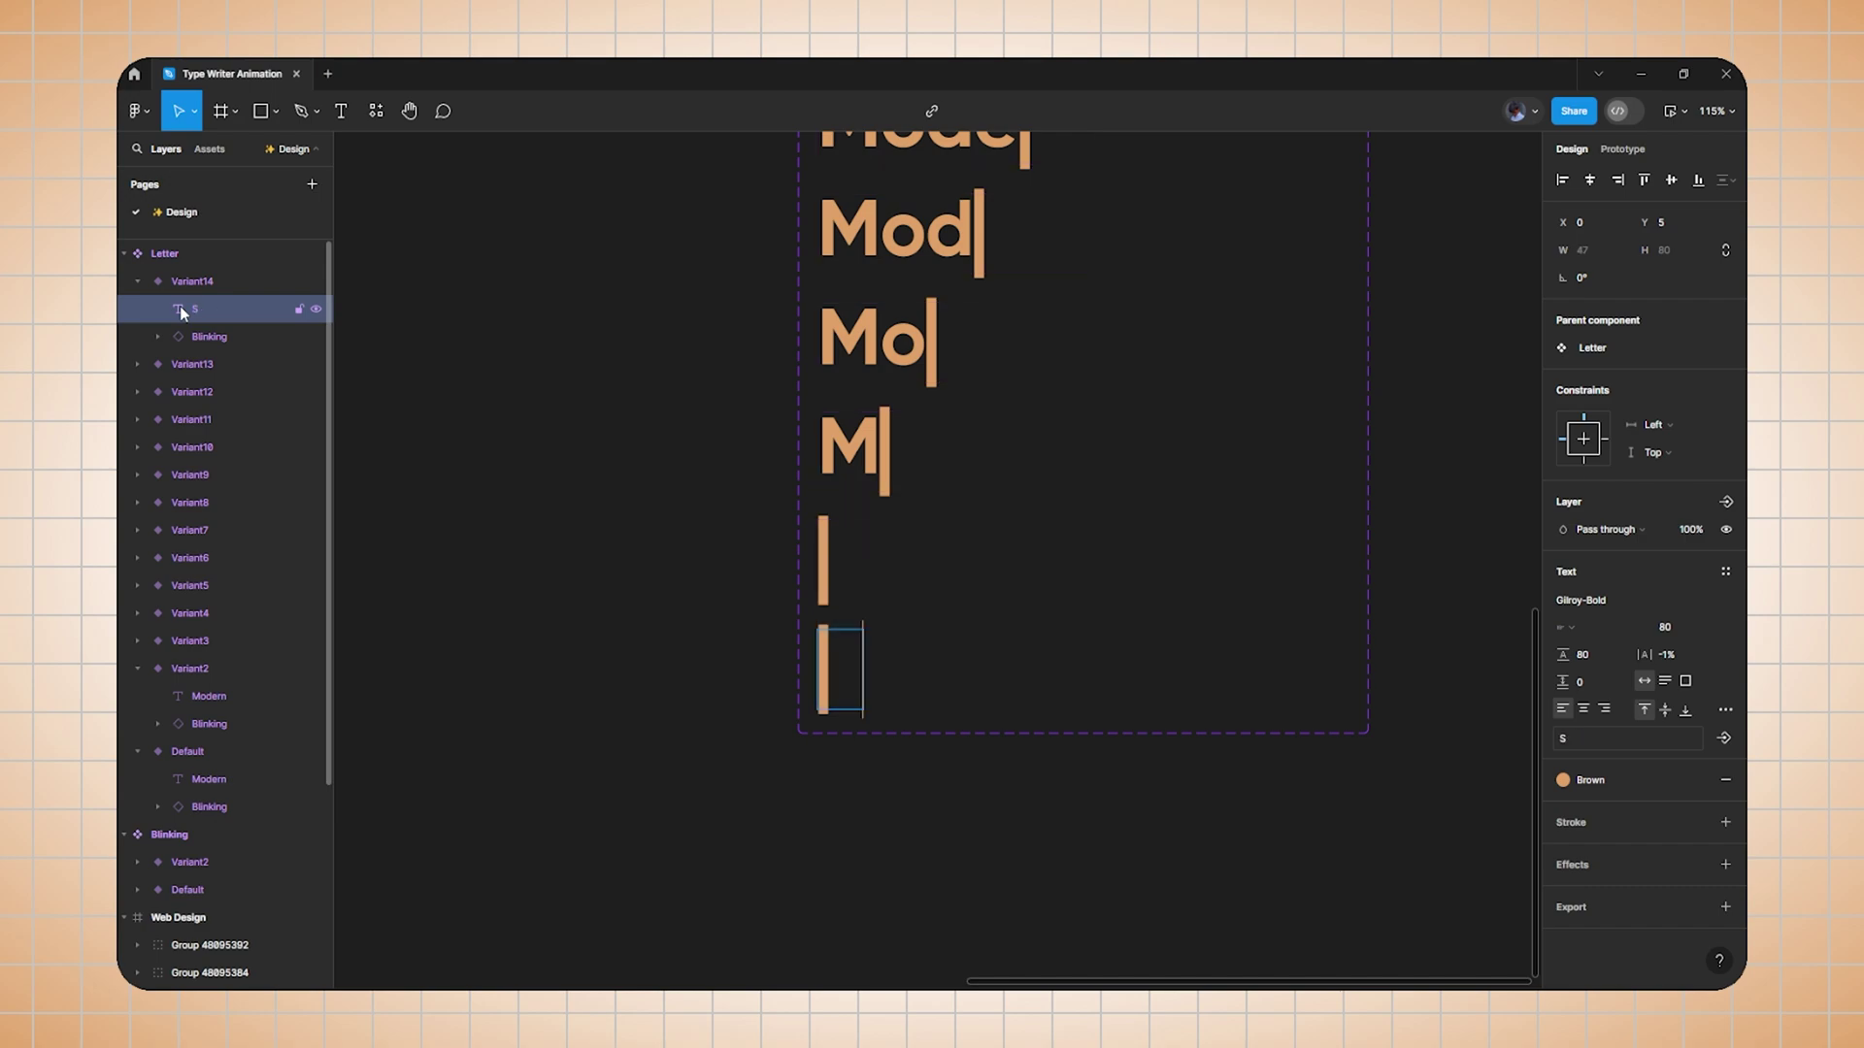
pyautogui.write('tylish')
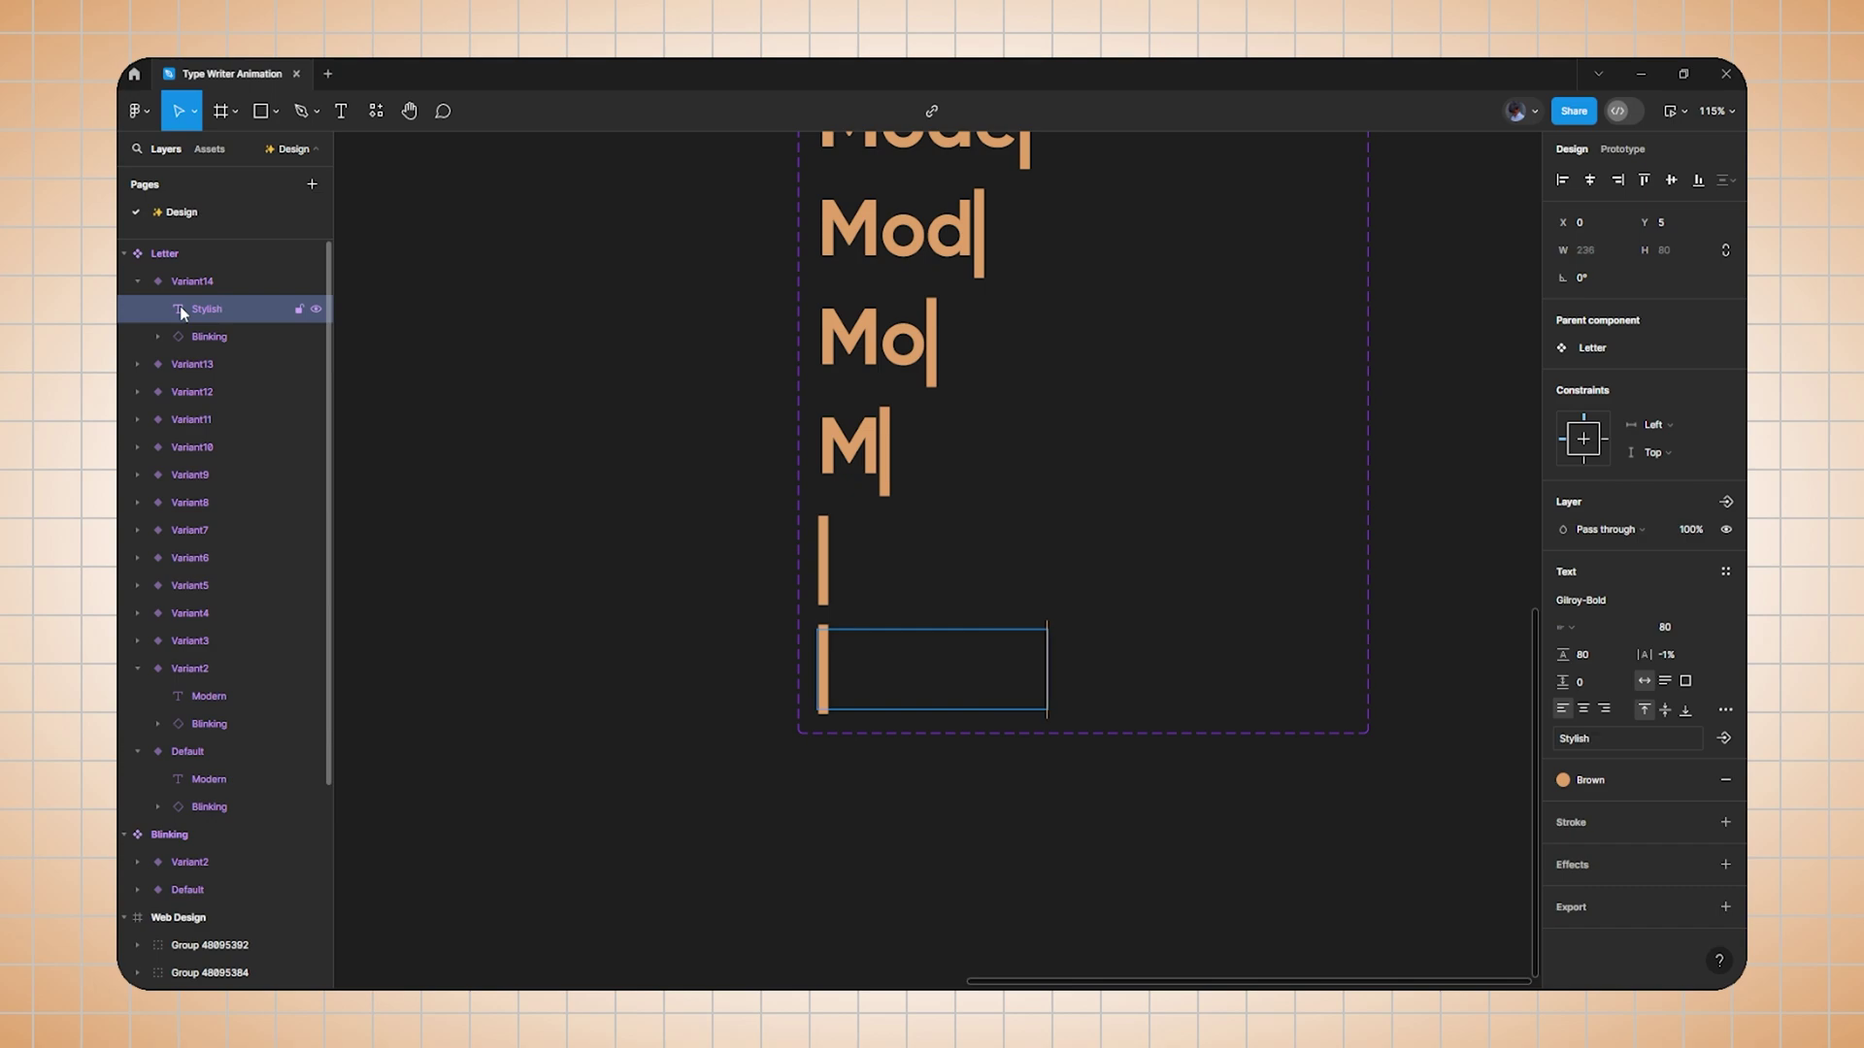
pyautogui.press('Escape')
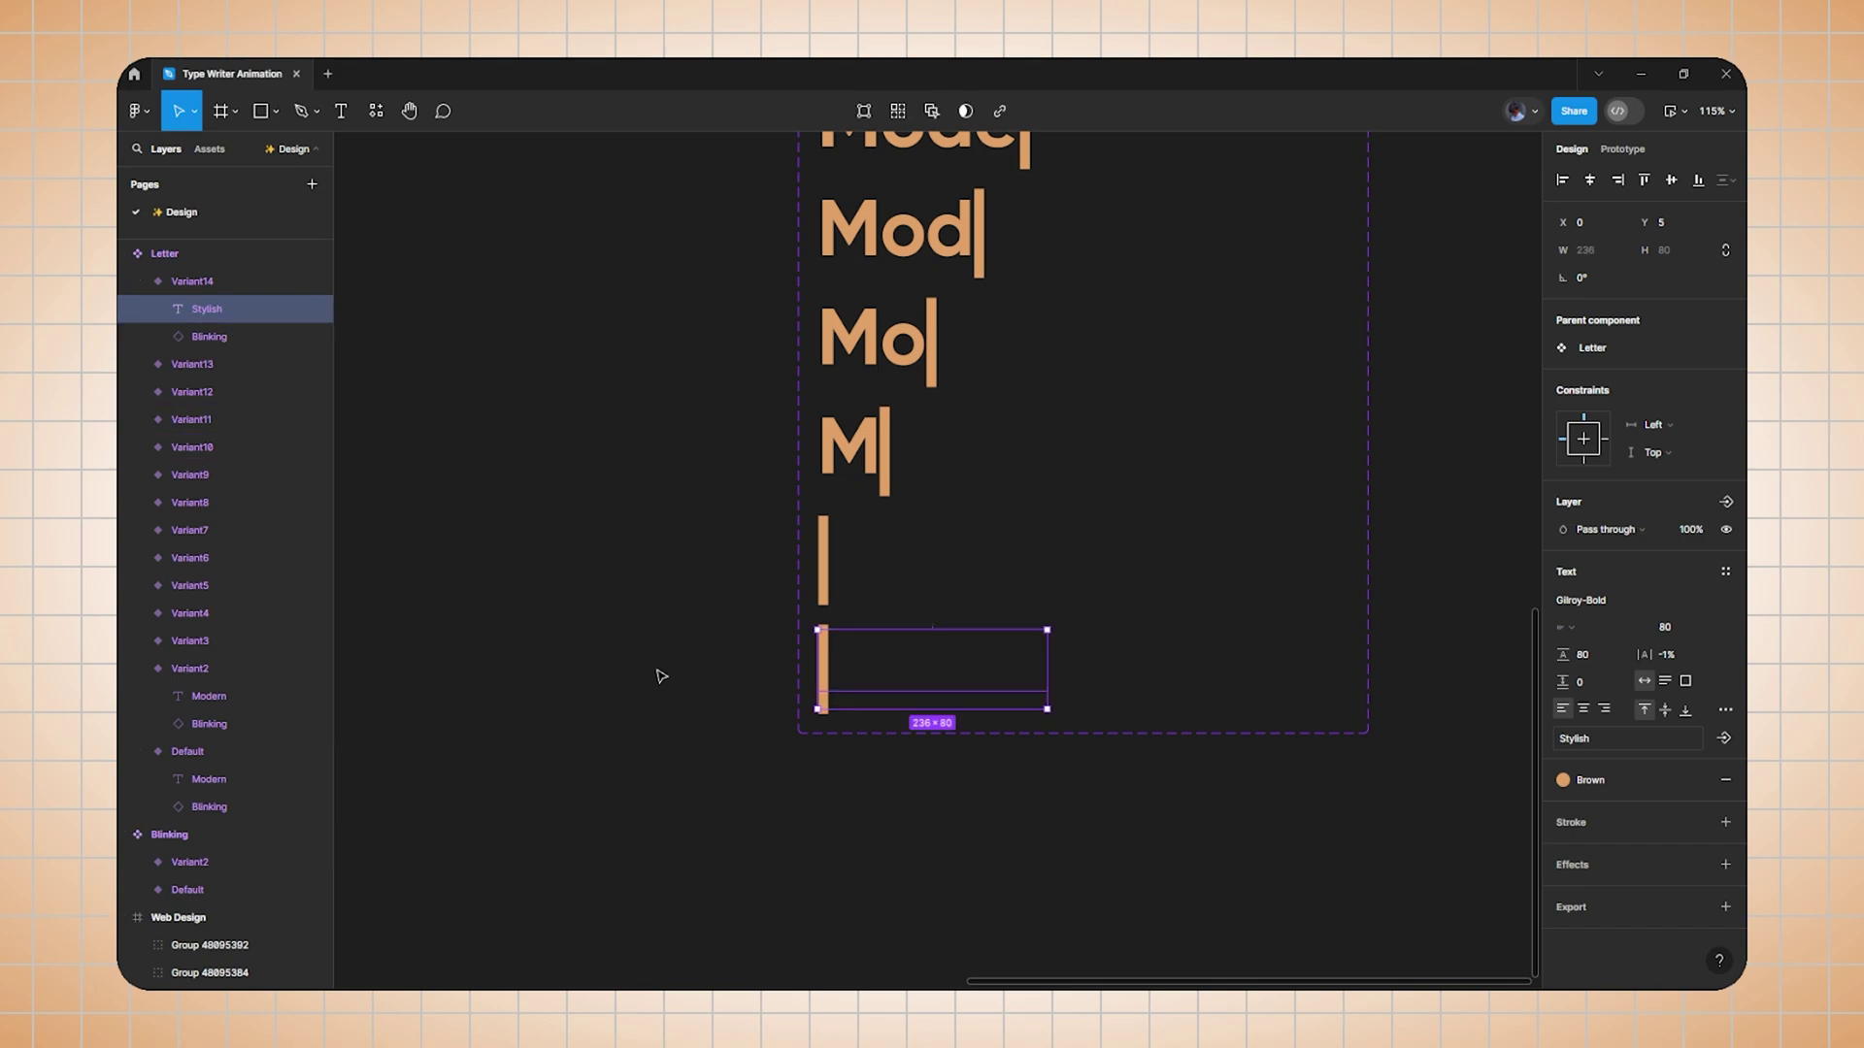
pyautogui.click(654, 669)
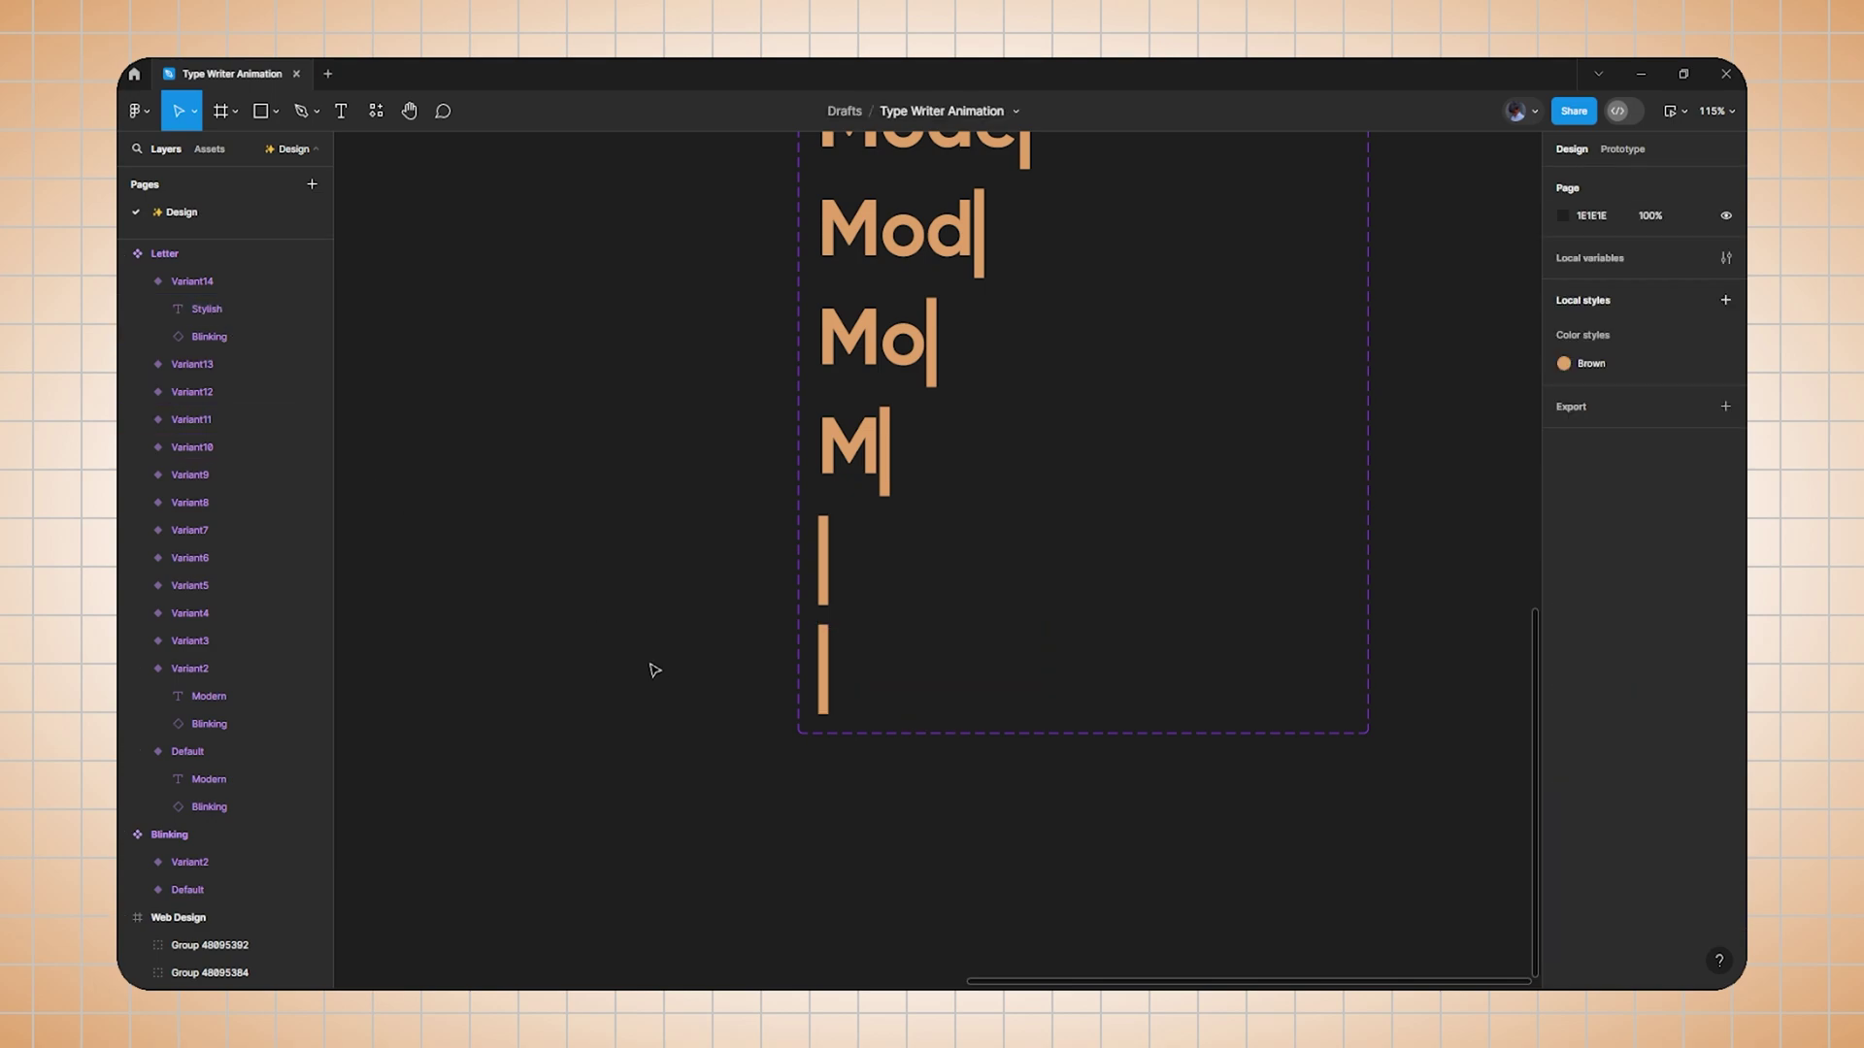
pyautogui.click(273, 287)
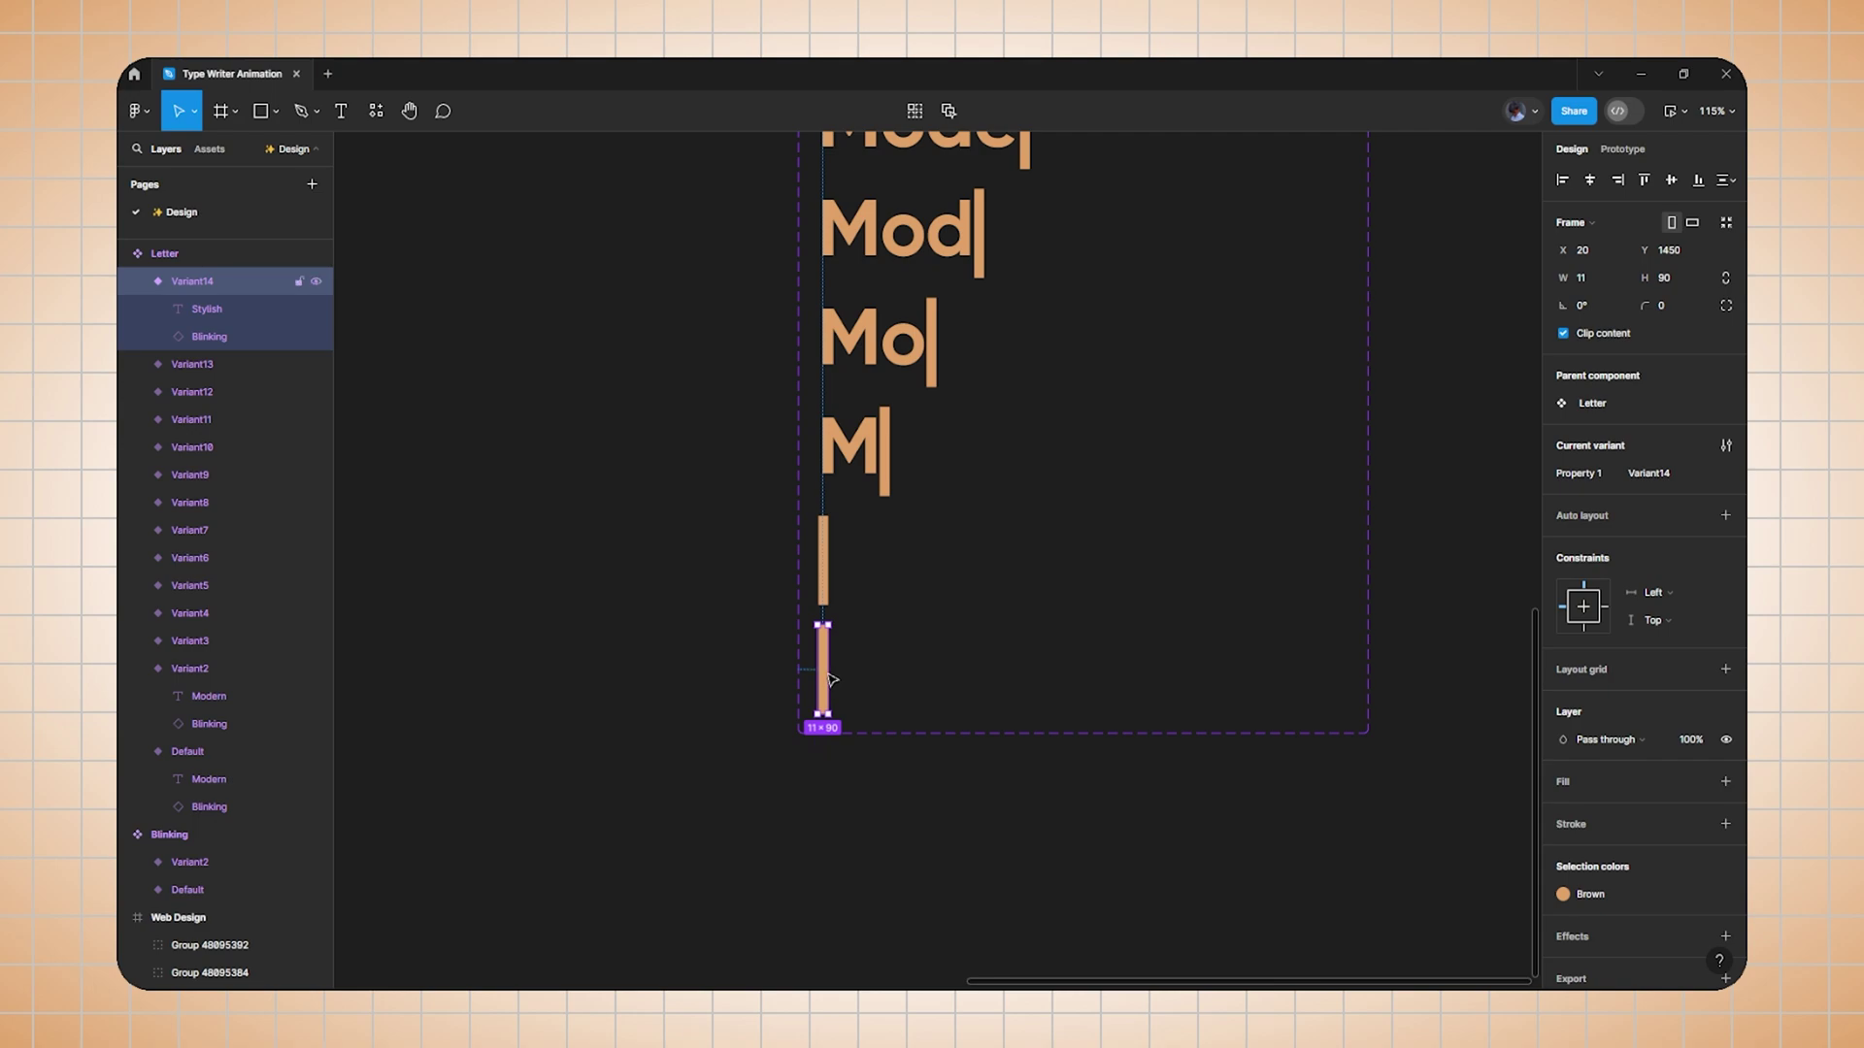
# Add Letter variants revealing S, St and Sty after the cursor.
pyautogui.moveTo(834, 674); pyautogui.dragTo(872, 680)
pyautogui.scroll(-3, 867, 689)
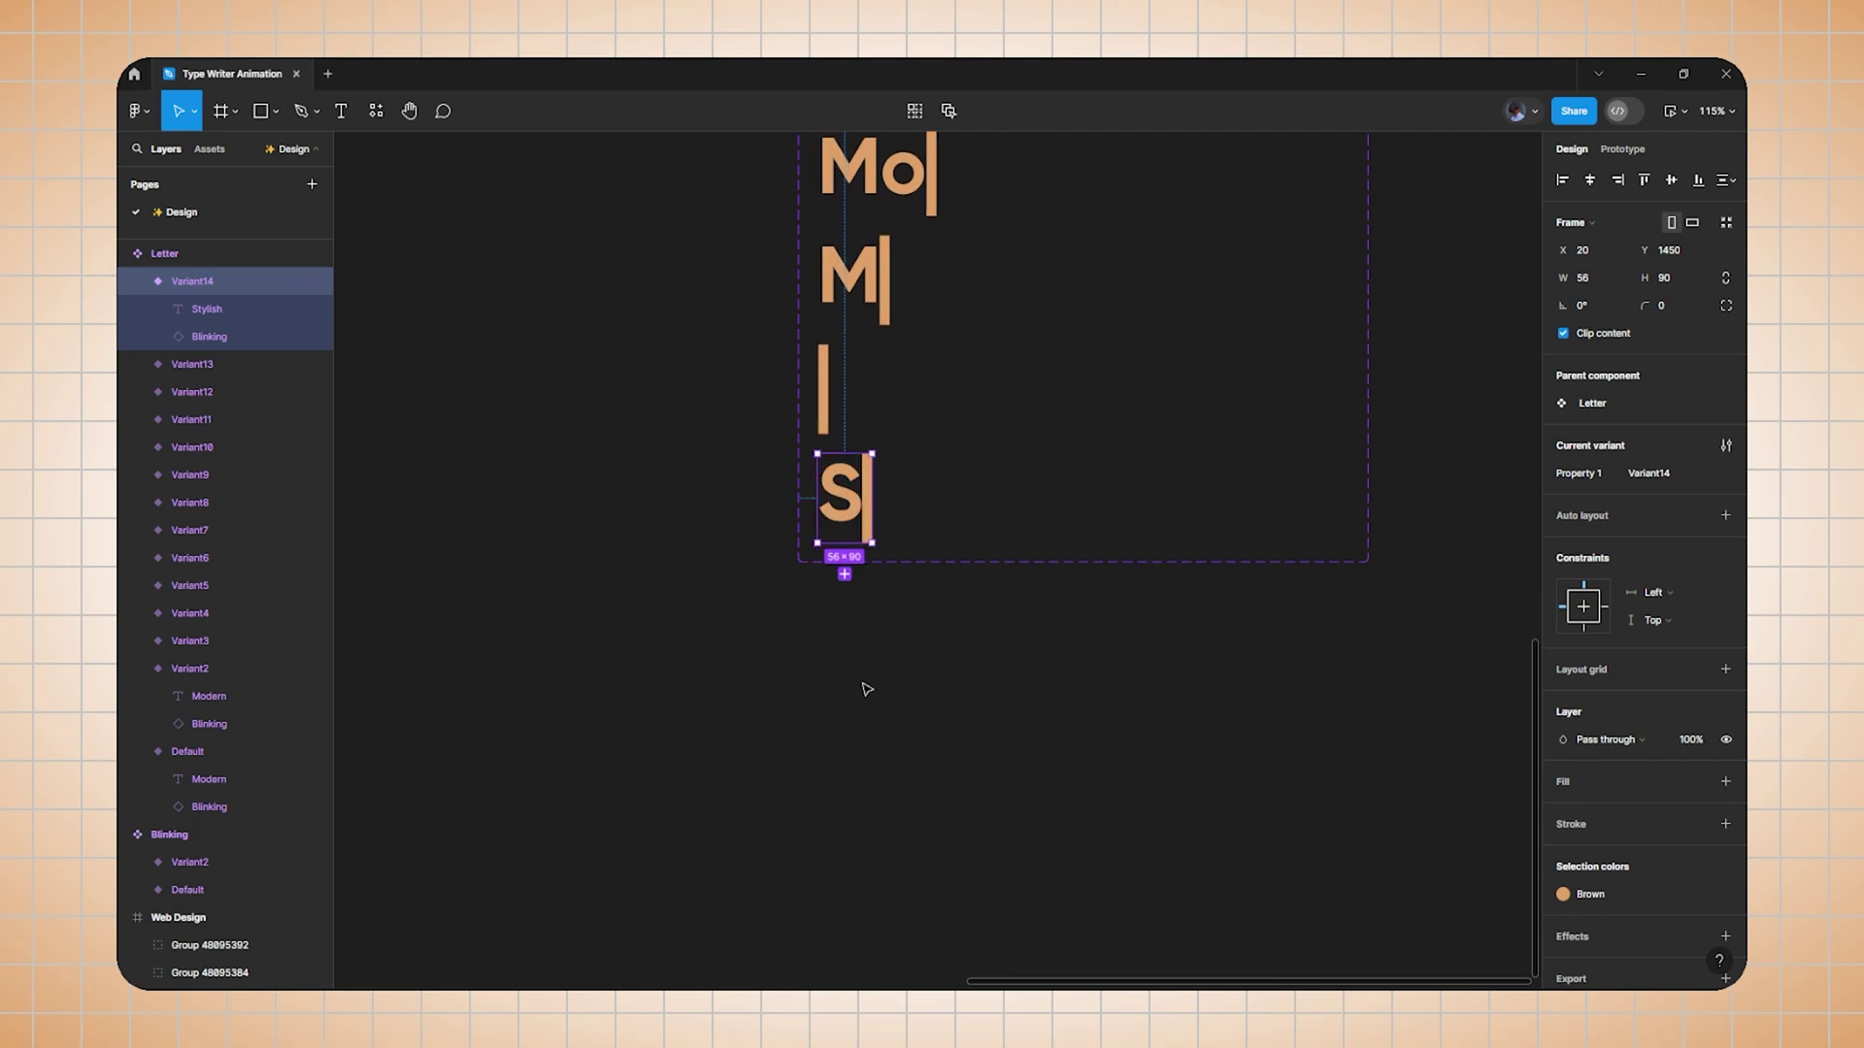
pyautogui.click(845, 574)
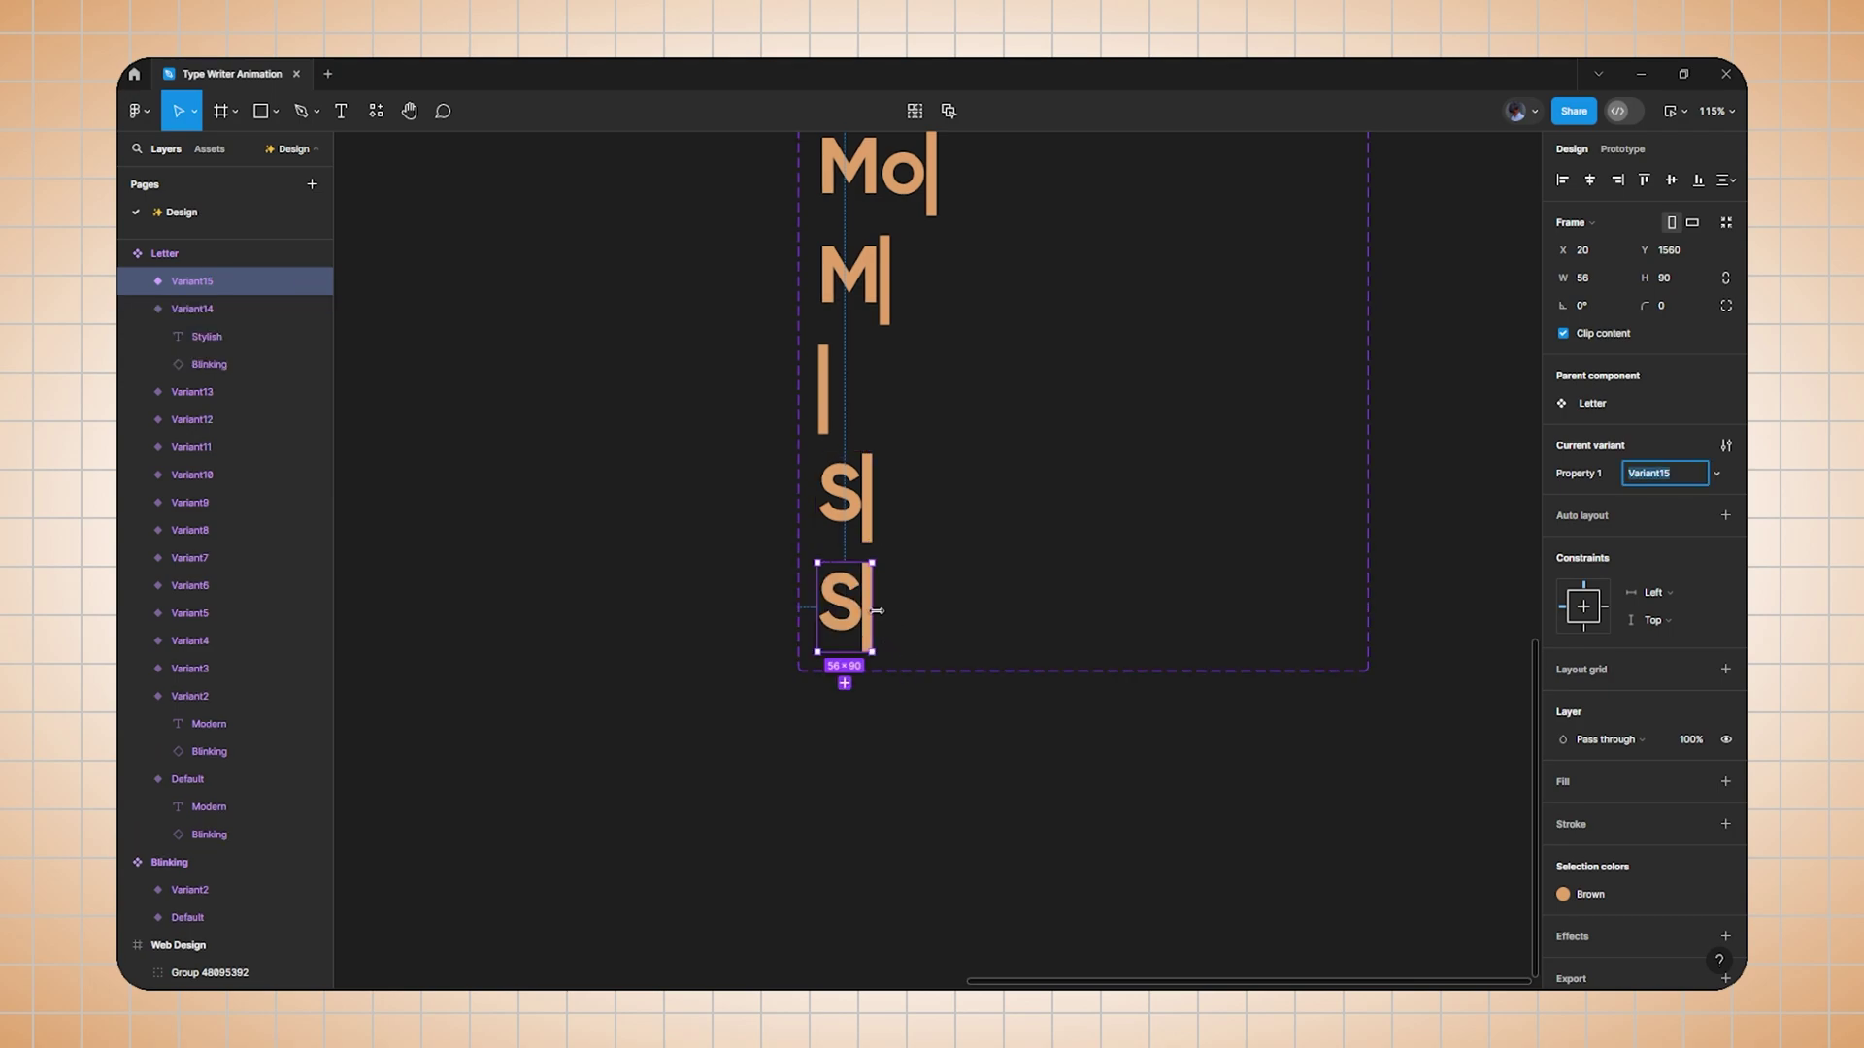
pyautogui.moveTo(882, 611)
pyautogui.mouseDown()
pyautogui.moveTo(922, 611)
pyautogui.moveTo(901, 610)
pyautogui.mouseUp()
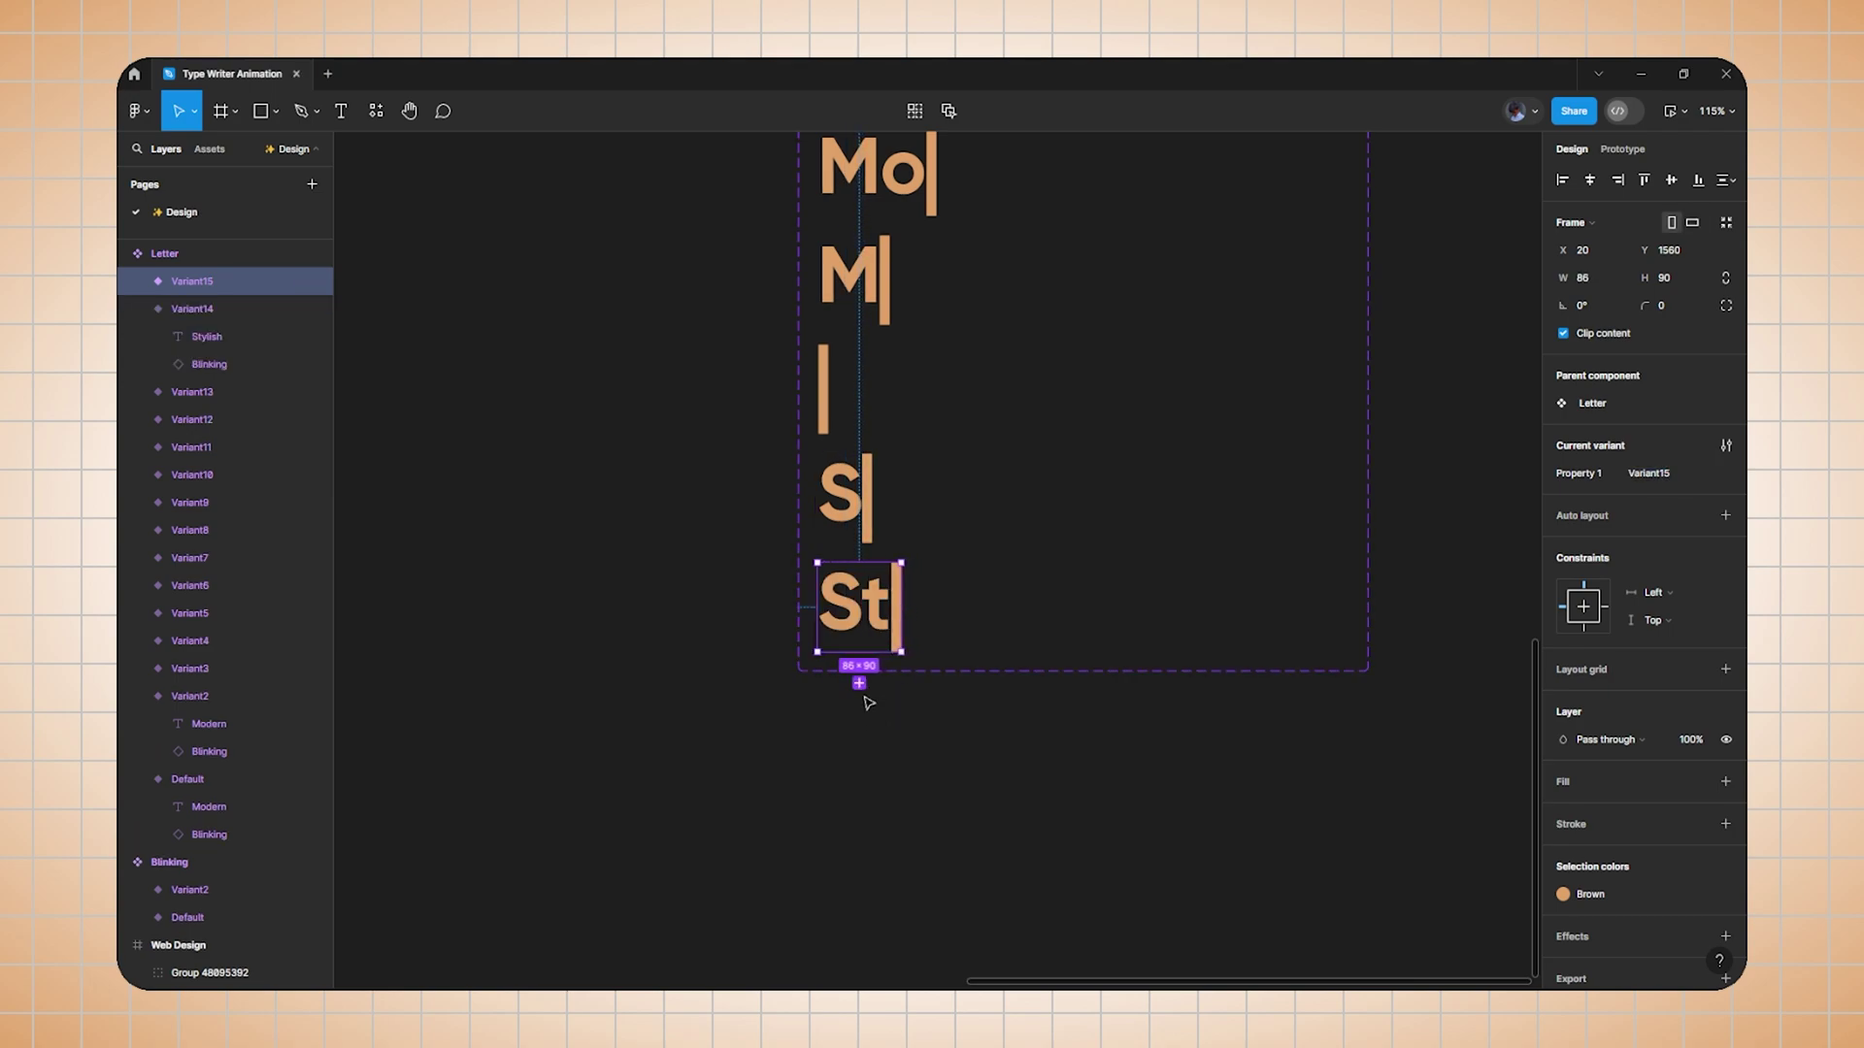
pyautogui.click(859, 683)
pyautogui.moveTo(902, 726); pyautogui.dragTo(943, 726)
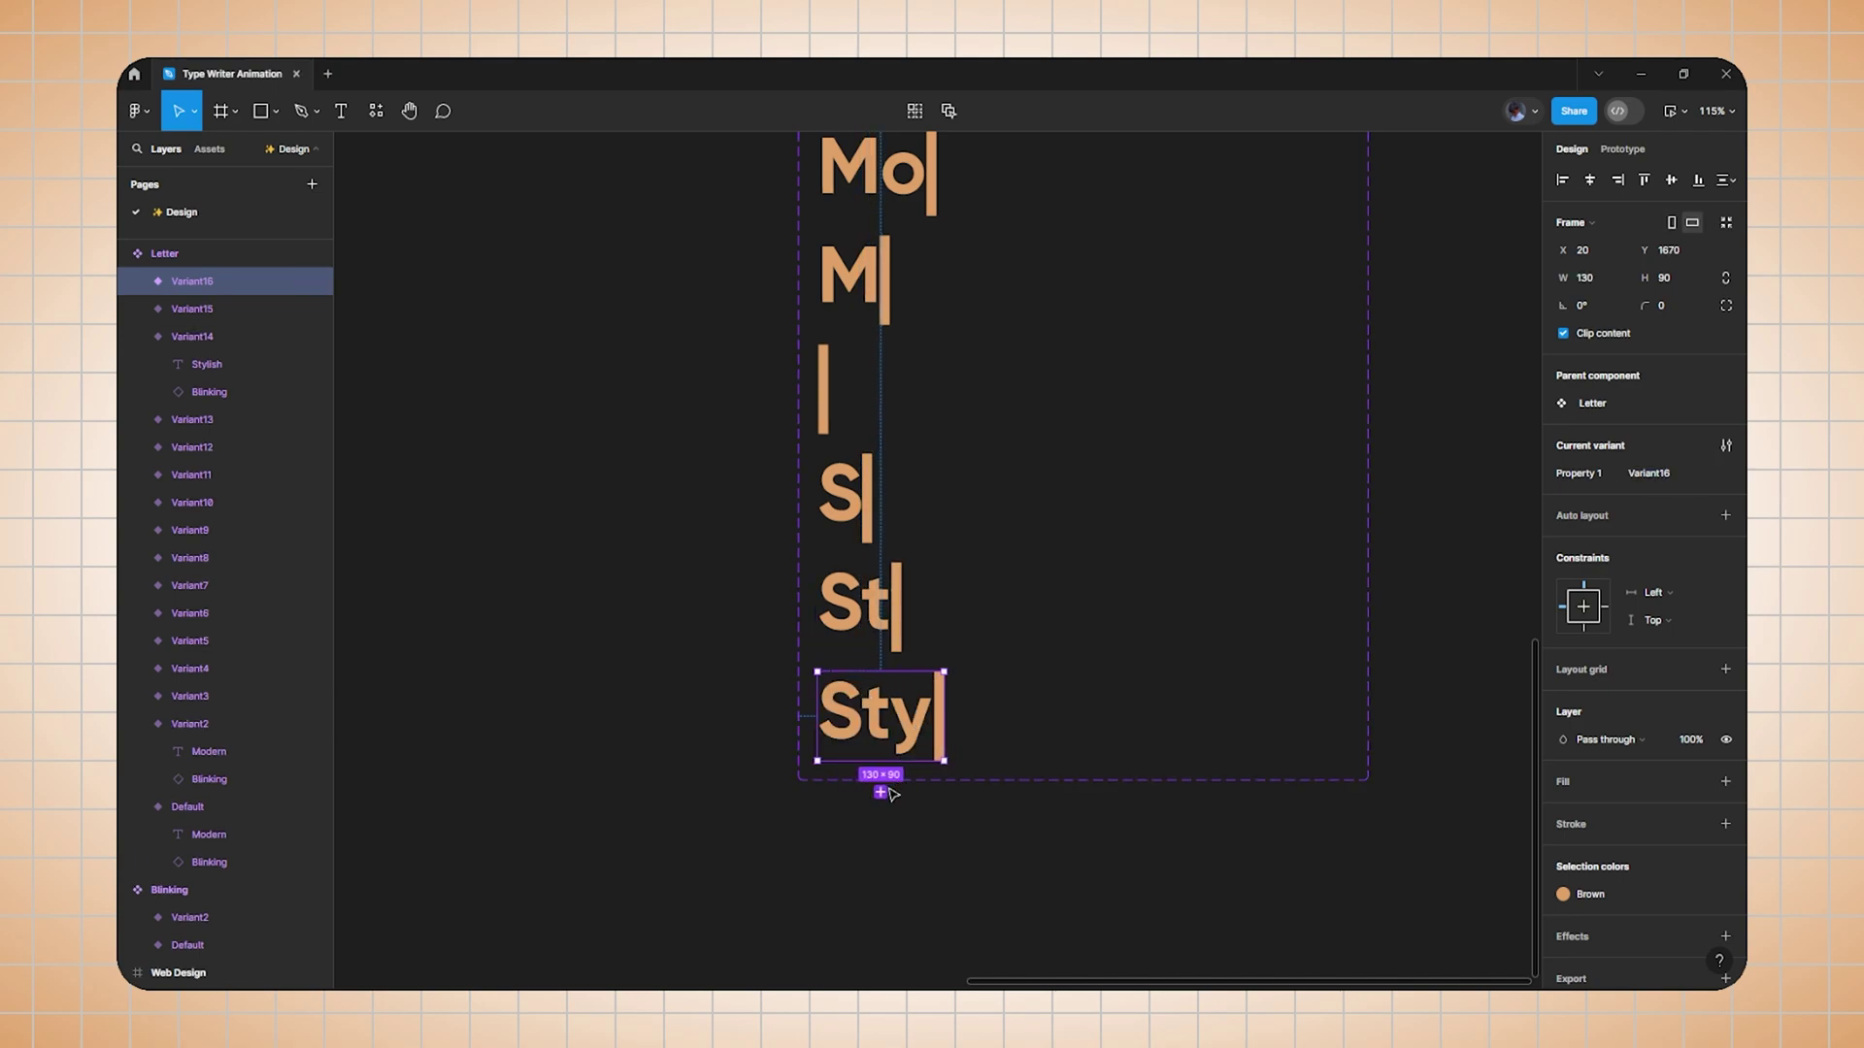
pyautogui.scroll(-3, 894, 704)
# Add variants revealing Styl, Styli, Stylis and the full Stylish.
pyautogui.click(882, 518)
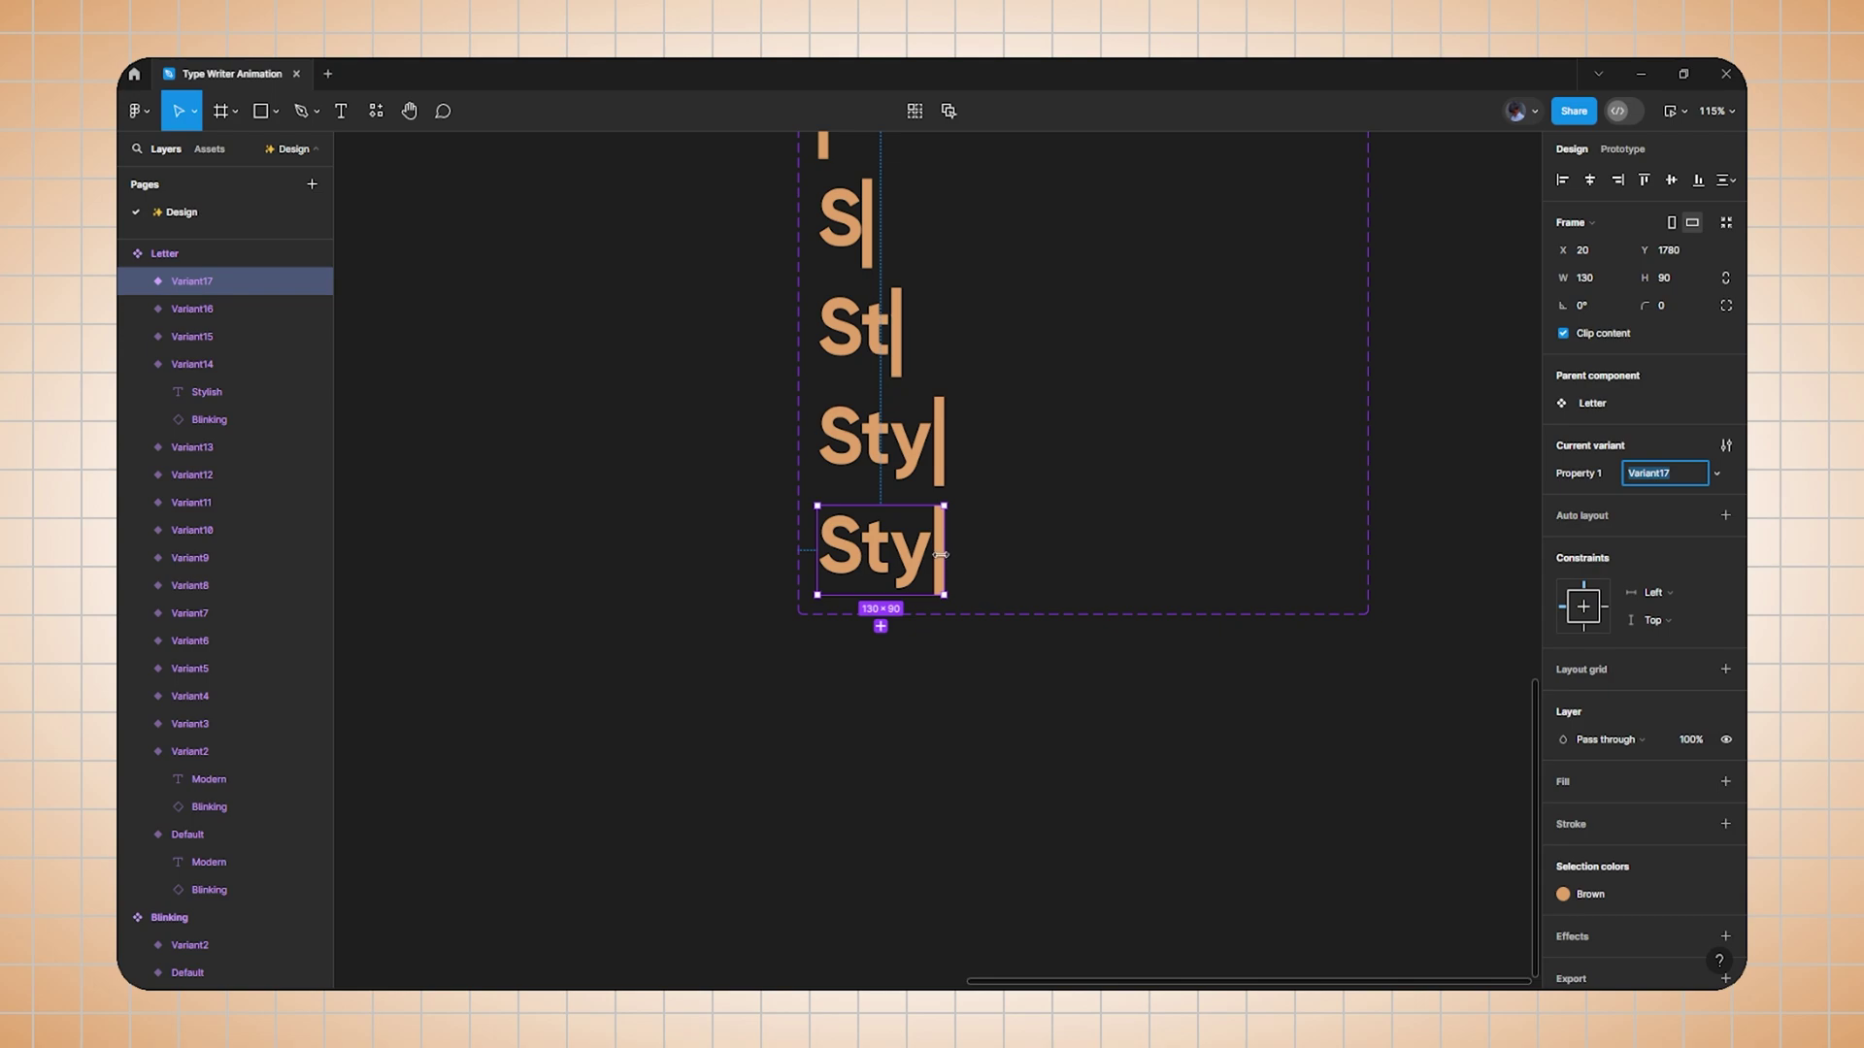
pyautogui.write('l')
pyautogui.moveTo(945, 556); pyautogui.dragTo(961, 556)
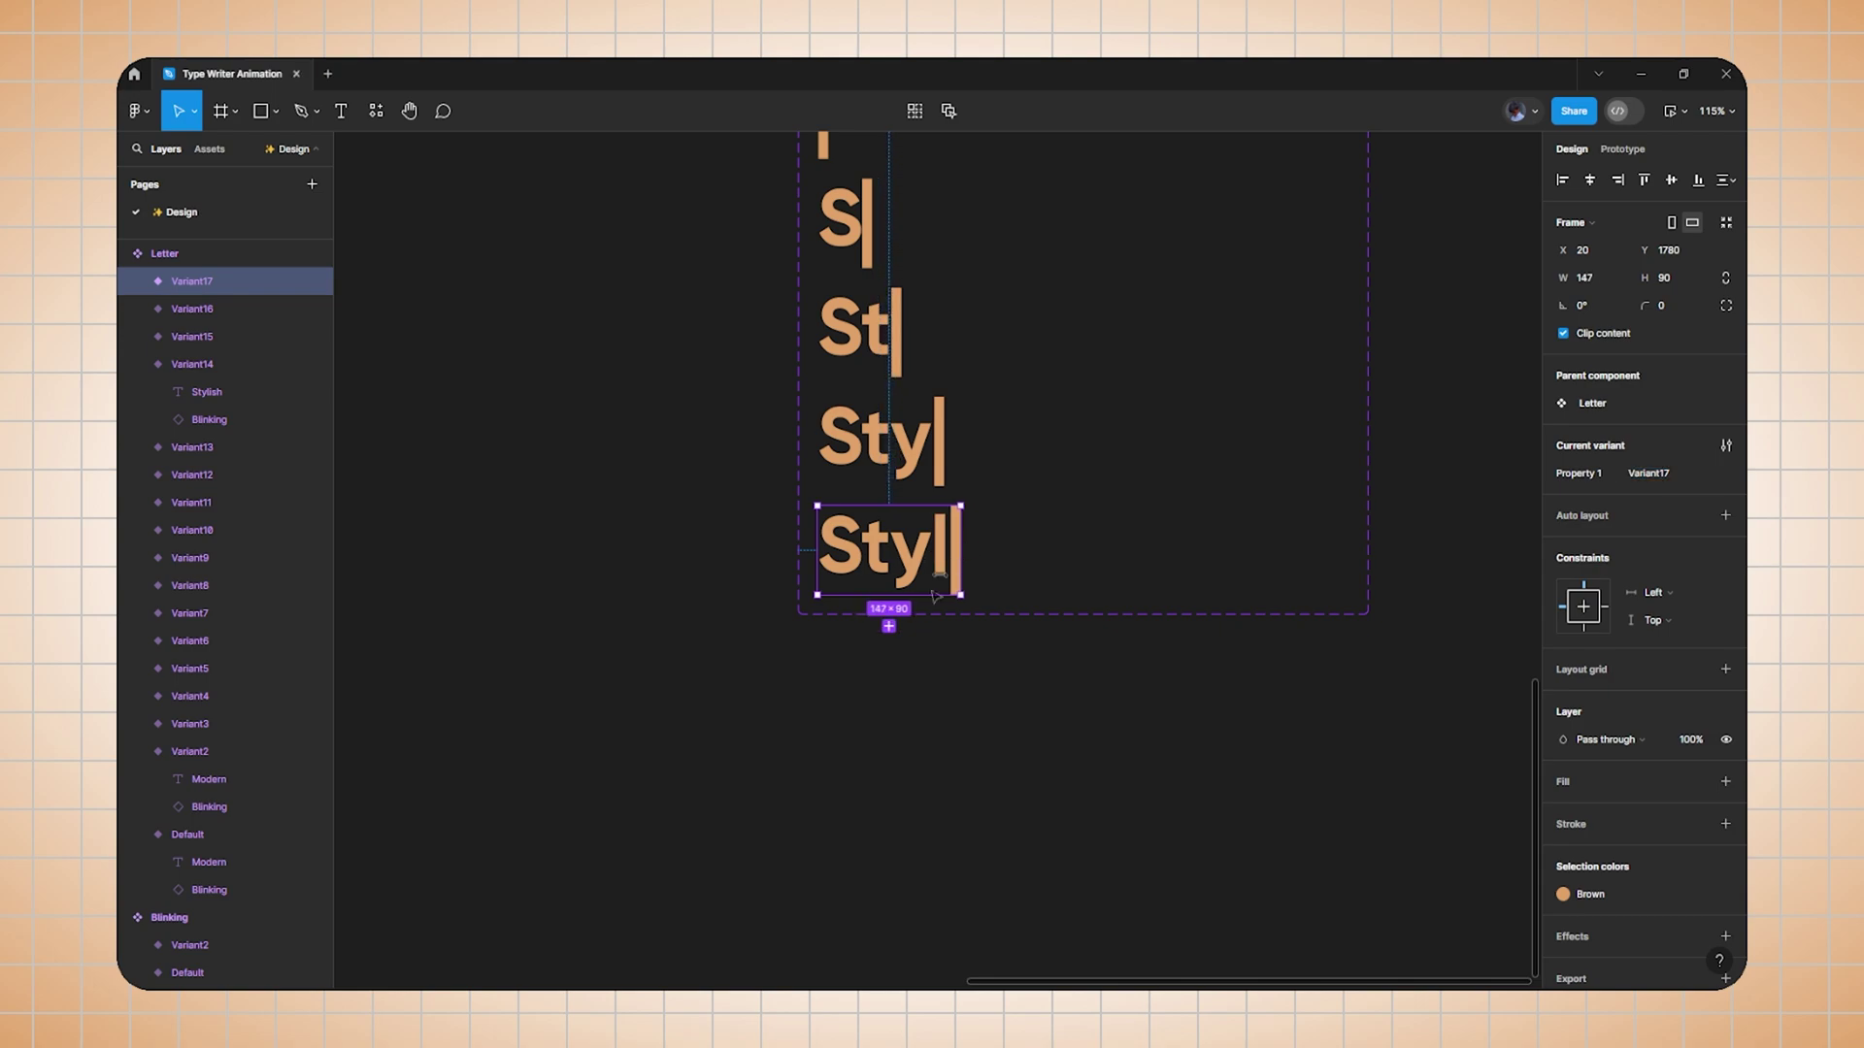
pyautogui.click(880, 626)
pyautogui.write('i')
pyautogui.click(898, 736)
pyautogui.write('s')
pyautogui.moveTo(978, 776); pyautogui.dragTo(1014, 775)
pyautogui.scroll(-3, 917, 727)
pyautogui.click(917, 570)
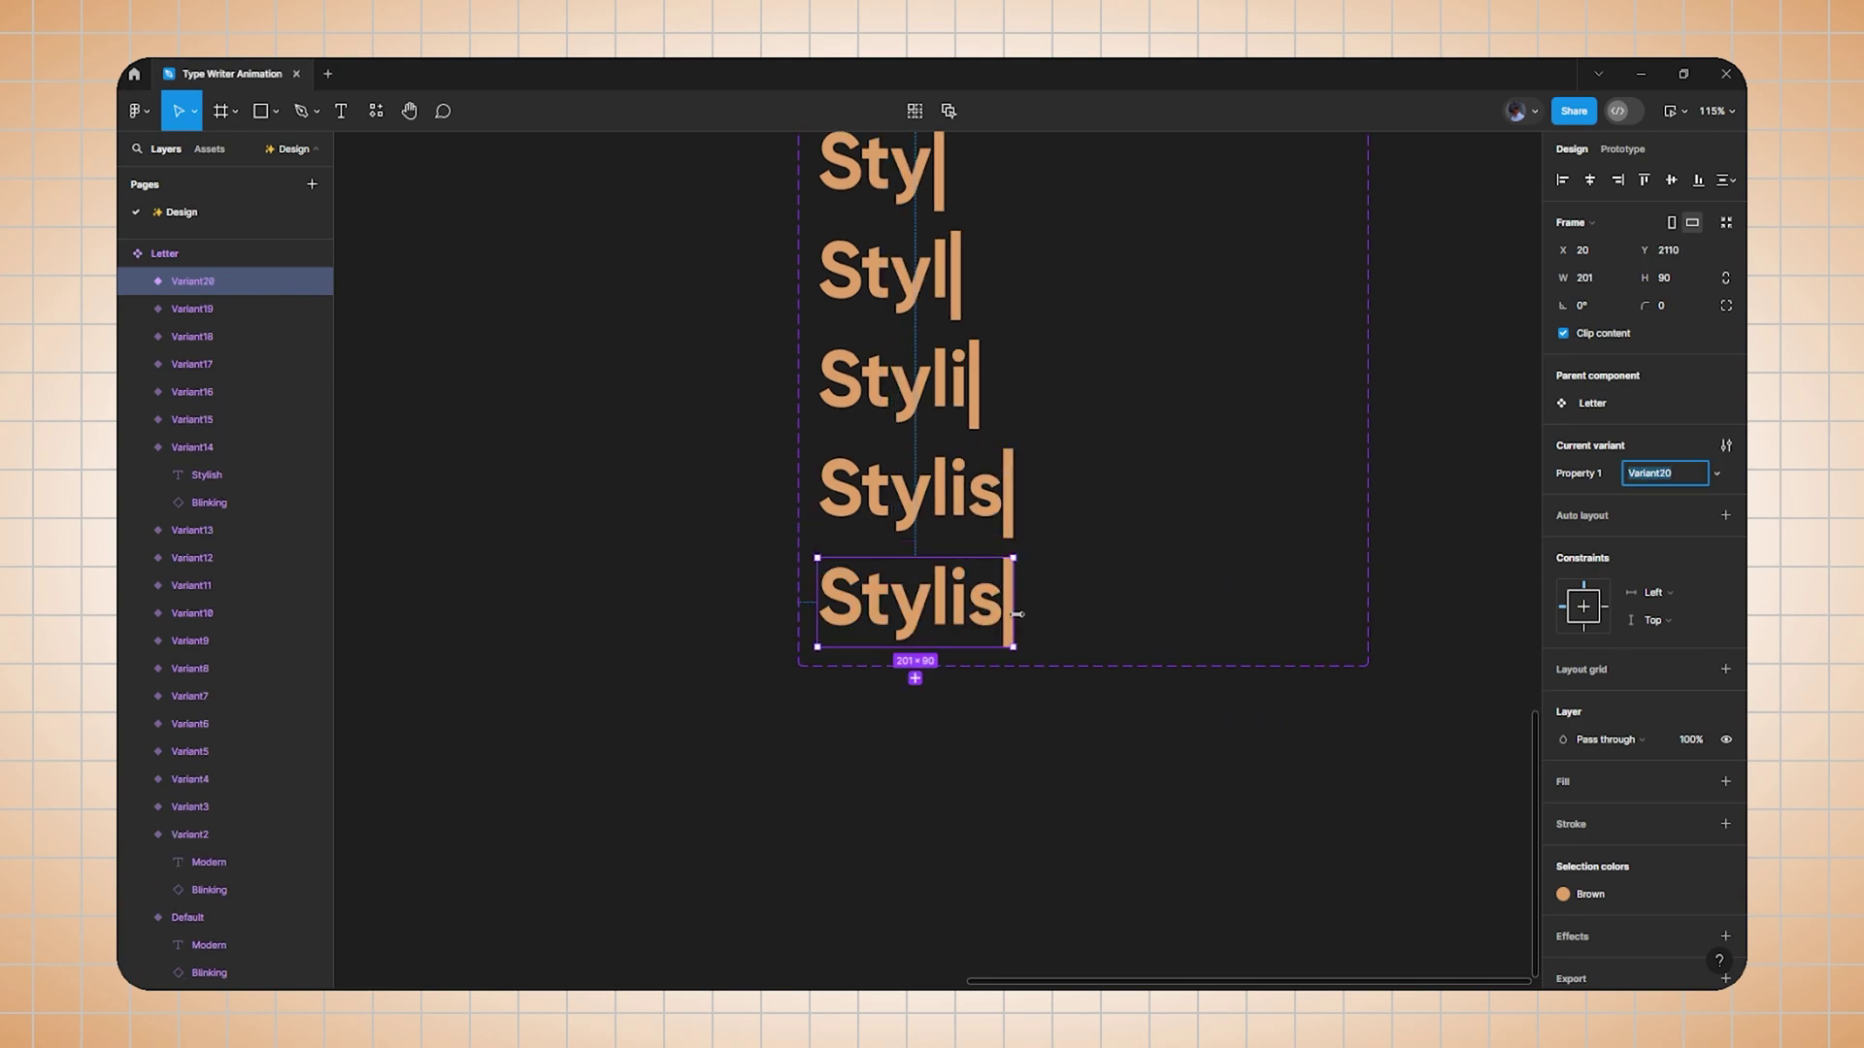
pyautogui.write('h')
pyautogui.moveTo(1011, 603); pyautogui.dragTo(1053, 603)
# Add erasing variants trimming Stylish back to Stylis, Styli and Styl.
pyautogui.click(936, 675)
pyautogui.press('BackSpace')
pyautogui.moveTo(1051, 723); pyautogui.dragTo(1015, 723)
pyautogui.click(917, 787)
pyautogui.press('BackSpace')
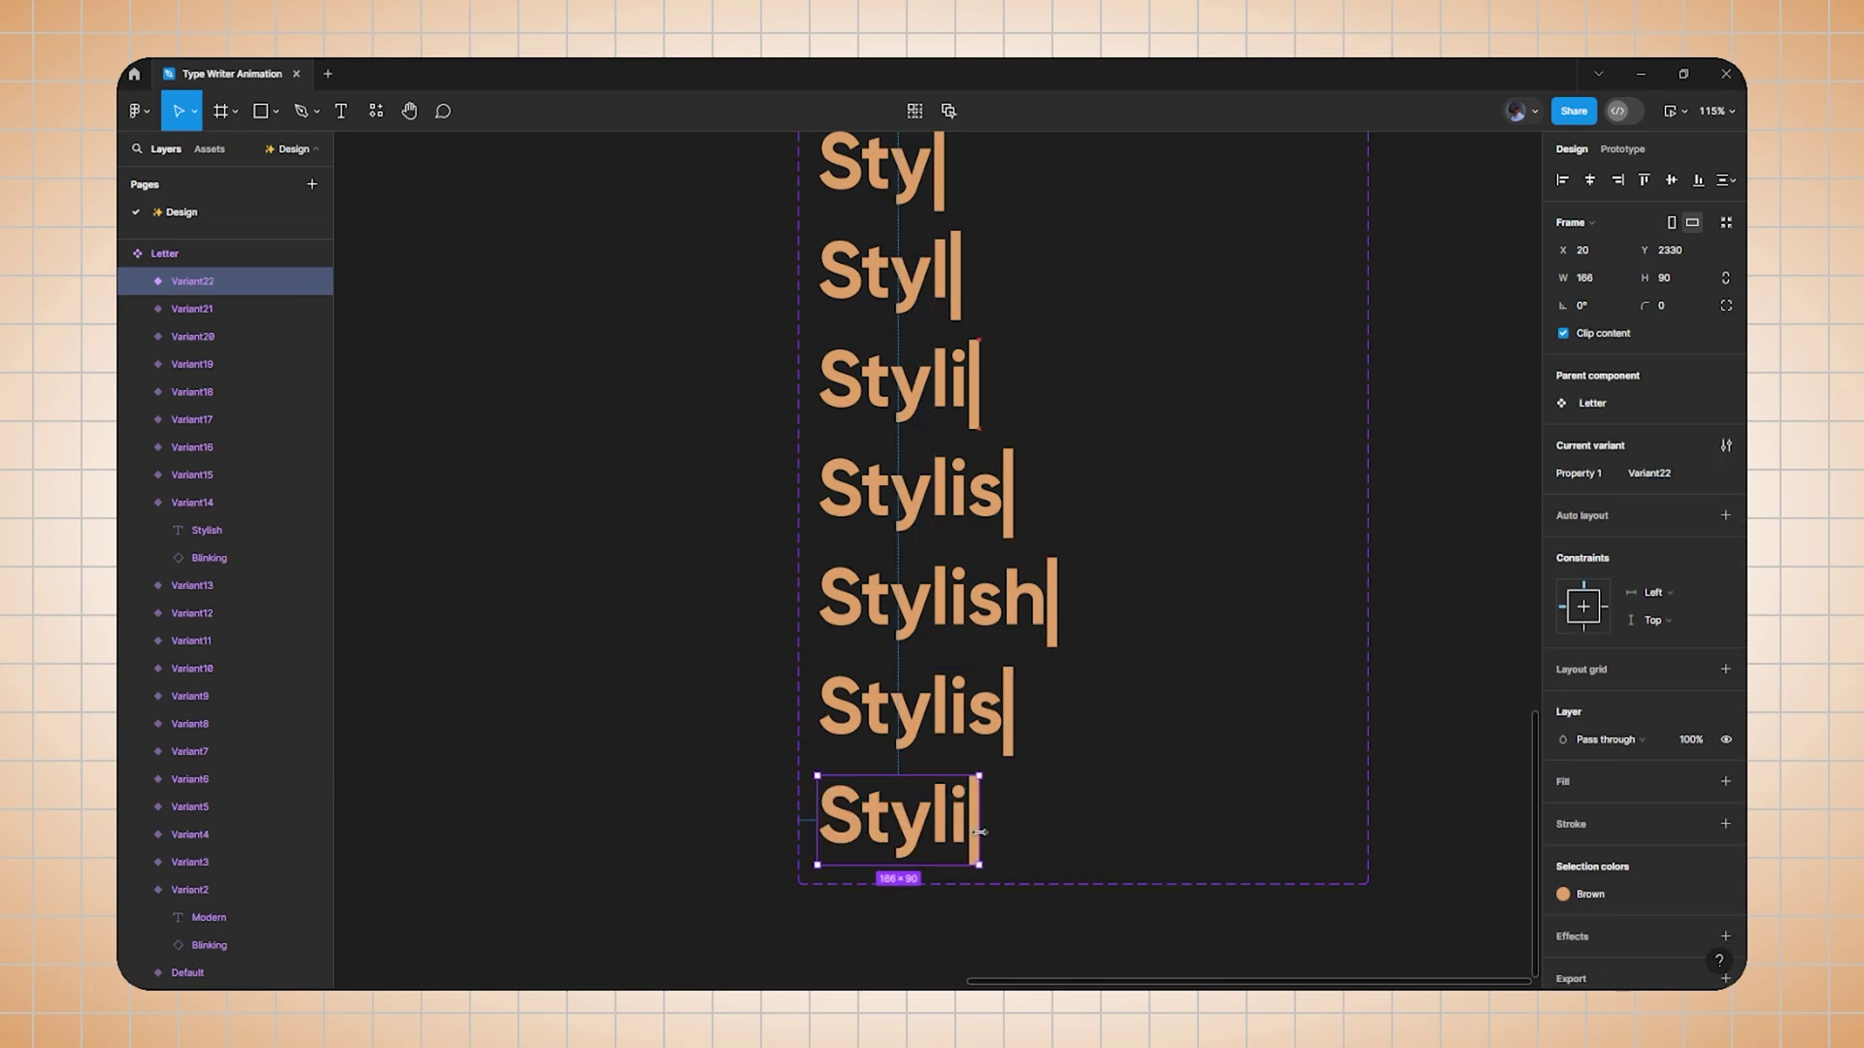
pyautogui.scroll(-4, 917, 796)
pyautogui.press('BackSpace')
pyautogui.moveTo(1015, 581)
pyautogui.mouseDown()
pyautogui.moveTo(934, 580)
pyautogui.moveTo(1003, 580)
pyautogui.moveTo(979, 581)
pyautogui.mouseUp()
pyautogui.click(888, 666)
pyautogui.moveTo(978, 699); pyautogui.dragTo(961, 710)
# Add erasing variants down to Sty, St, S and the bare cursor at Variant27.
pyautogui.click(888, 775)
pyautogui.press('BackSpace')
pyautogui.click(886, 889)
pyautogui.press('BackSpace')
pyautogui.moveTo(959, 918); pyautogui.dragTo(900, 917)
pyautogui.scroll(-3, 945, 806)
pyautogui.click(858, 718)
pyautogui.scroll(-3, 873, 737)
pyautogui.press('BackSpace')
pyautogui.click(858, 618)
pyautogui.press('BackSpace')
pyautogui.moveTo(900, 653); pyautogui.dragTo(828, 658)
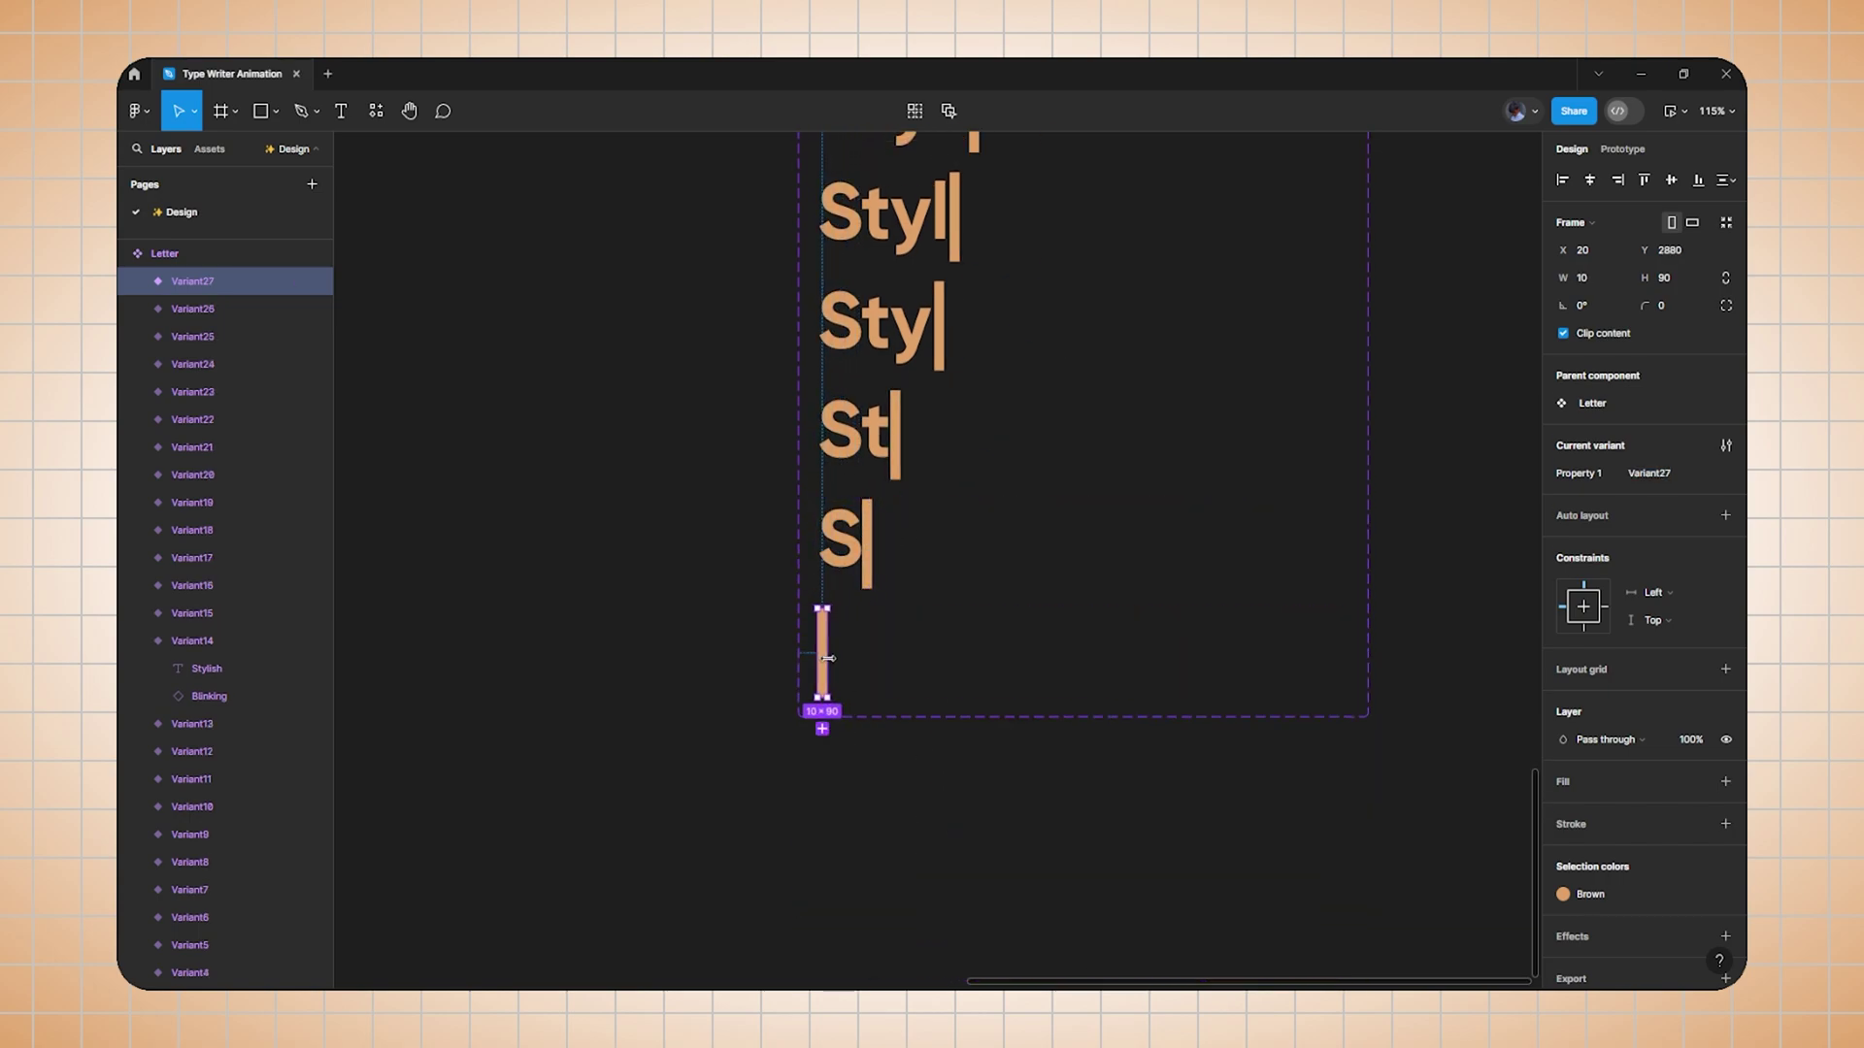
pyautogui.scroll(-5, 985, 616)
# Select the Default blank-cursor variant at the top of the Letter set and show its prototype settings.
pyautogui.scroll(3, 933, 472)
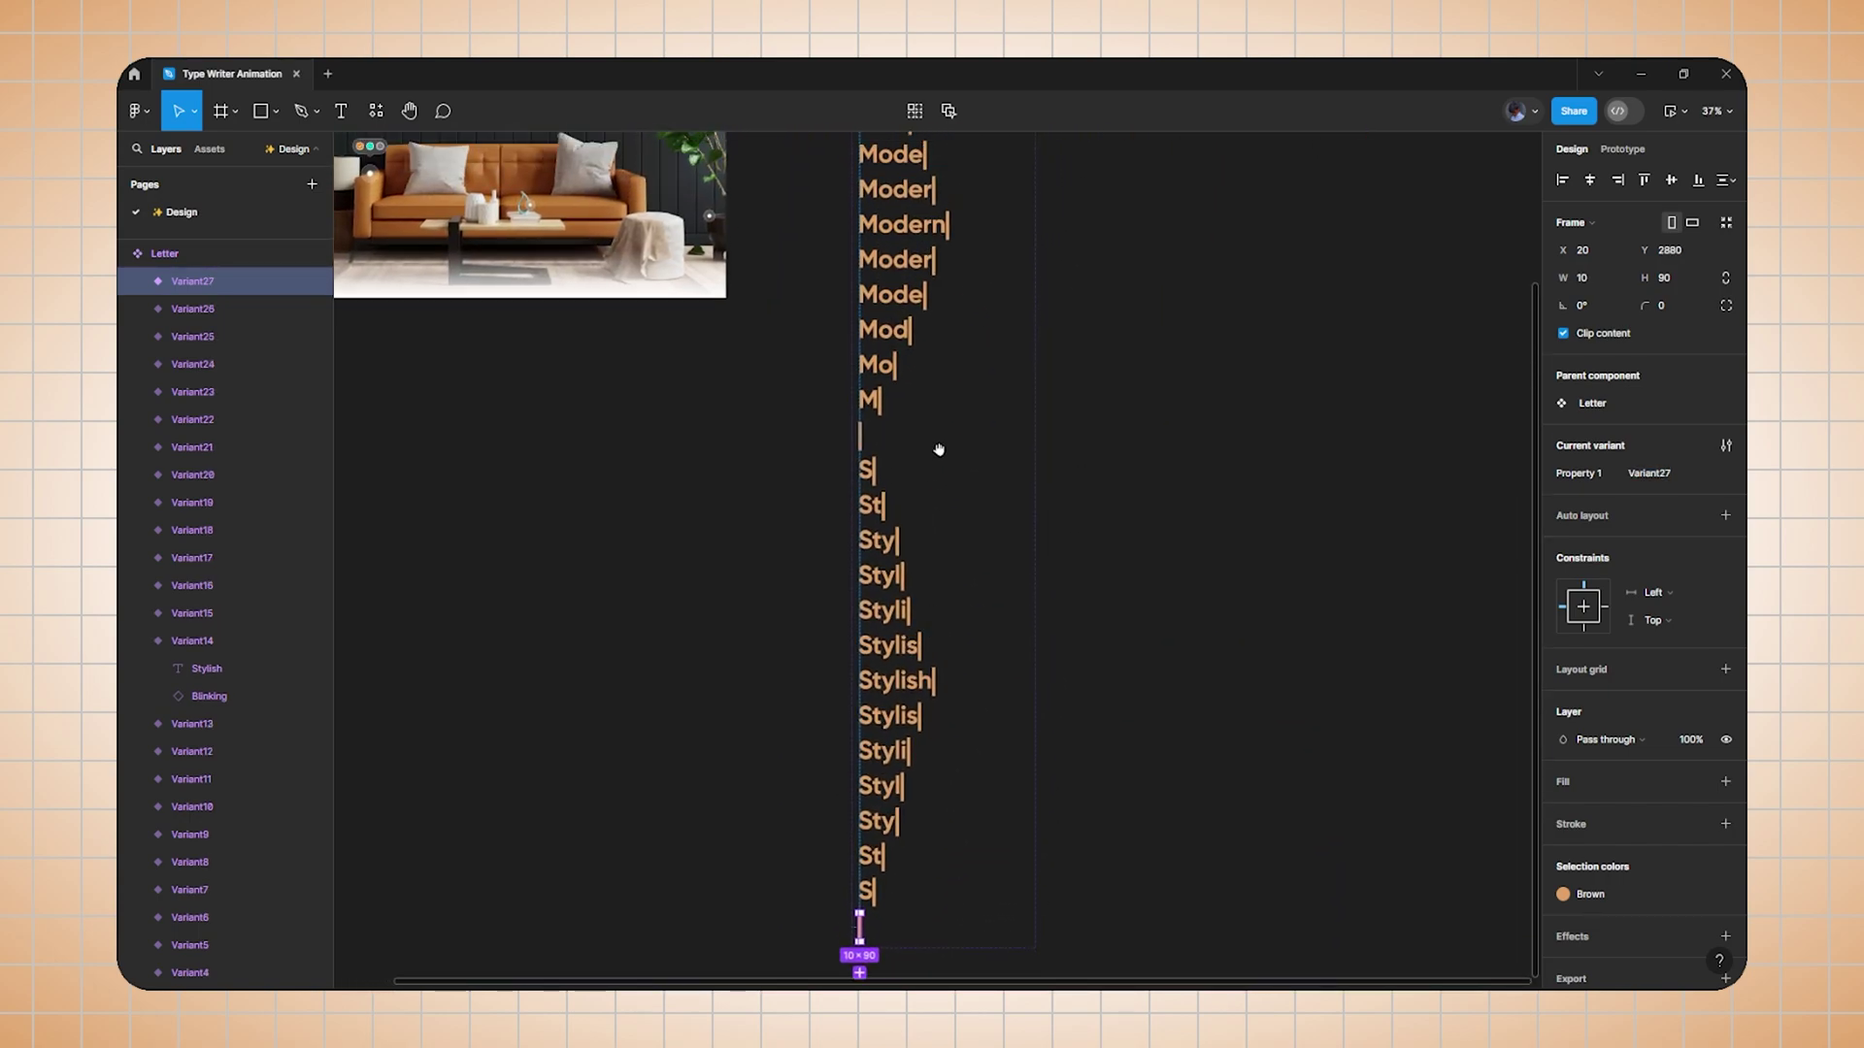
pyautogui.scroll(2, 933, 471)
pyautogui.moveTo(902, 366); pyautogui.dragTo(870, 388)
pyautogui.scroll(2, 845, 352)
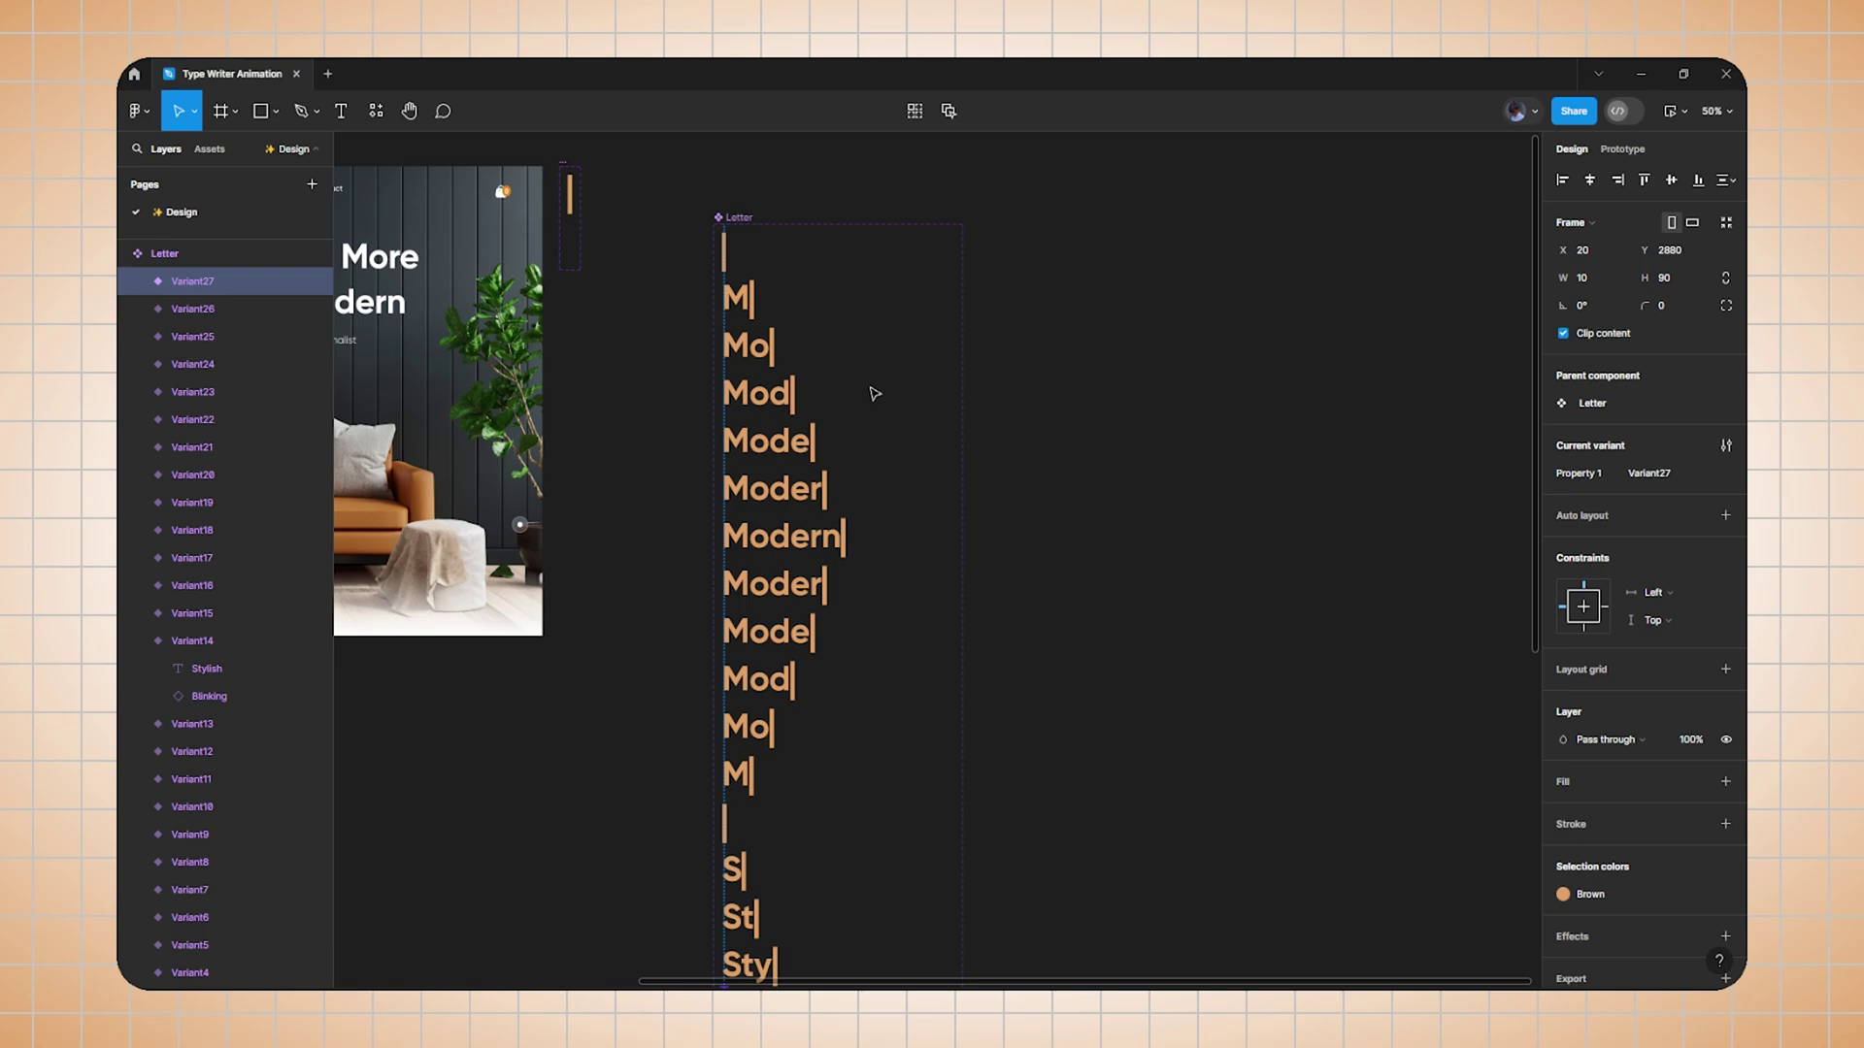
pyautogui.scroll(5, 738, 243)
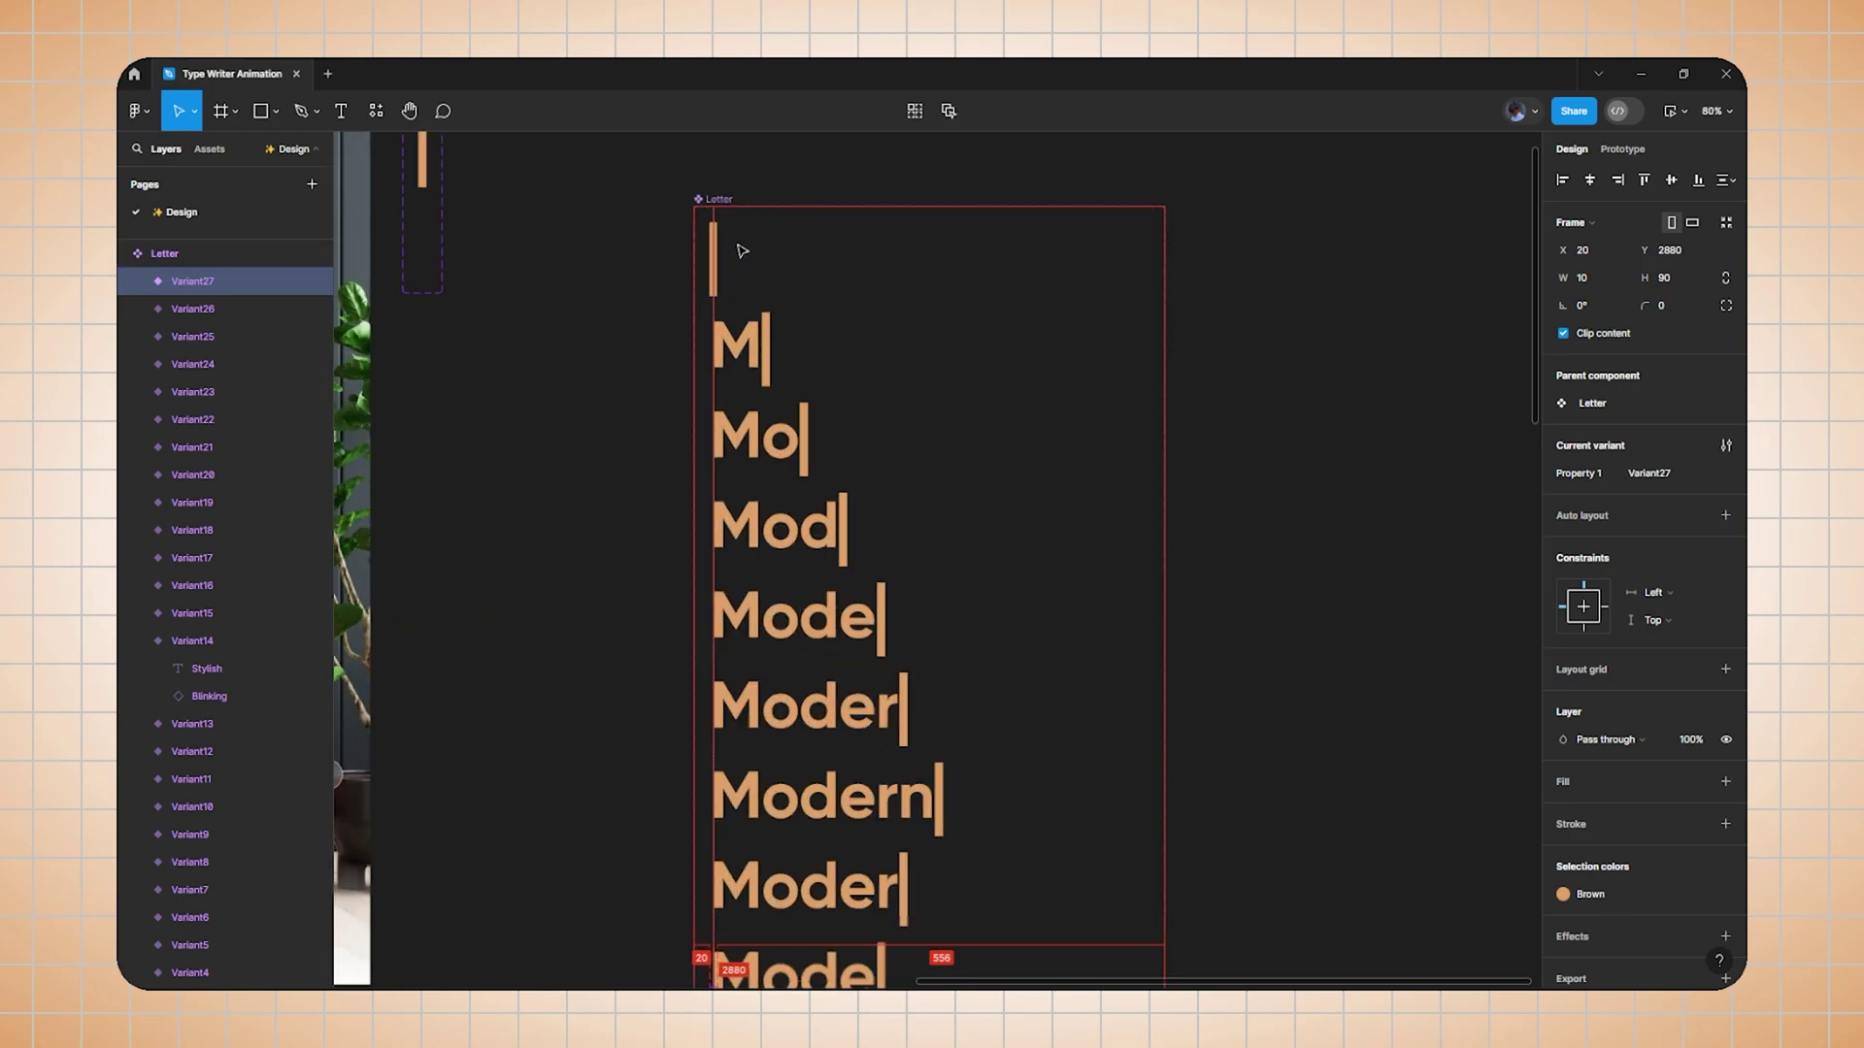
pyautogui.click(711, 285)
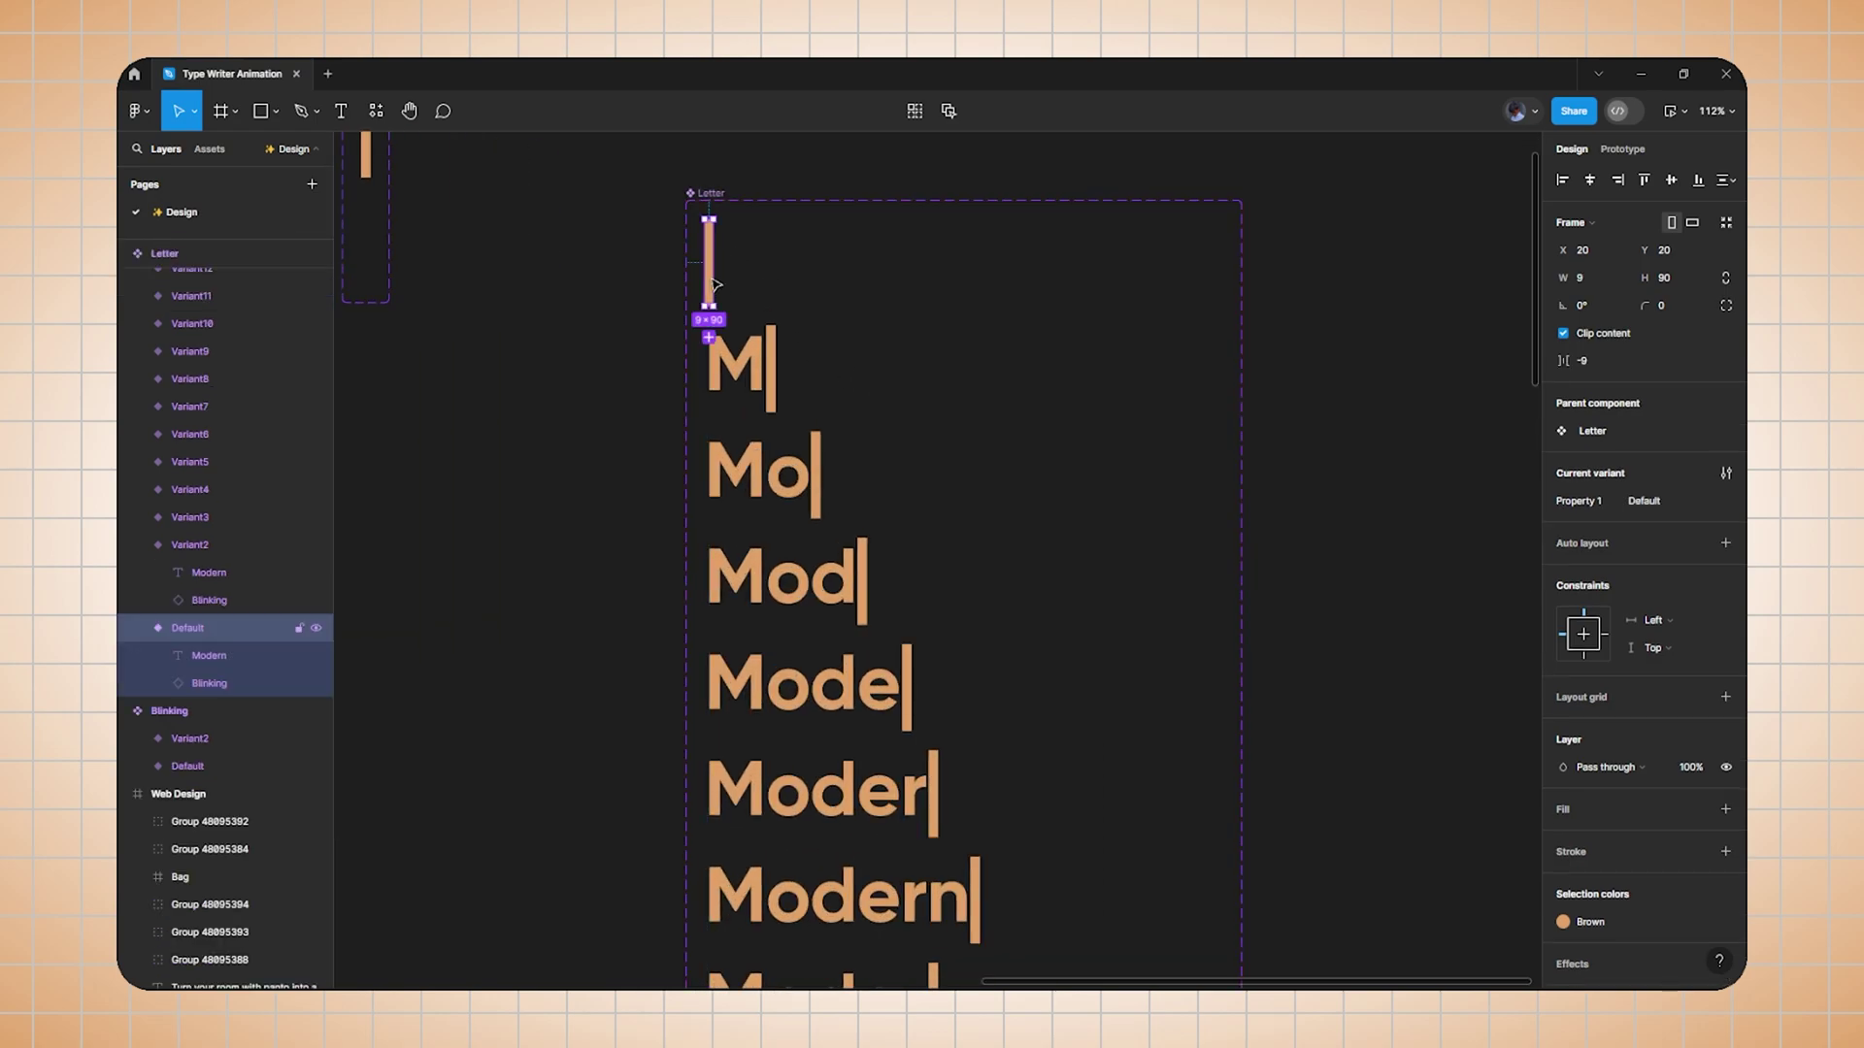
pyautogui.click(1619, 149)
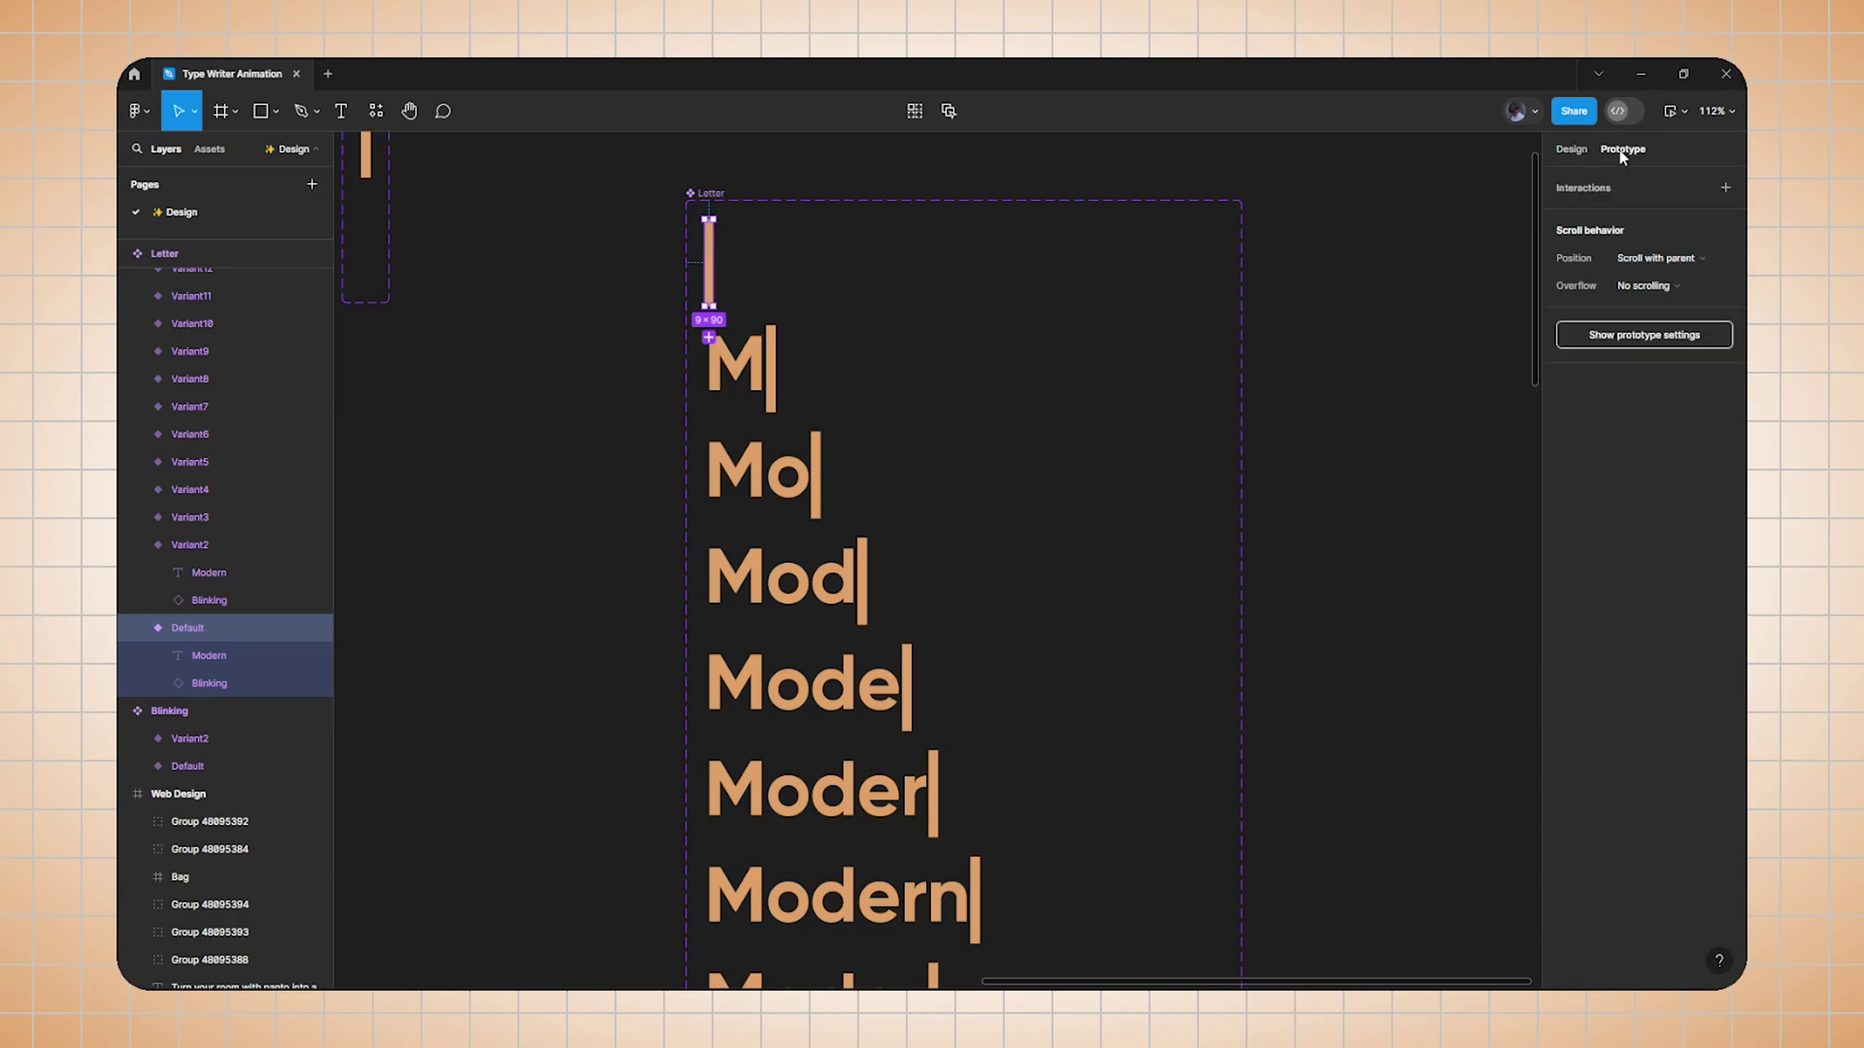
# Link the Default variant to Variant2 with an After delay, 200ms, Instant interaction.
pyautogui.scroll(2, 728, 253)
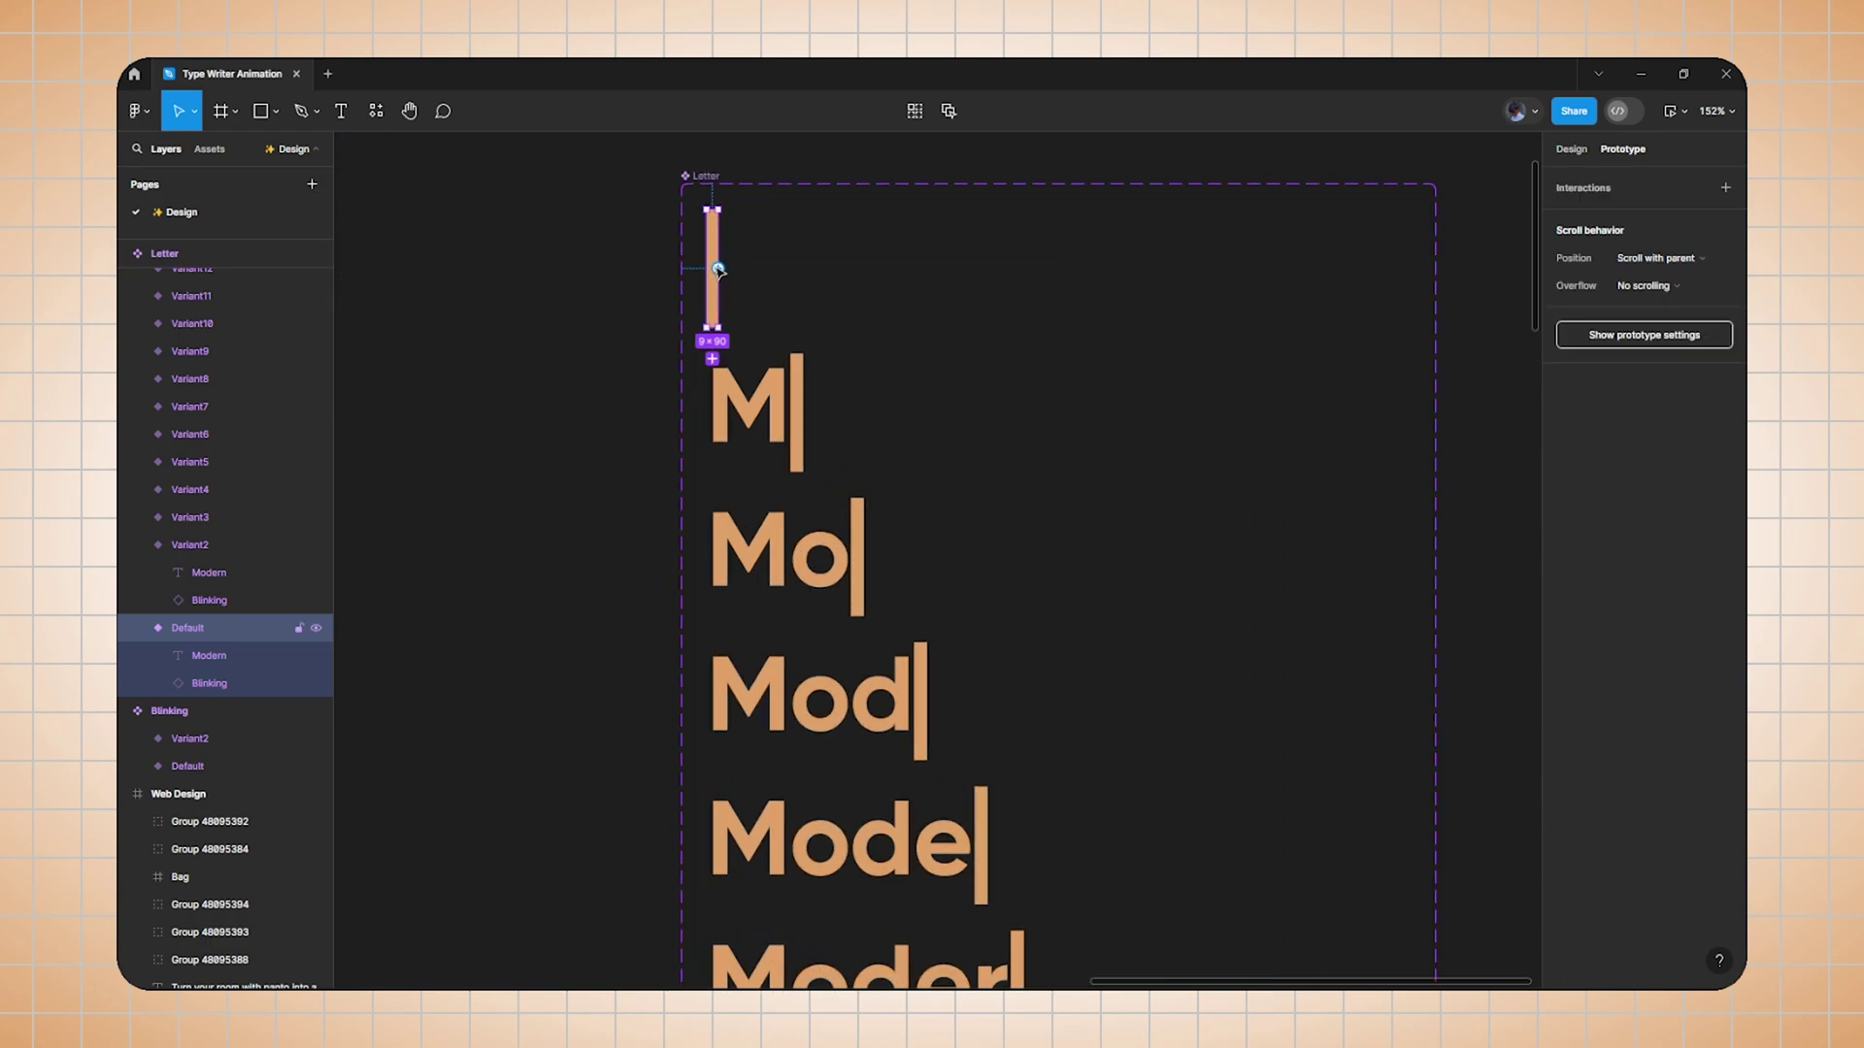
pyautogui.moveTo(719, 269); pyautogui.dragTo(772, 391)
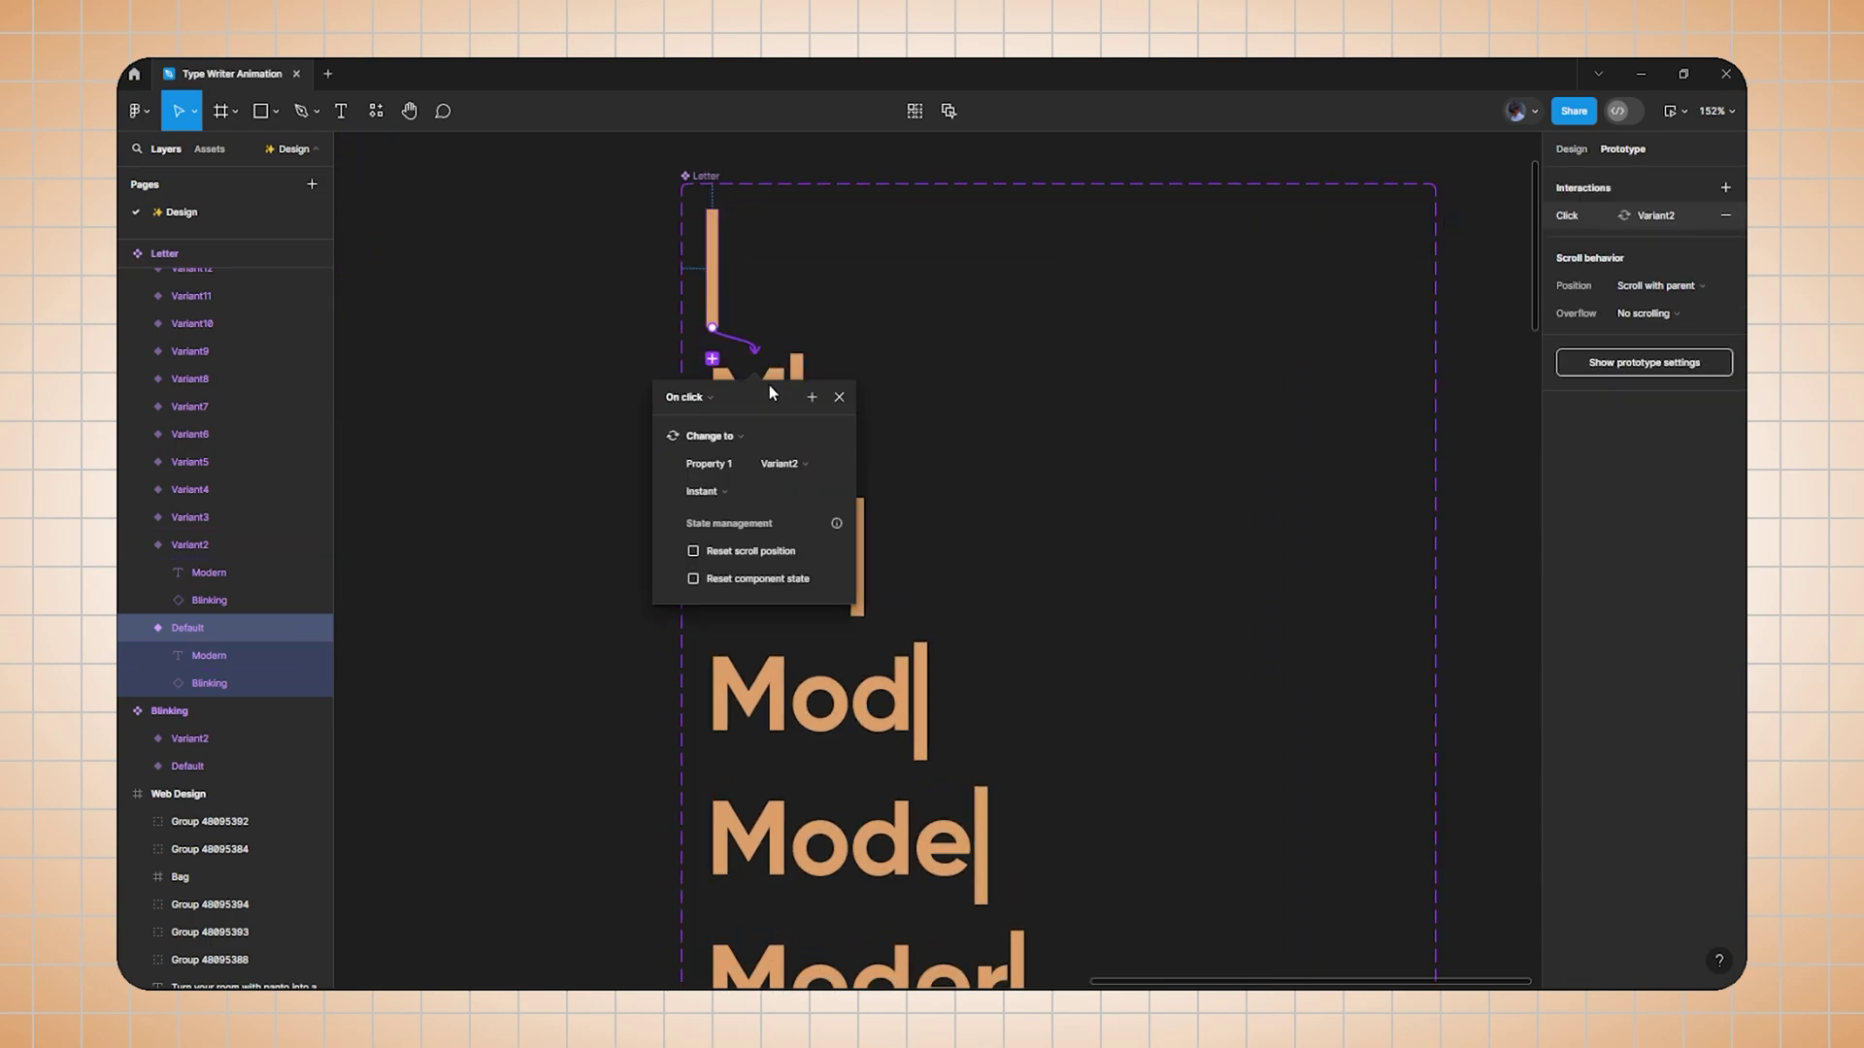
pyautogui.click(713, 400)
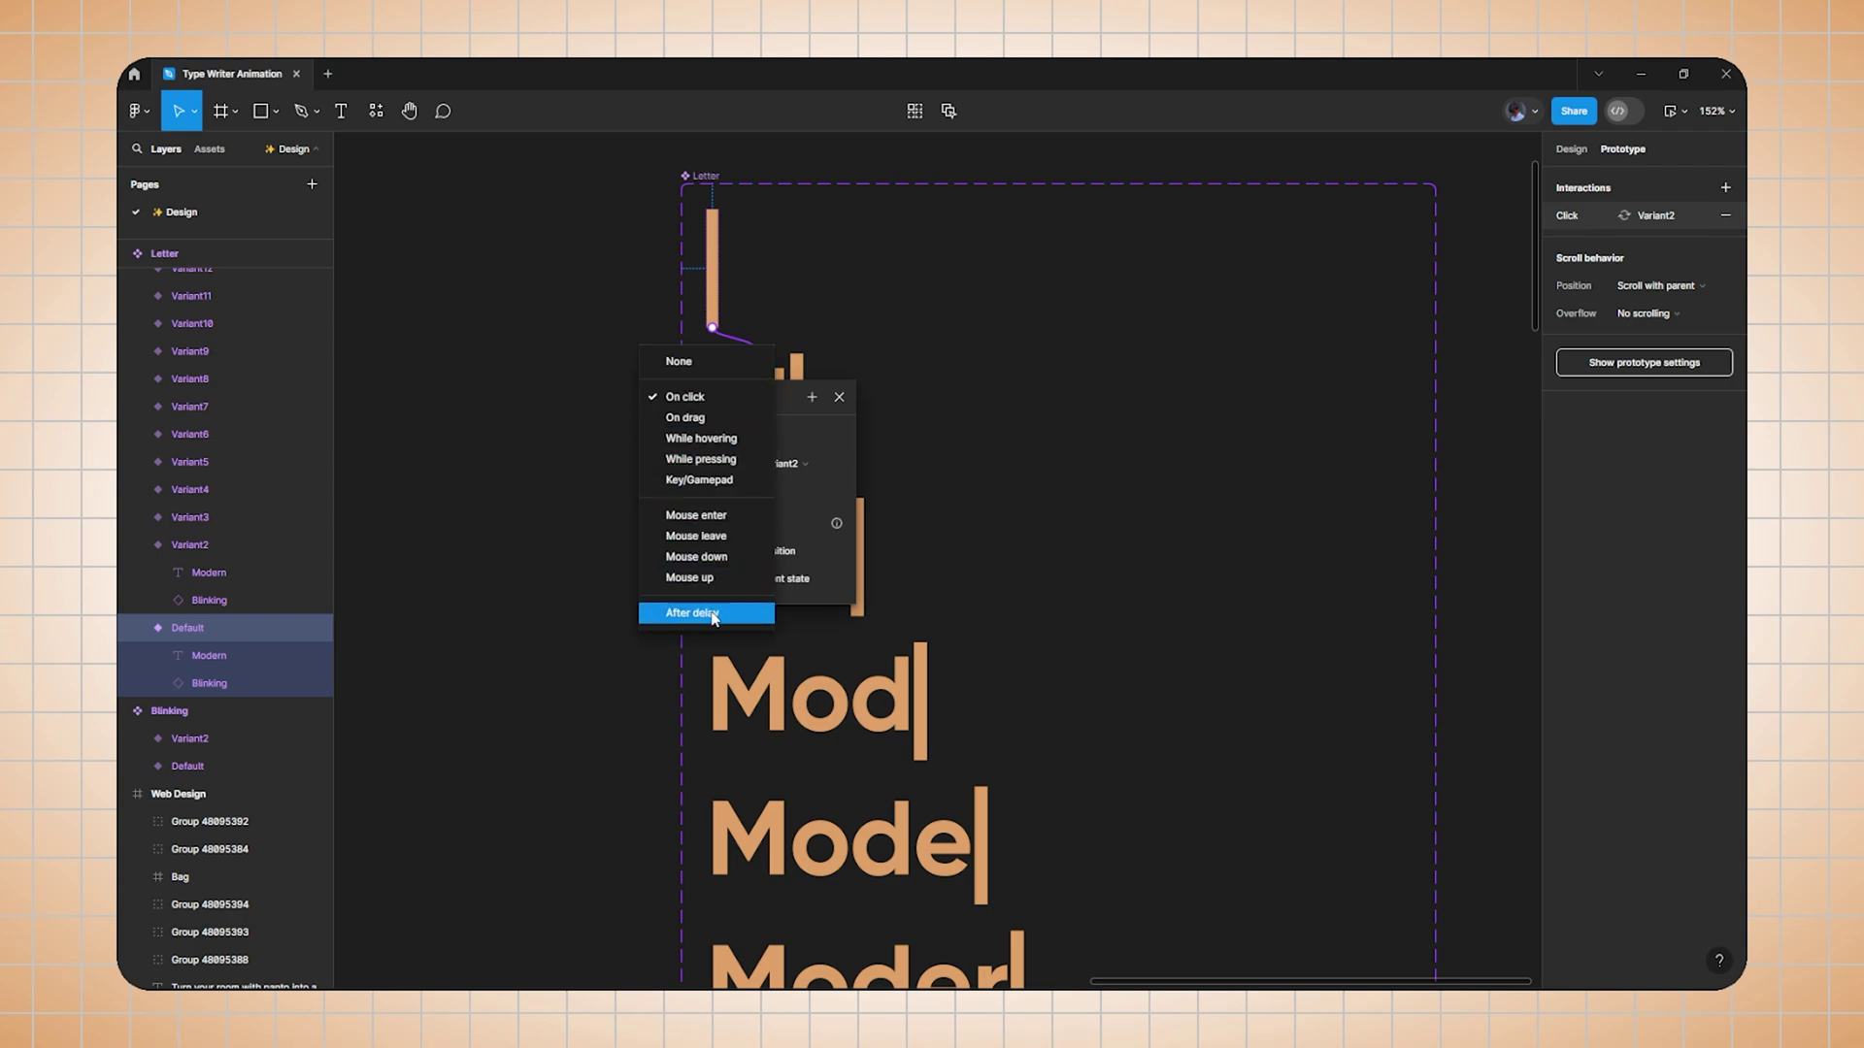
pyautogui.click(713, 618)
pyautogui.click(701, 427)
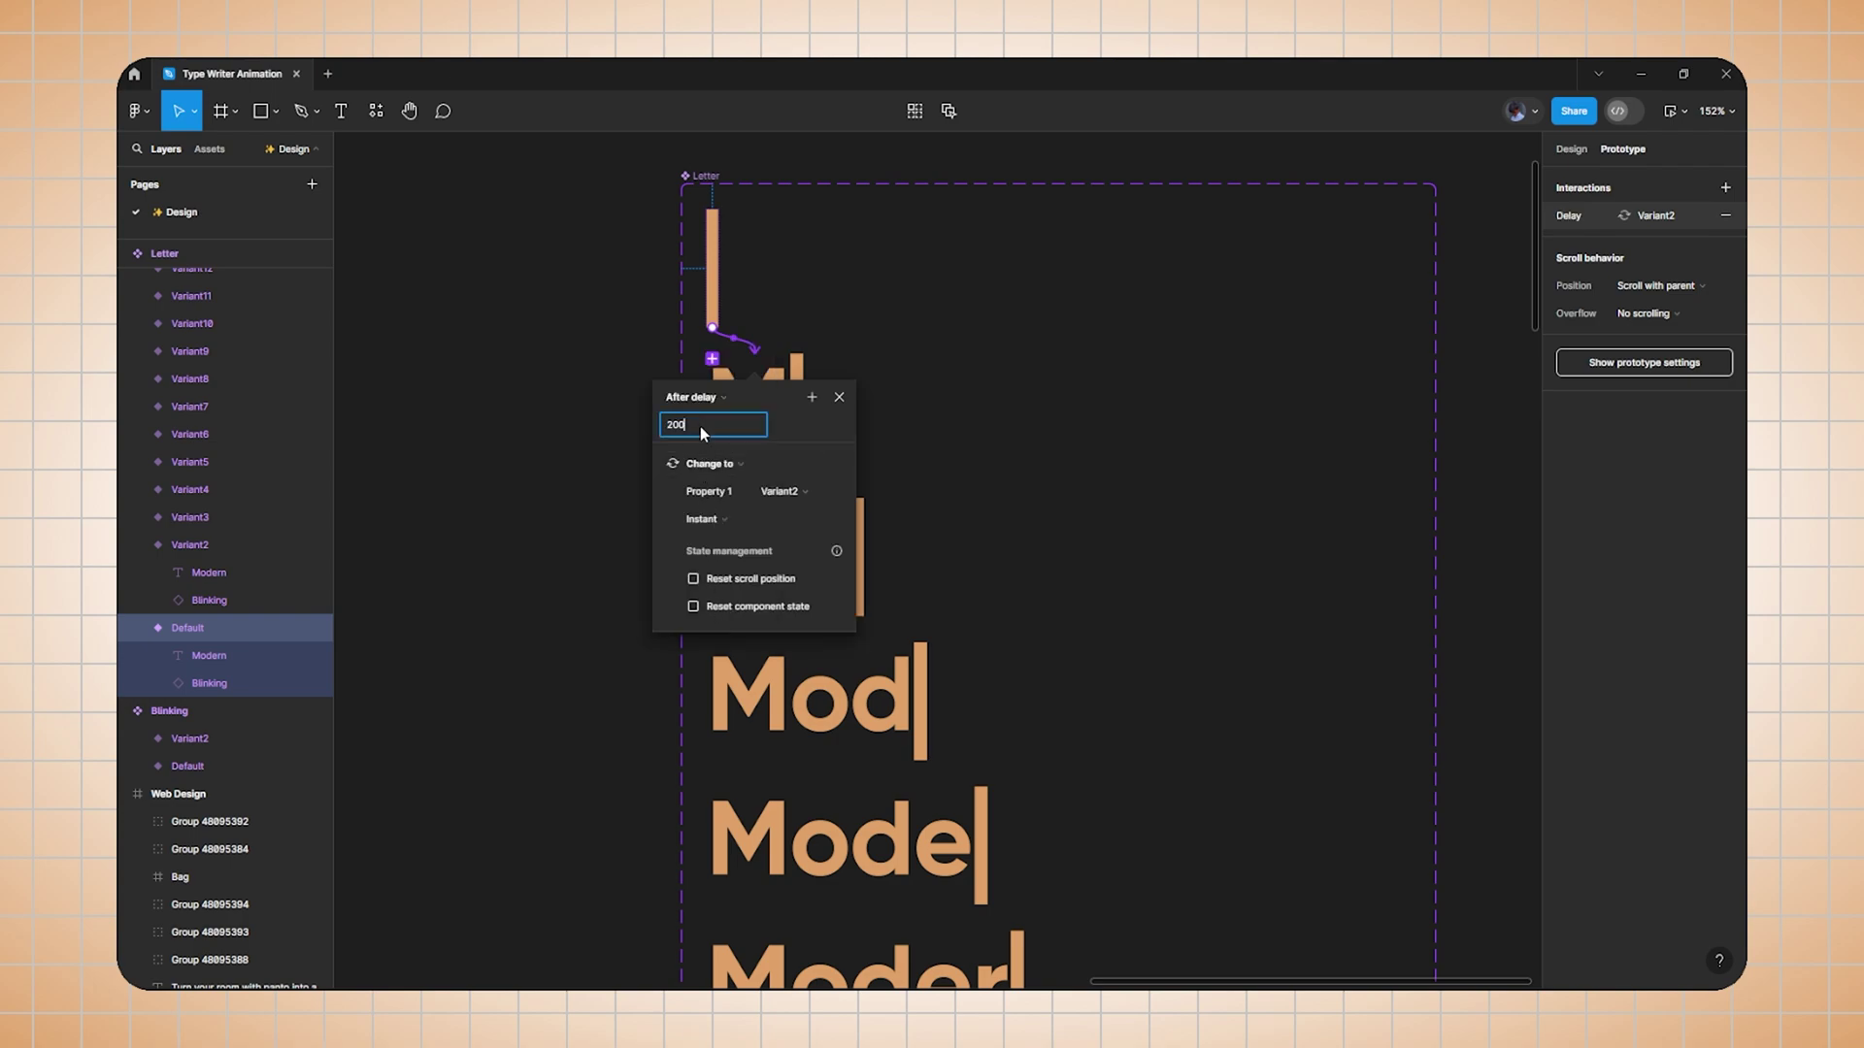
pyautogui.click(738, 520)
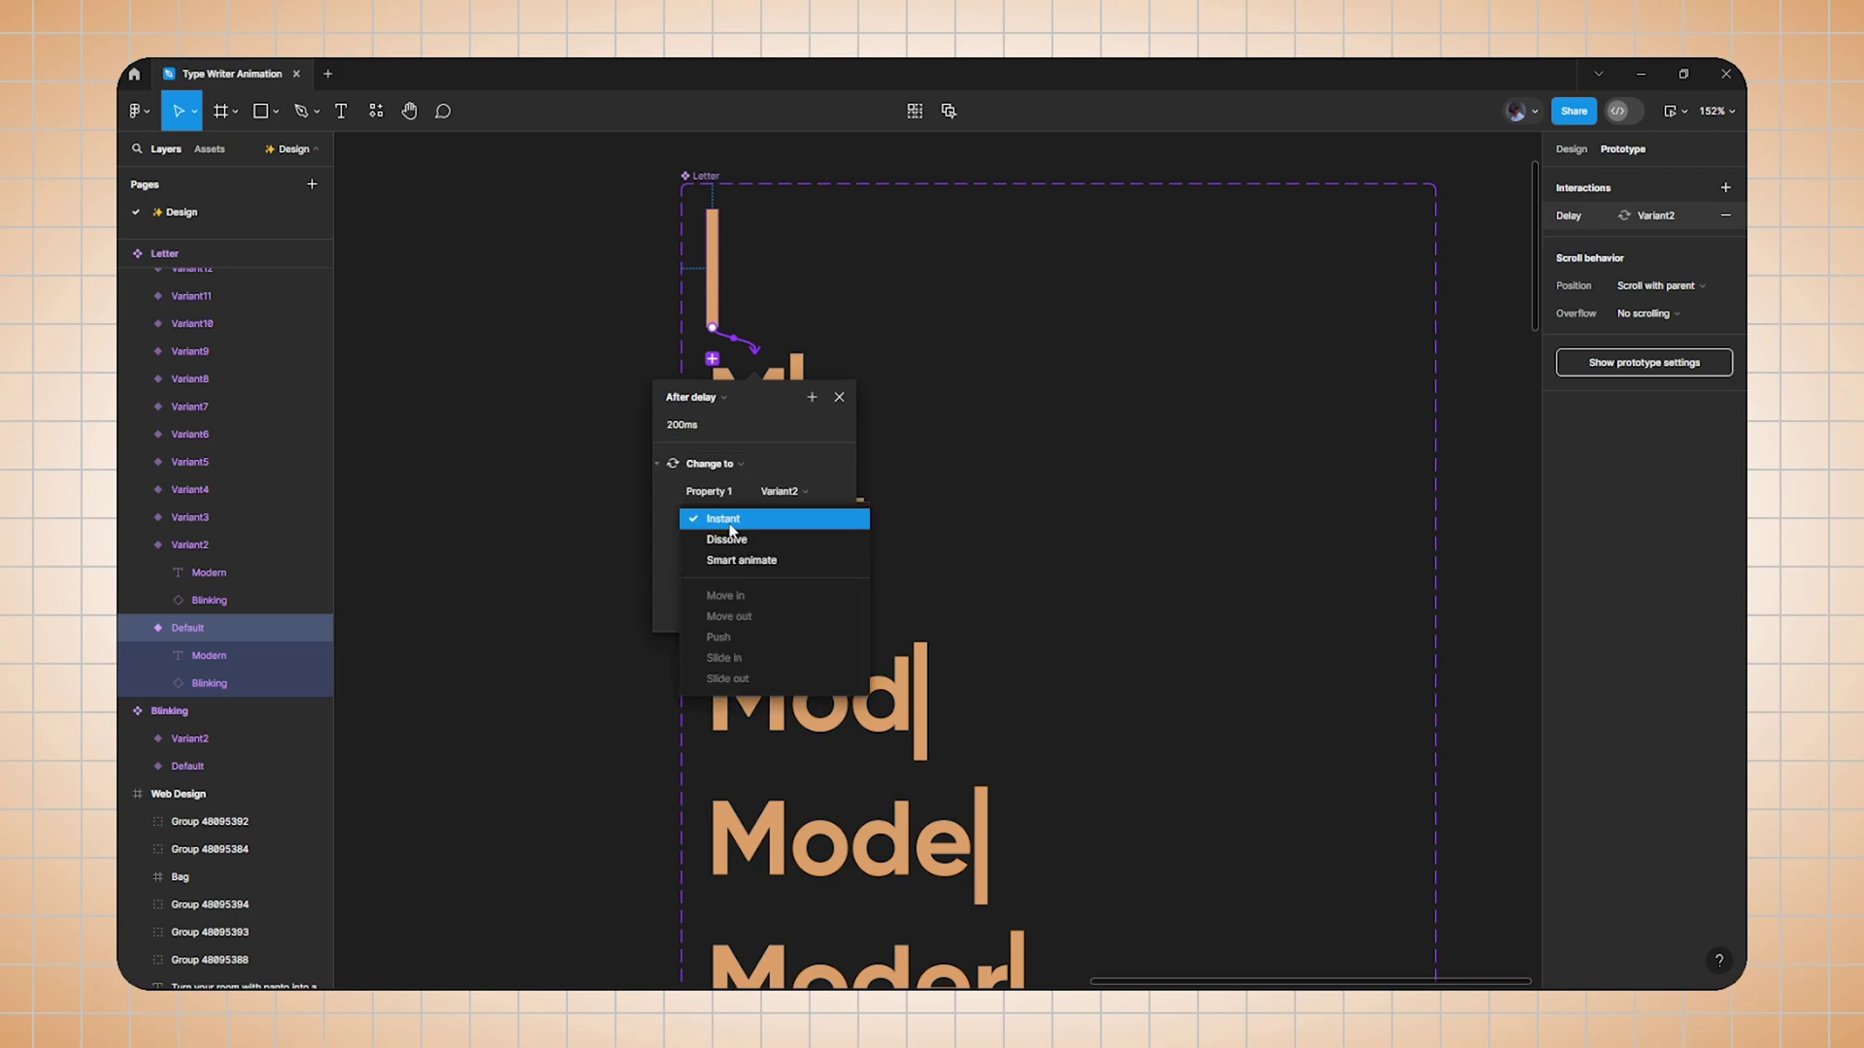
pyautogui.click(730, 526)
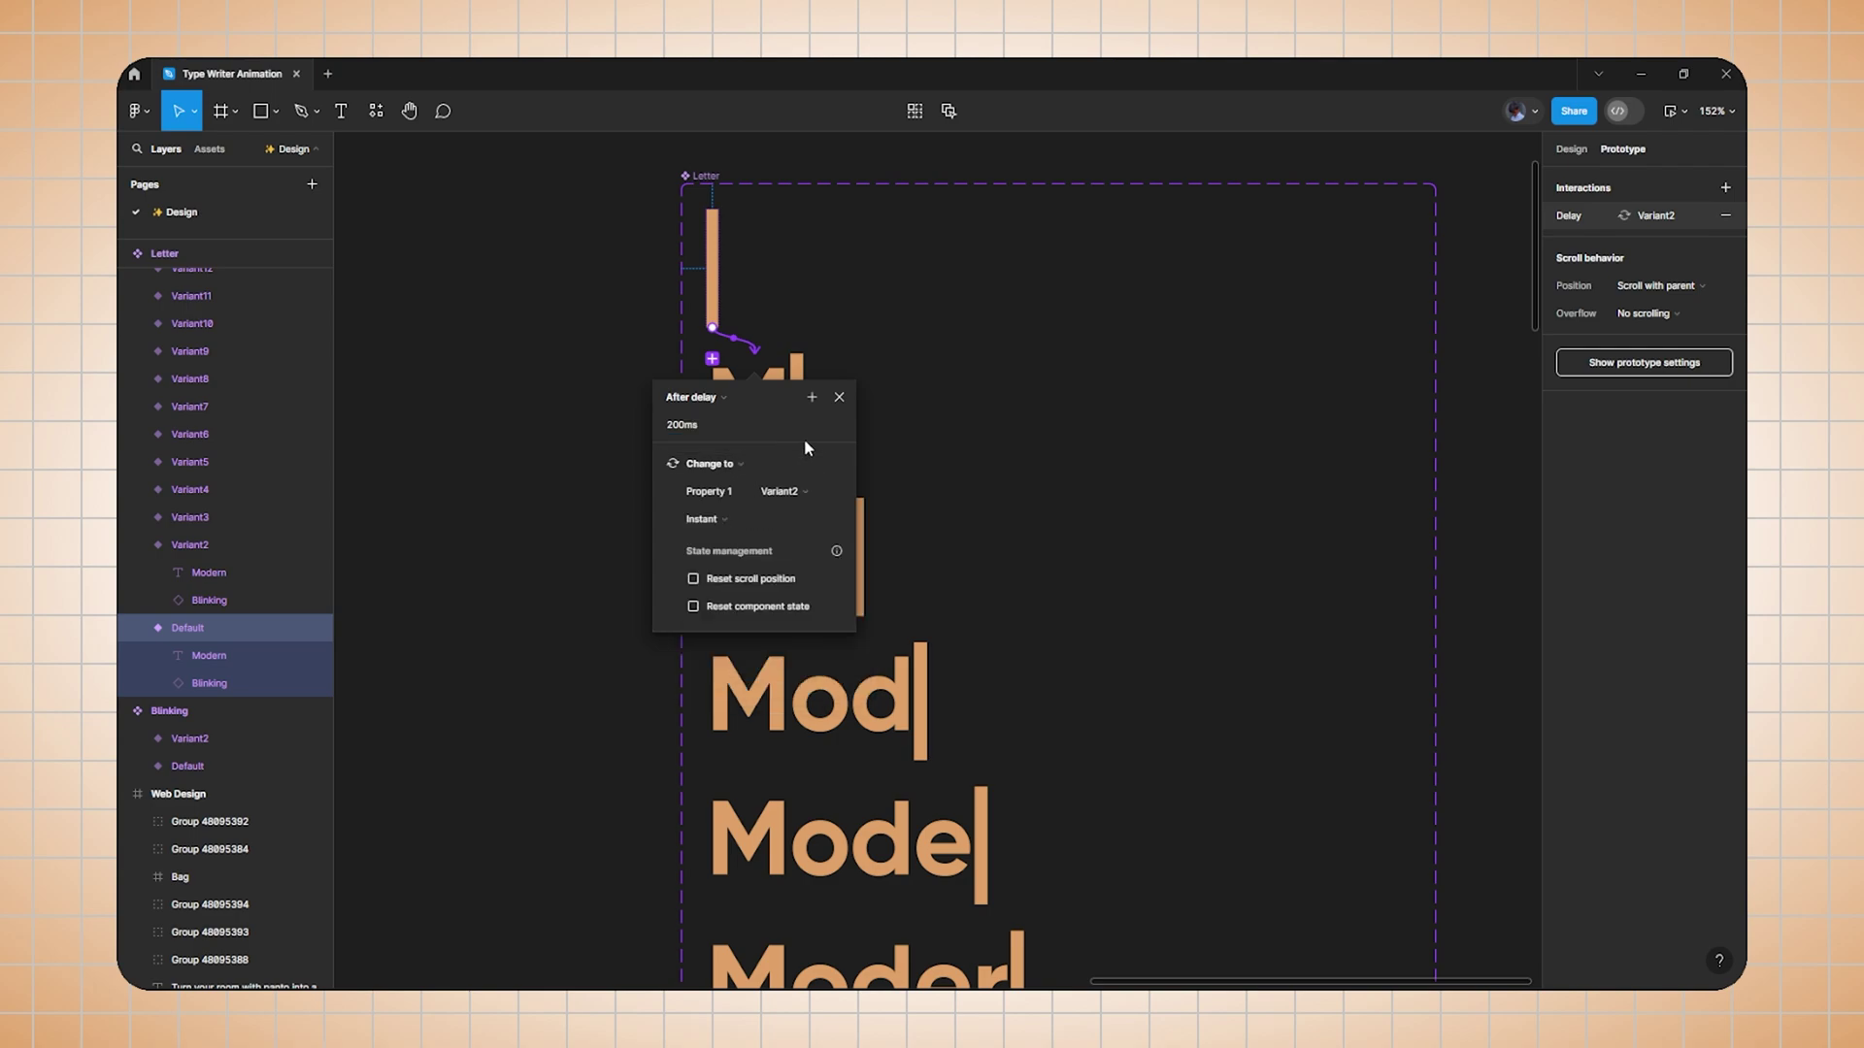
pyautogui.click(838, 399)
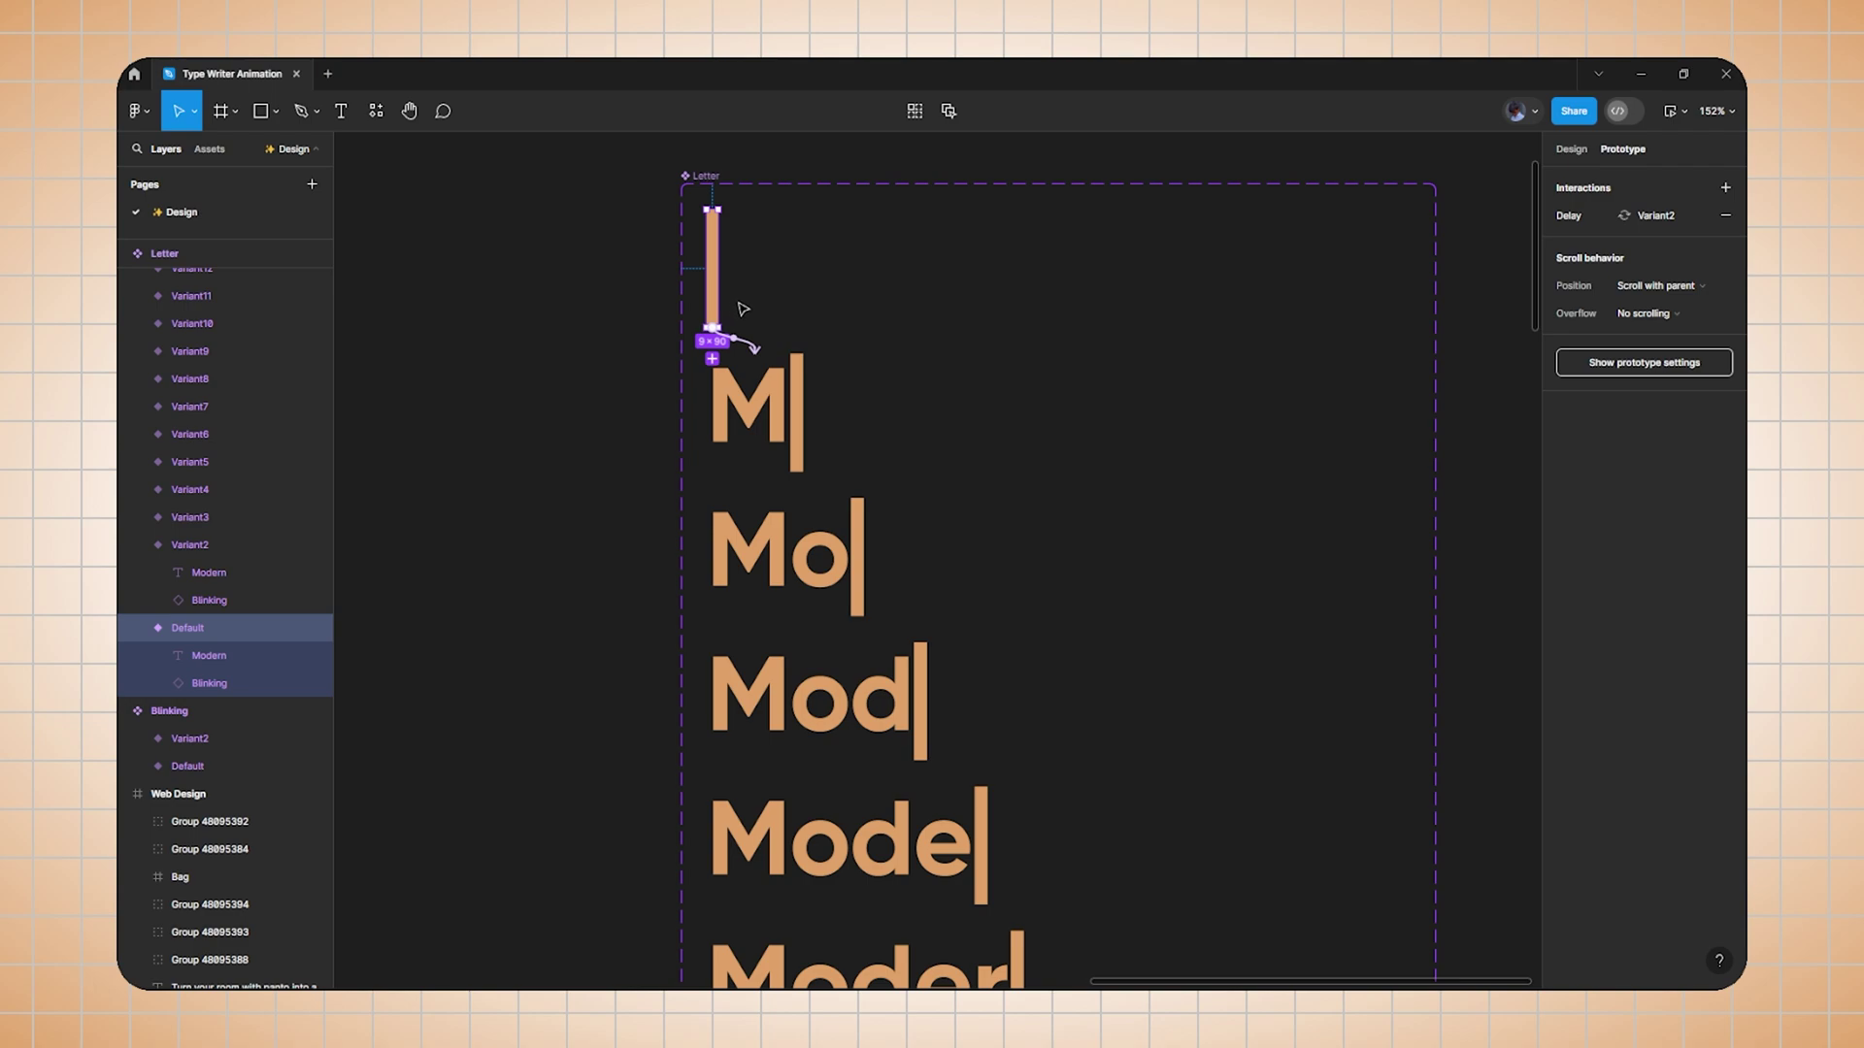
# Review the delay interaction, then select the M variant through Variant27.
pyautogui.click(1576, 218)
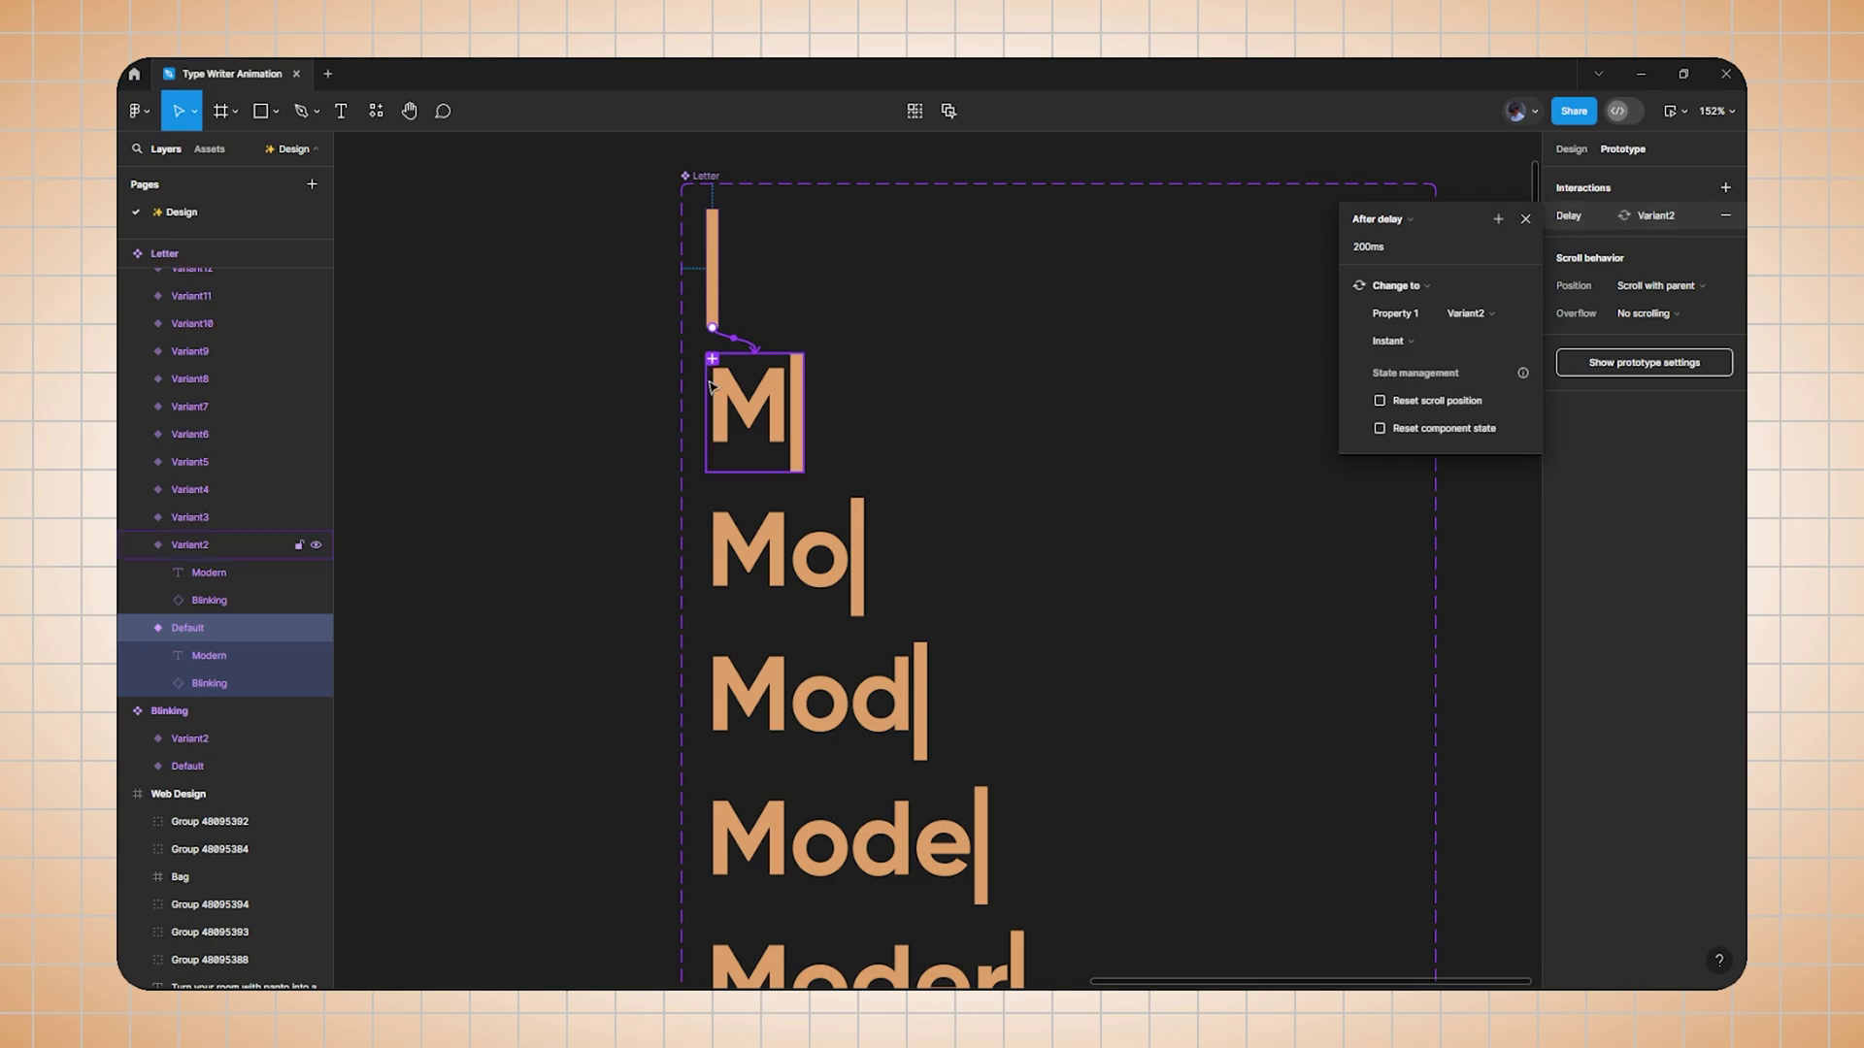
pyautogui.click(587, 388)
pyautogui.scroll(-5, 586, 388)
pyautogui.scroll(-10, 586, 389)
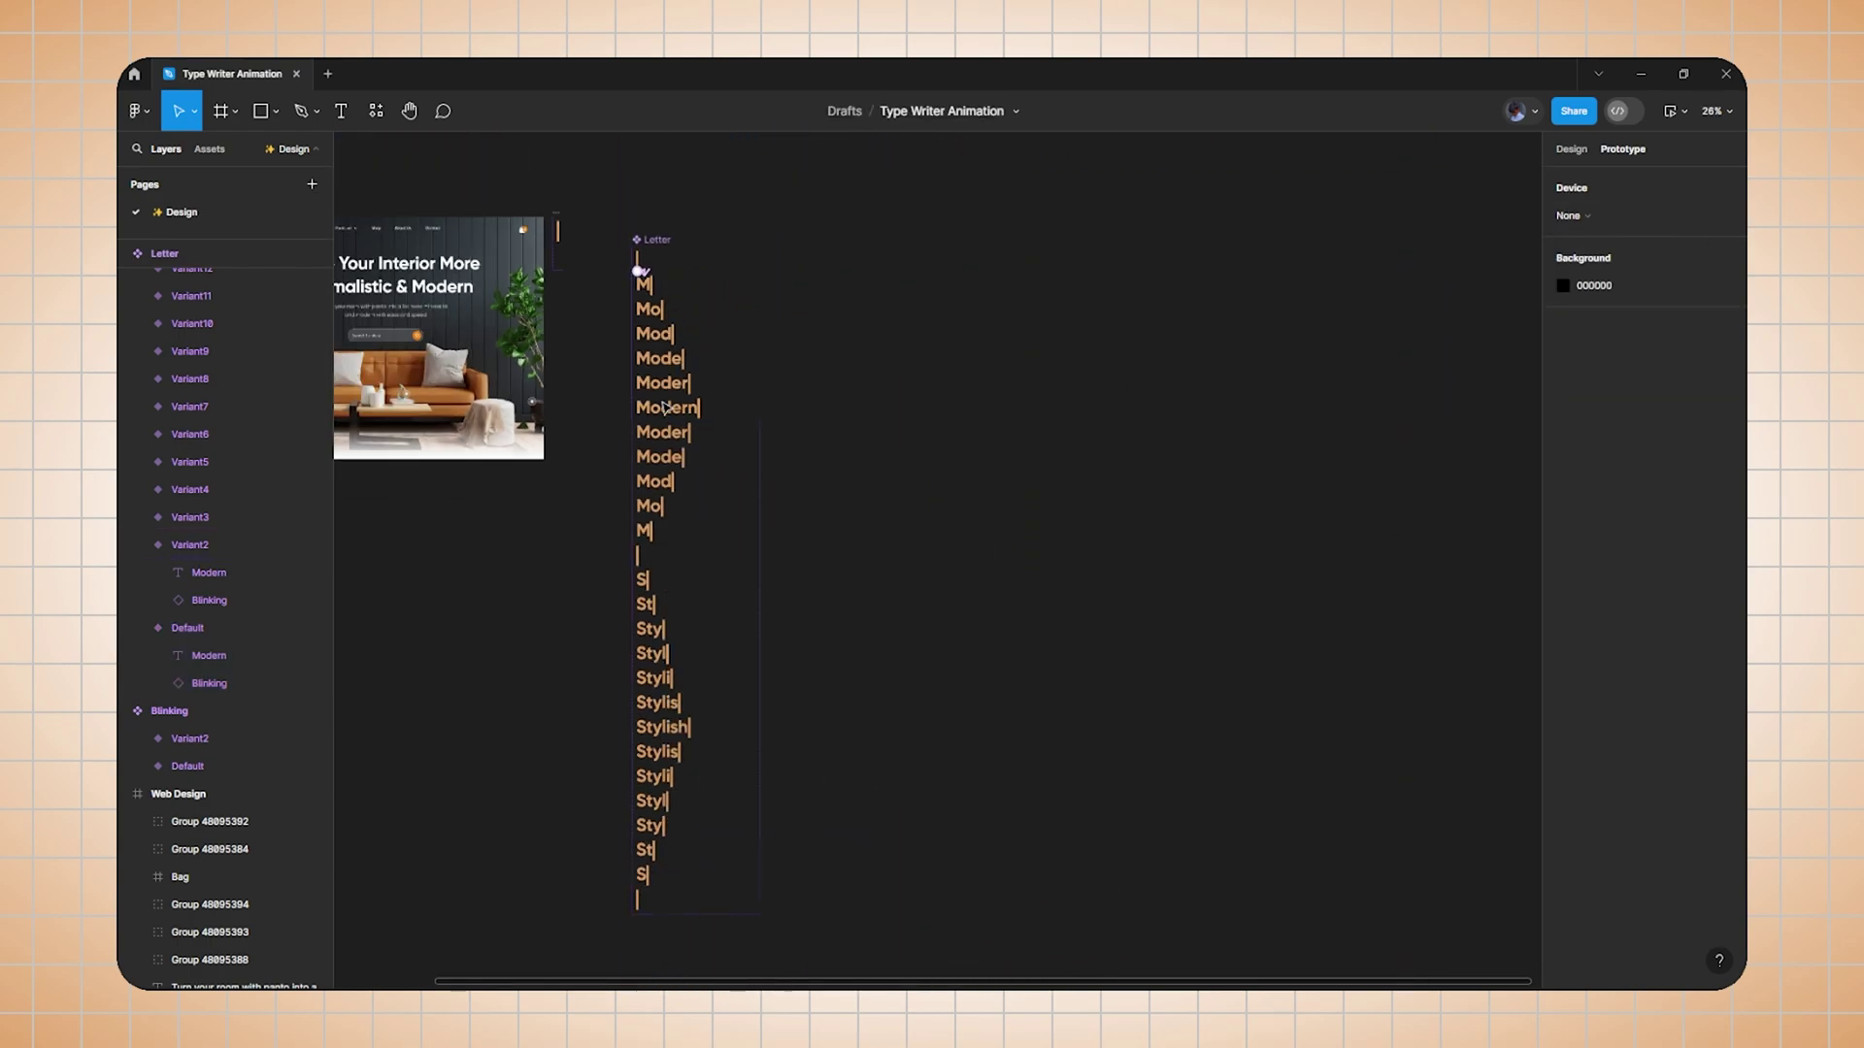
pyautogui.scroll(-1, 637, 274)
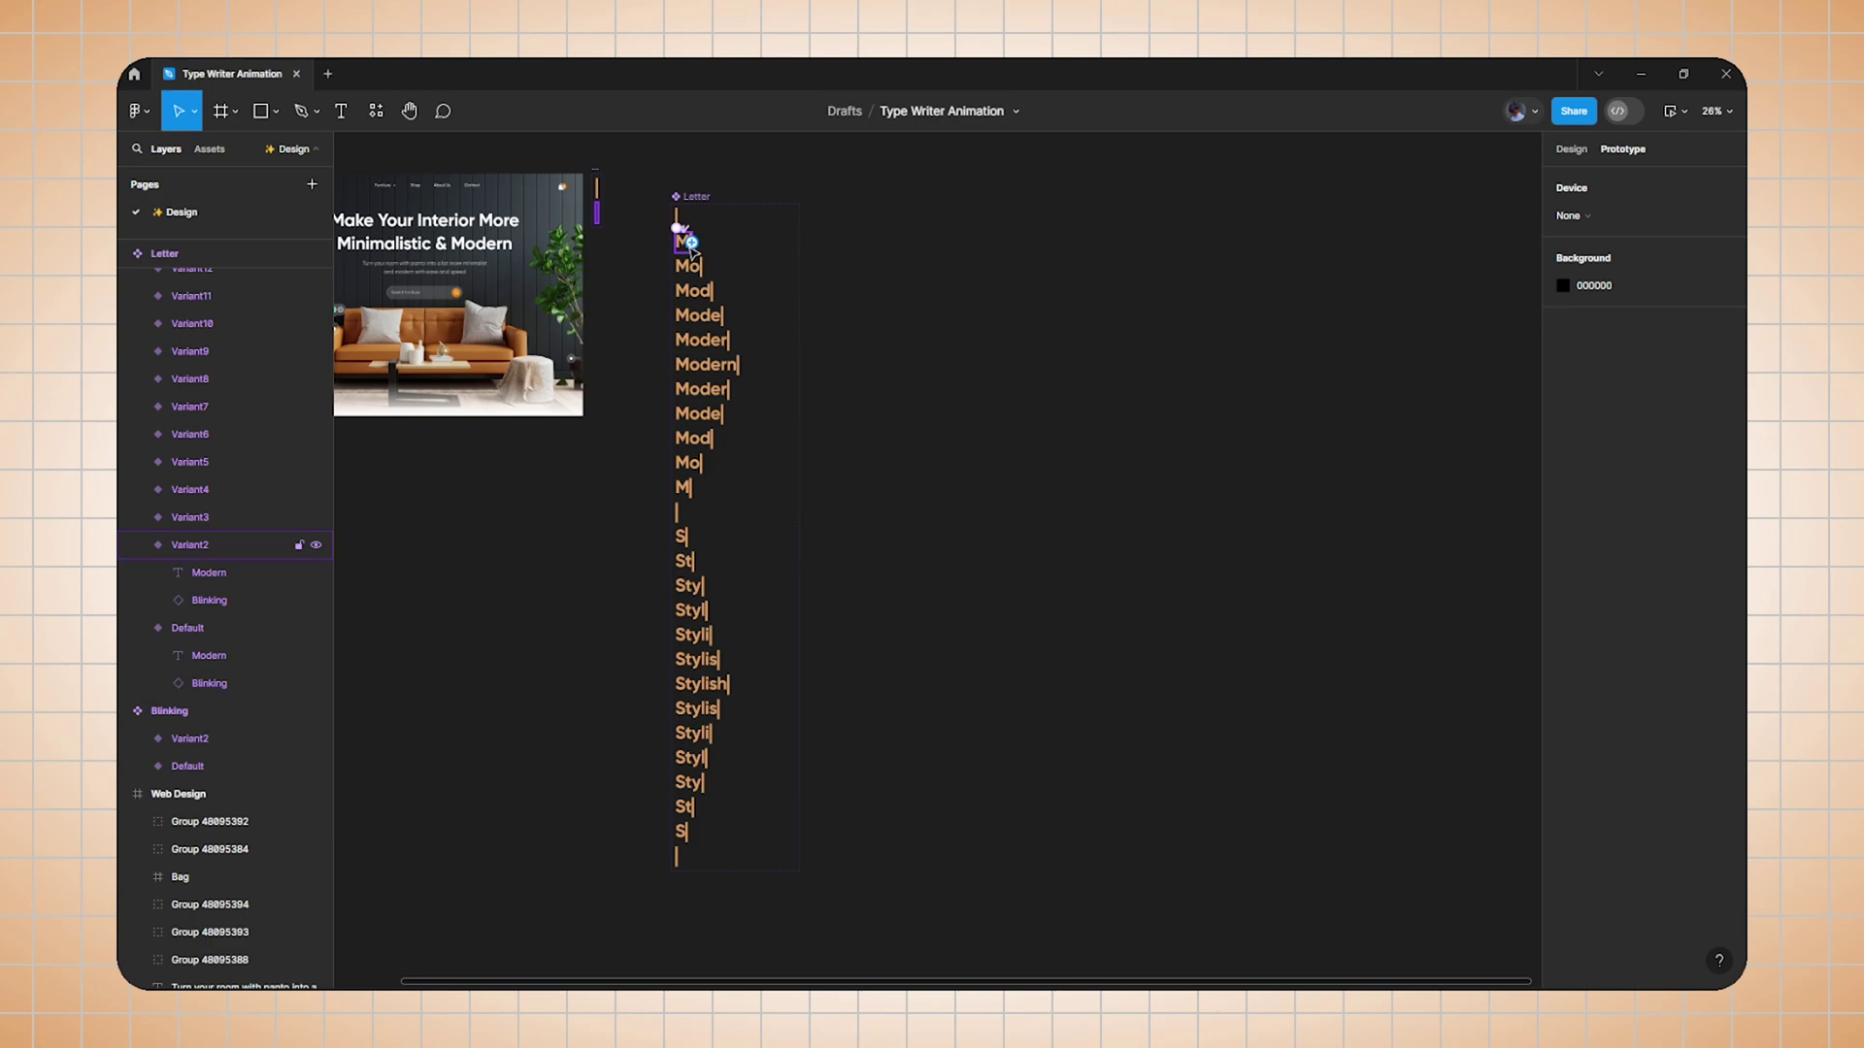
pyautogui.click(683, 239)
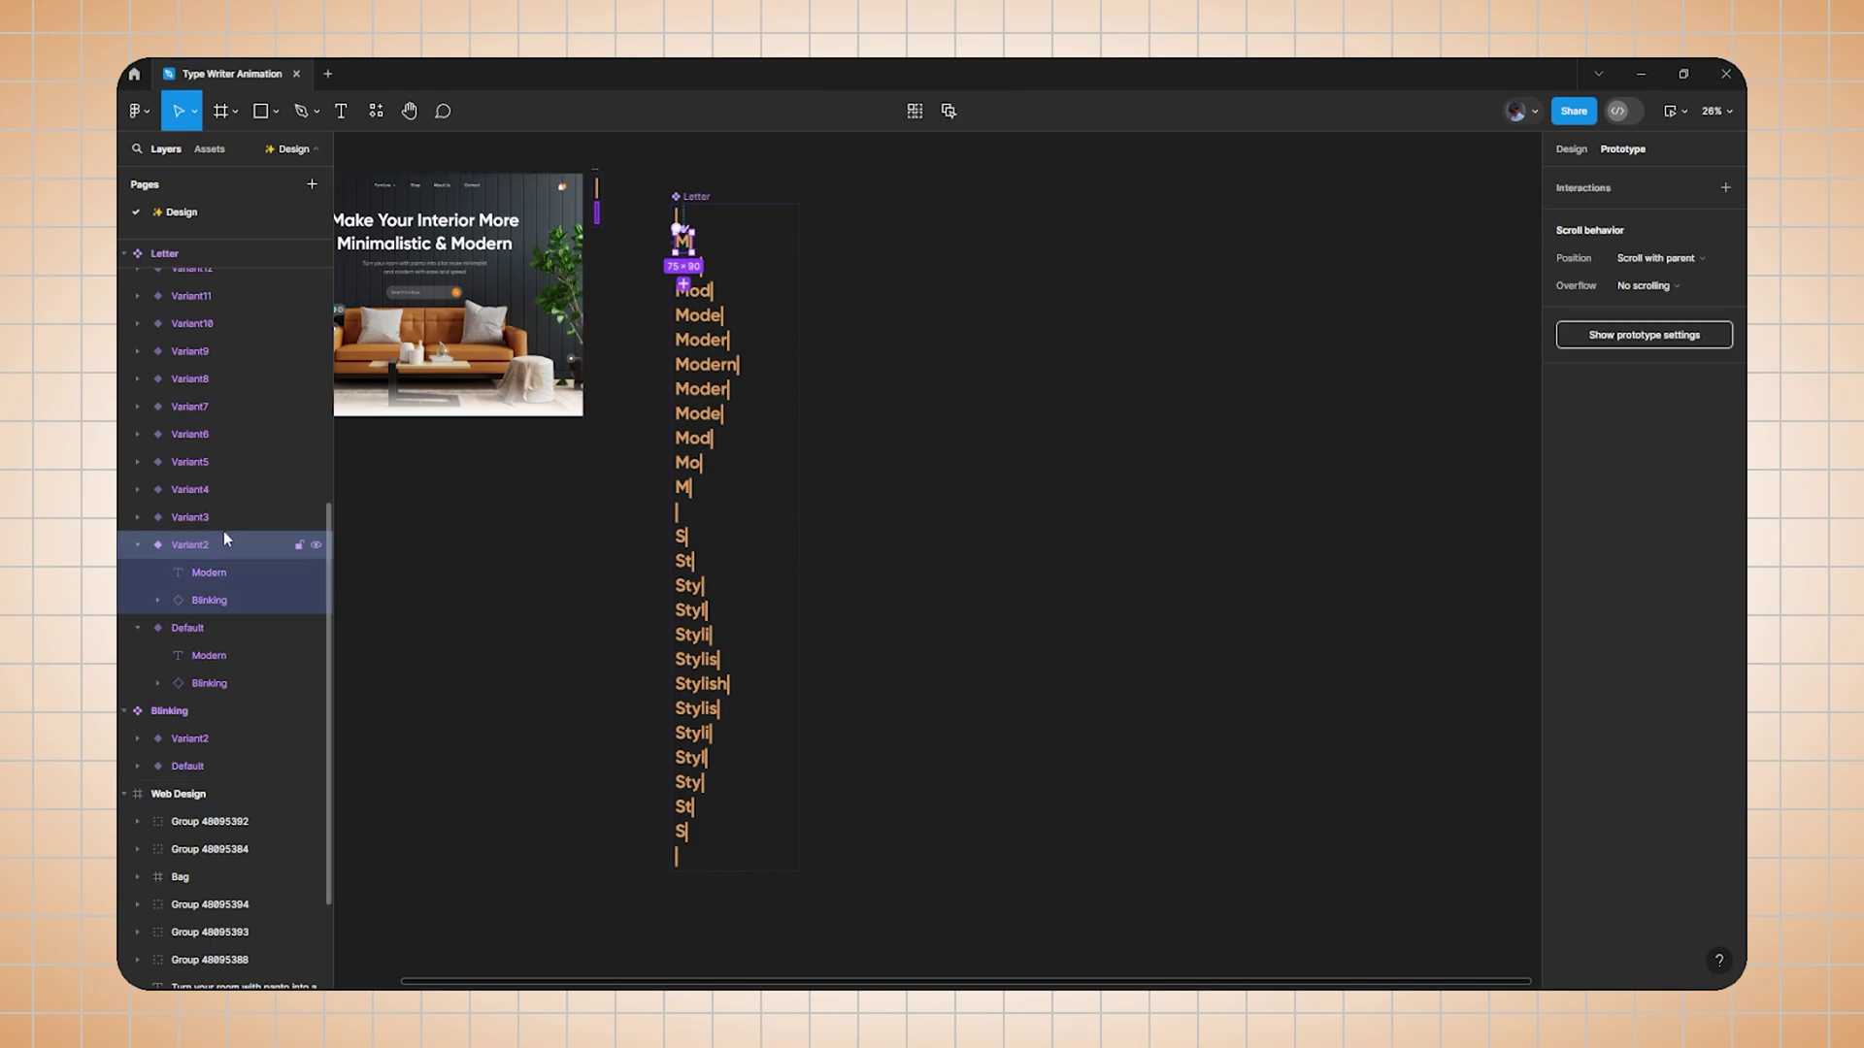
pyautogui.scroll(5, 202, 546)
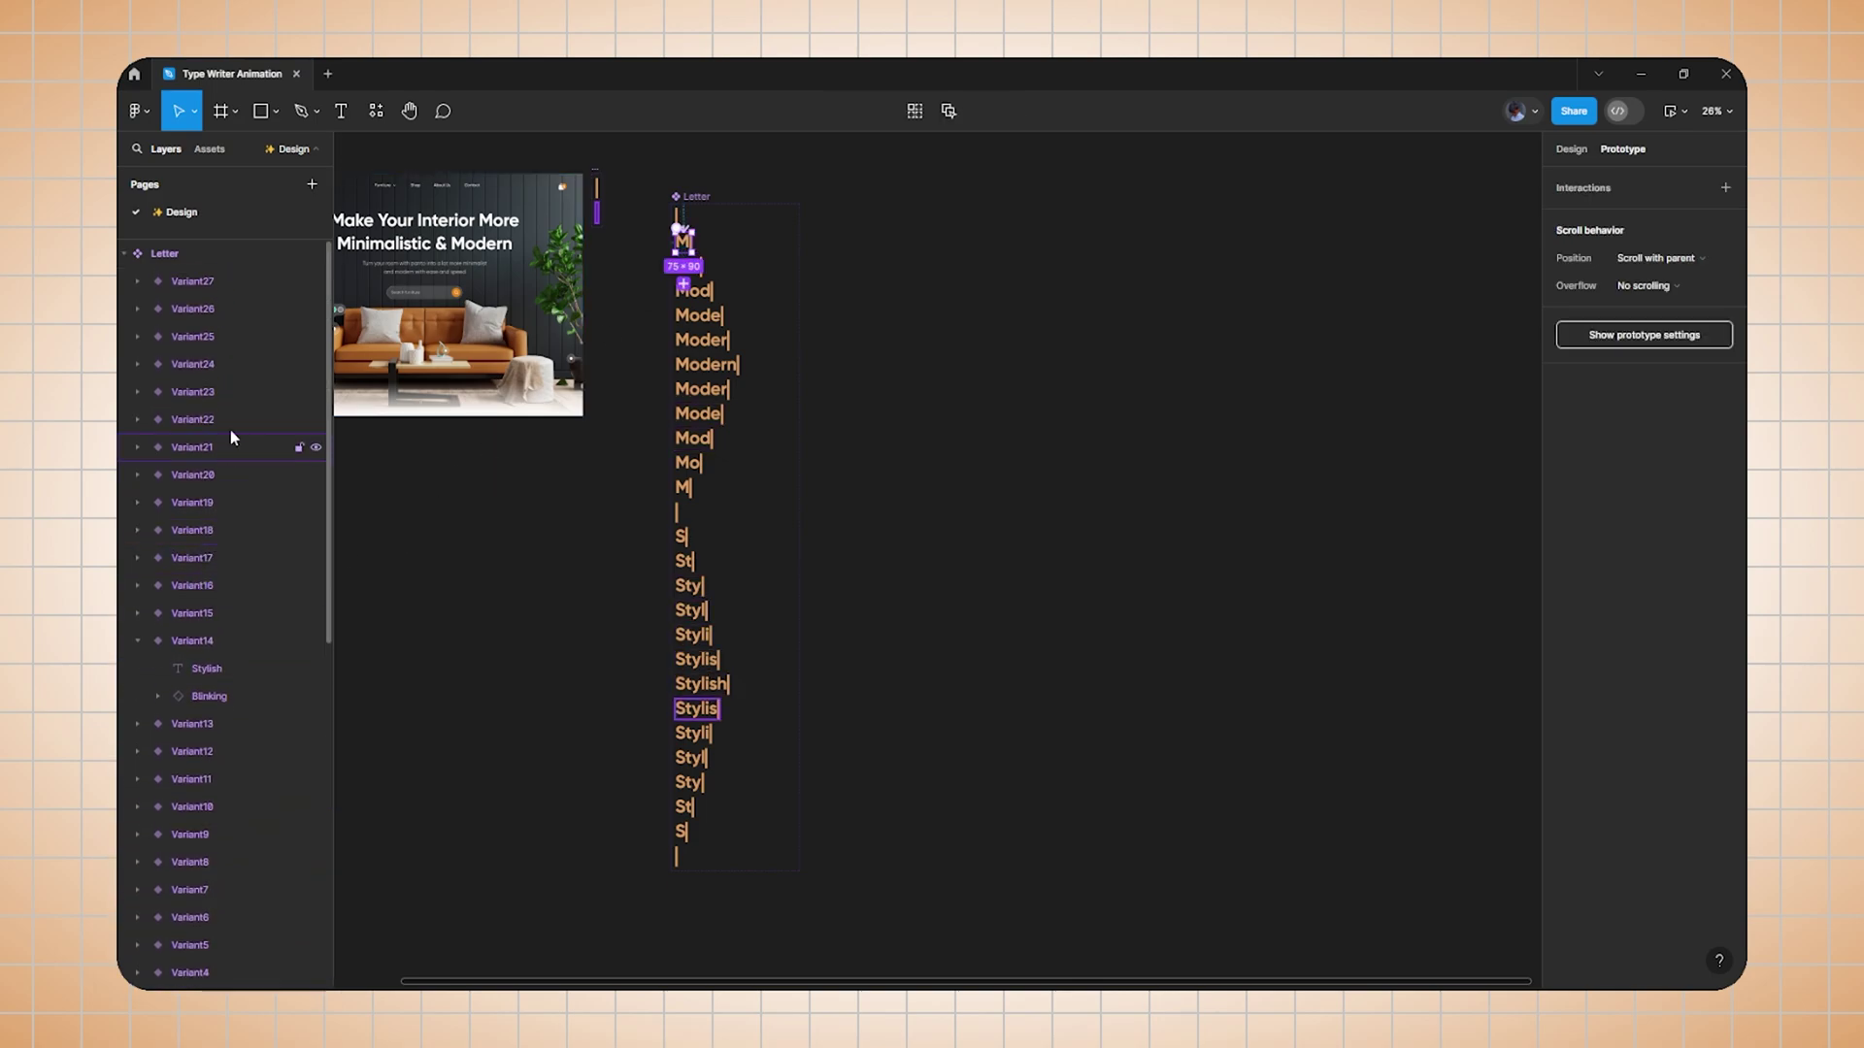
pyautogui.keyDown('shift'); pyautogui.click(219, 283); pyautogui.keyUp('shift')
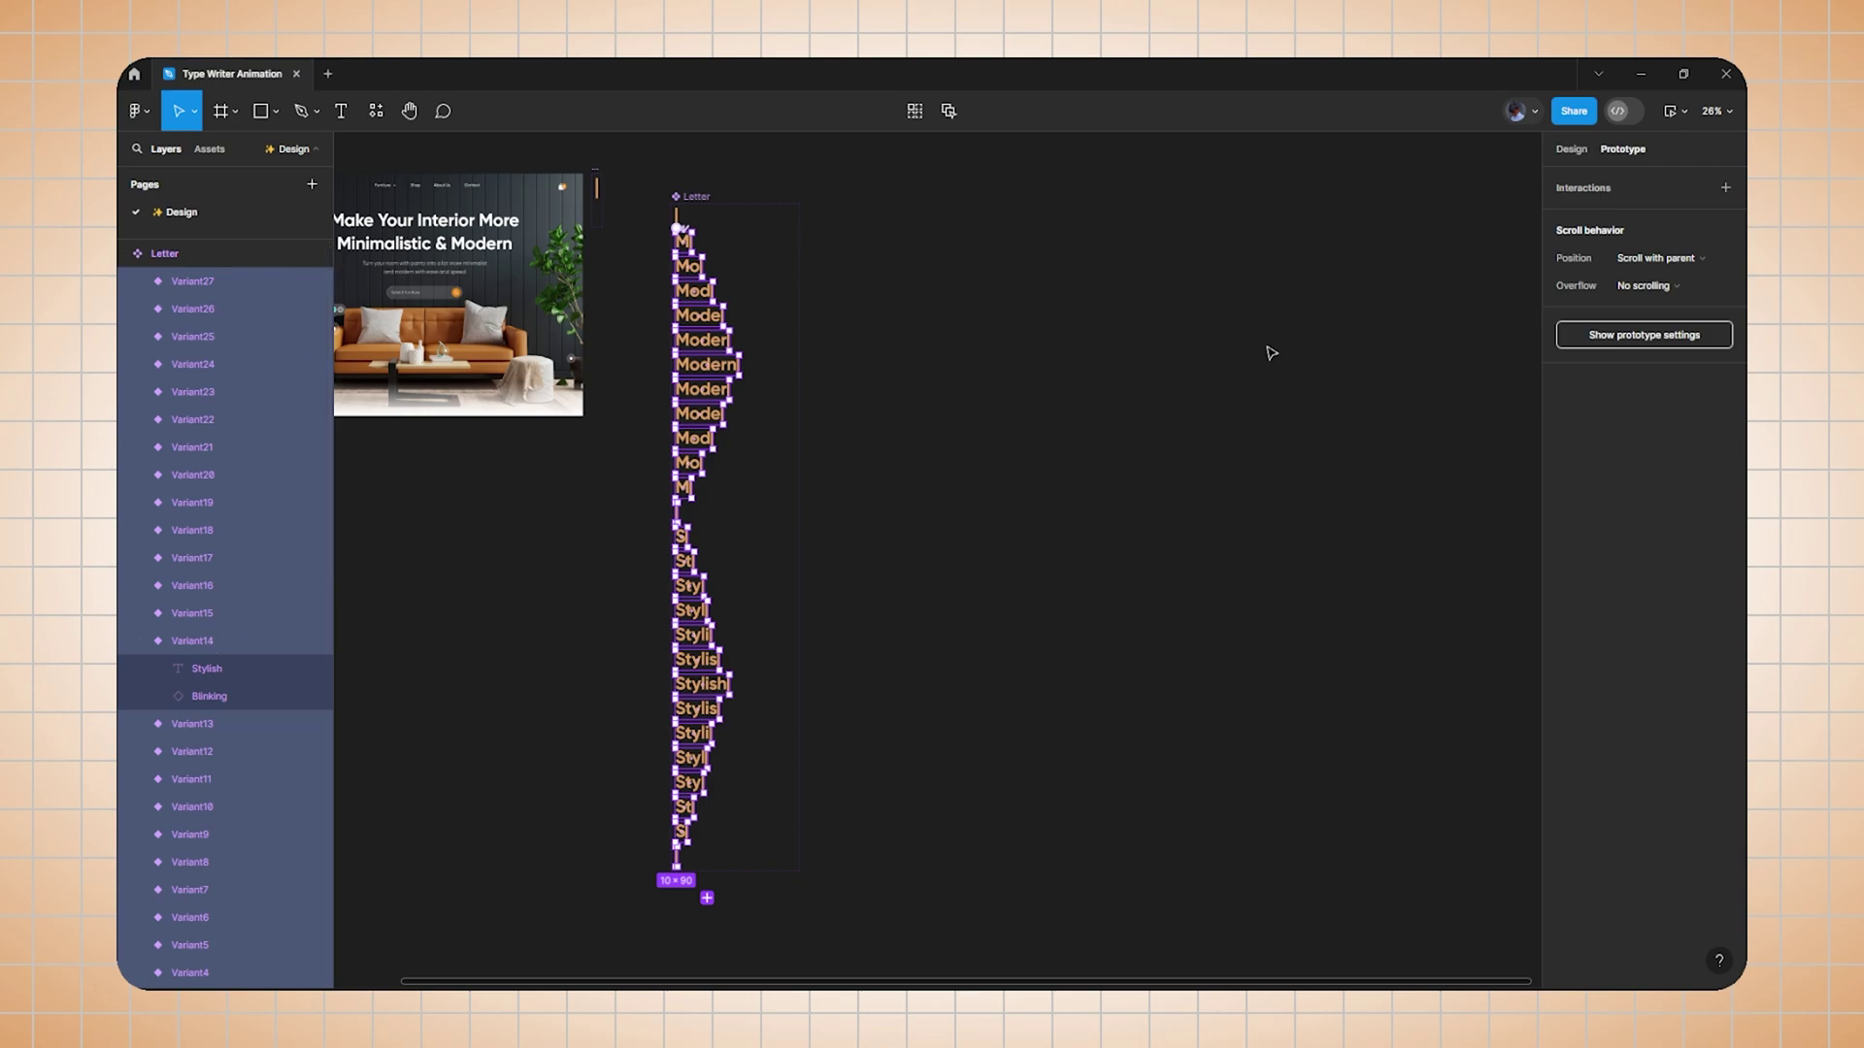
# Paste the 200ms after-delay interaction onto Variant2–Variant27, then reselect the M variant.
pyautogui.hotkey('ctrl', 'z')
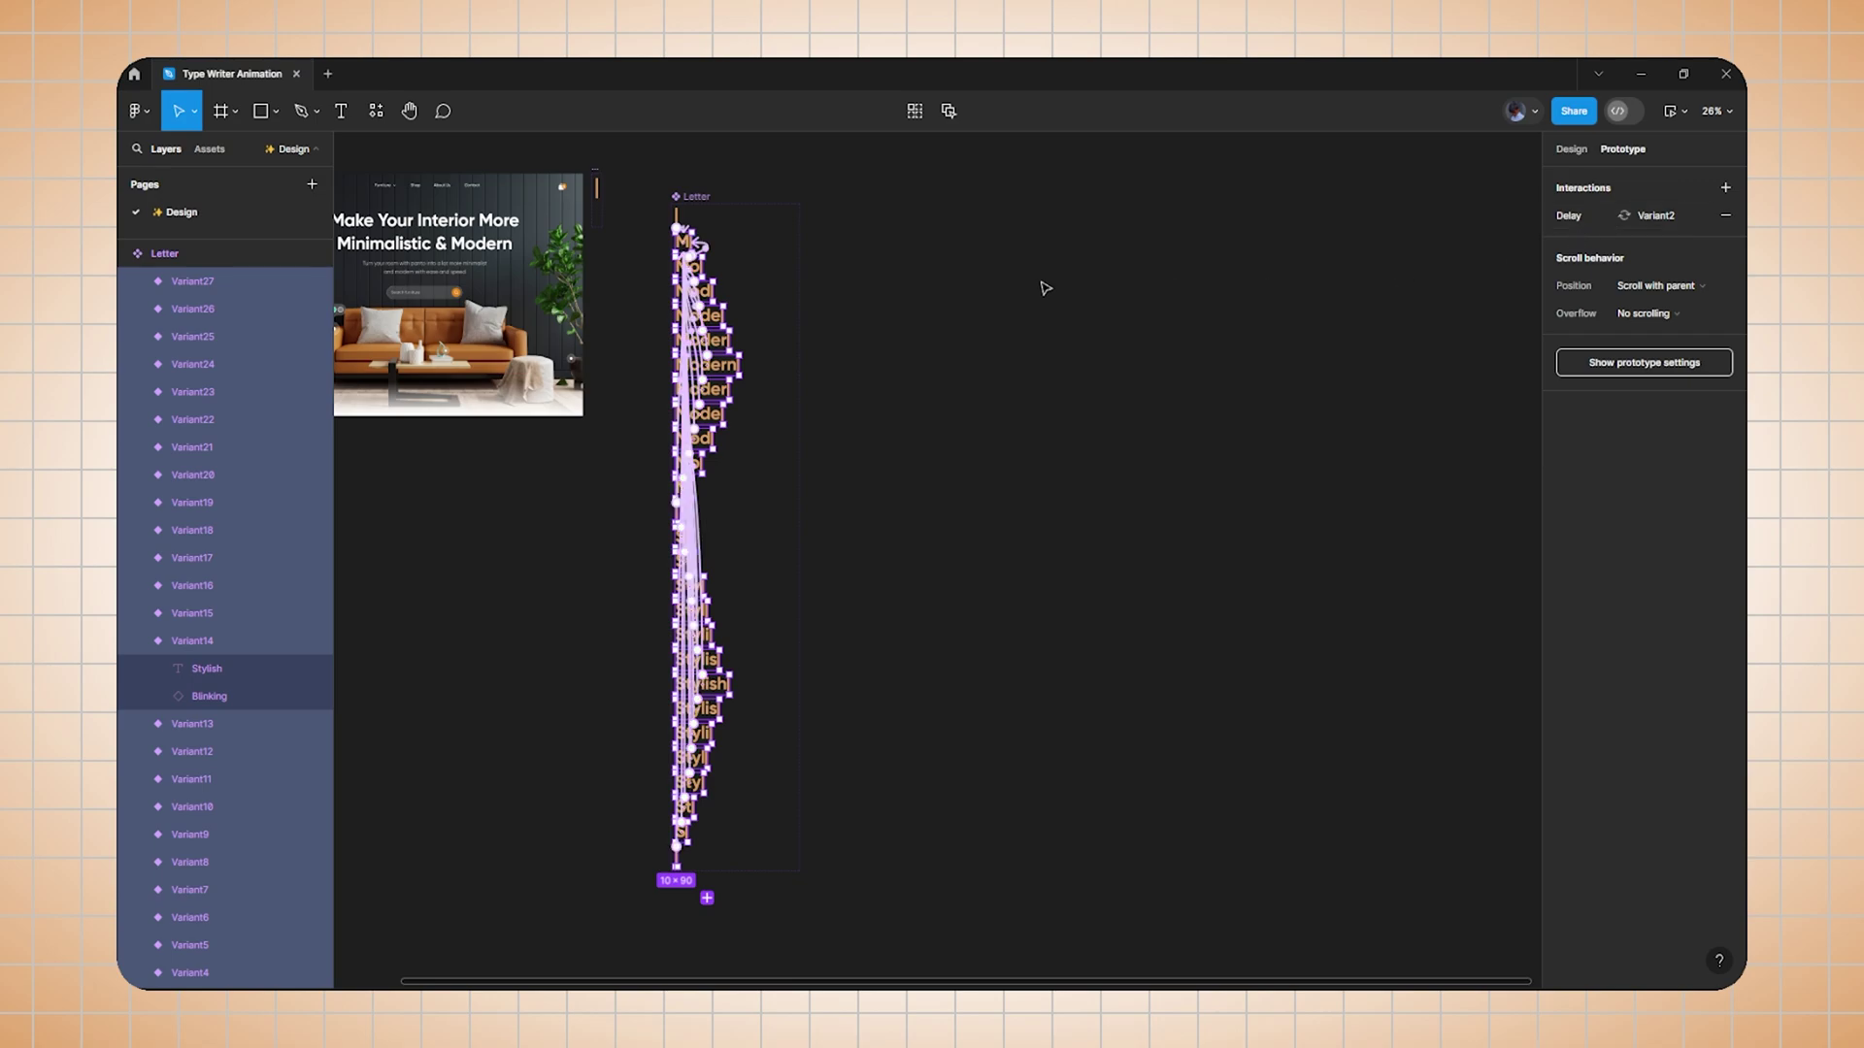
pyautogui.scroll(8, 650, 254)
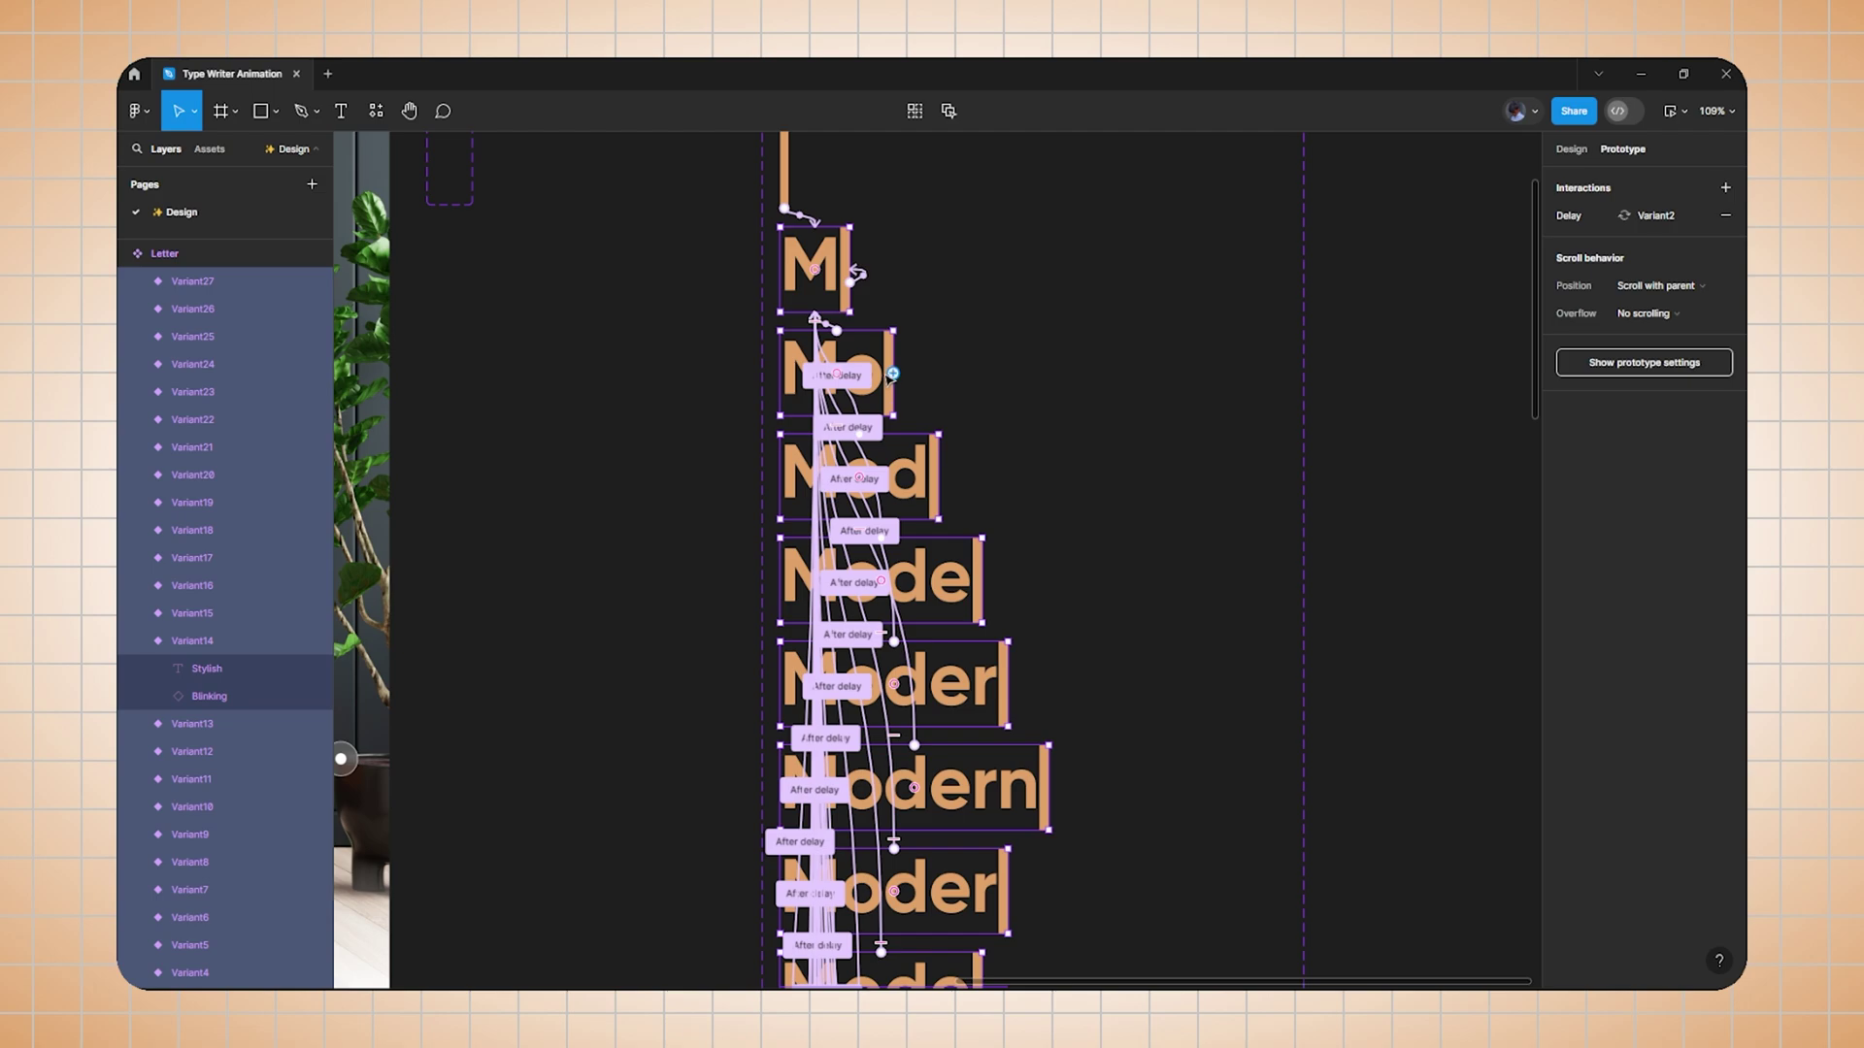
pyautogui.scroll(1, 886, 379)
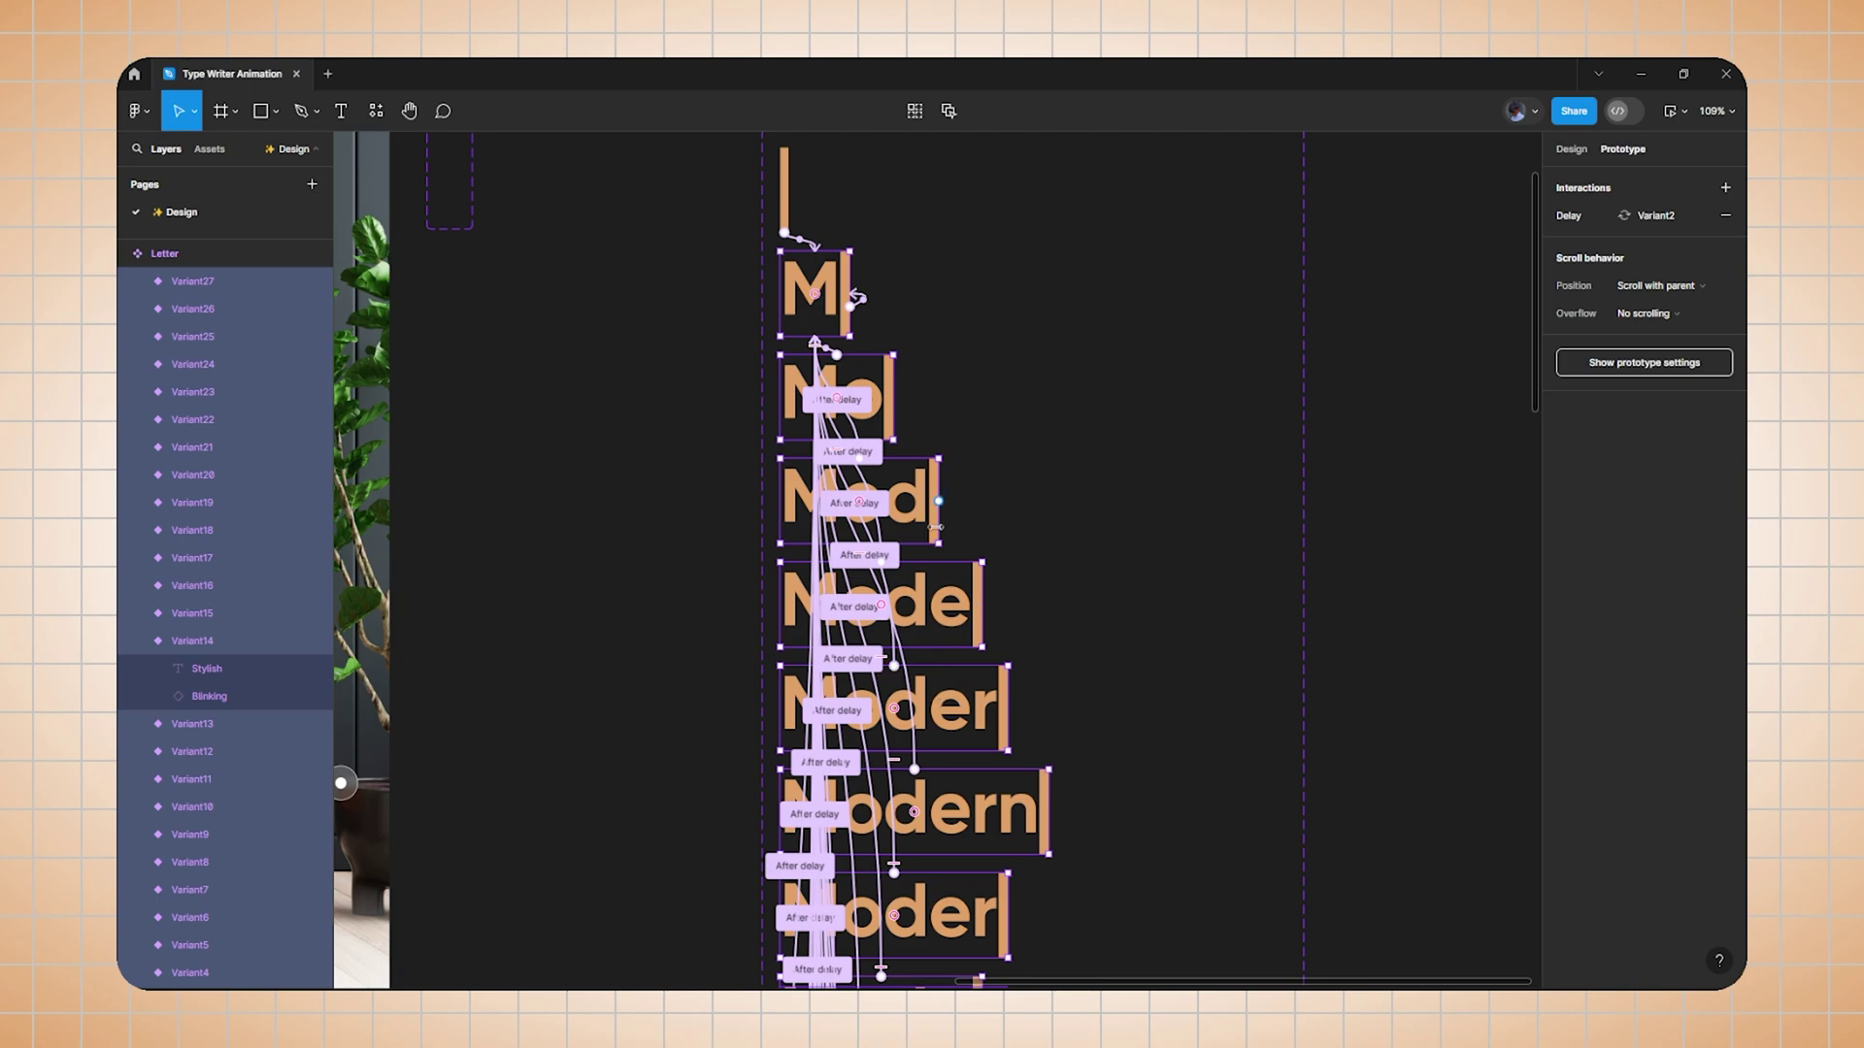
pyautogui.scroll(1, 668, 466)
pyautogui.click(811, 323)
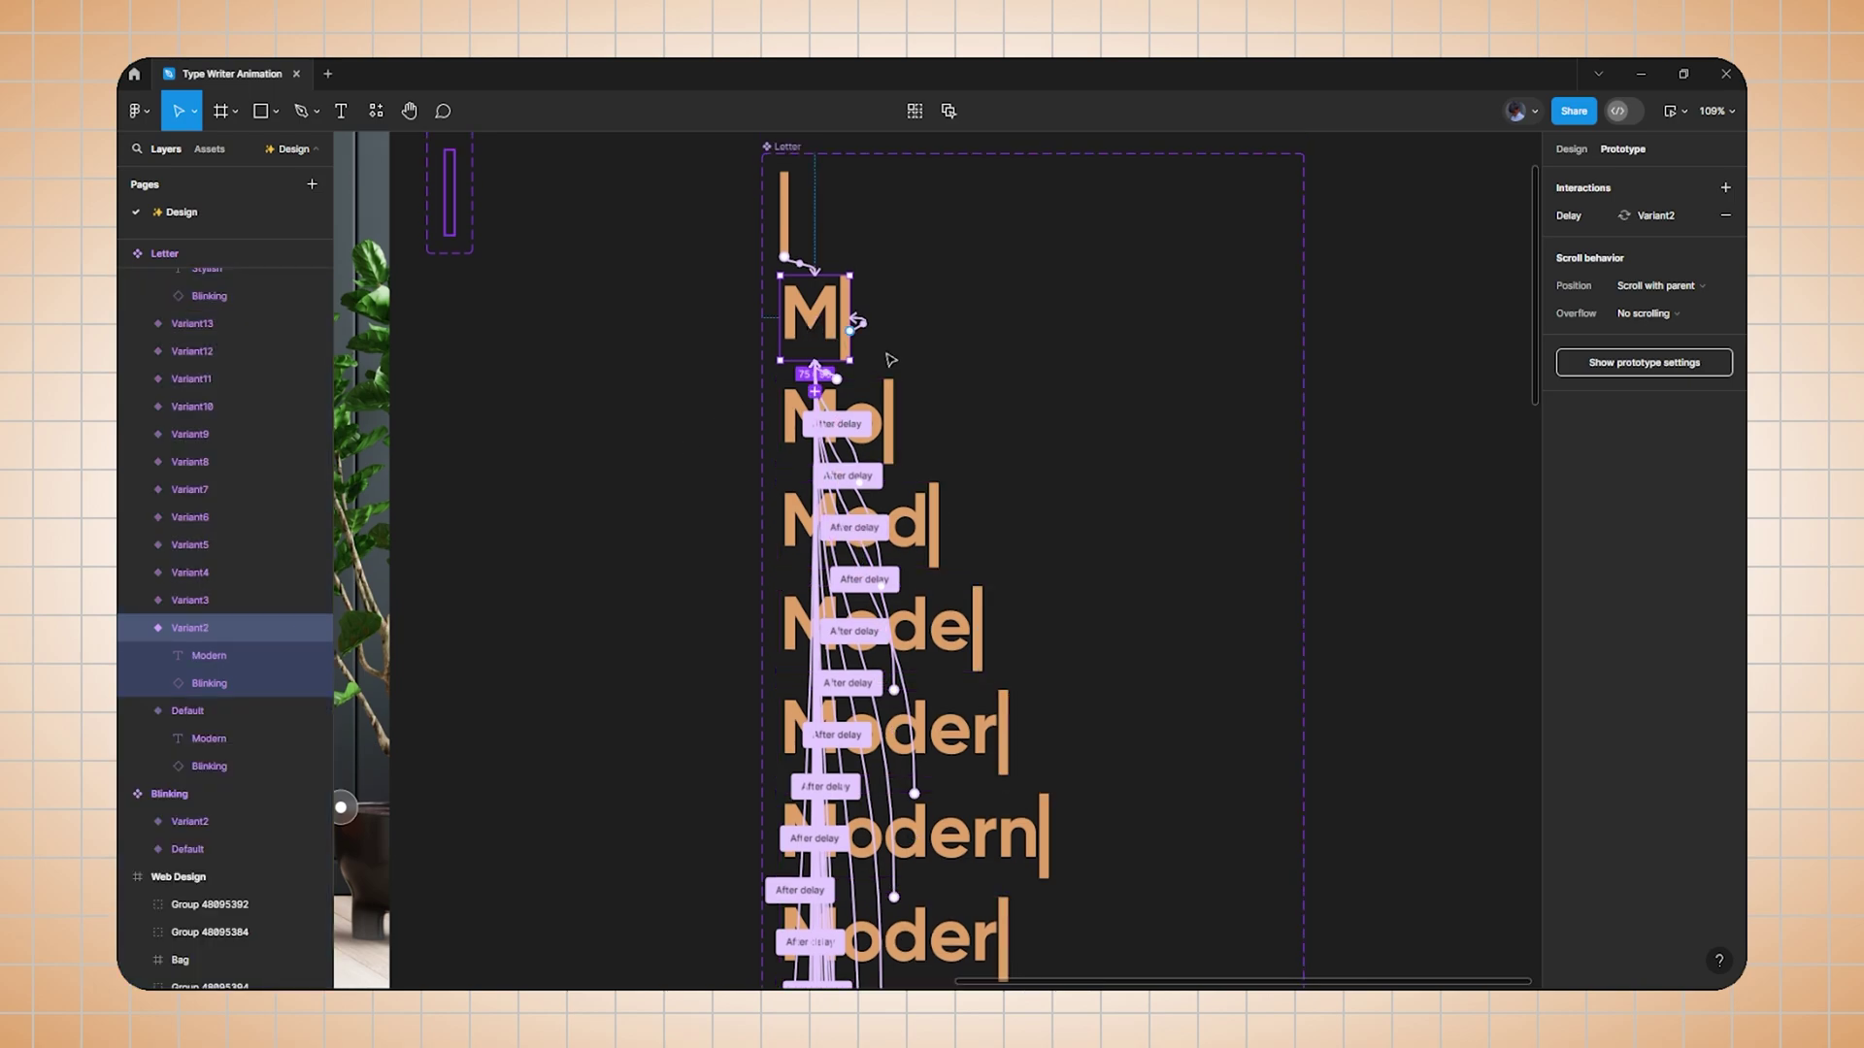
# Retarget the M and Mo delays to Variant3 and Variant4, and Mod to its next variant.
pyautogui.click(1646, 227)
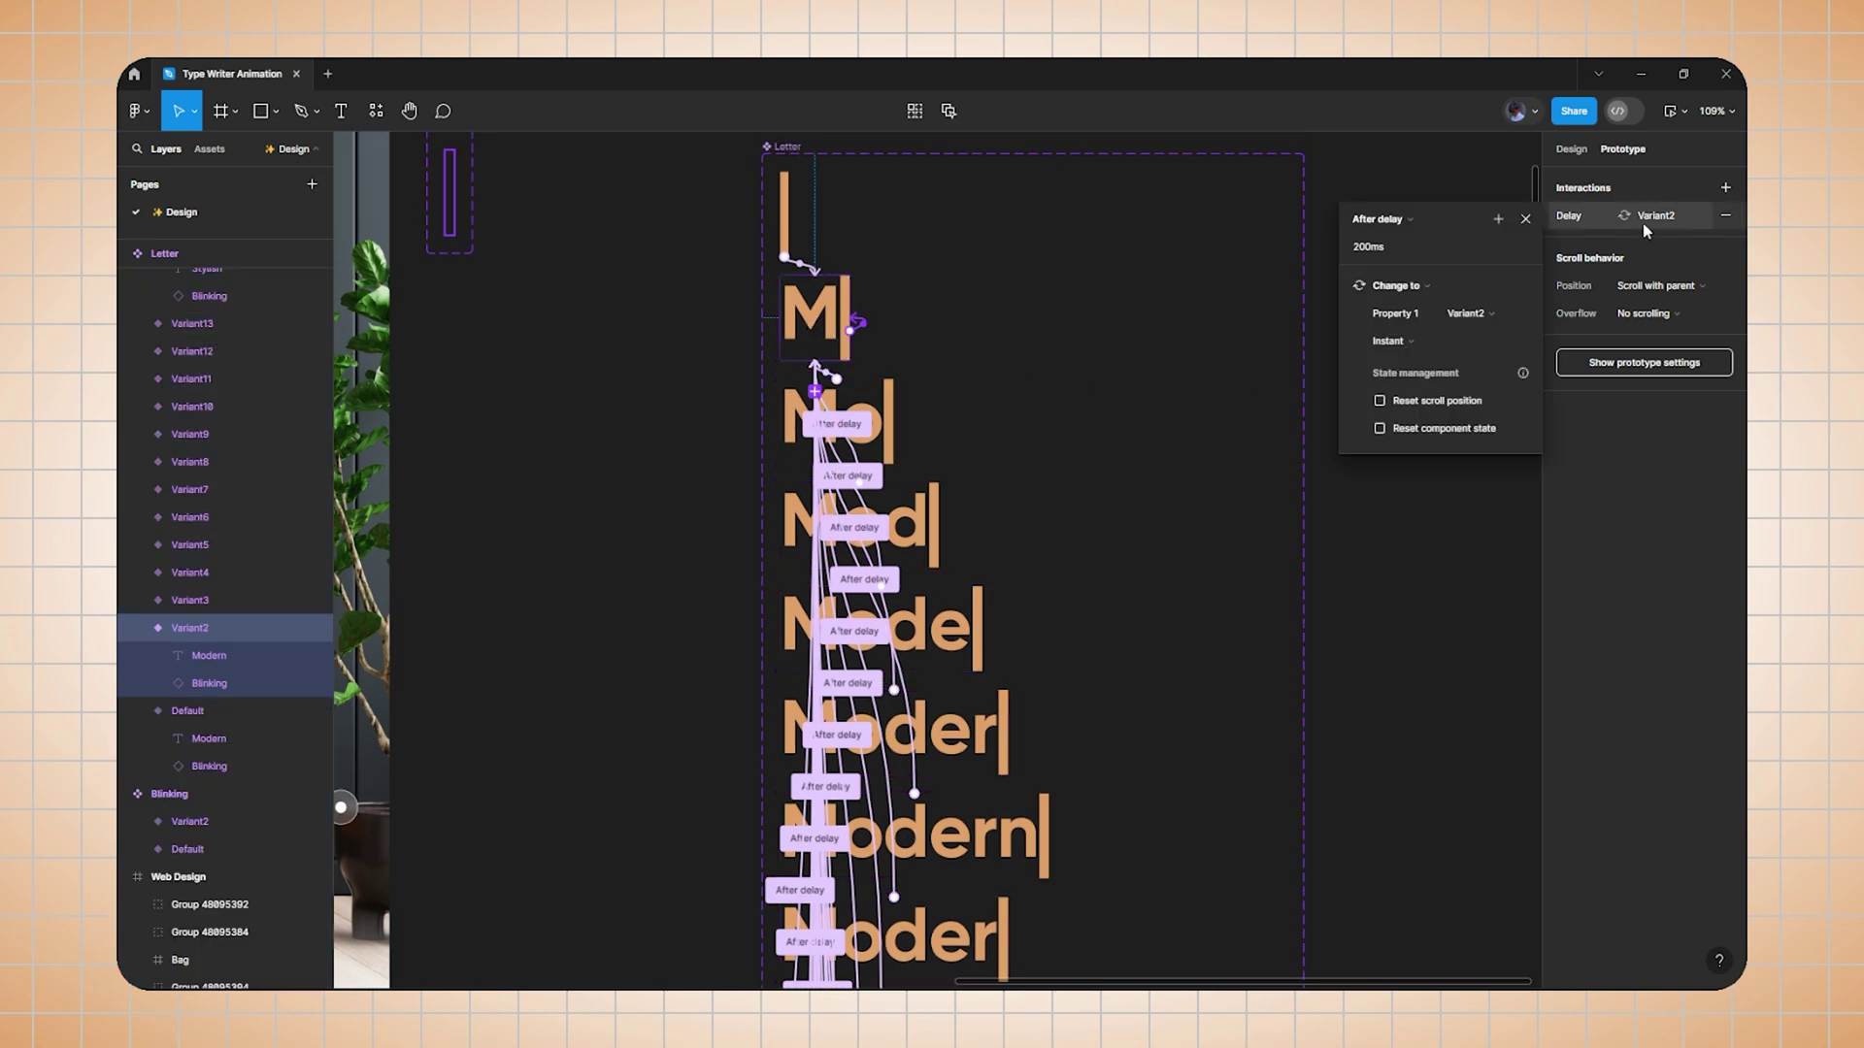
pyautogui.click(1500, 319)
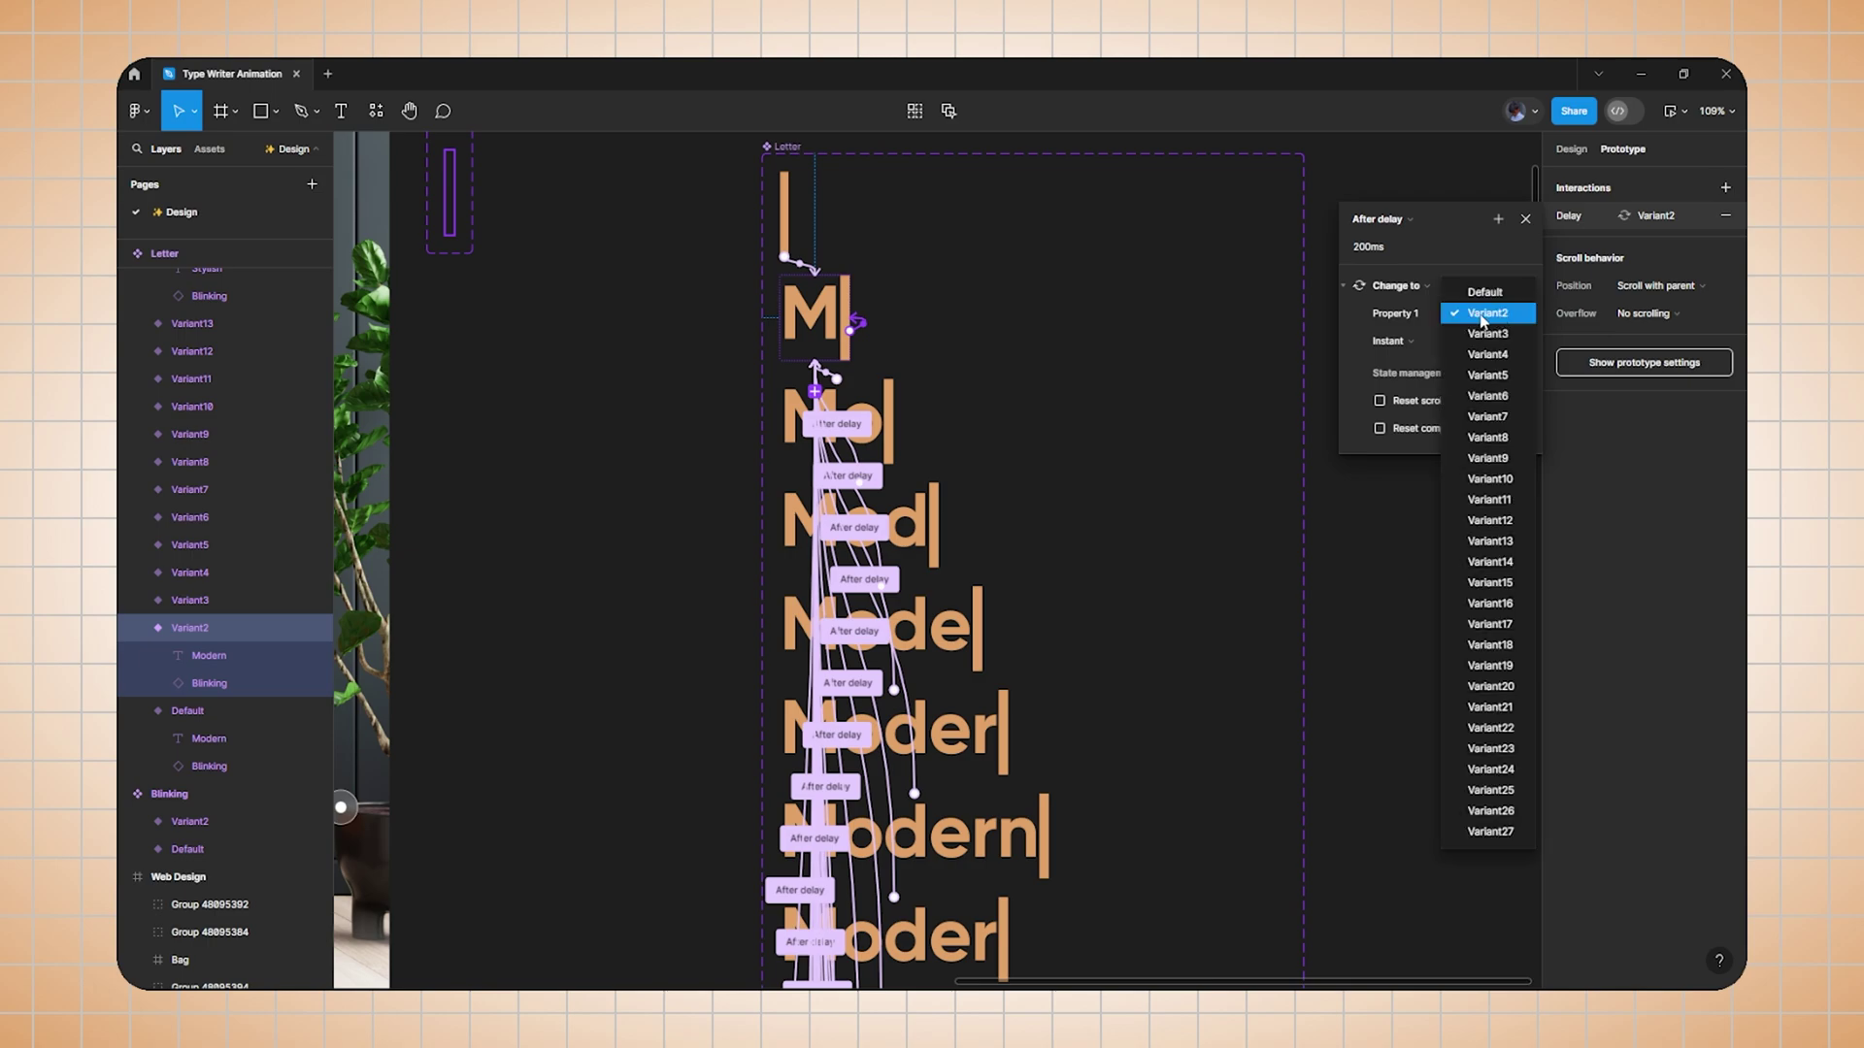
pyautogui.click(1475, 334)
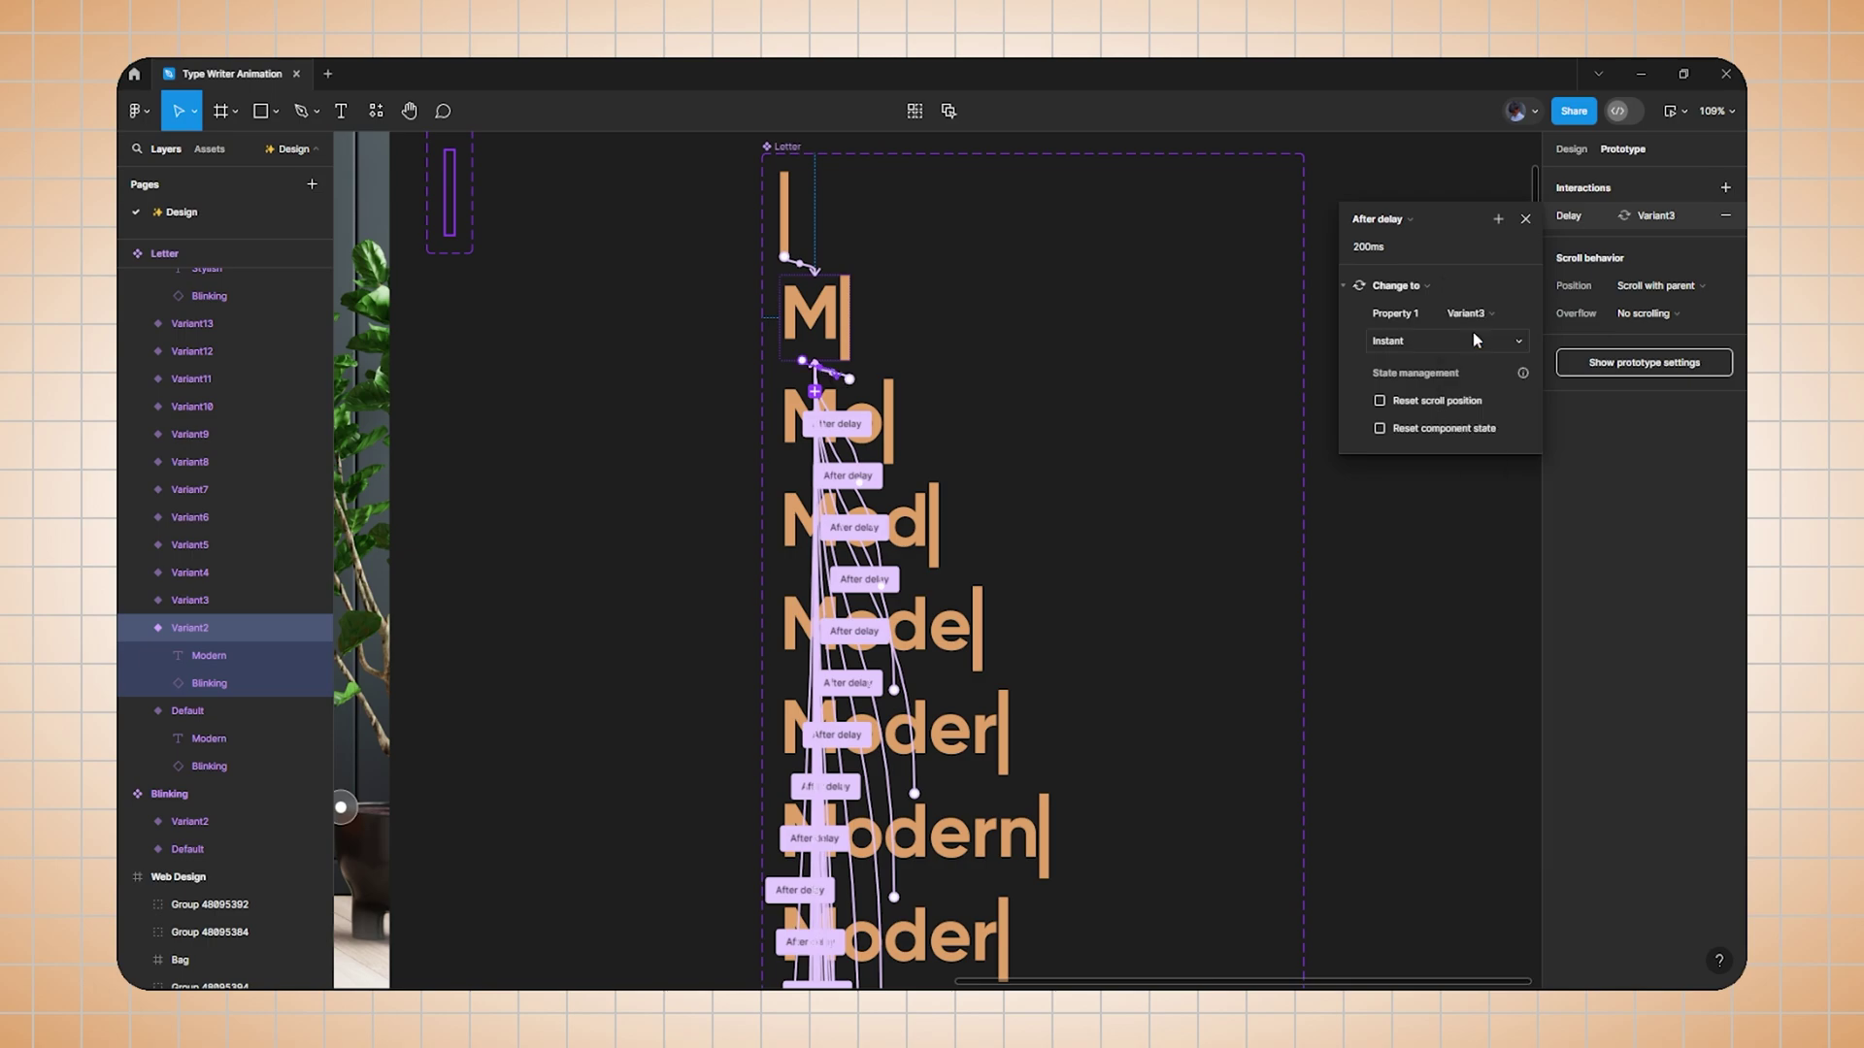
pyautogui.click(882, 405)
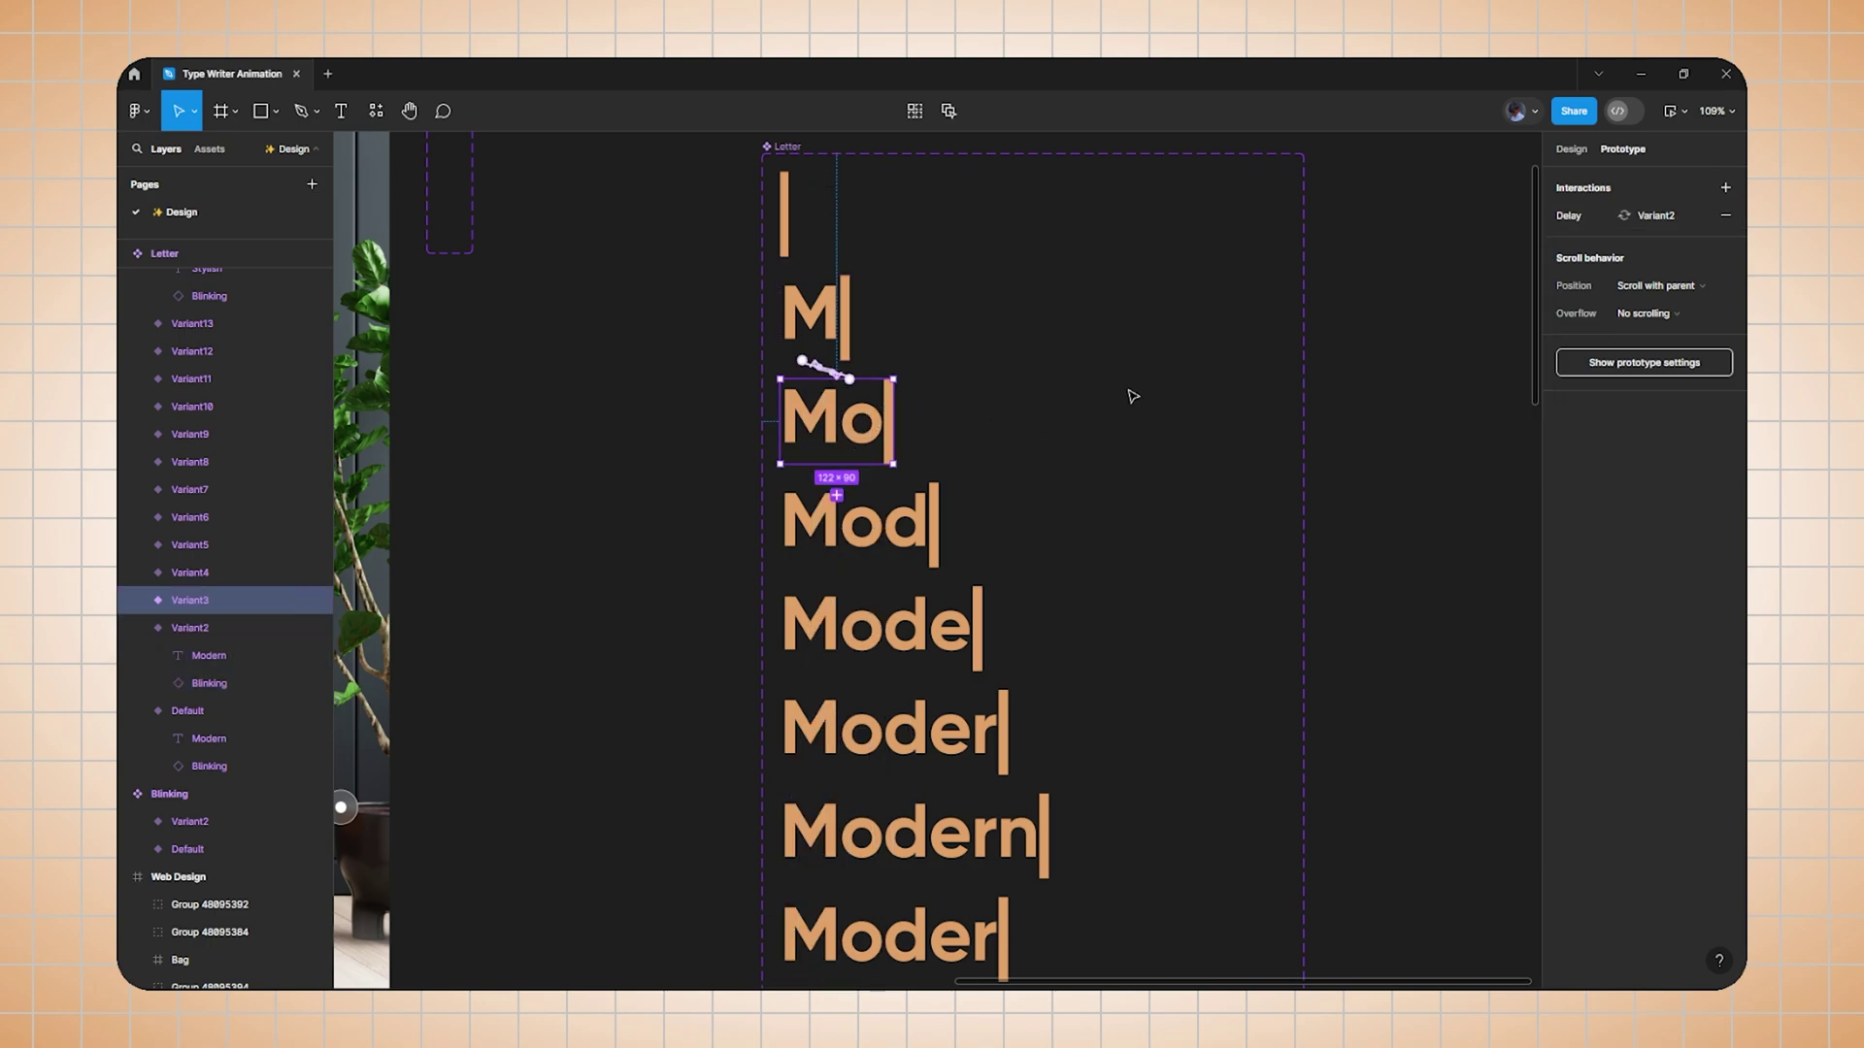
pyautogui.click(1591, 217)
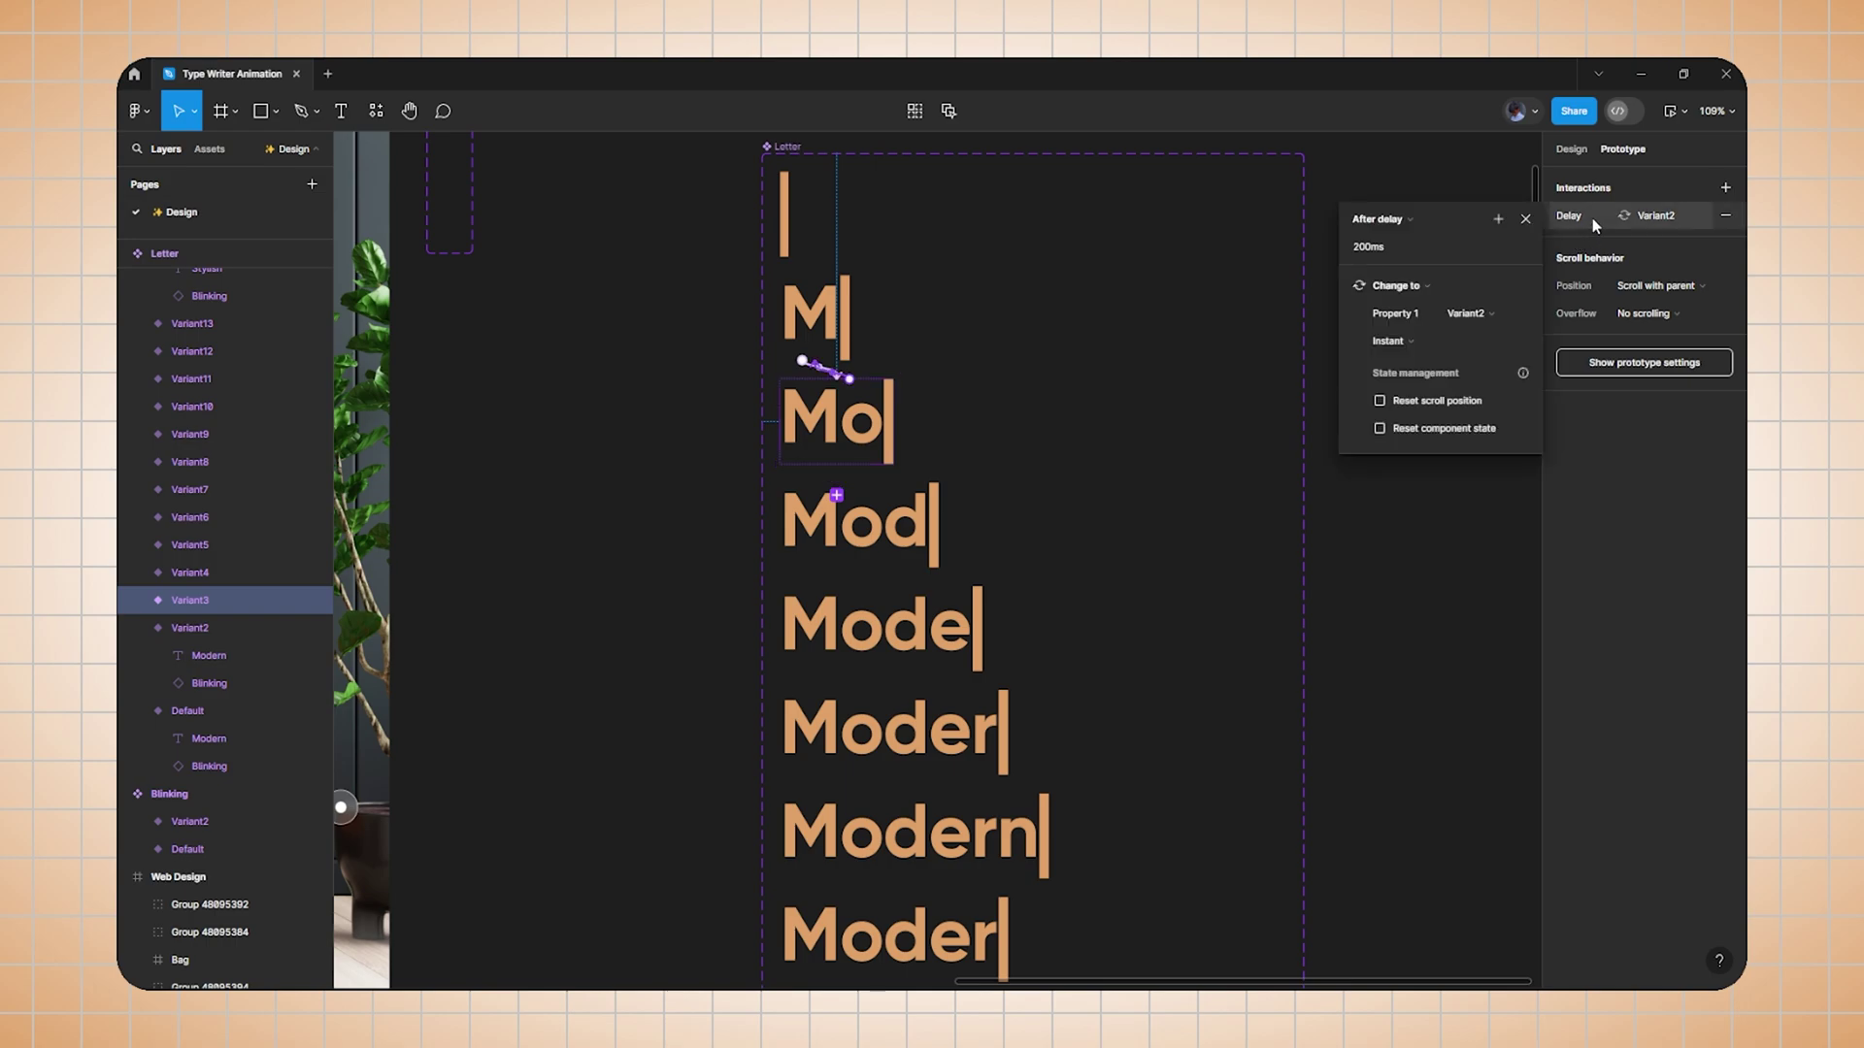
pyautogui.click(1468, 320)
pyautogui.click(1480, 354)
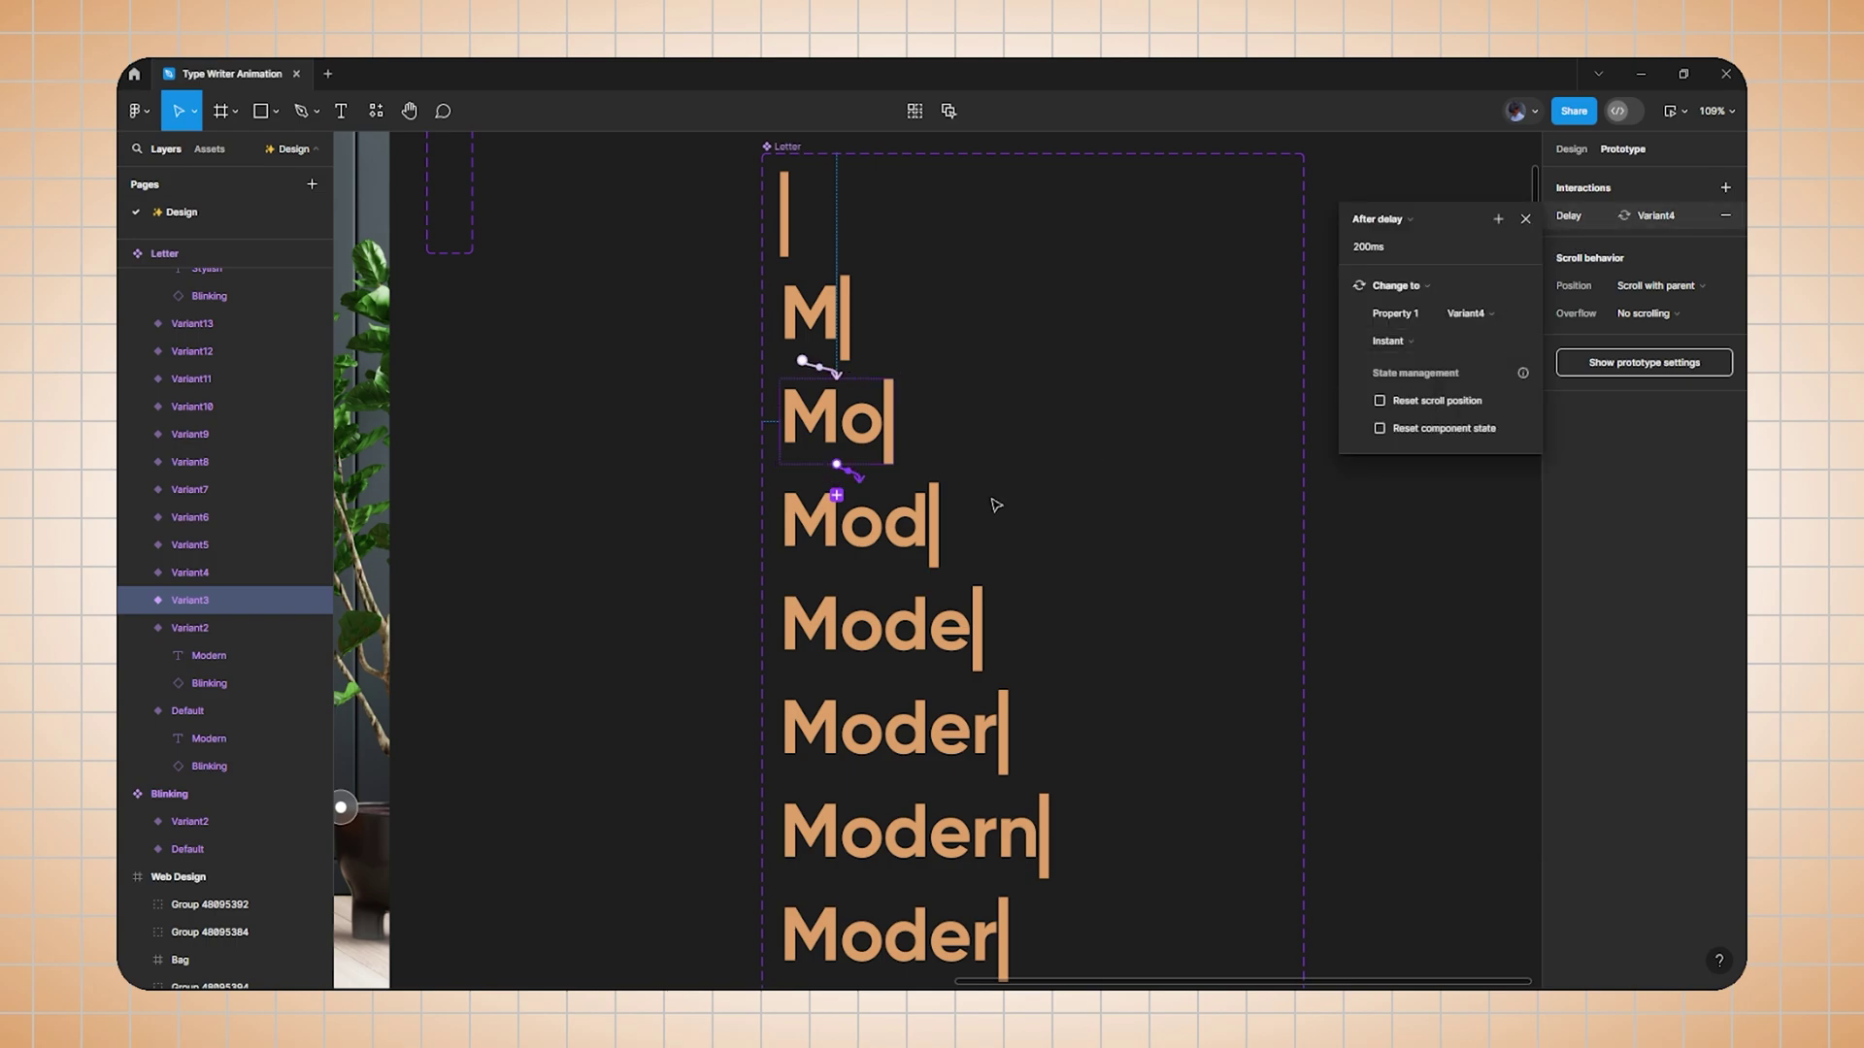
pyautogui.click(911, 560)
pyautogui.click(1591, 217)
pyautogui.click(1467, 314)
pyautogui.click(1487, 374)
# Point the Mode, Moder and Modern variants' delays at their following variants.
pyautogui.click(932, 626)
pyautogui.scroll(-5, 971, 582)
pyautogui.click(903, 292)
pyautogui.click(1475, 313)
pyautogui.click(1505, 323)
pyautogui.click(922, 374)
pyautogui.moveTo(903, 527); pyautogui.dragTo(834, 946)
pyautogui.click(878, 621)
# Chain the Stylish-sequence variants onward from Variant20, ending with Variant26 leading to Variant27.
pyautogui.scroll(-2, 916, 525)
pyautogui.scroll(-5, 916, 525)
pyautogui.moveTo(854, 330); pyautogui.dragTo(874, 157)
pyautogui.click(1472, 313)
pyautogui.click(1490, 707)
pyautogui.moveTo(895, 749); pyautogui.dragTo(874, 158)
pyautogui.click(1472, 313)
pyautogui.click(1490, 728)
pyautogui.moveTo(891, 819); pyautogui.dragTo(873, 157)
pyautogui.click(1472, 313)
pyautogui.scroll(-5, 916, 526)
pyautogui.moveTo(883, 321); pyautogui.dragTo(836, 660)
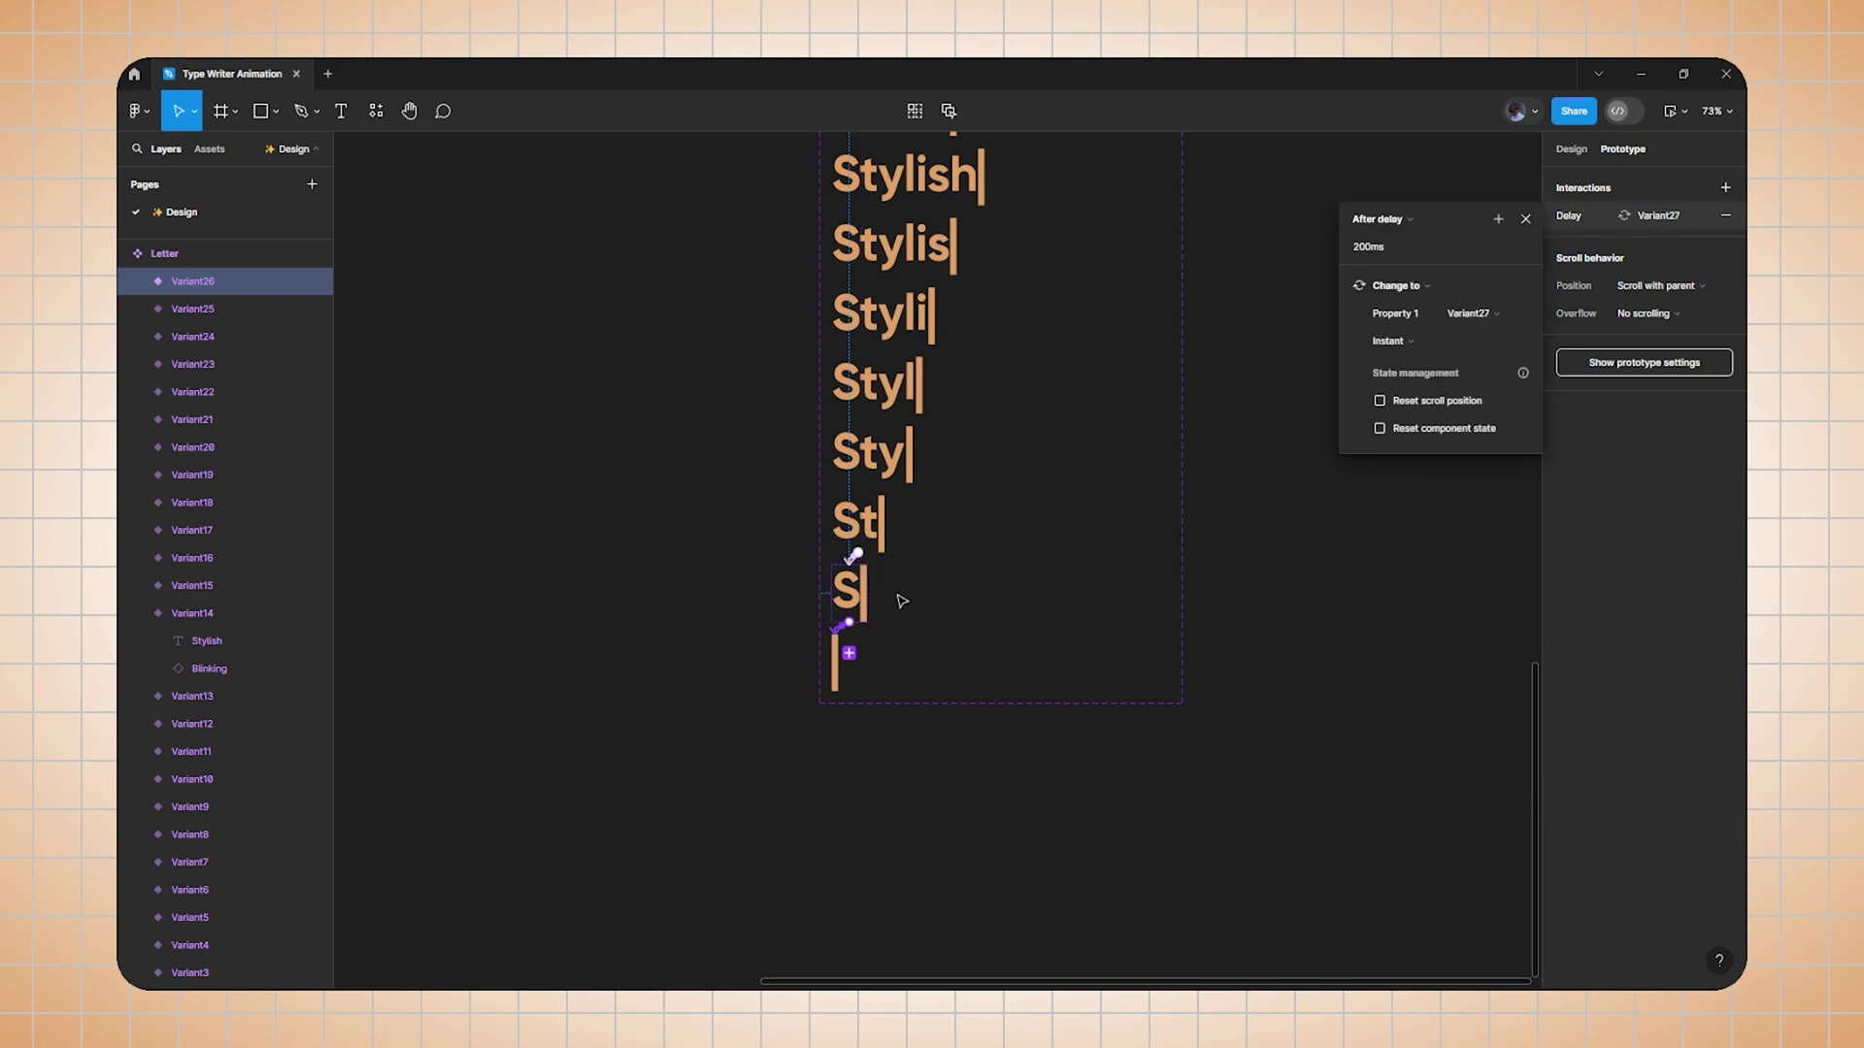
# Change Variant27's after-delay destination to the Default variant.
pyautogui.click(839, 680)
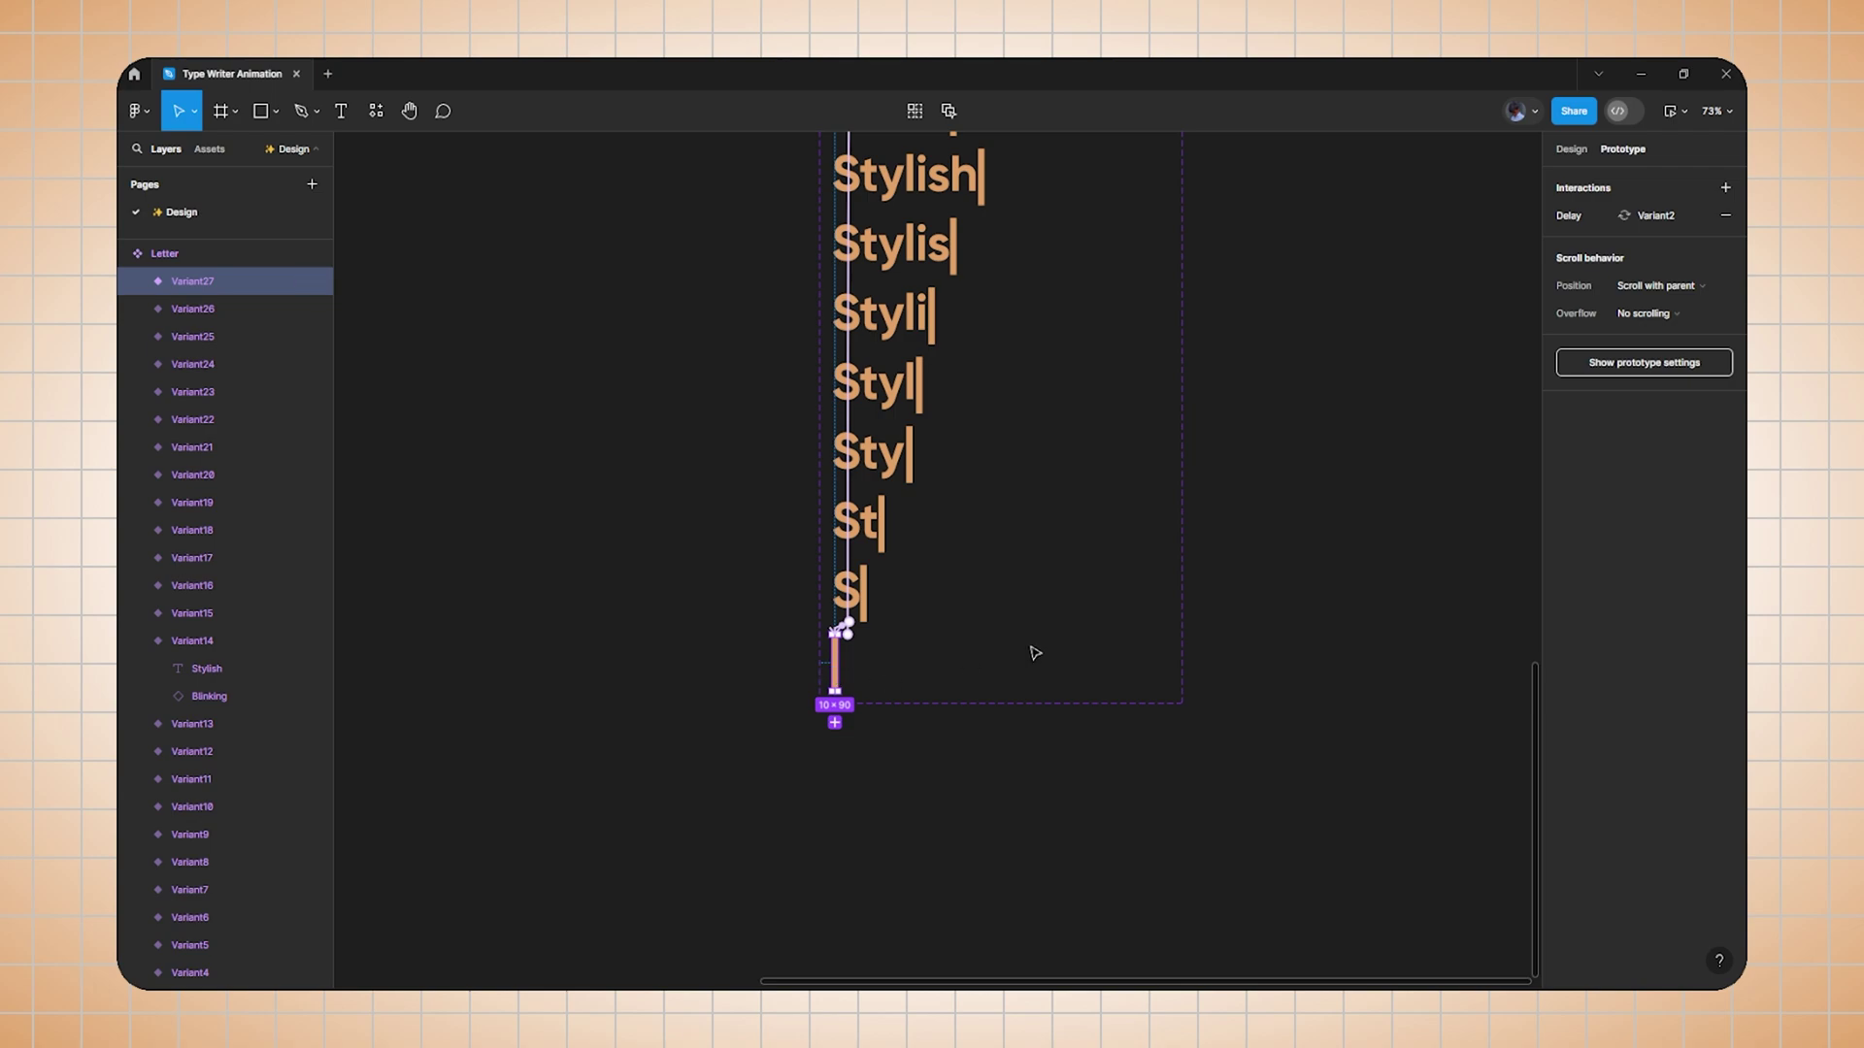
pyautogui.click(1588, 215)
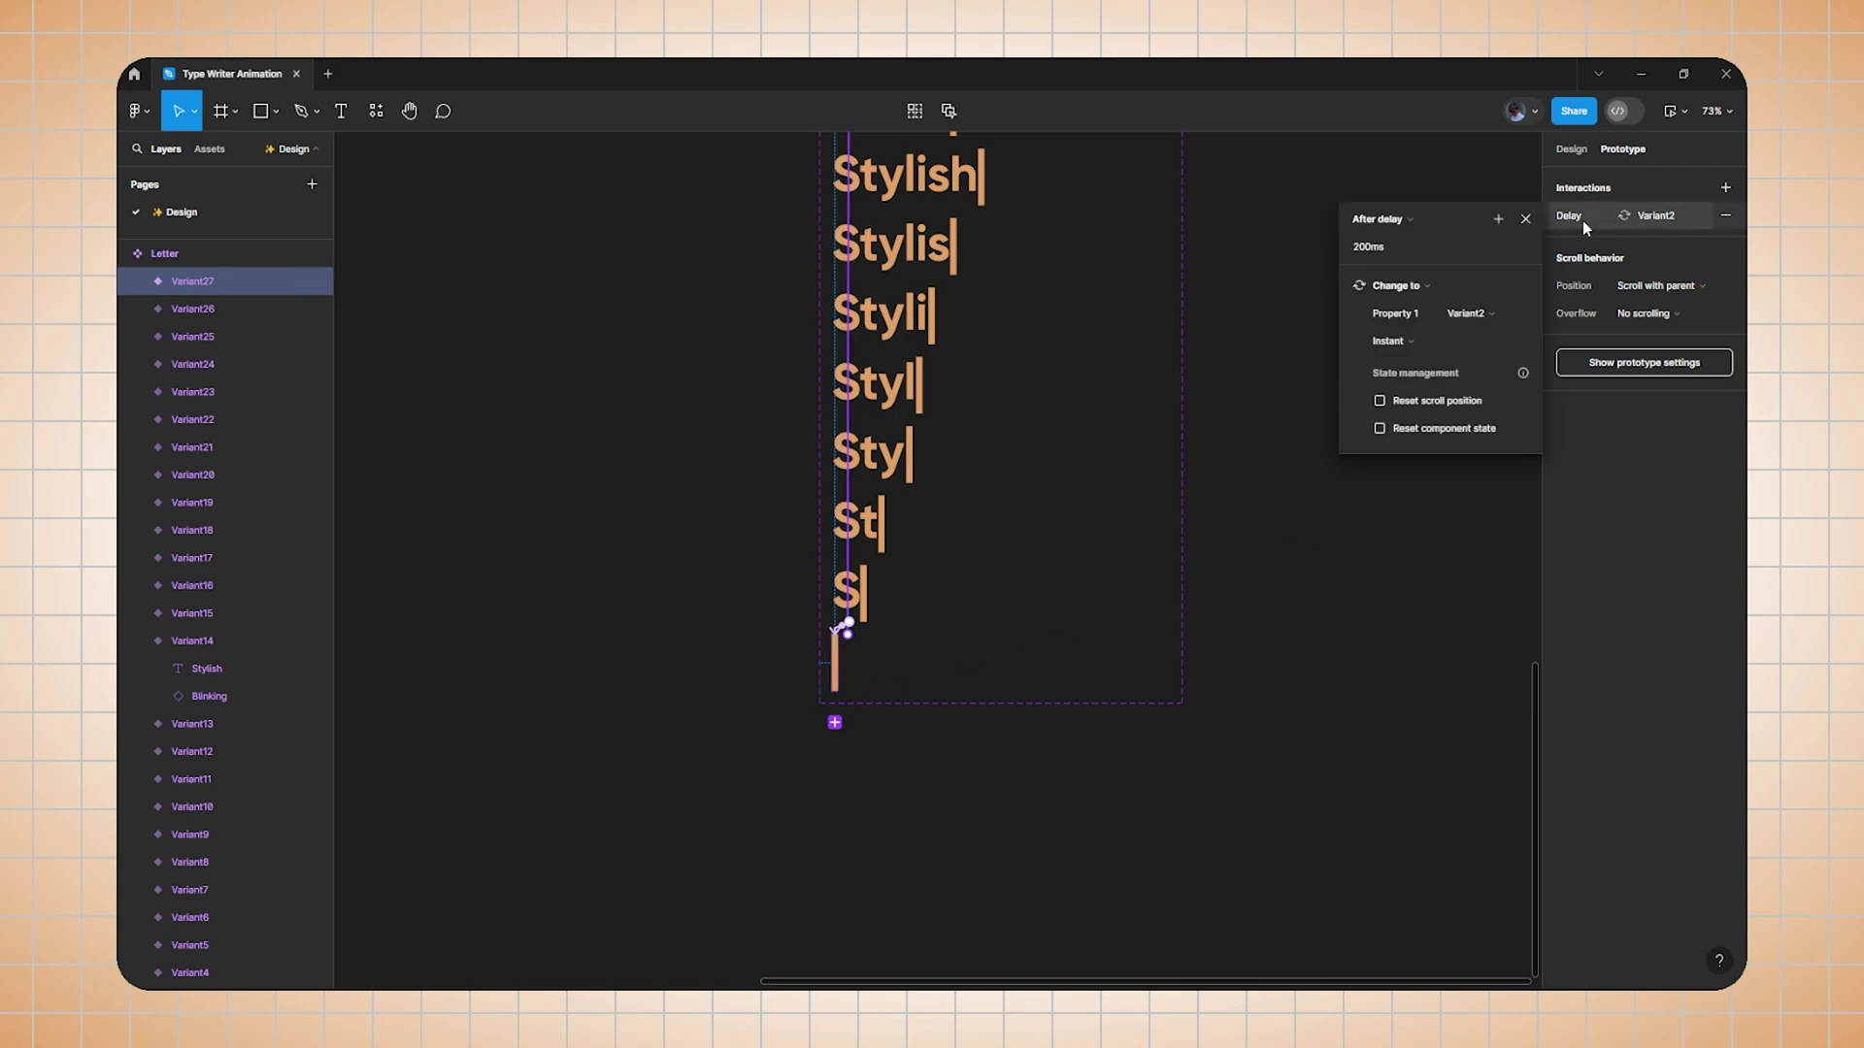
pyautogui.click(1487, 313)
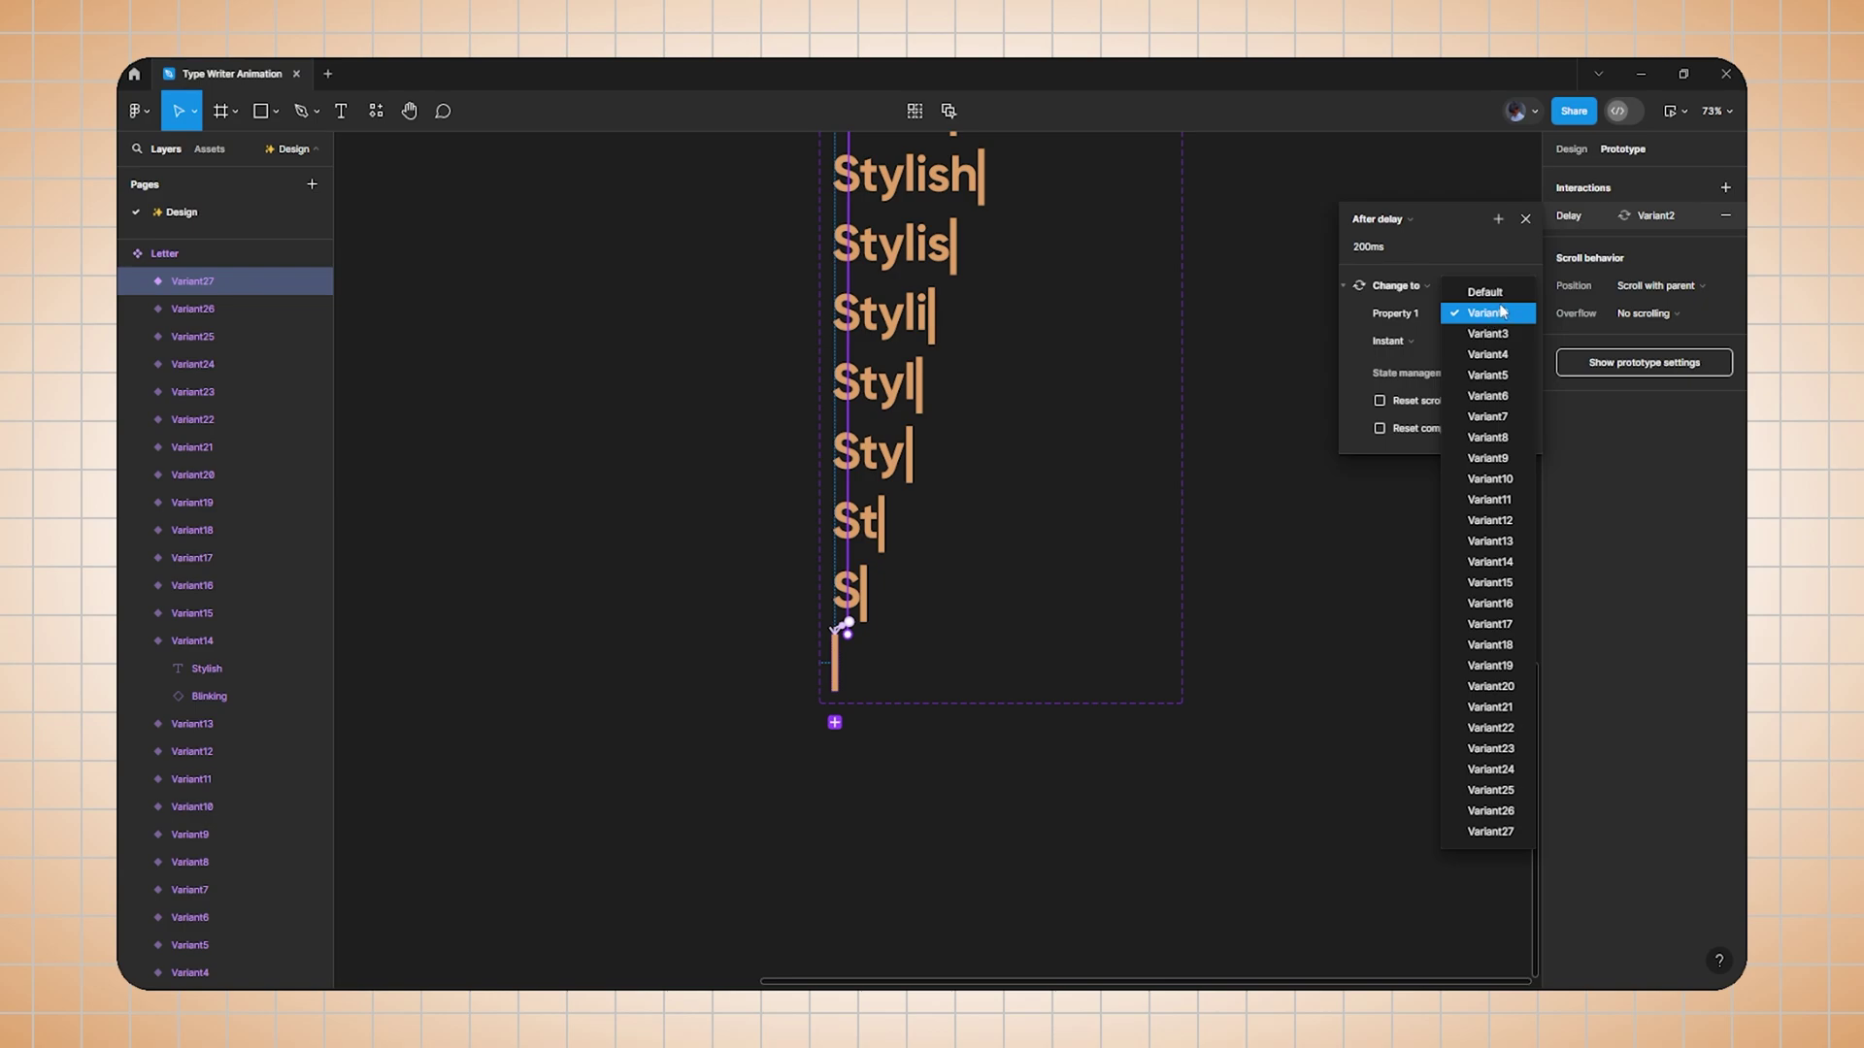
pyautogui.click(1481, 294)
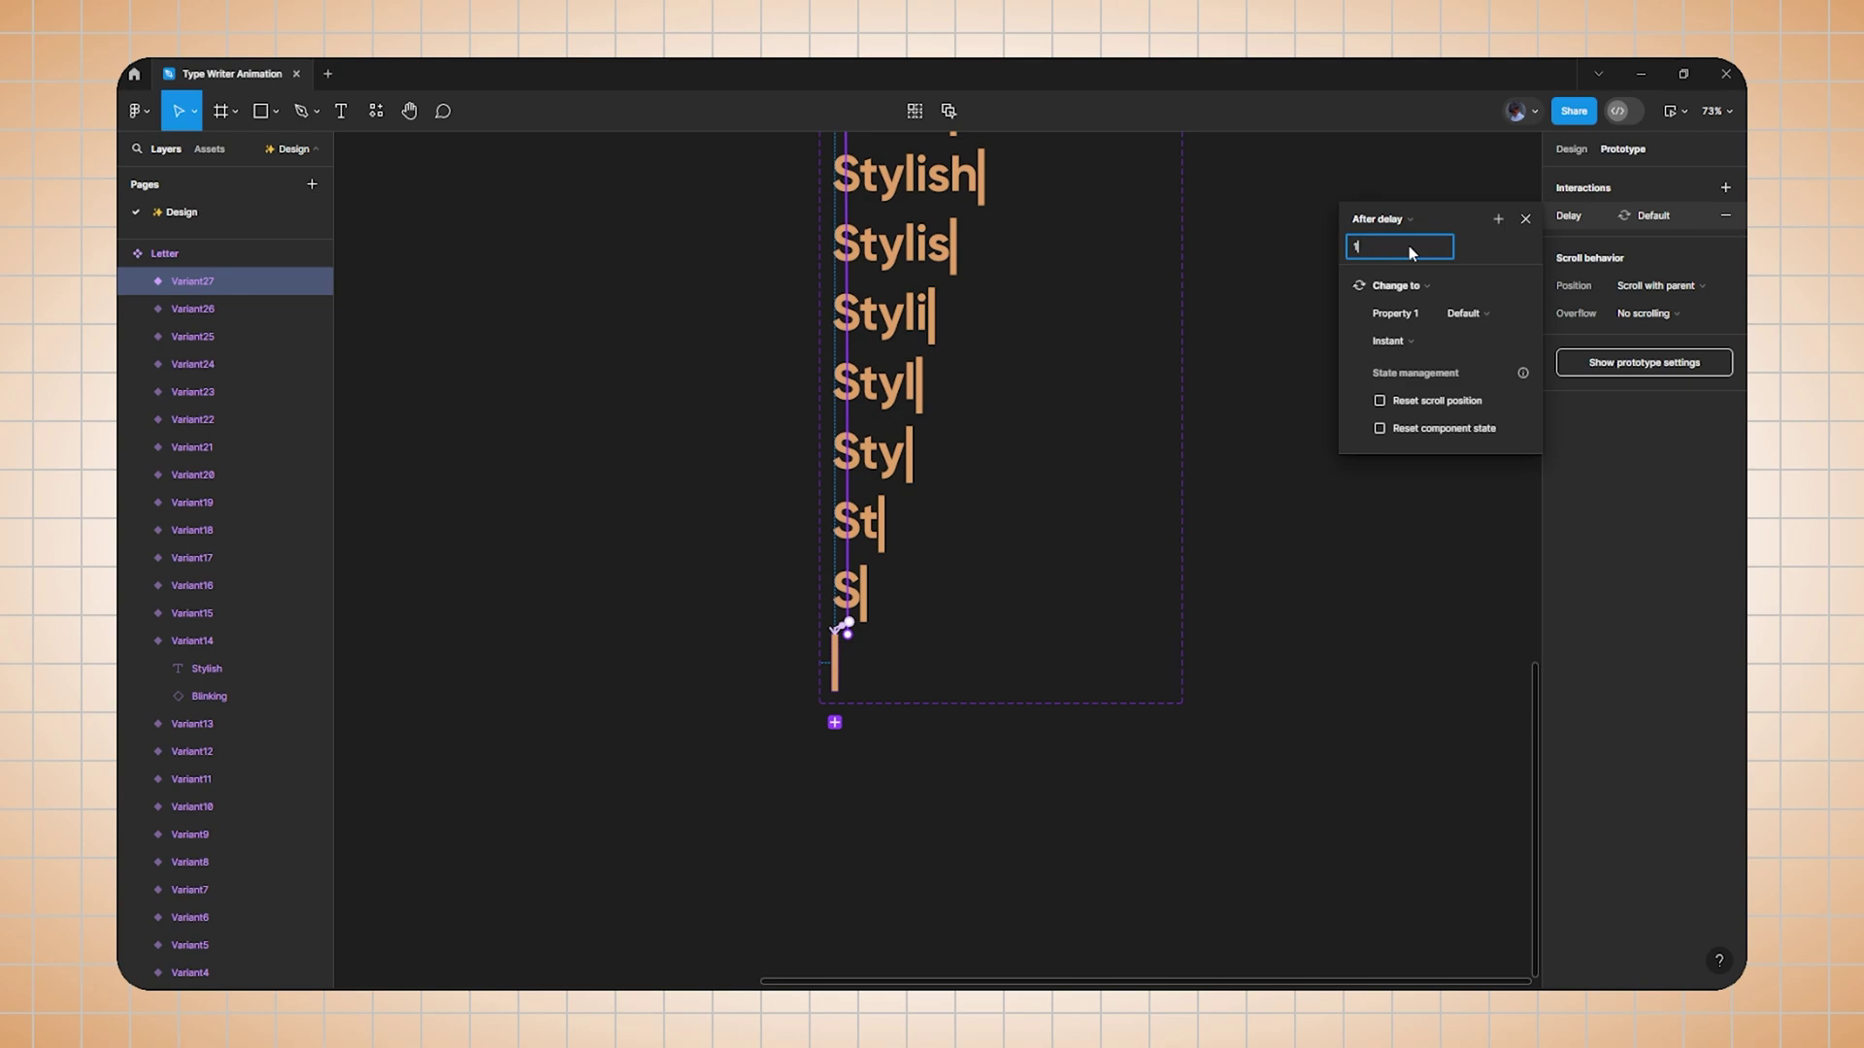
pyautogui.click(1284, 353)
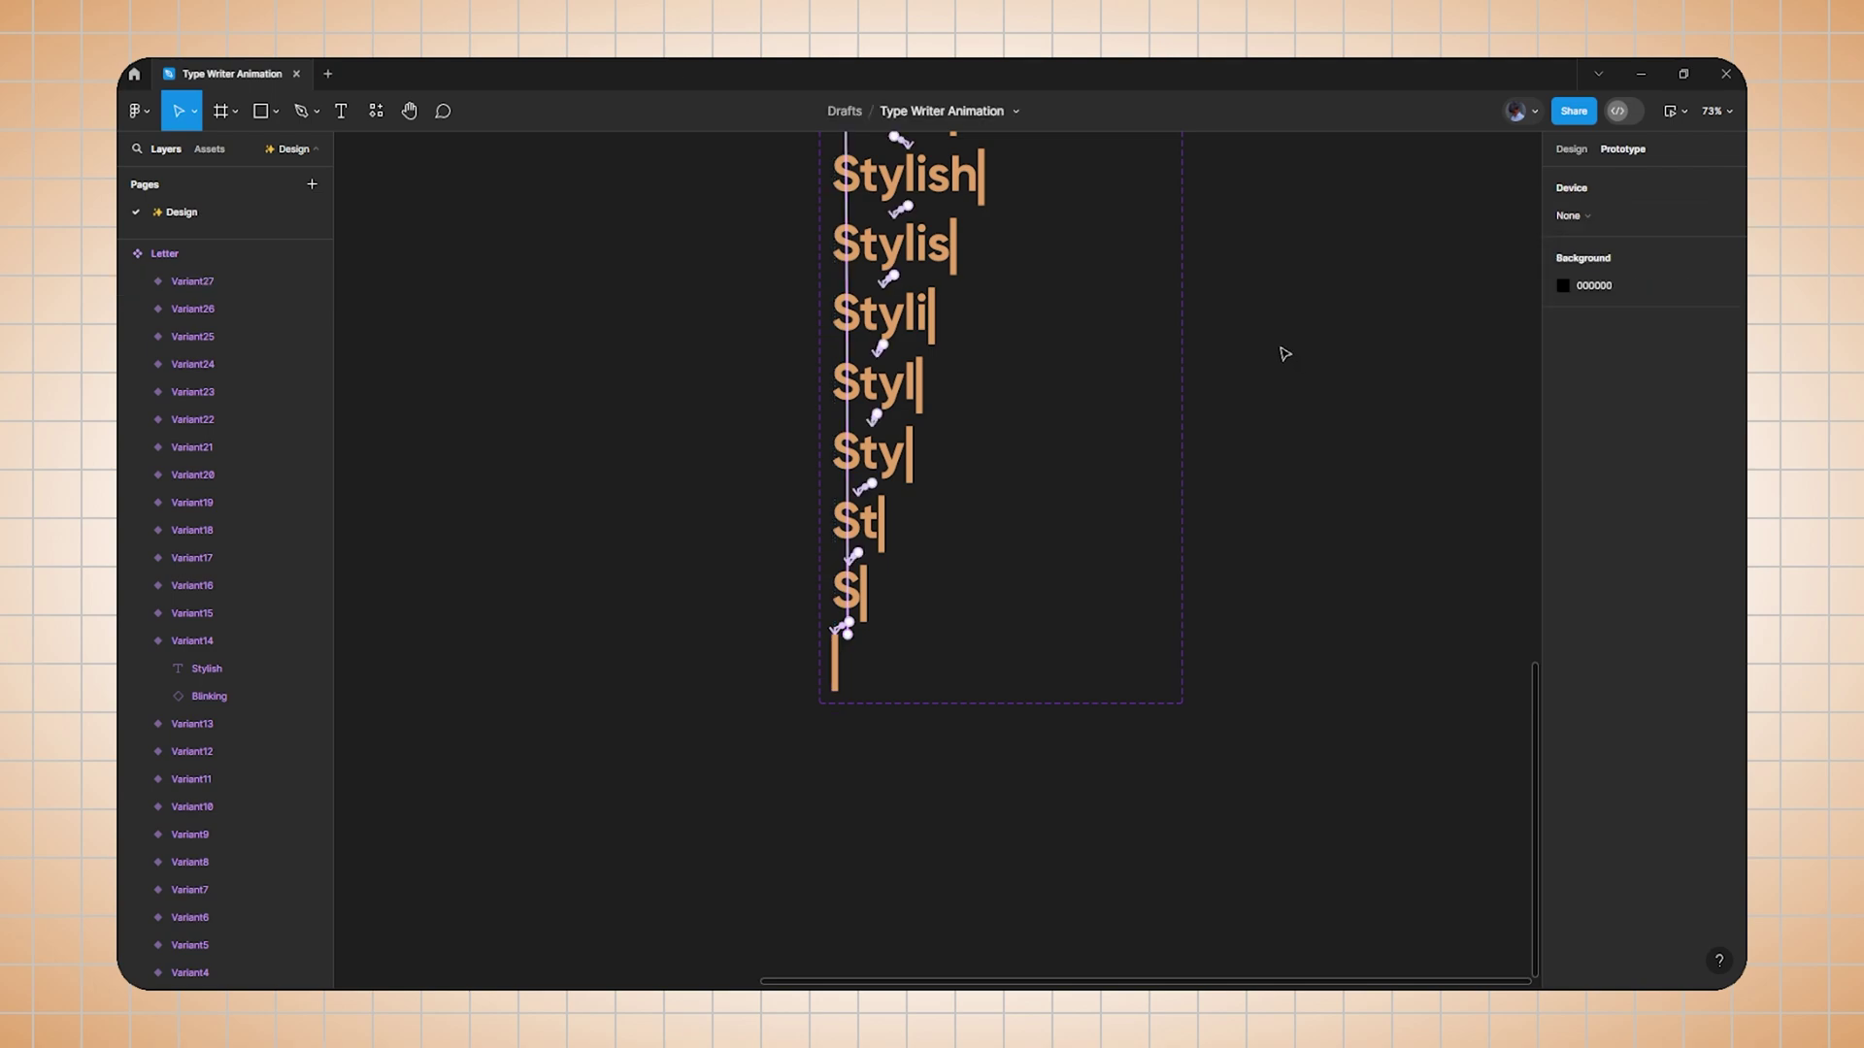
# Set the fully typed Modern variant's after-delay to 2000 ms.
pyautogui.scroll(-5, 1132, 383)
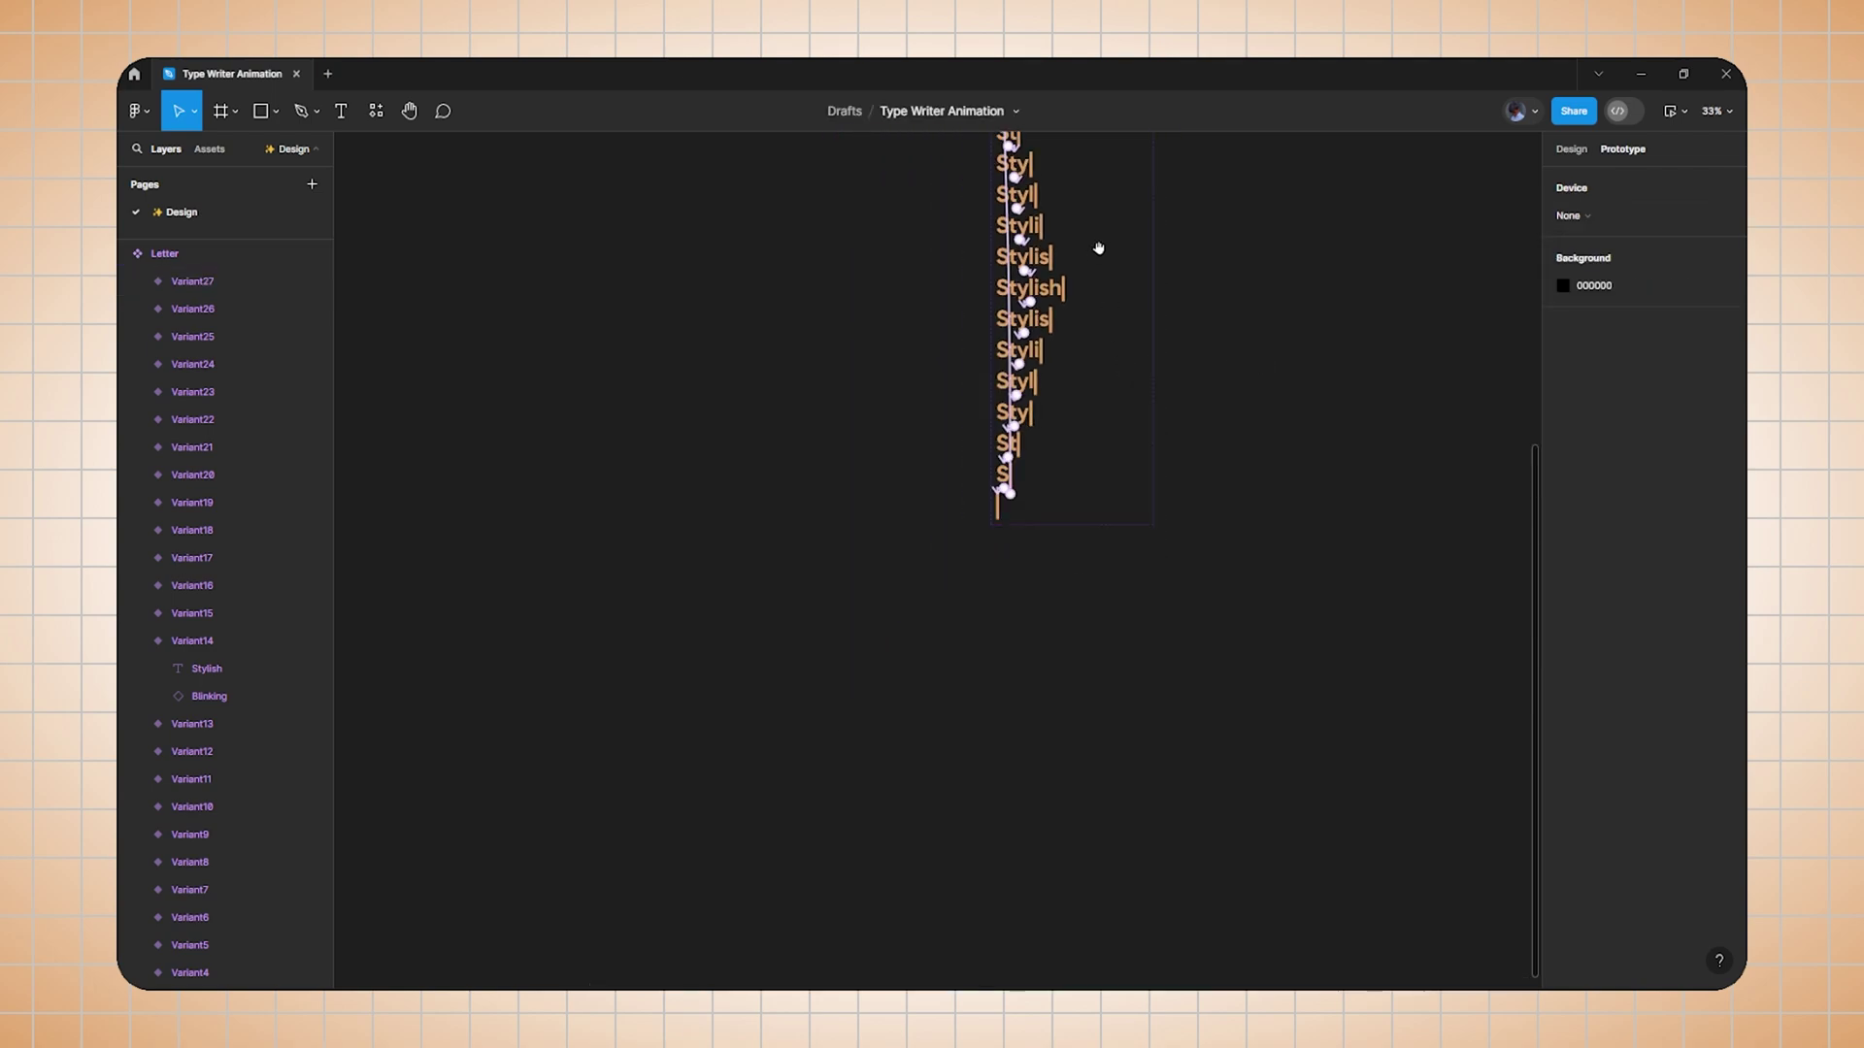
pyautogui.scroll(2, 1098, 250)
pyautogui.scroll(3, 1061, 474)
pyautogui.scroll(2, 1052, 515)
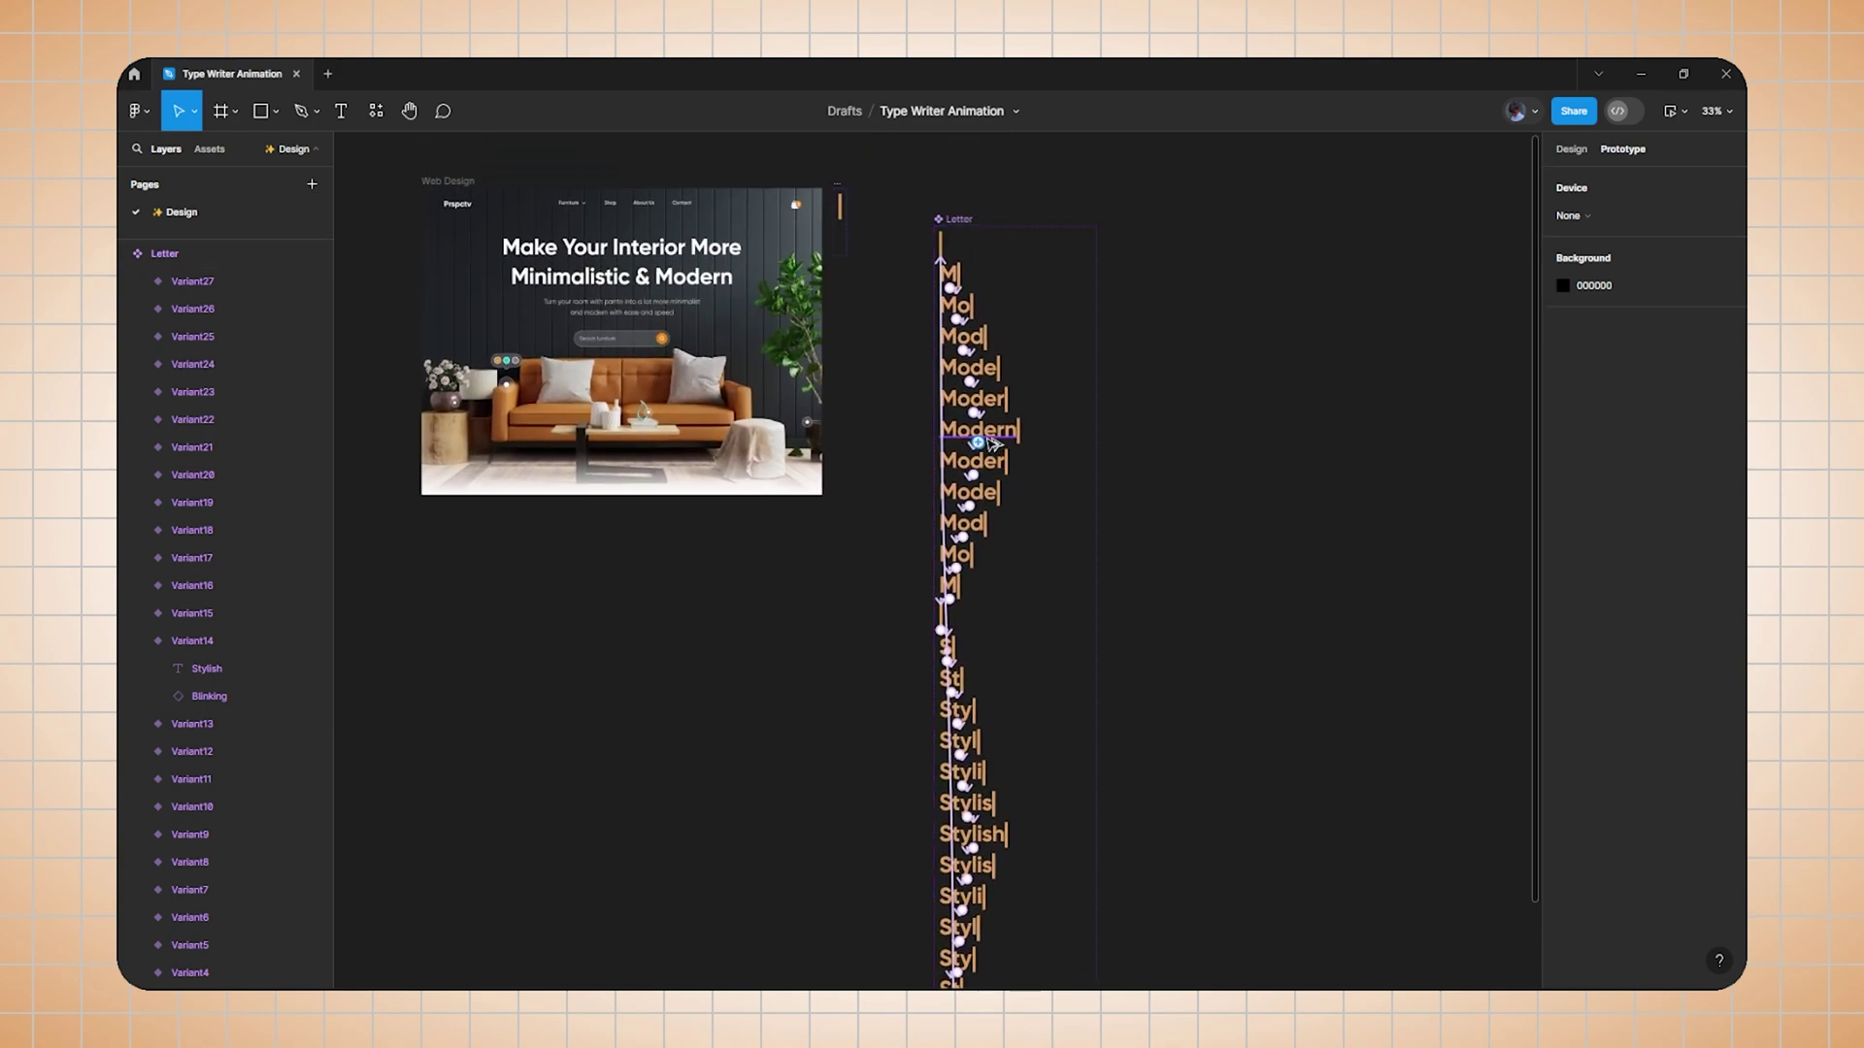
pyautogui.scroll(3, 1032, 491)
pyautogui.scroll(-3, 1029, 504)
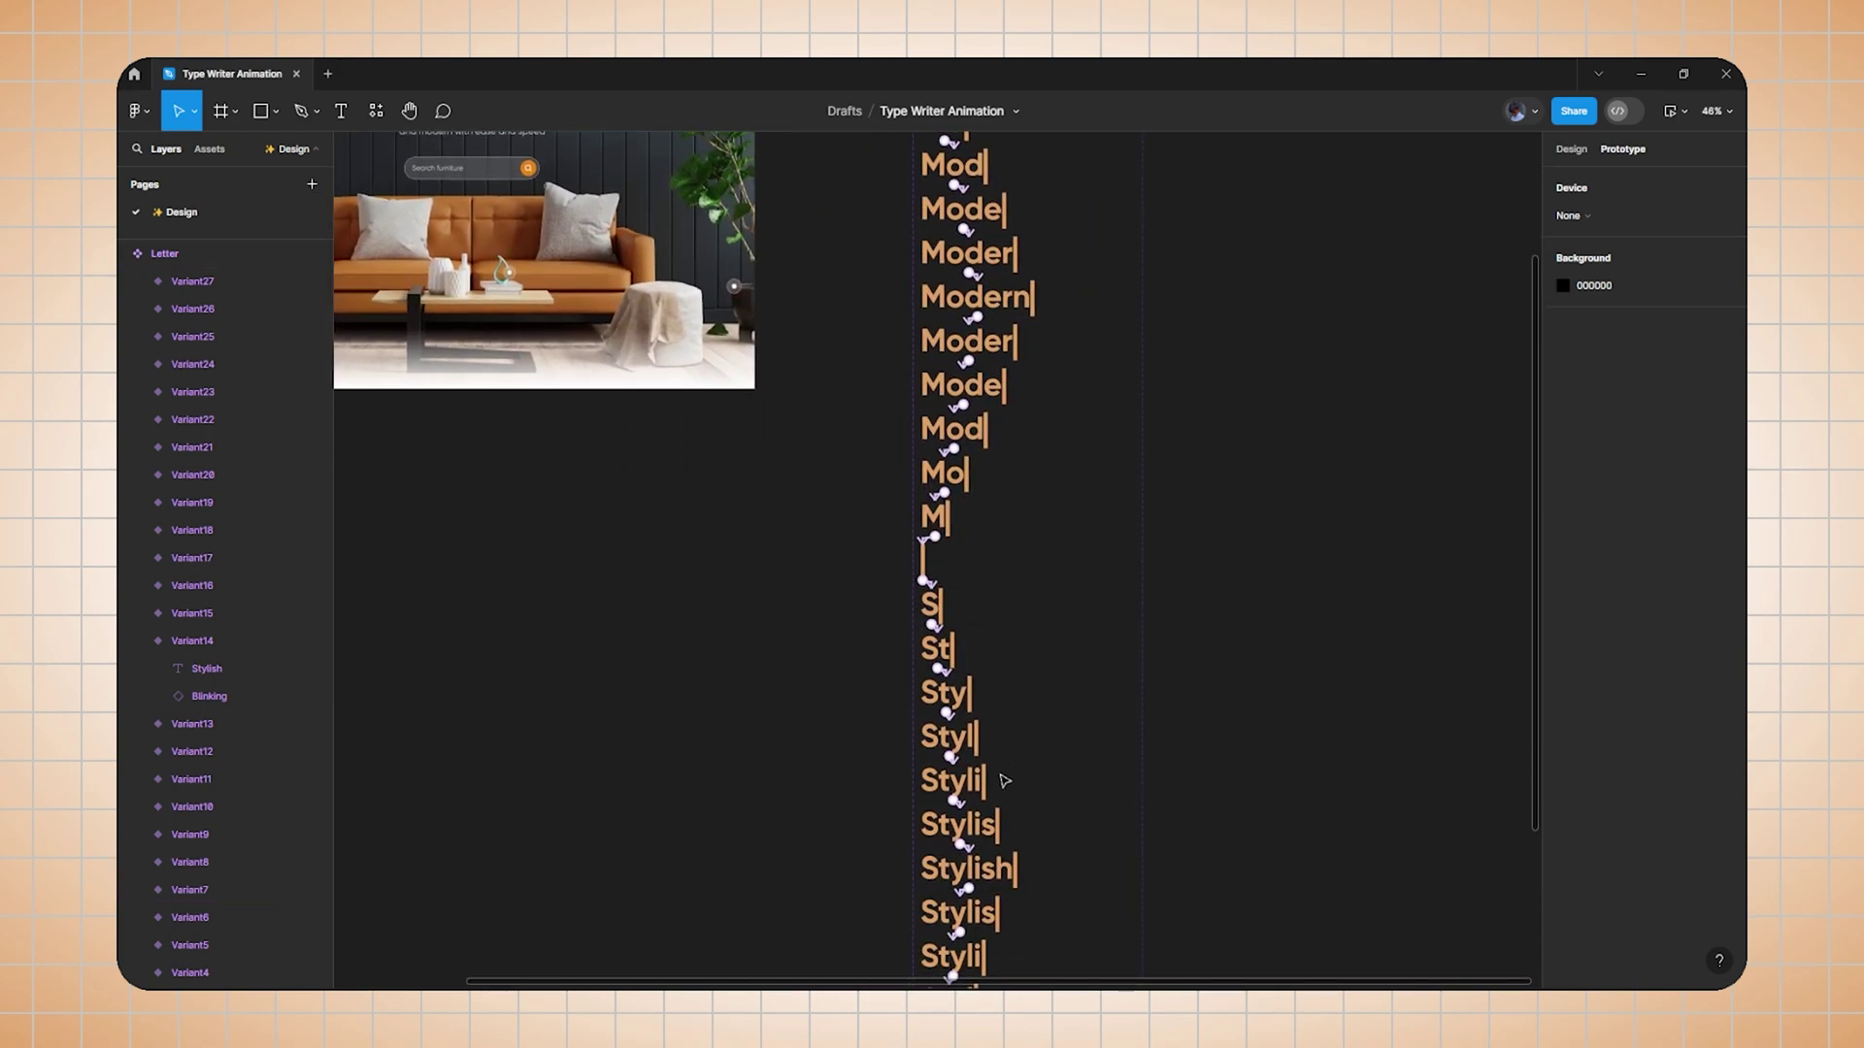
pyautogui.scroll(-1, 1024, 622)
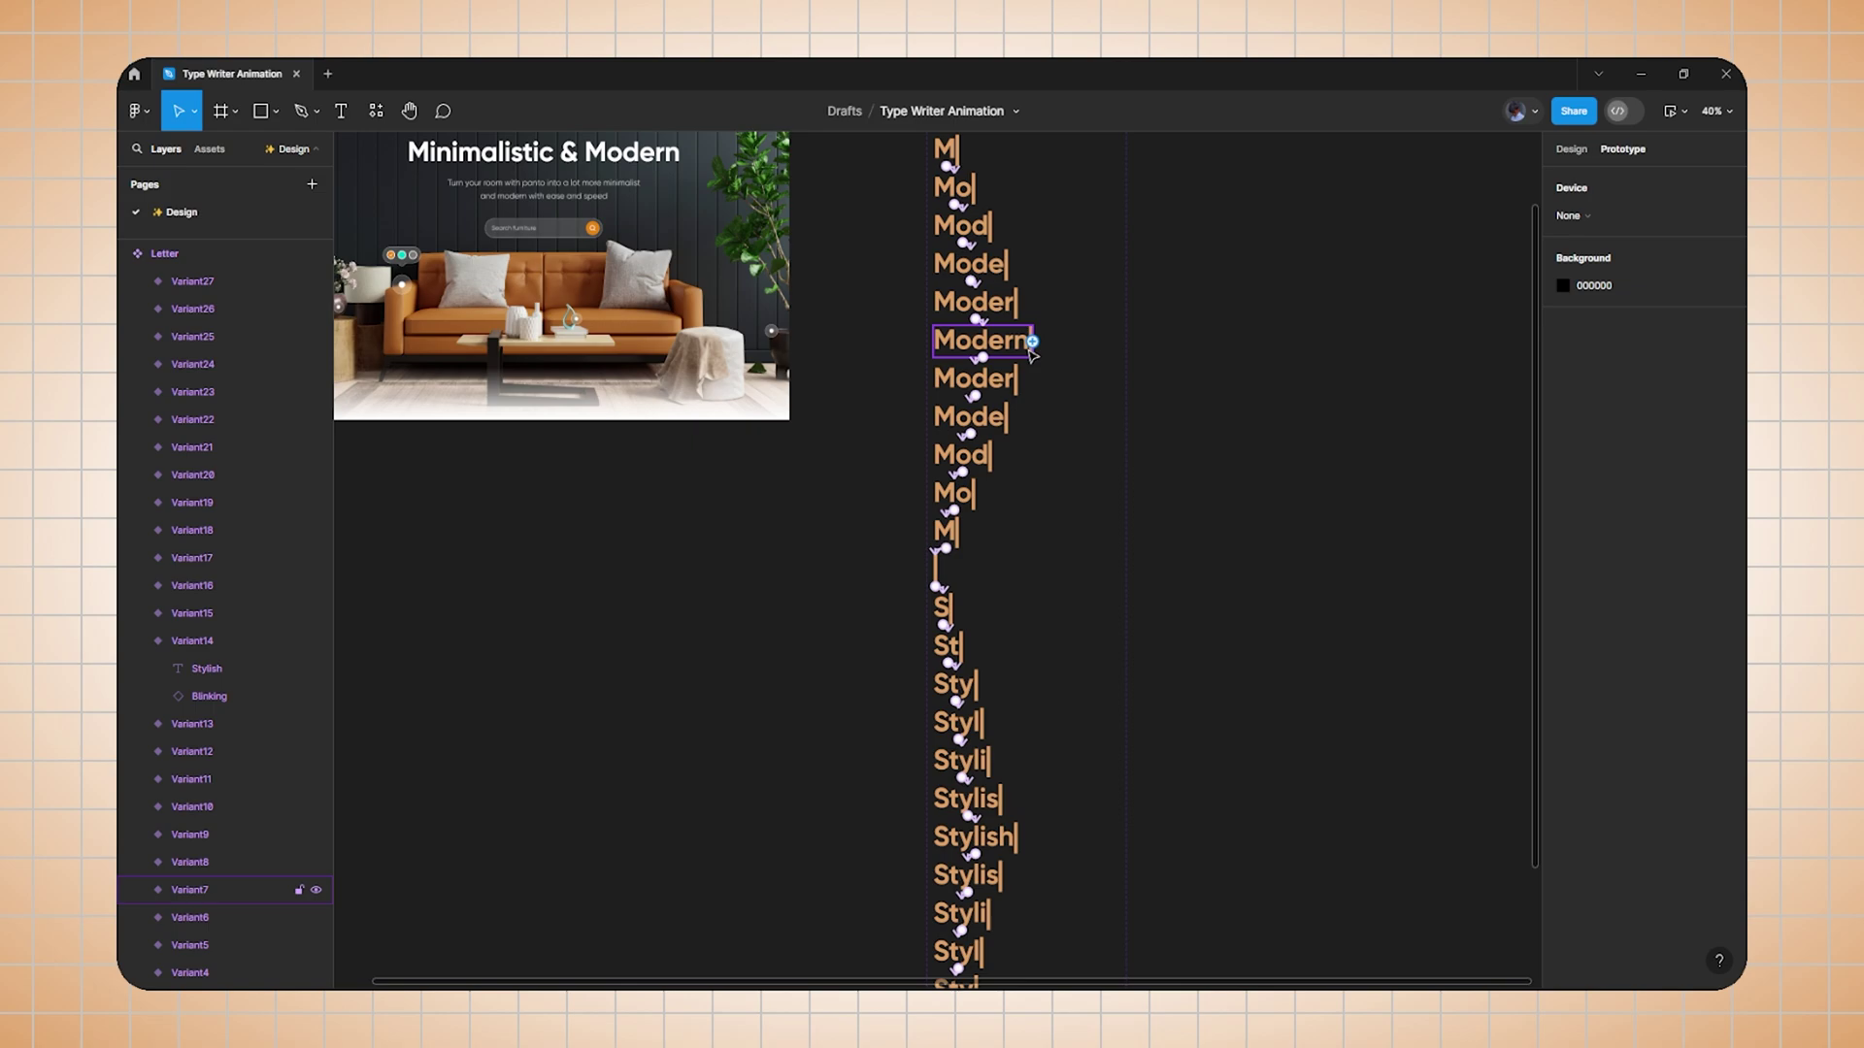
pyautogui.click(1015, 349)
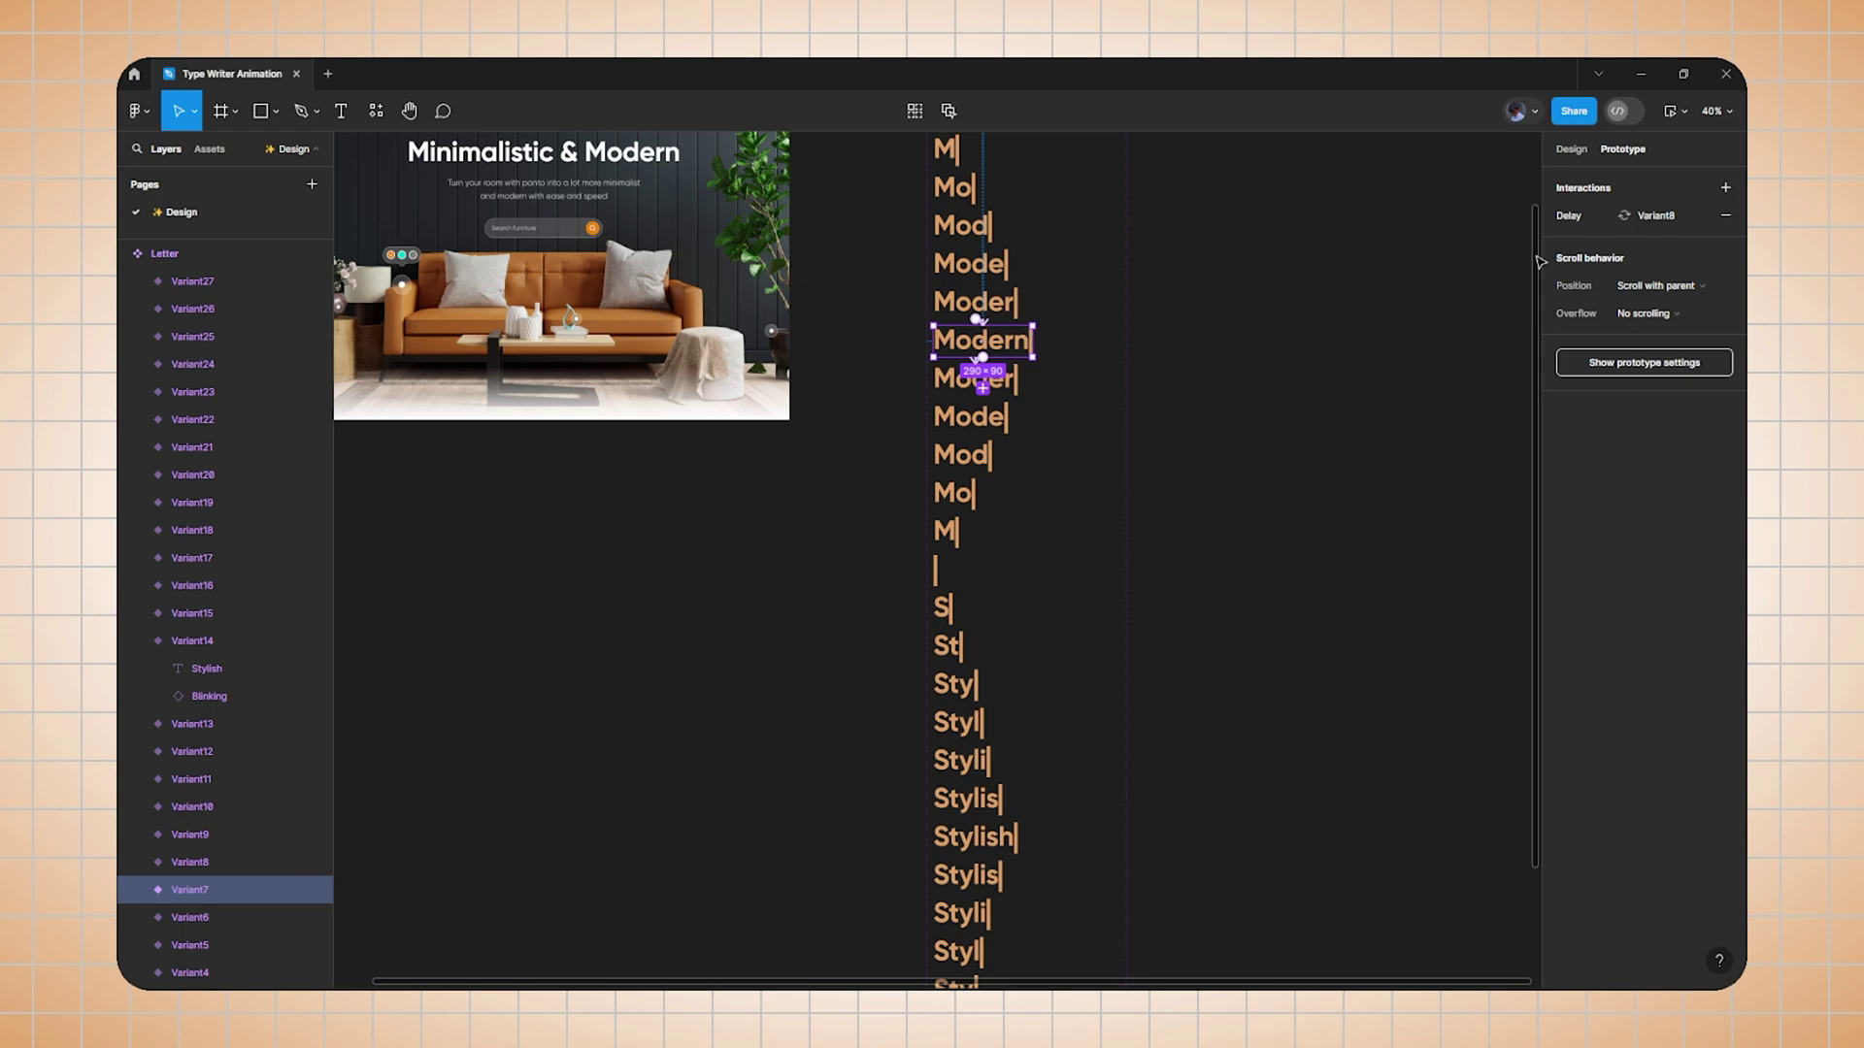
pyautogui.click(1586, 219)
pyautogui.click(1401, 247)
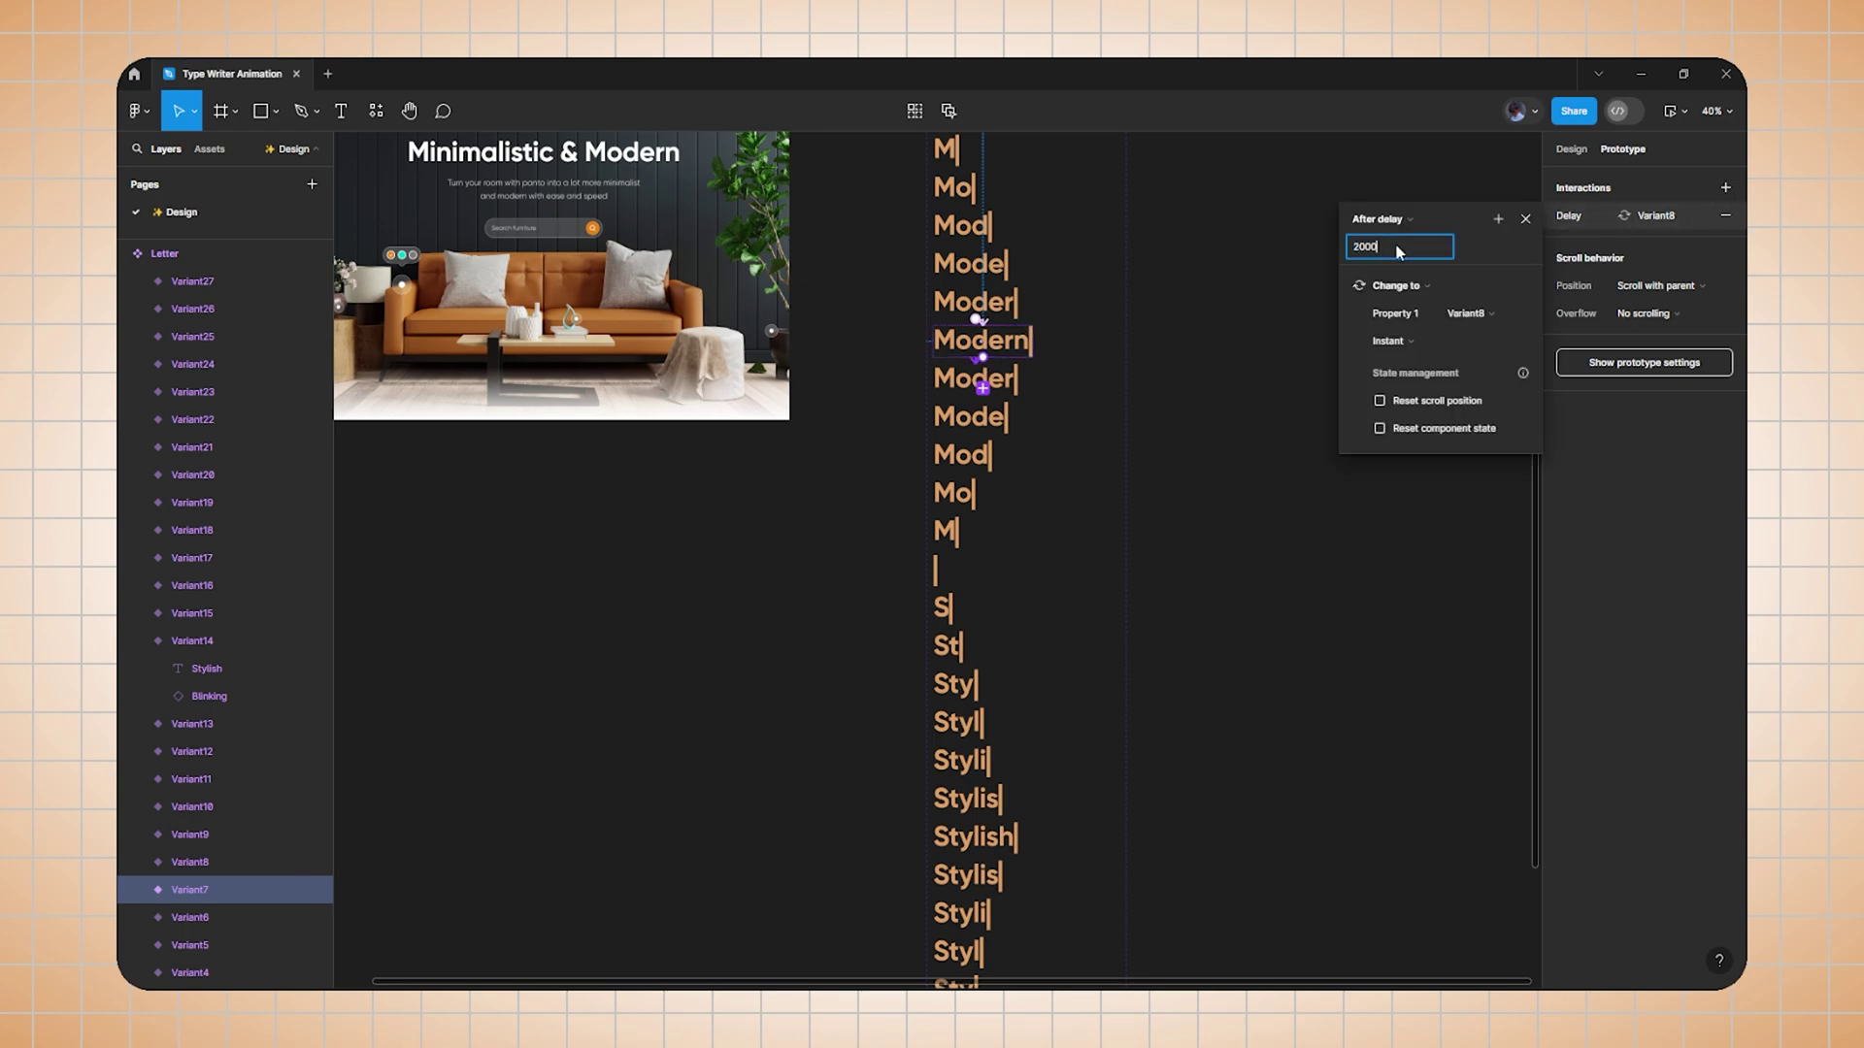
pyautogui.click(1219, 542)
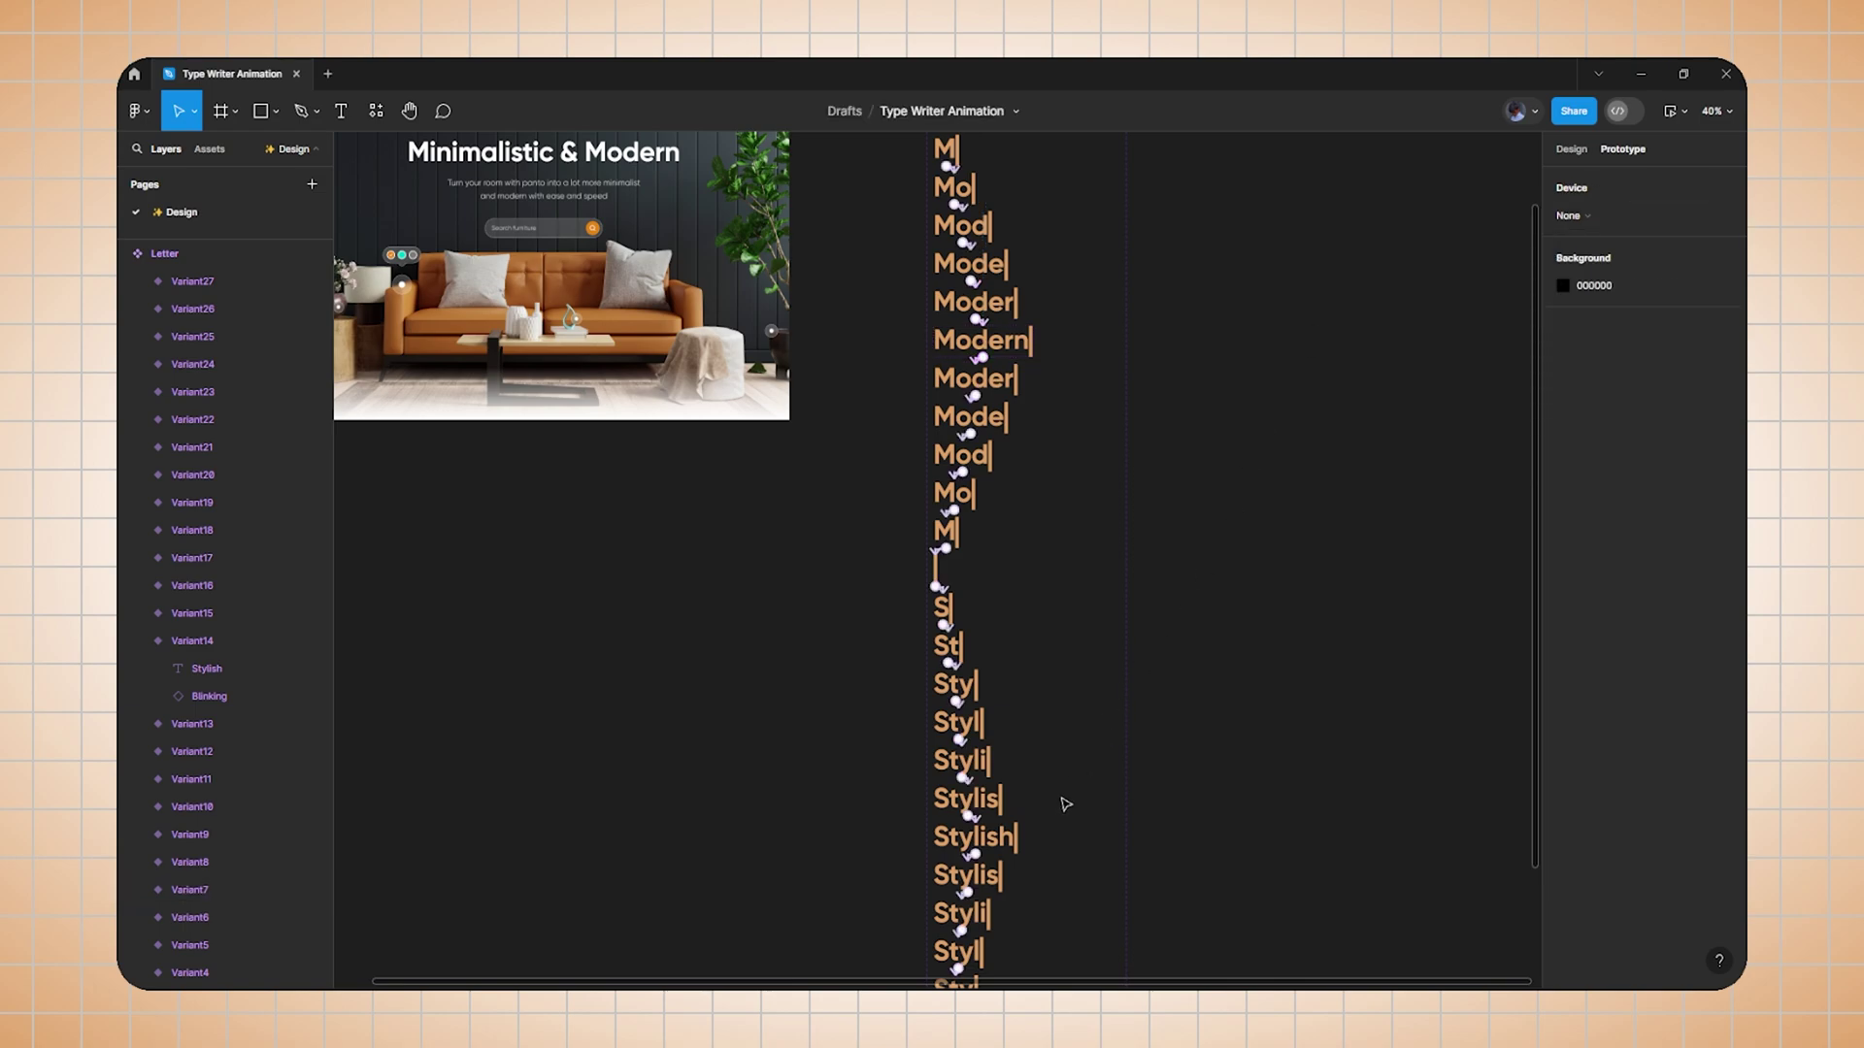
# Give the fully typed Stylish variant a 2000 ms delay as well.
pyautogui.click(1010, 842)
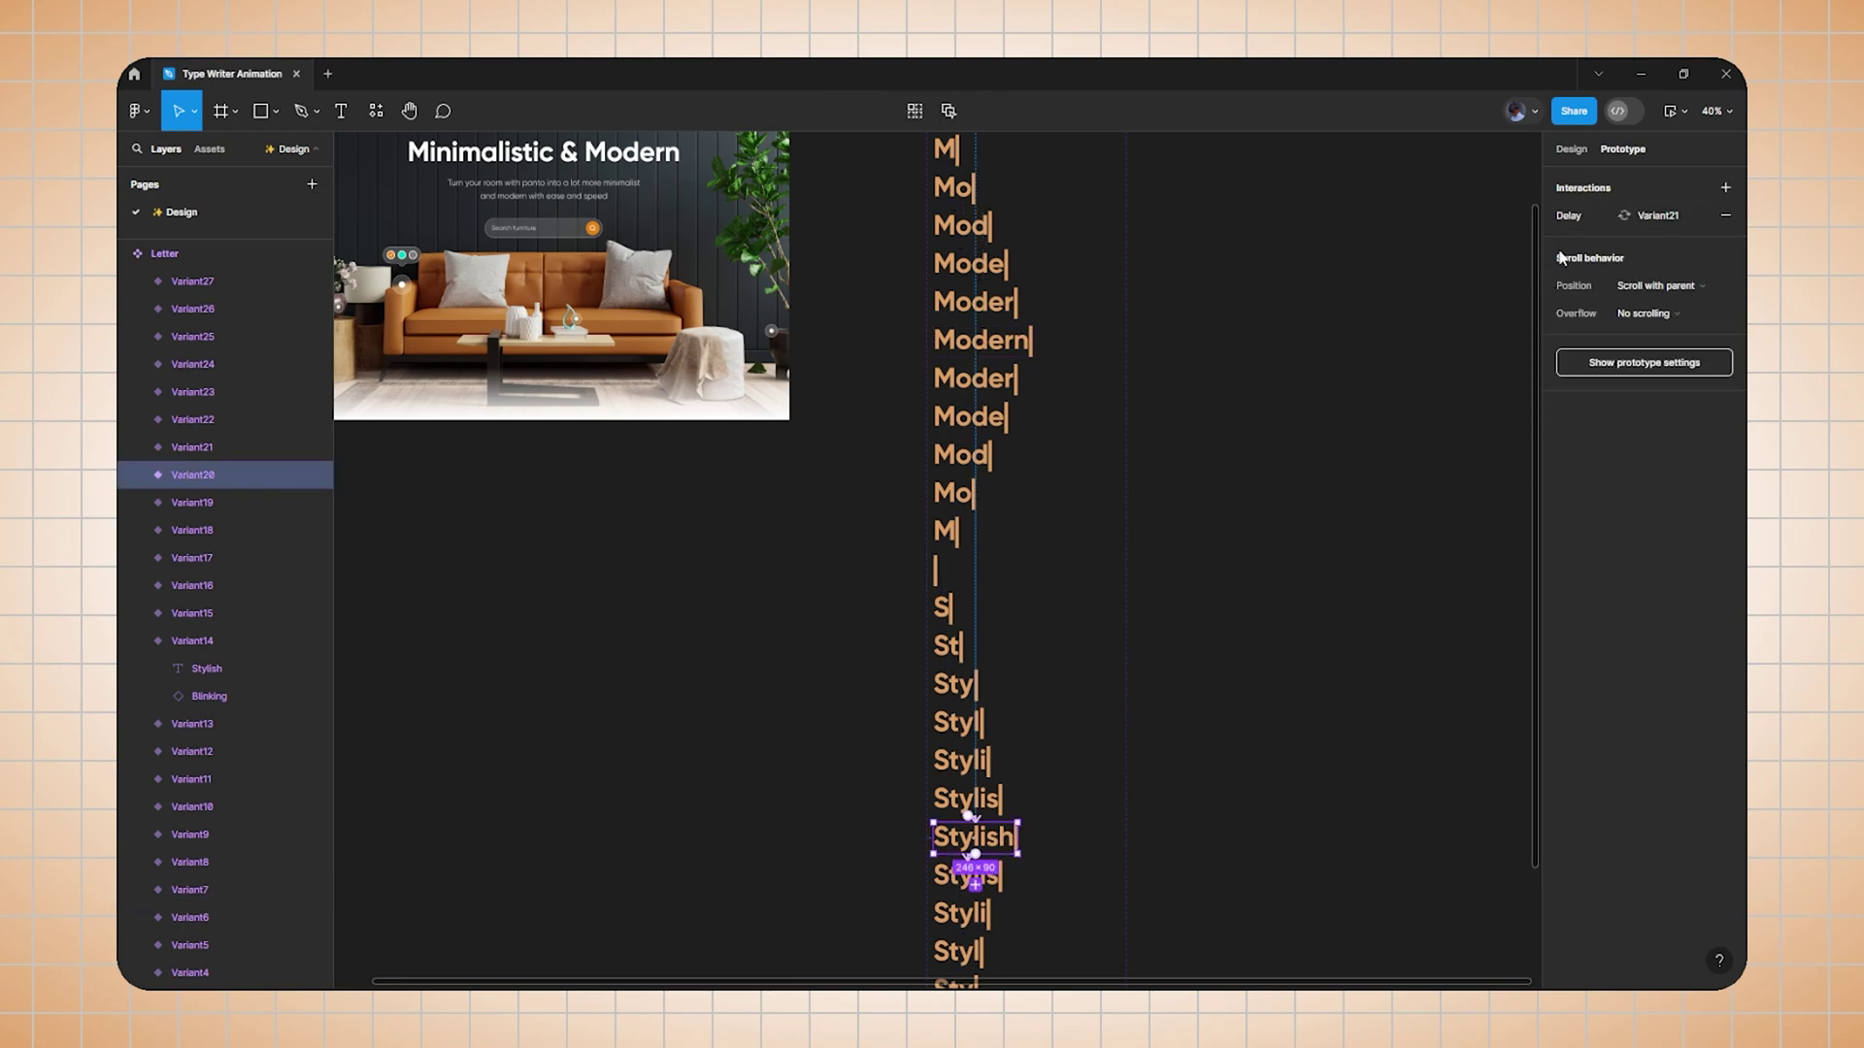
pyautogui.click(1574, 218)
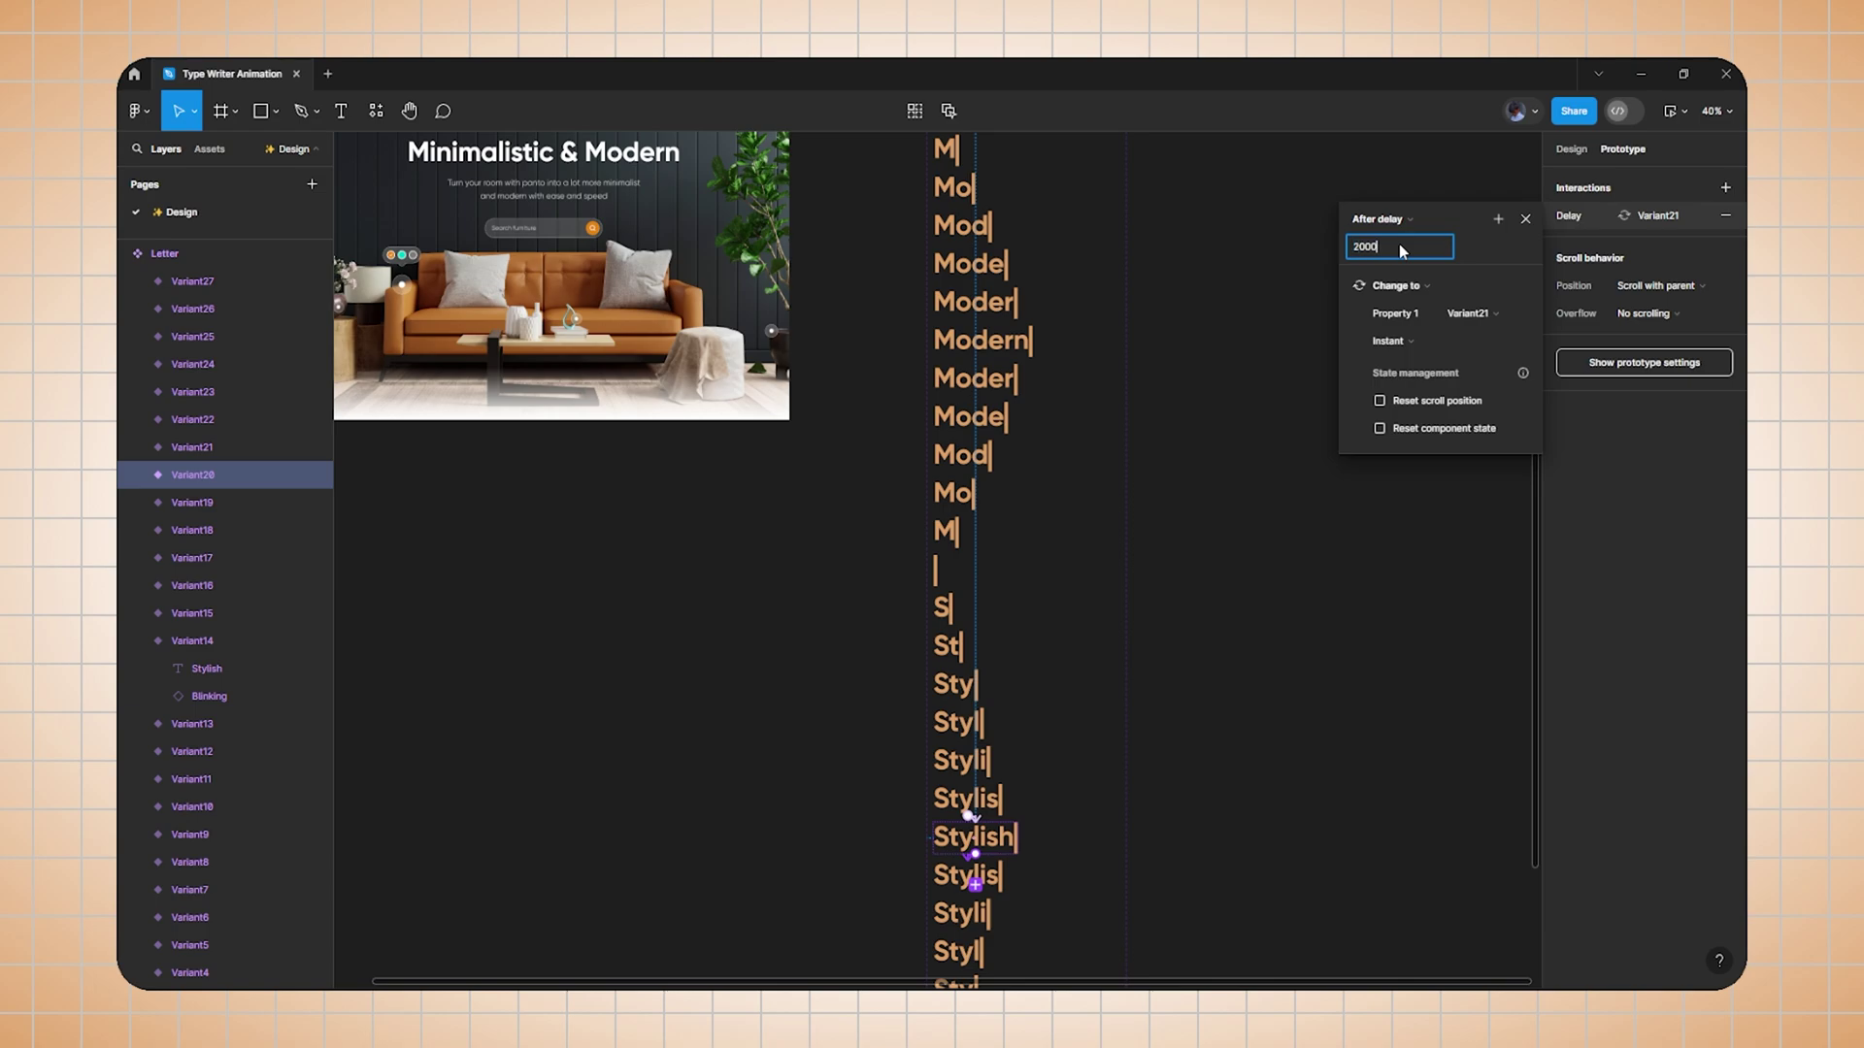
pyautogui.click(1283, 354)
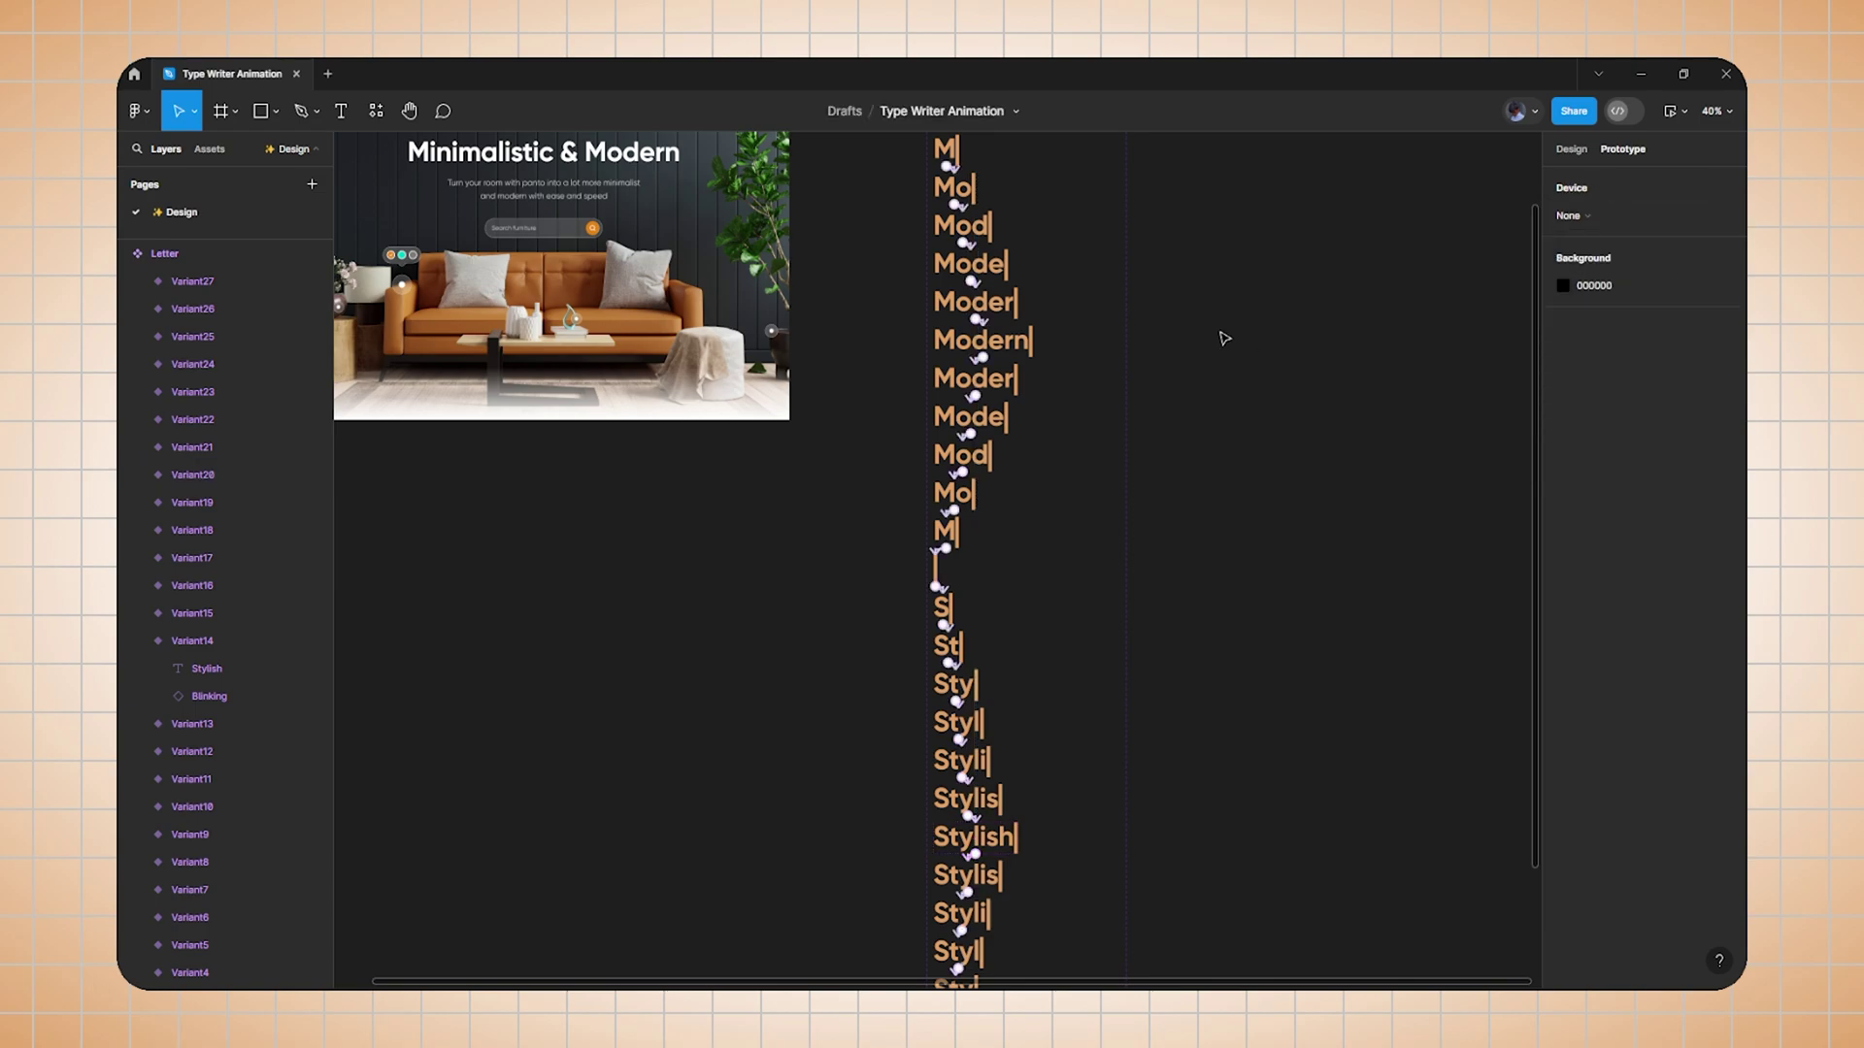
pyautogui.click(1567, 151)
pyautogui.keyDown('ctrl'); pyautogui.scroll(-3, 1269, 329); pyautogui.keyUp('ctrl')
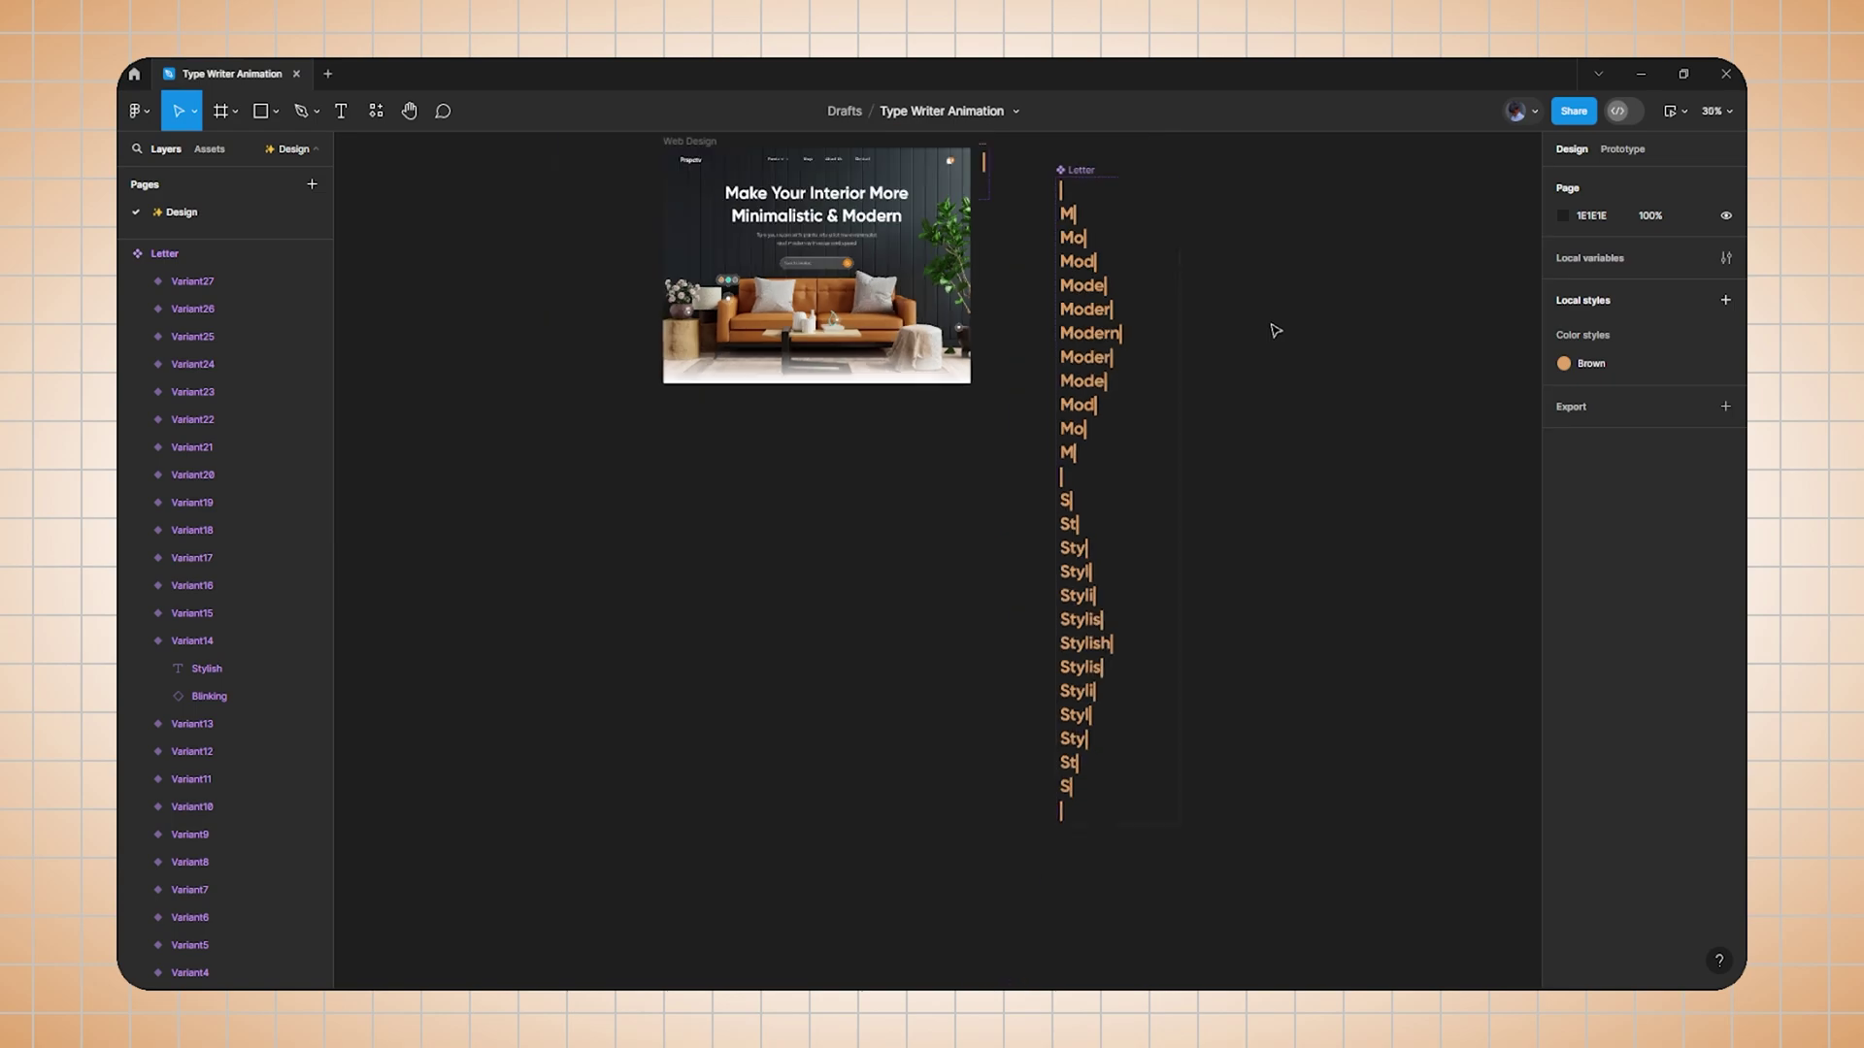
# Clear the Letter set selection and scroll up to the hero headline.
pyautogui.scroll(2, 1053, 253)
pyautogui.click(1060, 272)
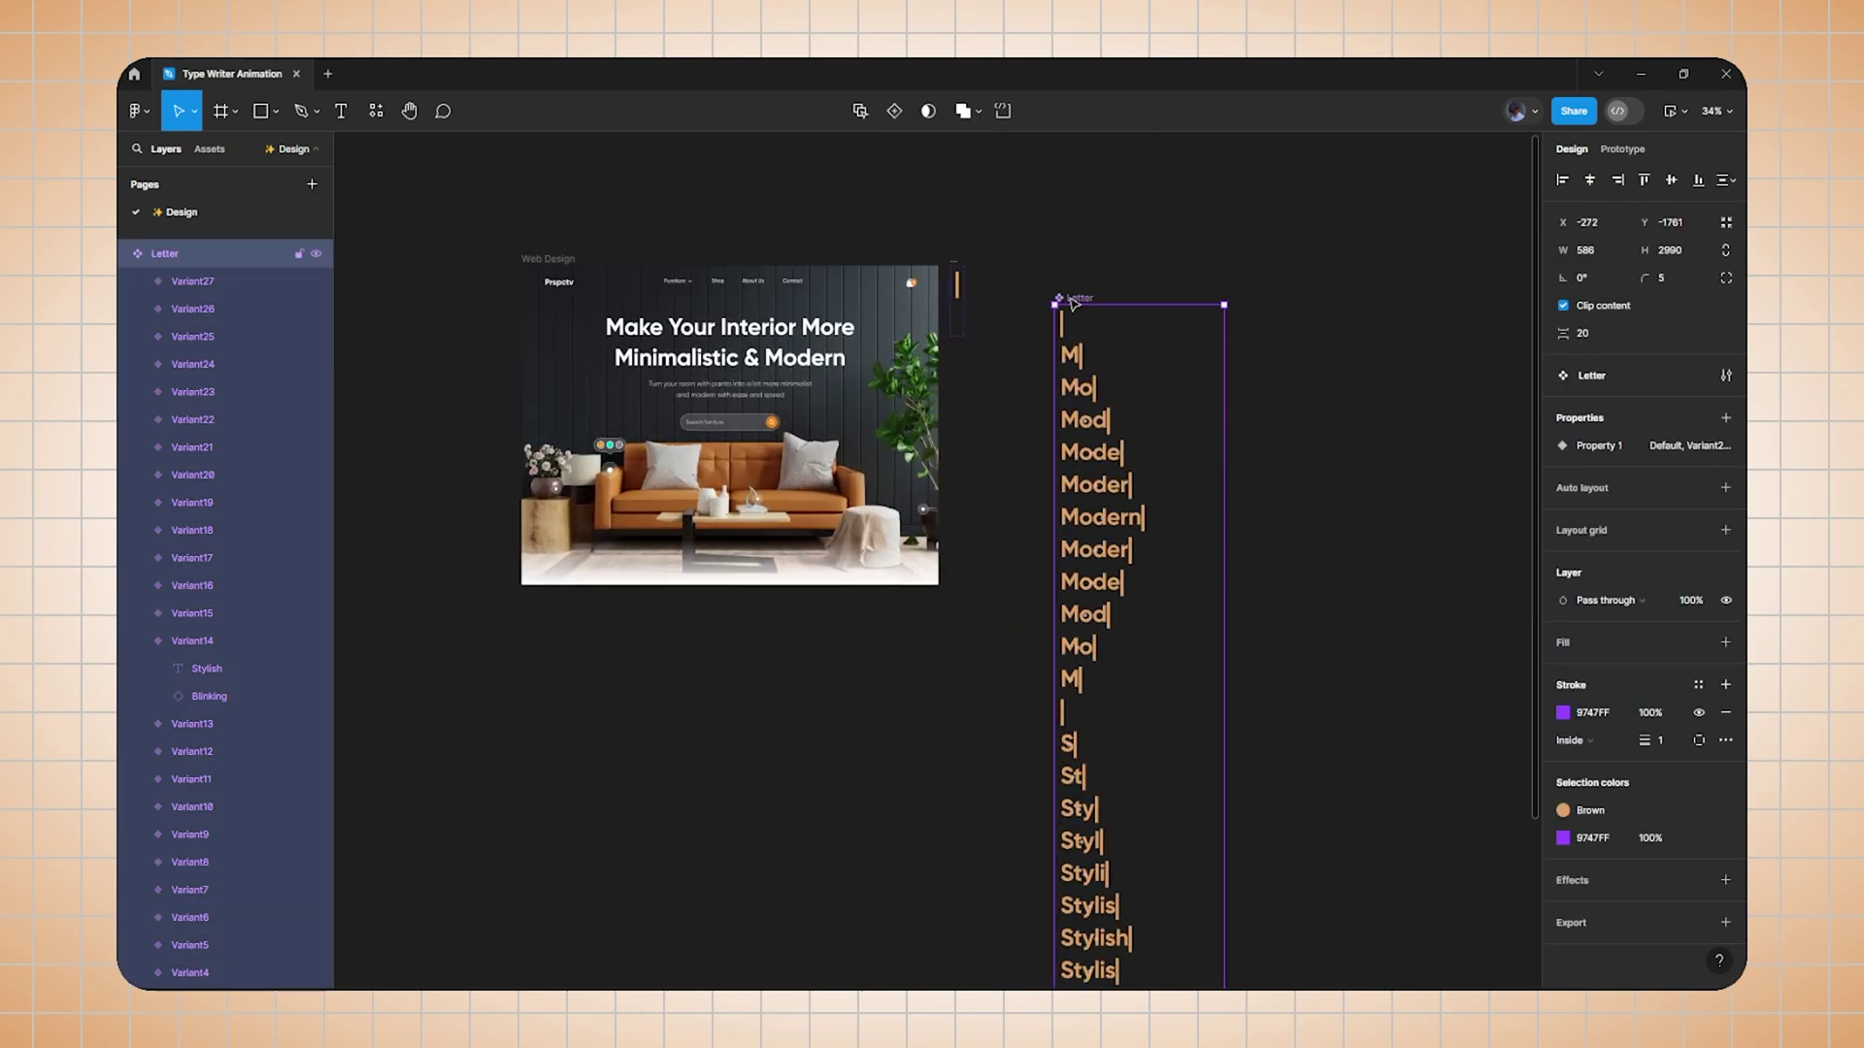
pyautogui.click(1000, 338)
pyautogui.scroll(2, 974, 392)
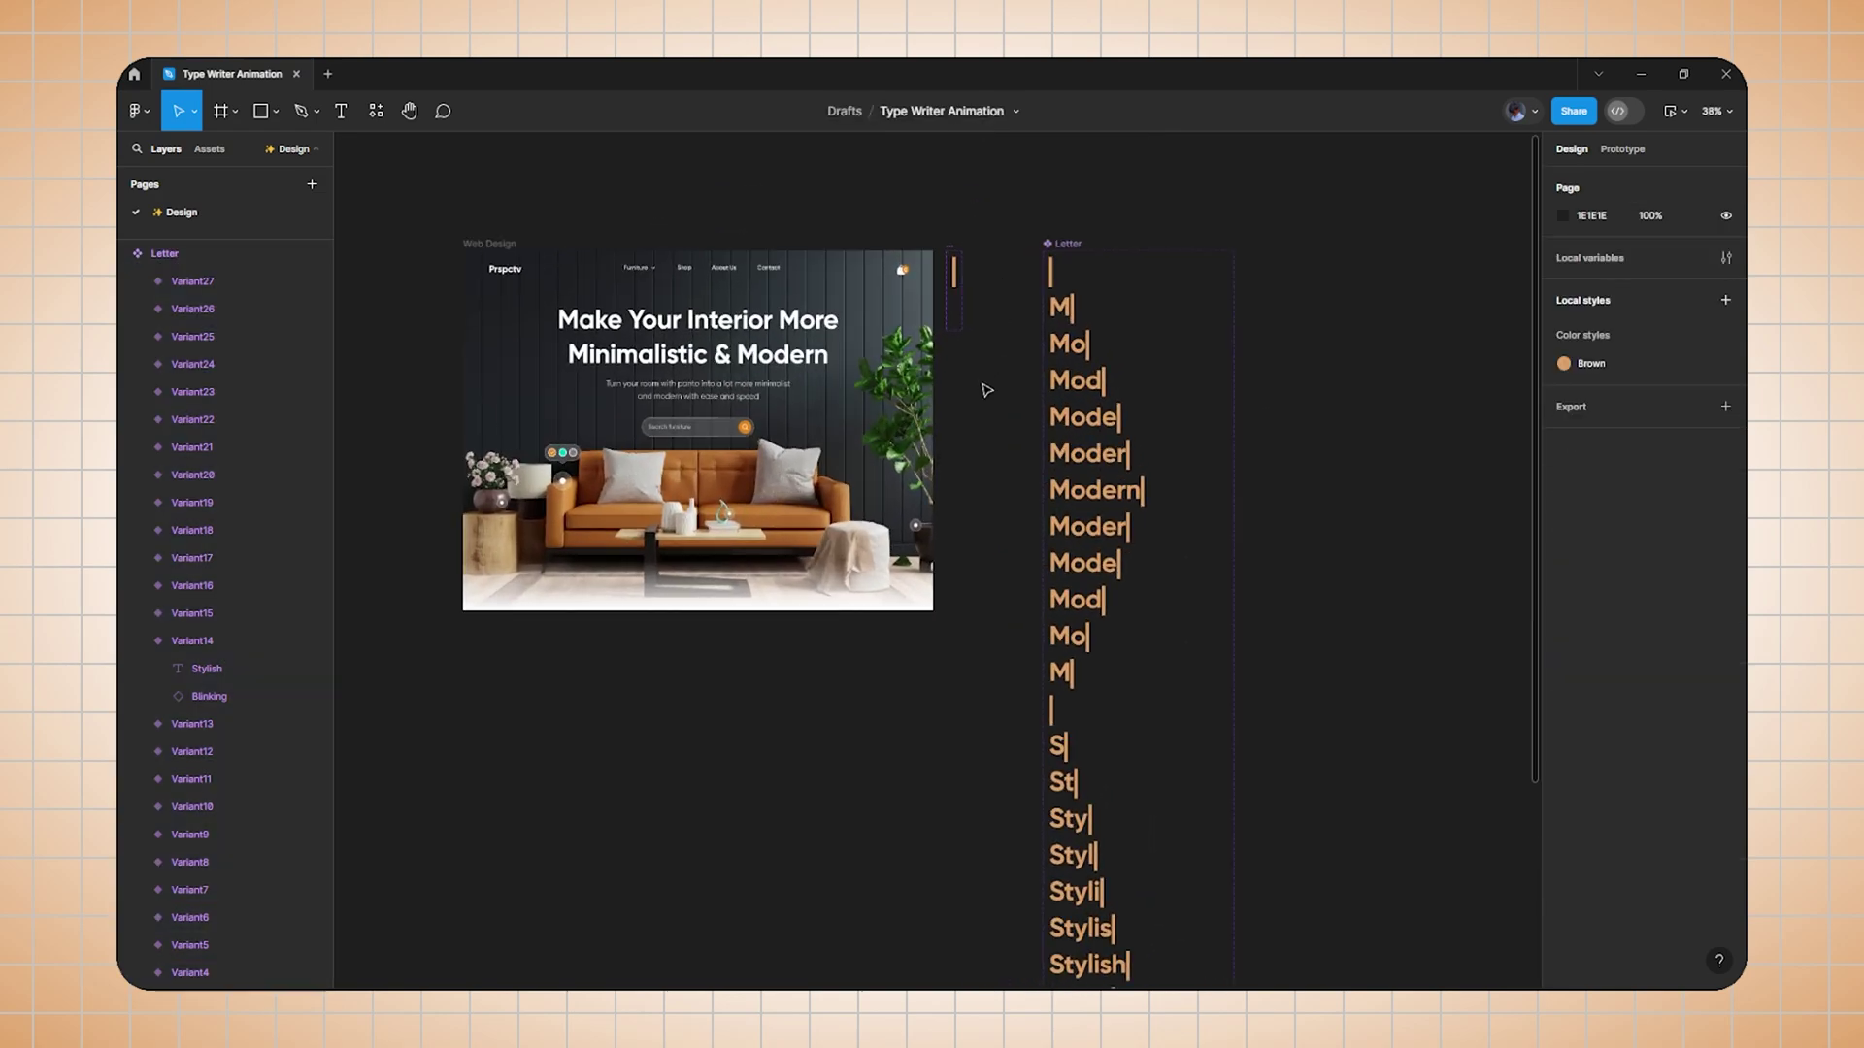
pyautogui.scroll(2, 974, 392)
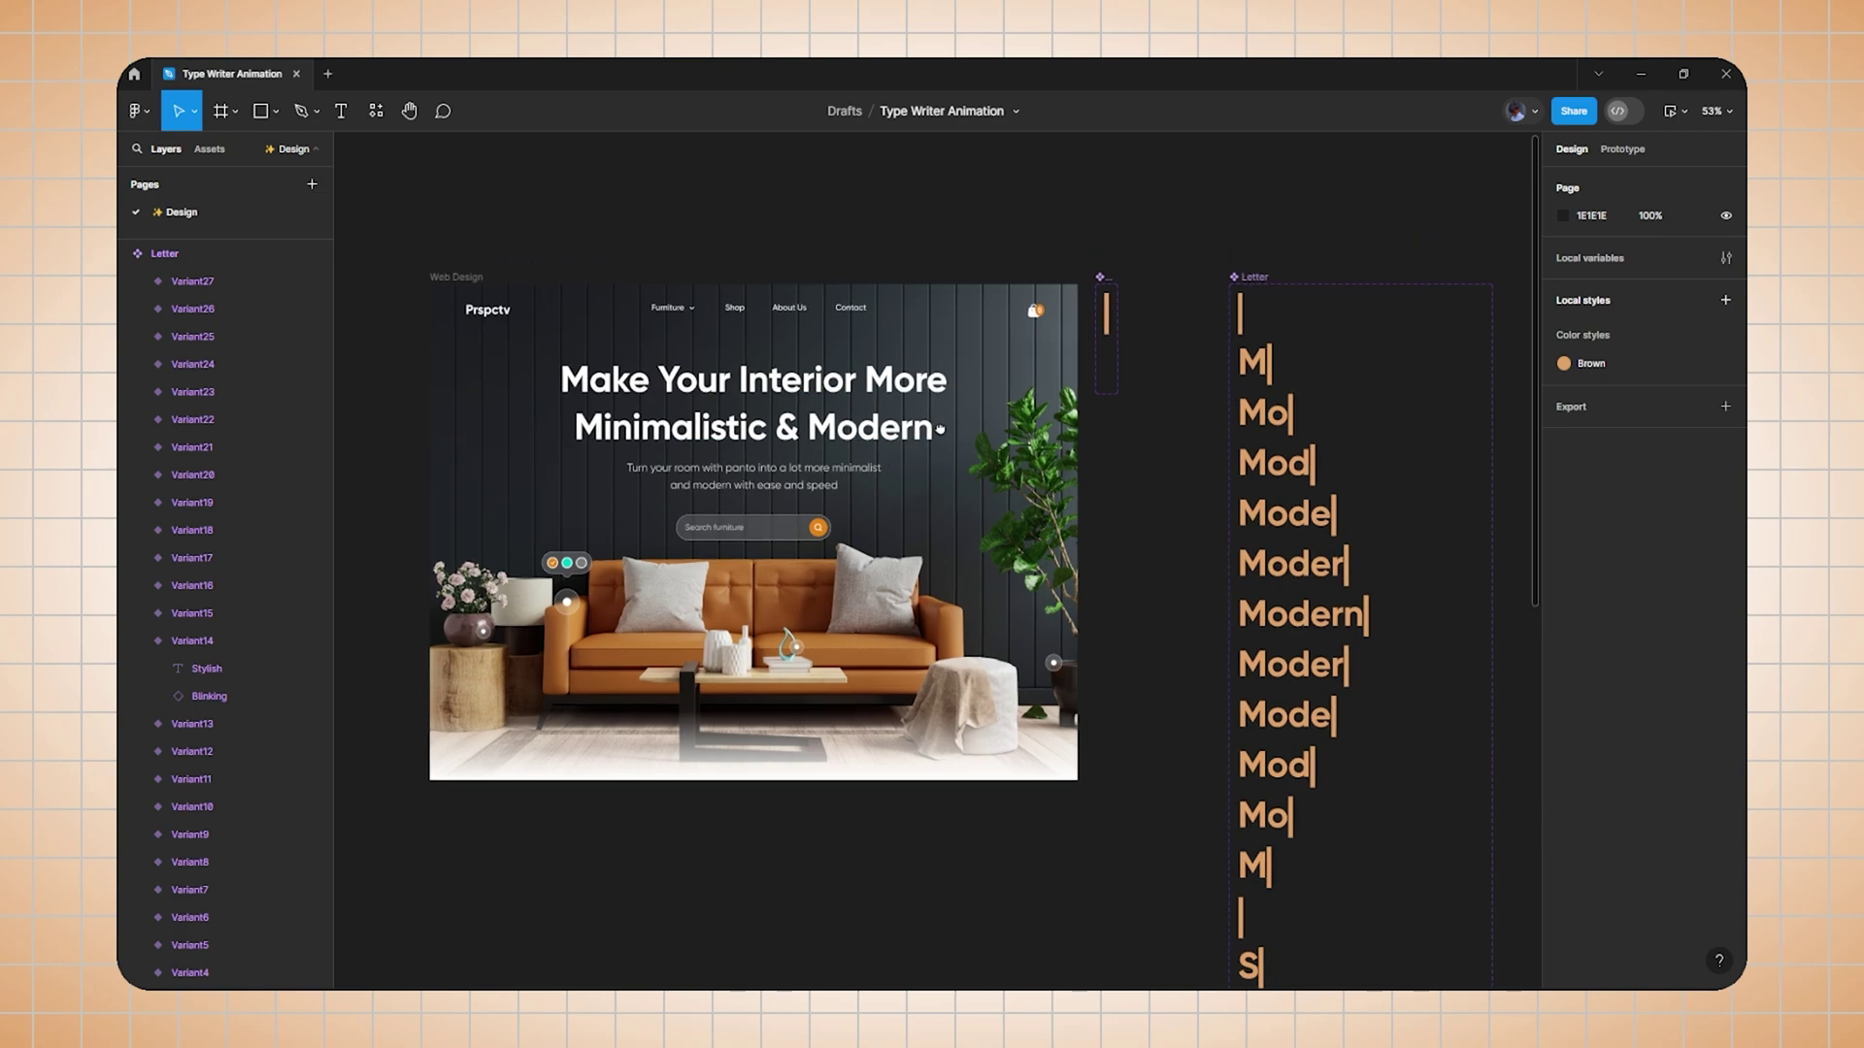
pyautogui.scroll(2, 895, 428)
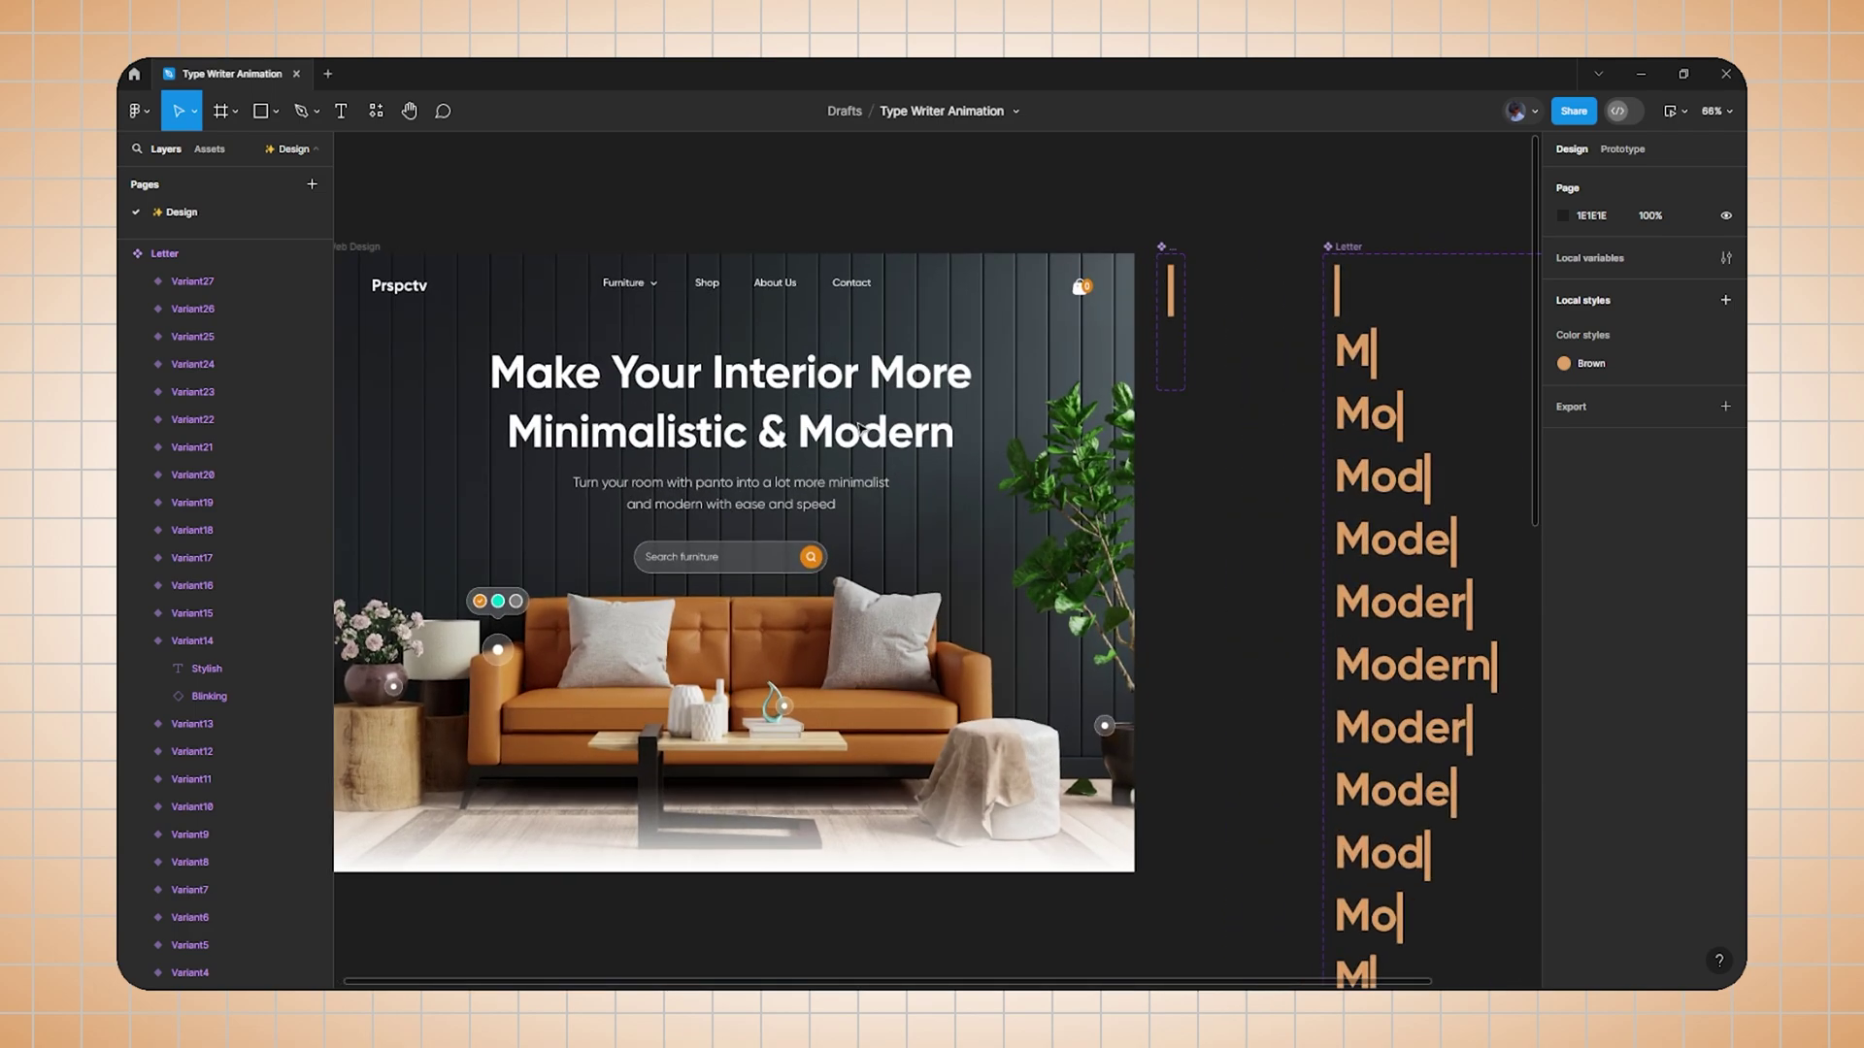
# Set the headline word Modern to 0% fill opacity, leaving 'Make Your Interior More Minimalistic &'.
pyautogui.doubleClick(794, 436)
pyautogui.moveTo(796, 437); pyautogui.dragTo(955, 439)
pyautogui.click(1658, 712)
pyautogui.write('0')
pyautogui.press('Return')
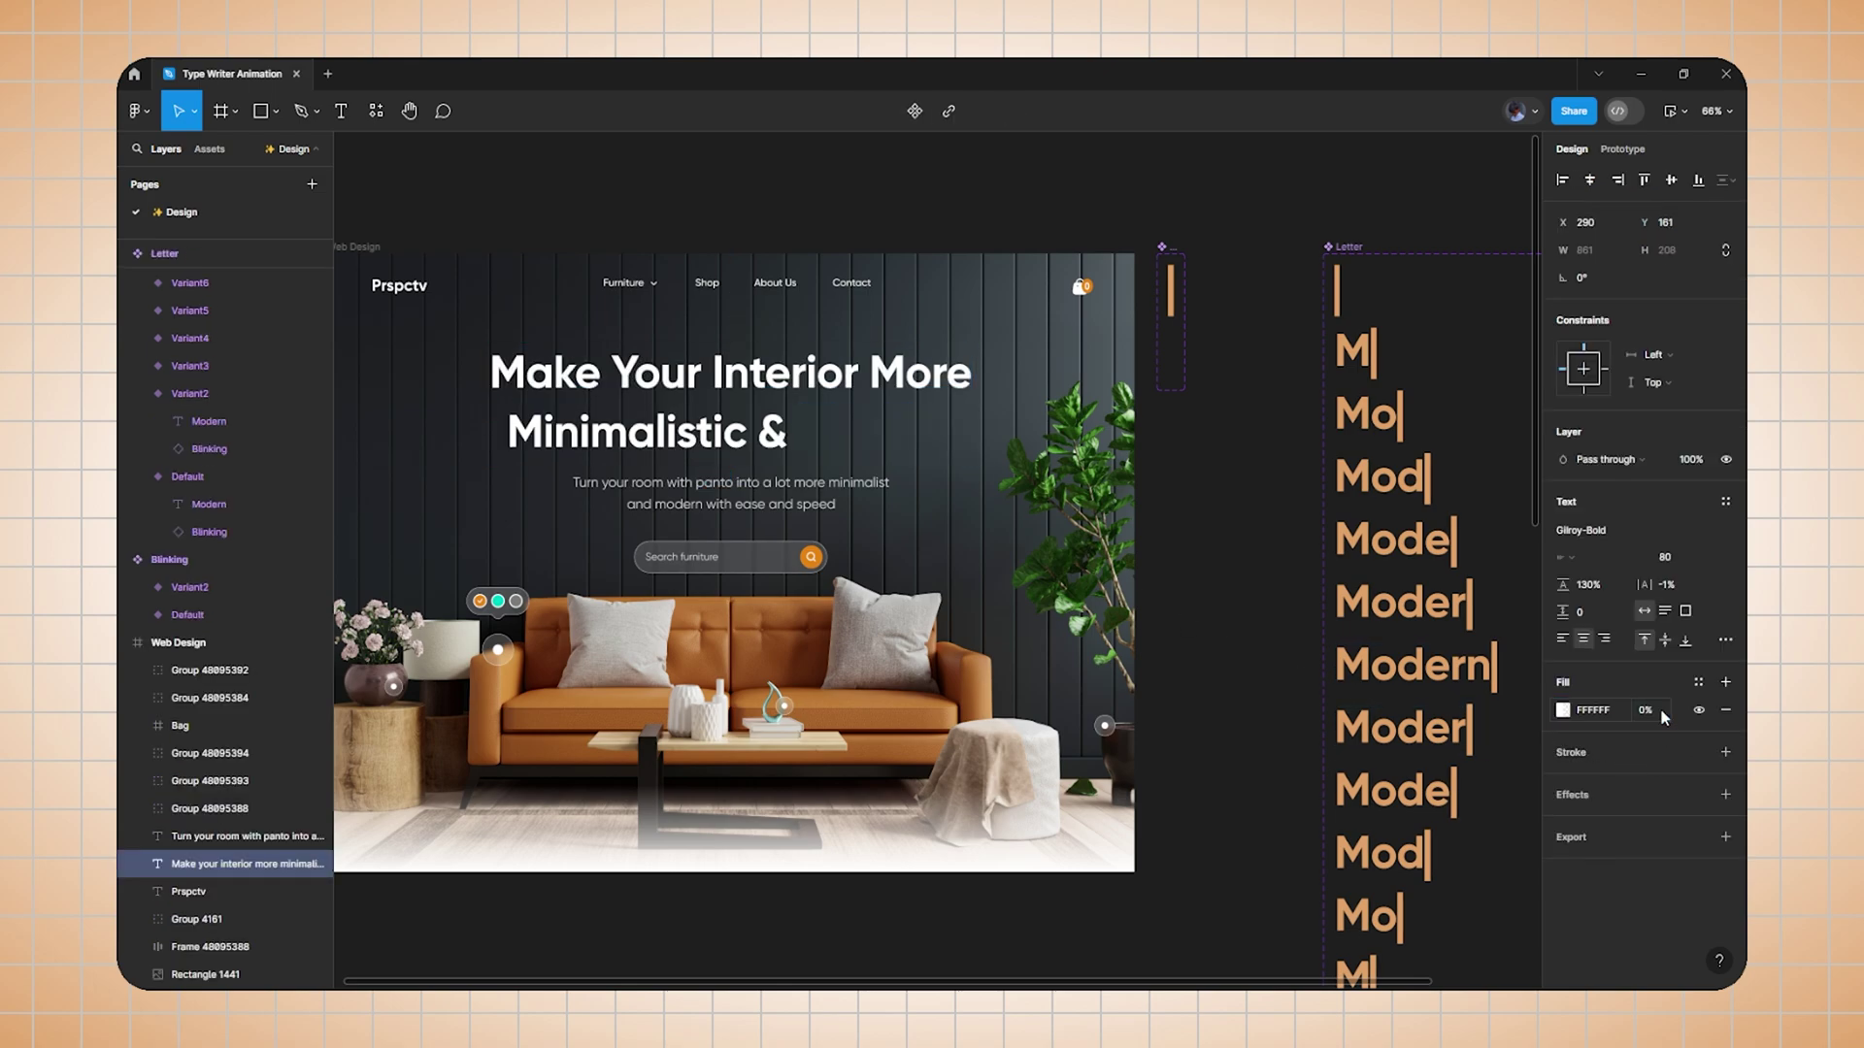
pyautogui.press('Escape')
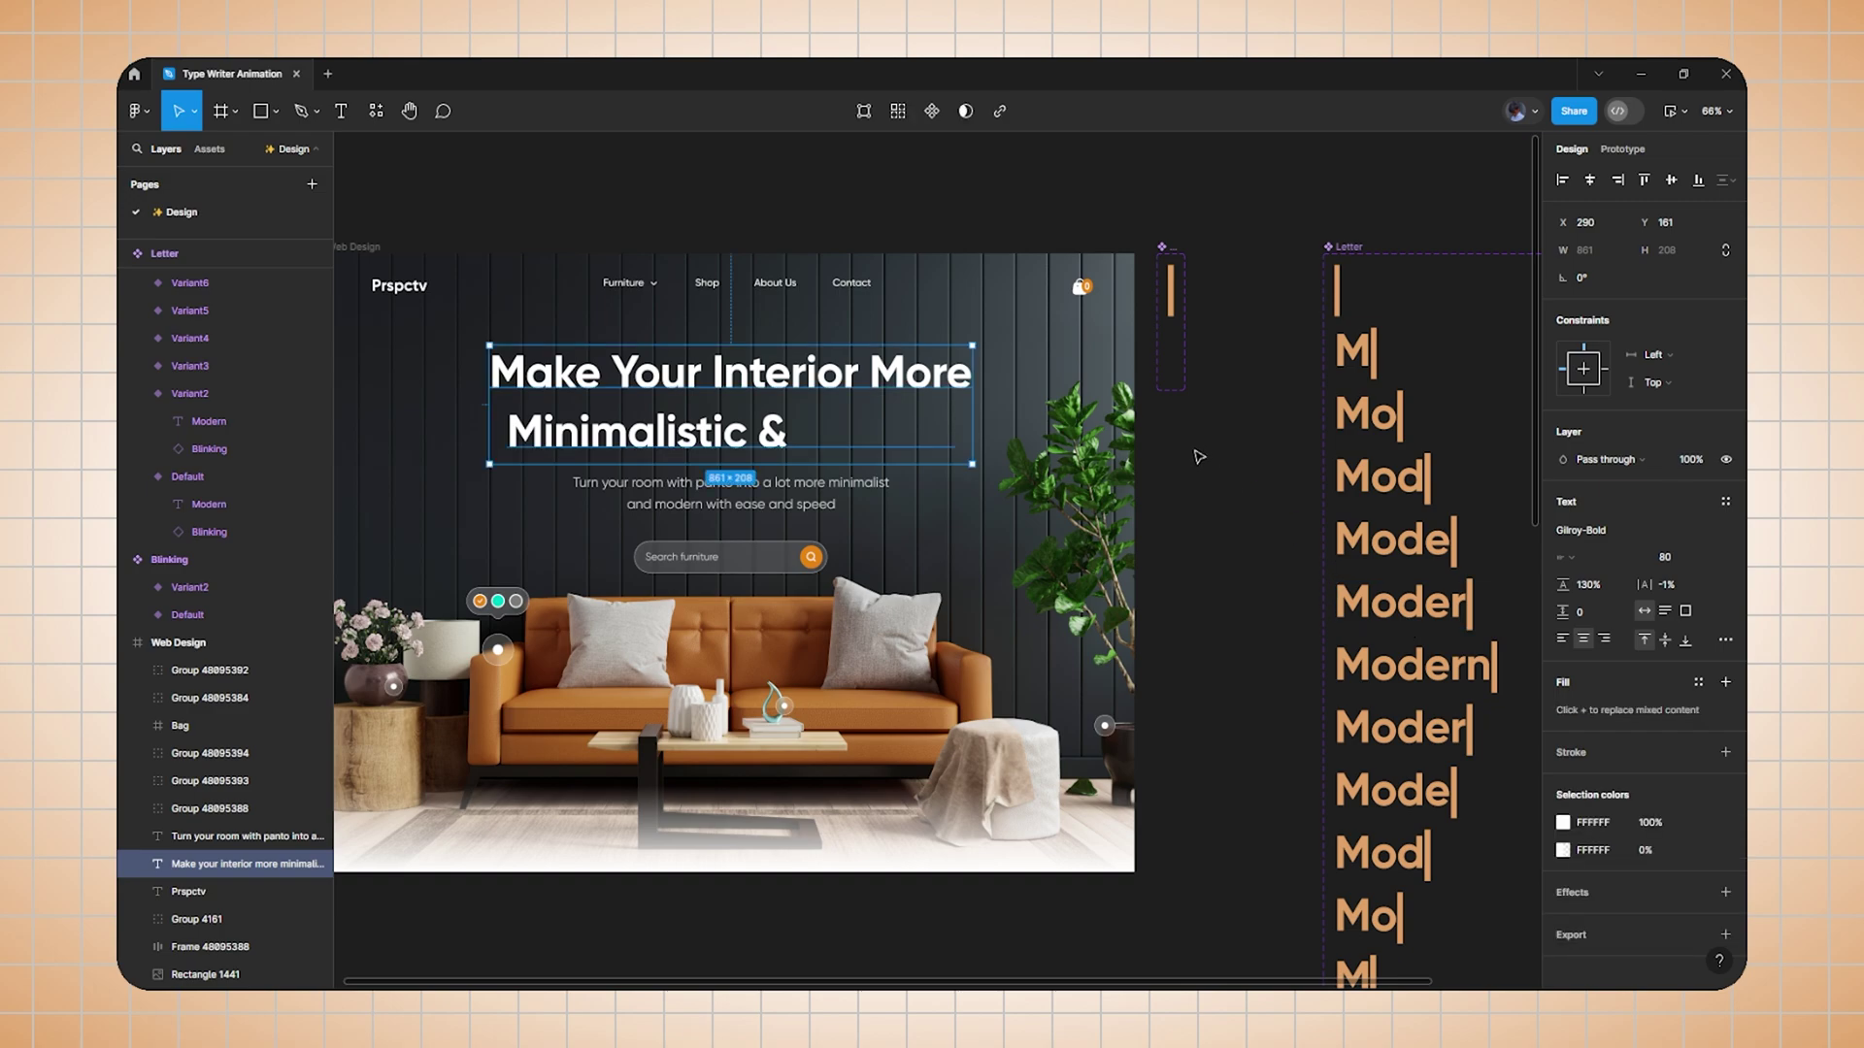
pyautogui.click(1198, 457)
pyautogui.click(1348, 240)
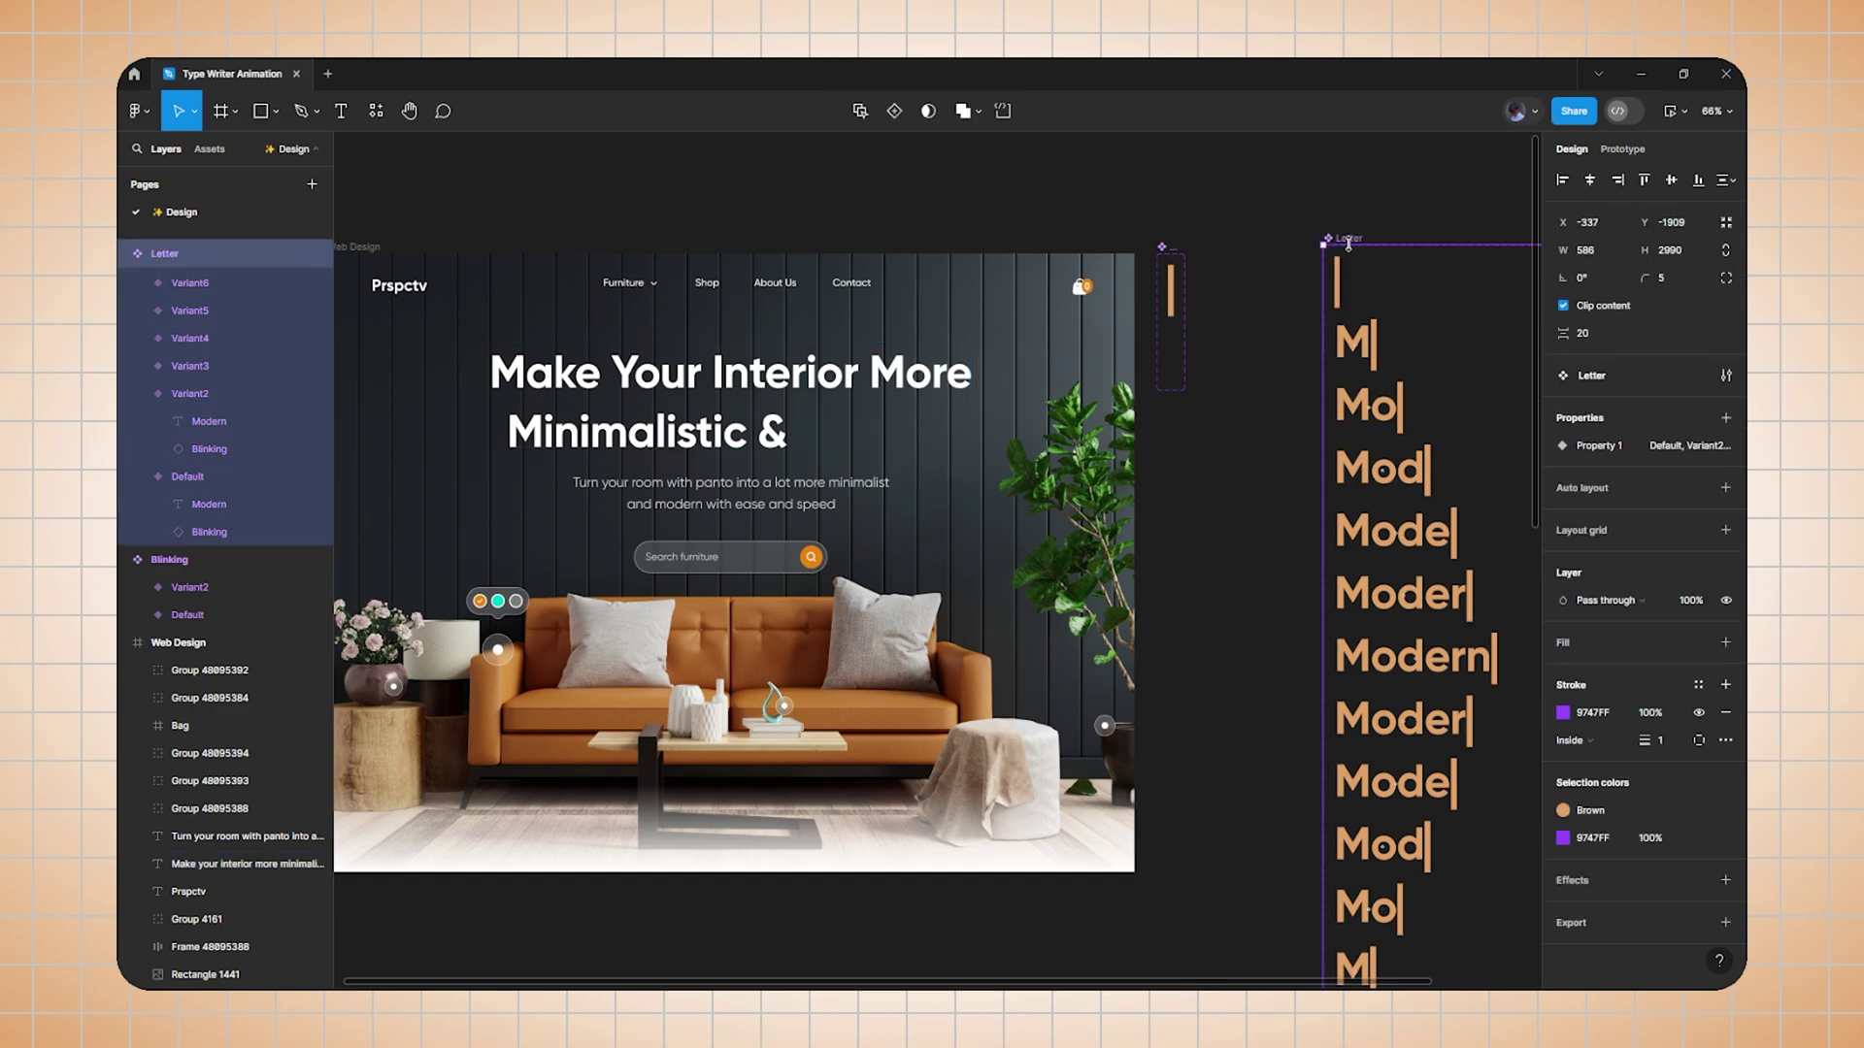
# Copy the Letter Default variant right after 'Minimalistic &' in the Web Design headline, nudged into place.
pyautogui.click(1339, 287)
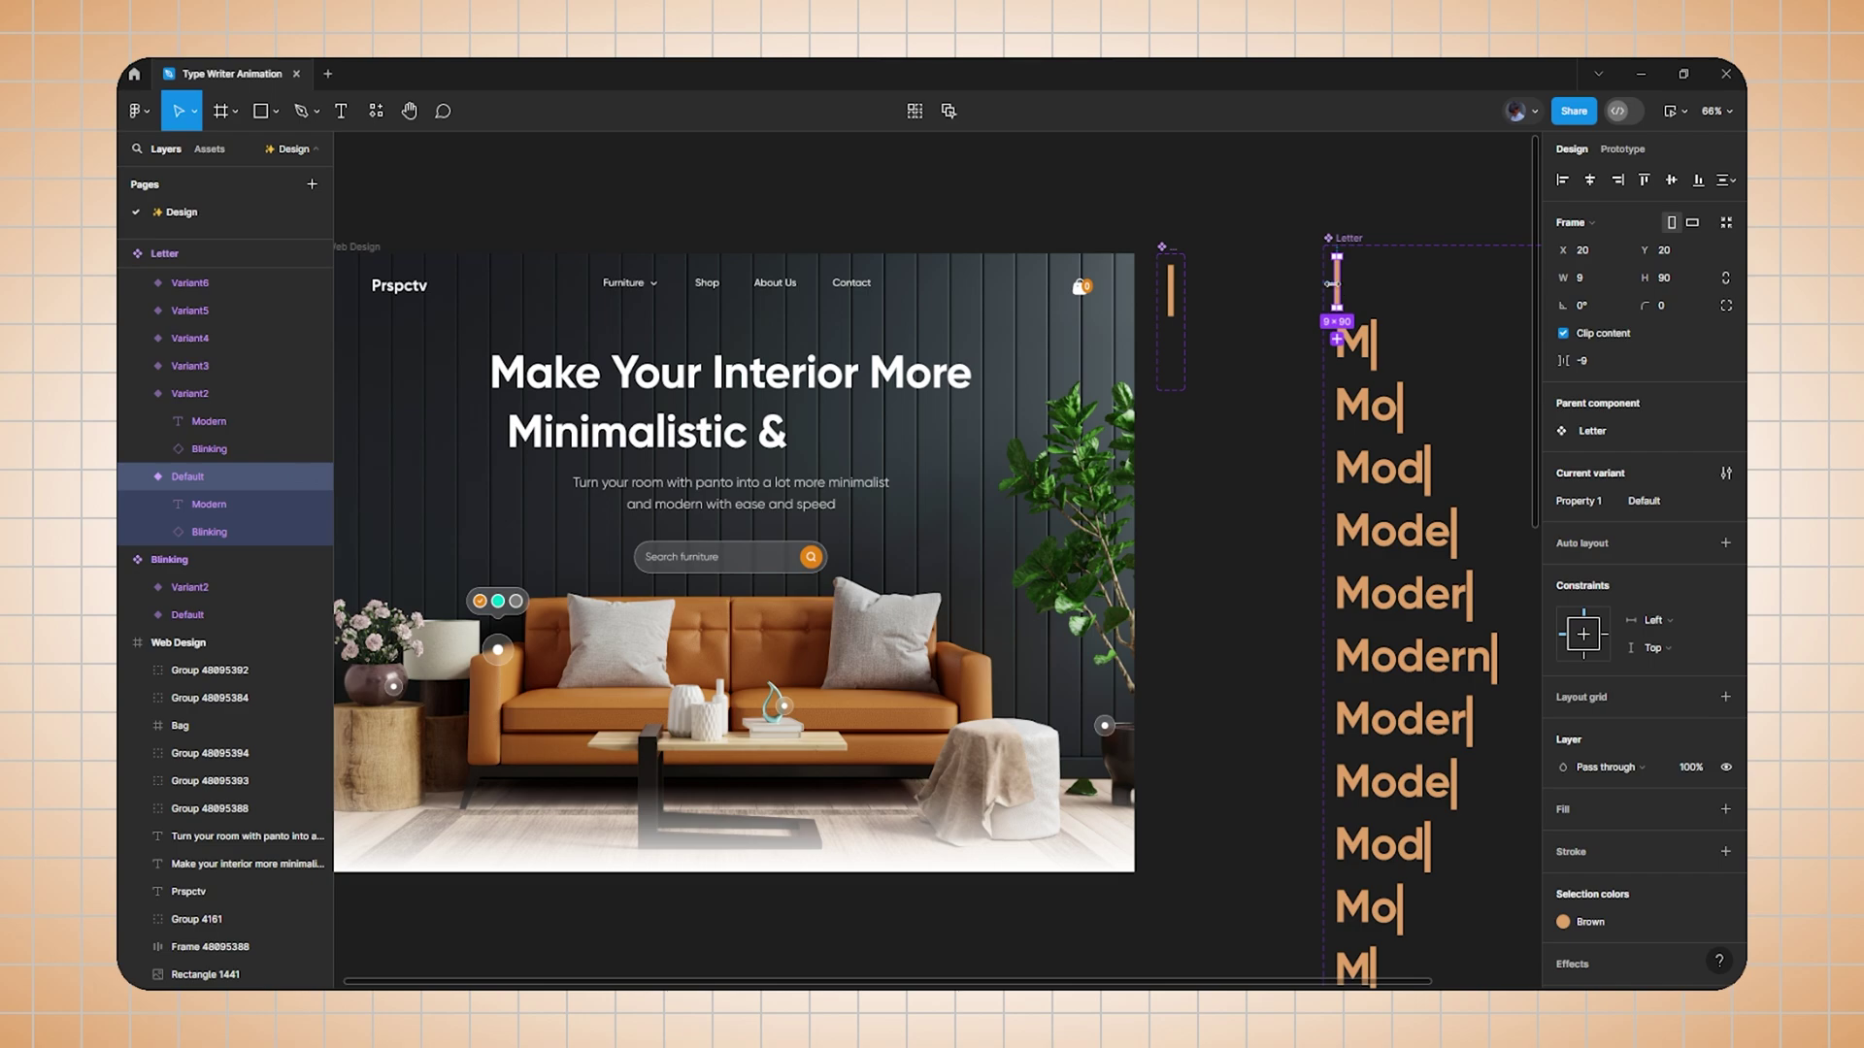
pyautogui.moveTo(1339, 288); pyautogui.dragTo(819, 435)
pyautogui.hscroll(-2, 854, 448)
pyautogui.scroll(5, 854, 444)
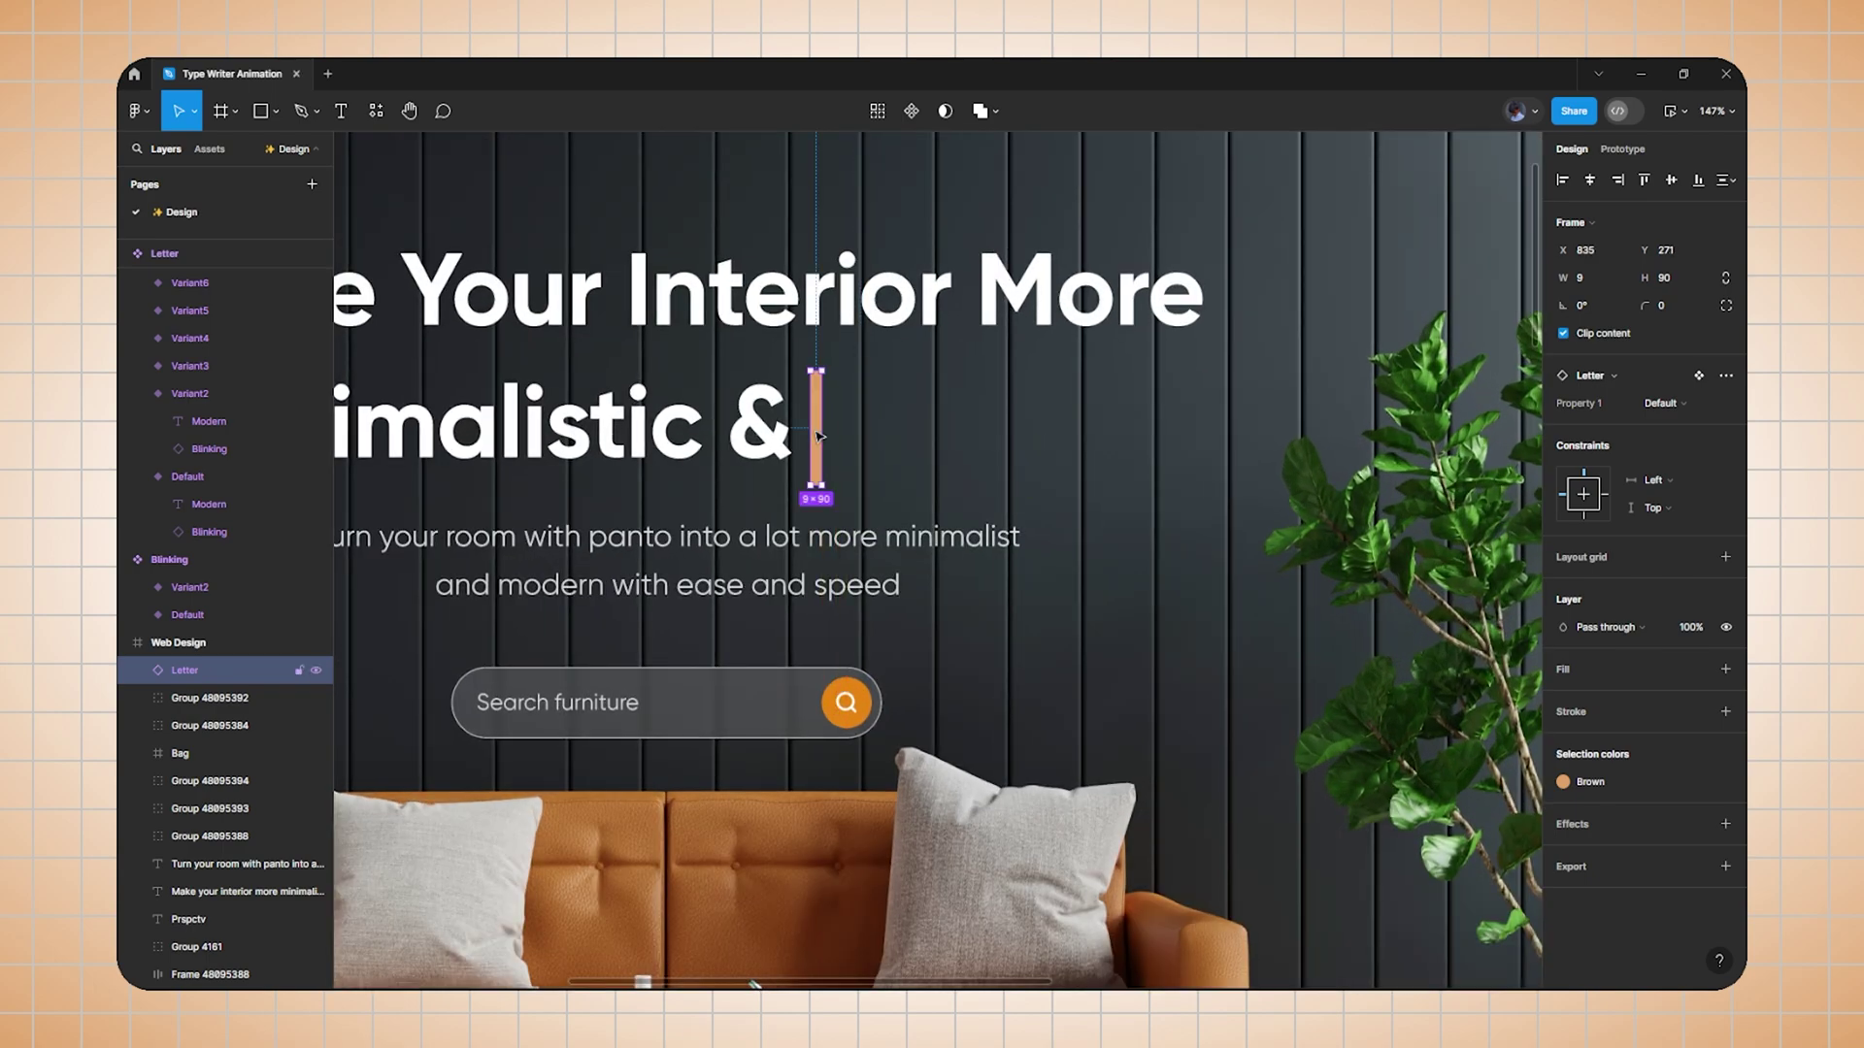
pyautogui.press('Right')
pyautogui.press('Right')
pyautogui.press('Right')
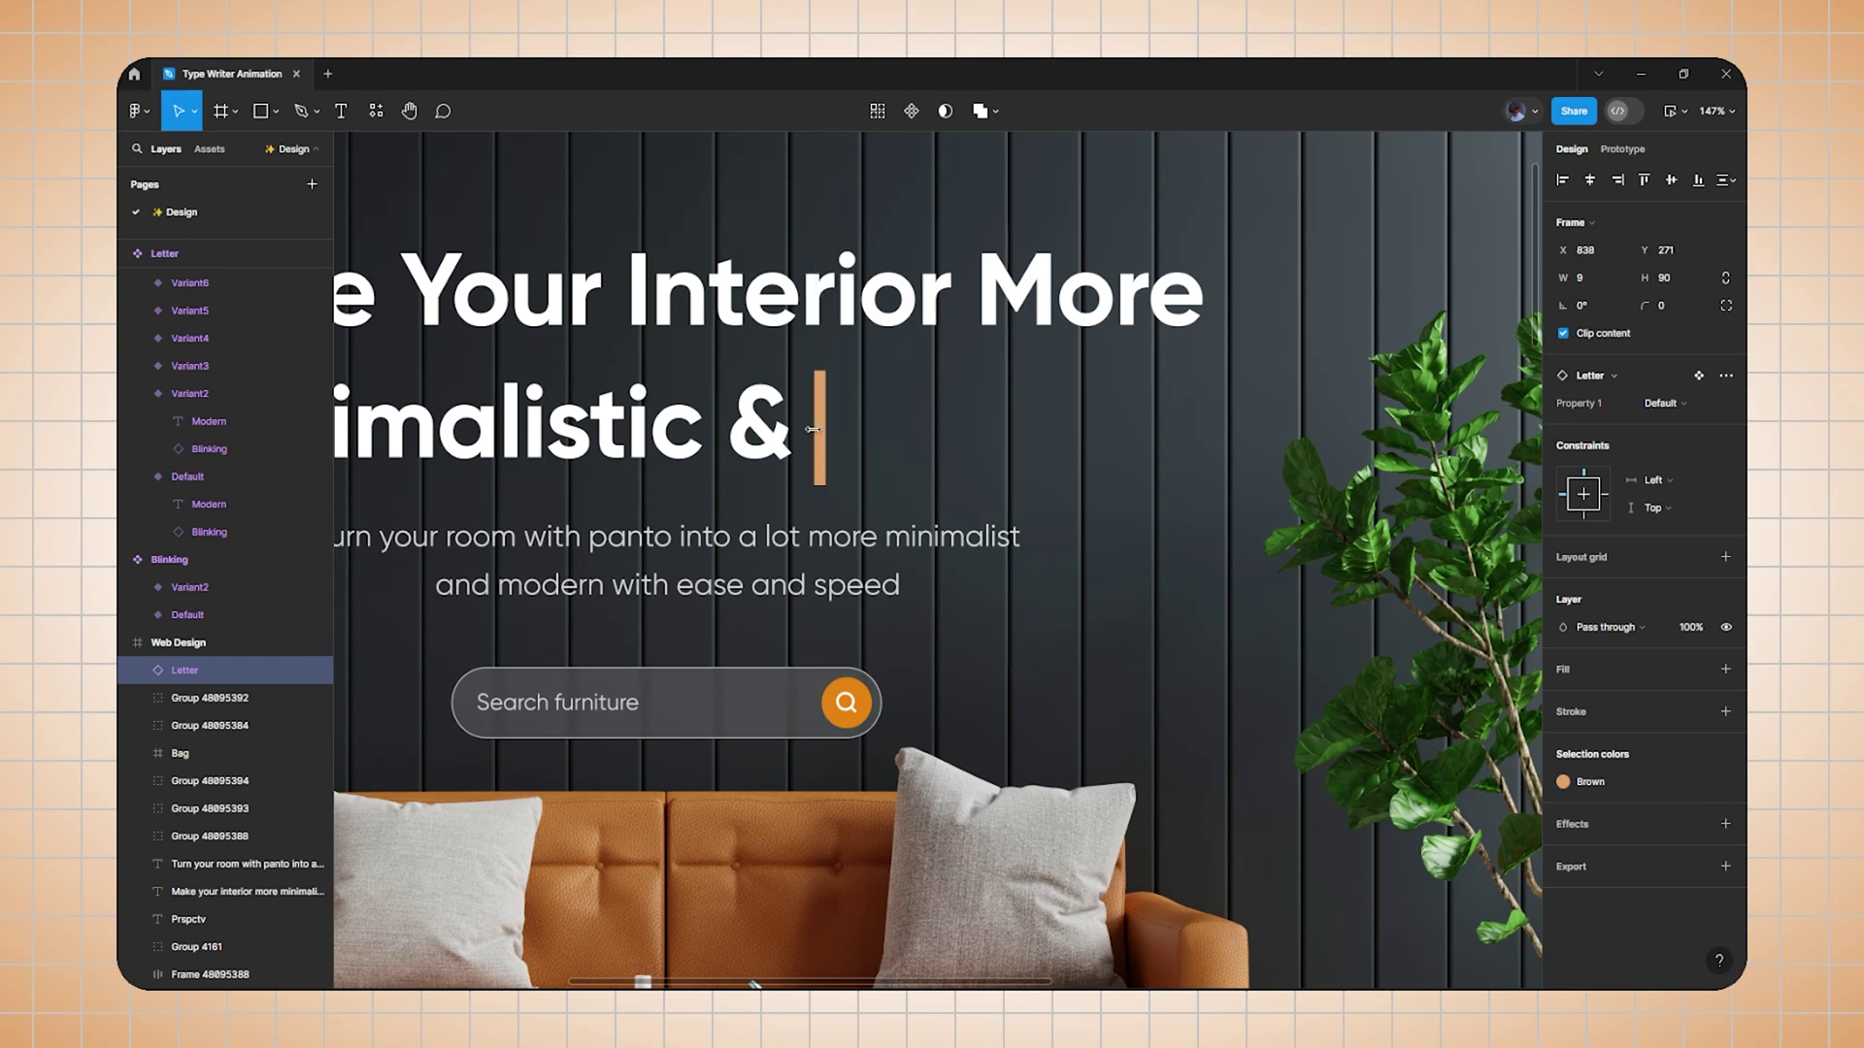
pyautogui.scroll(-5, 813, 428)
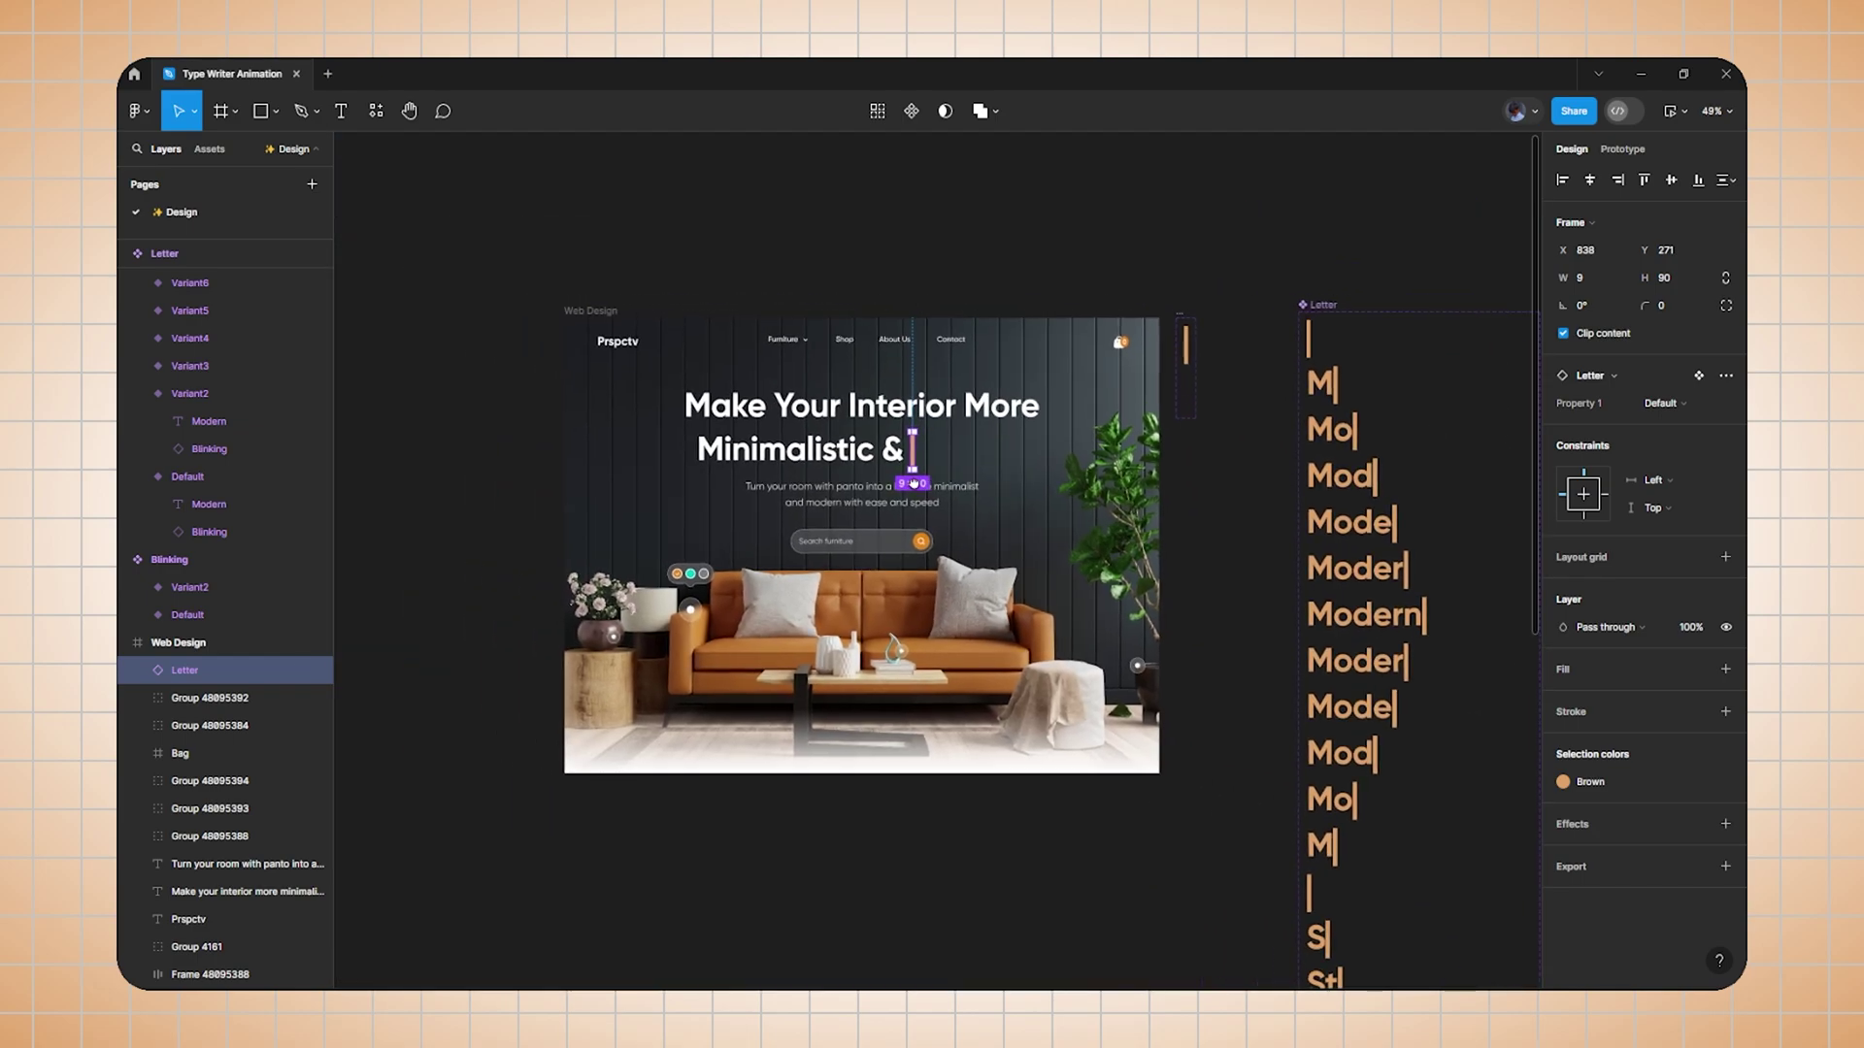
pyautogui.scroll(-1, 916, 489)
pyautogui.press('Escape')
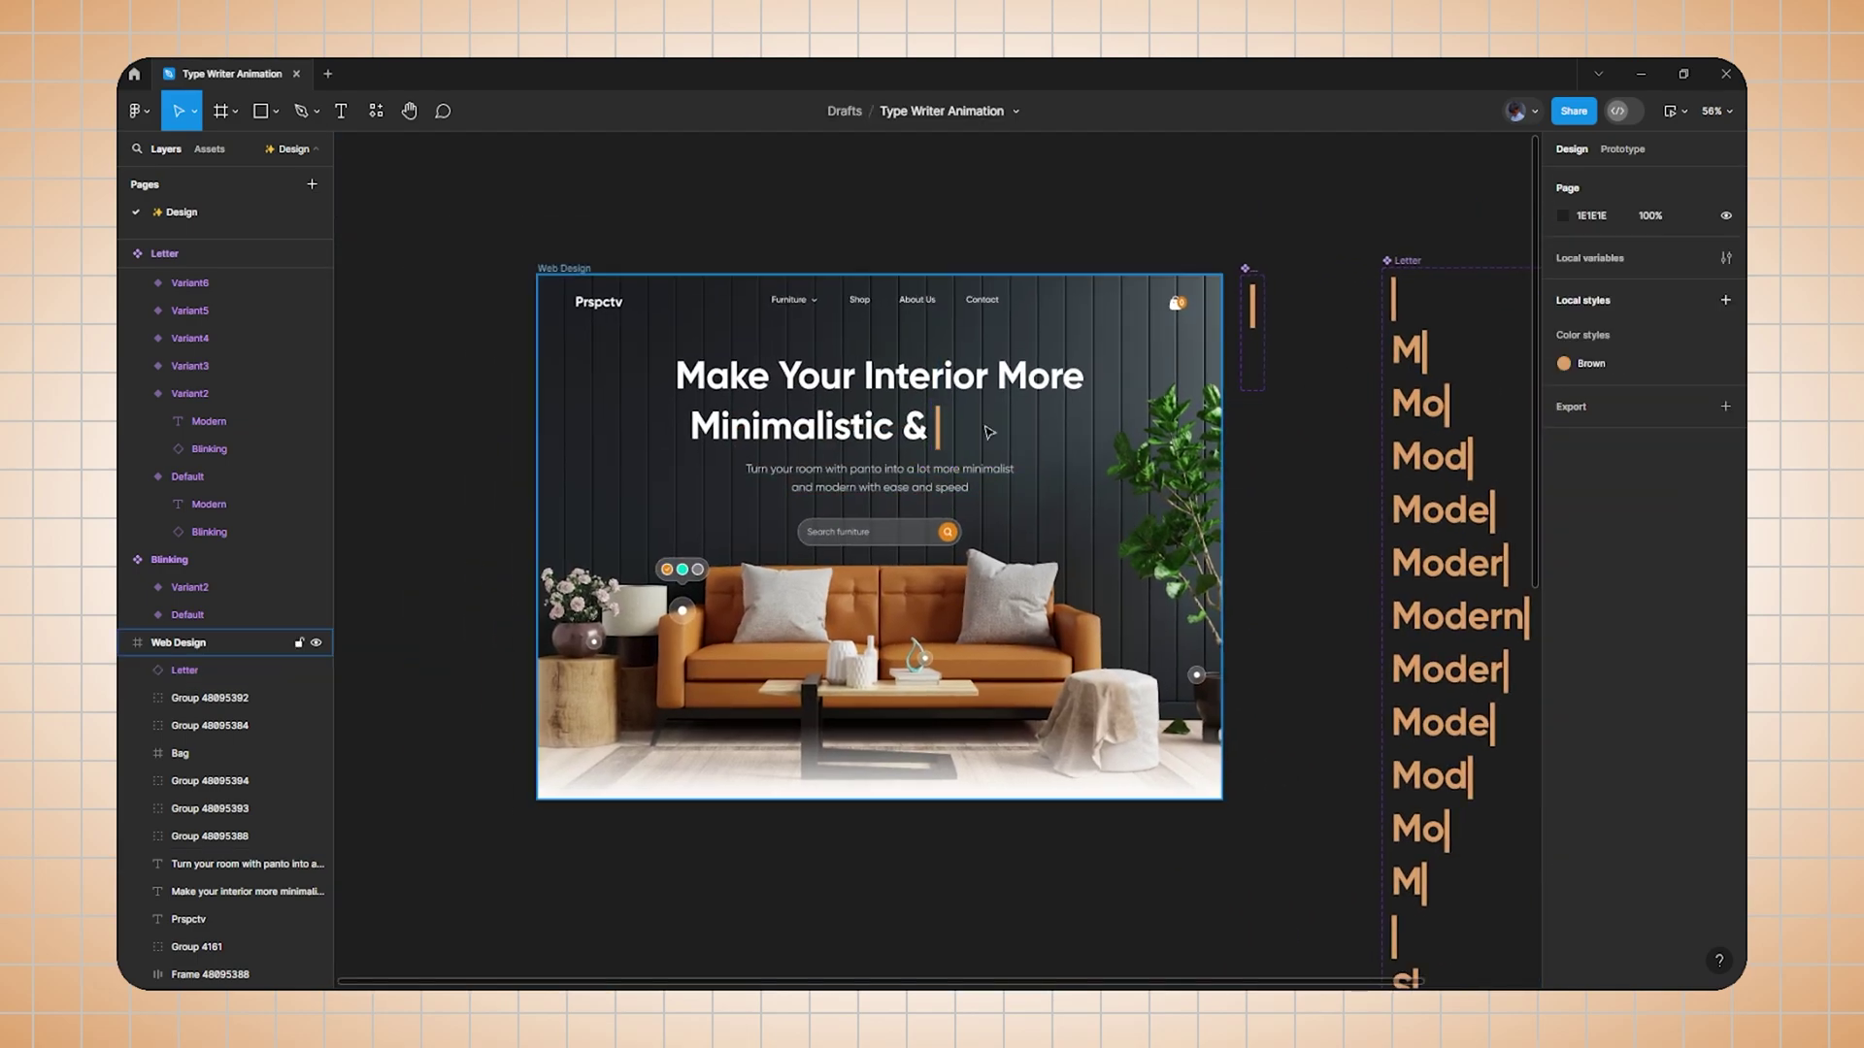
pyautogui.click(559, 269)
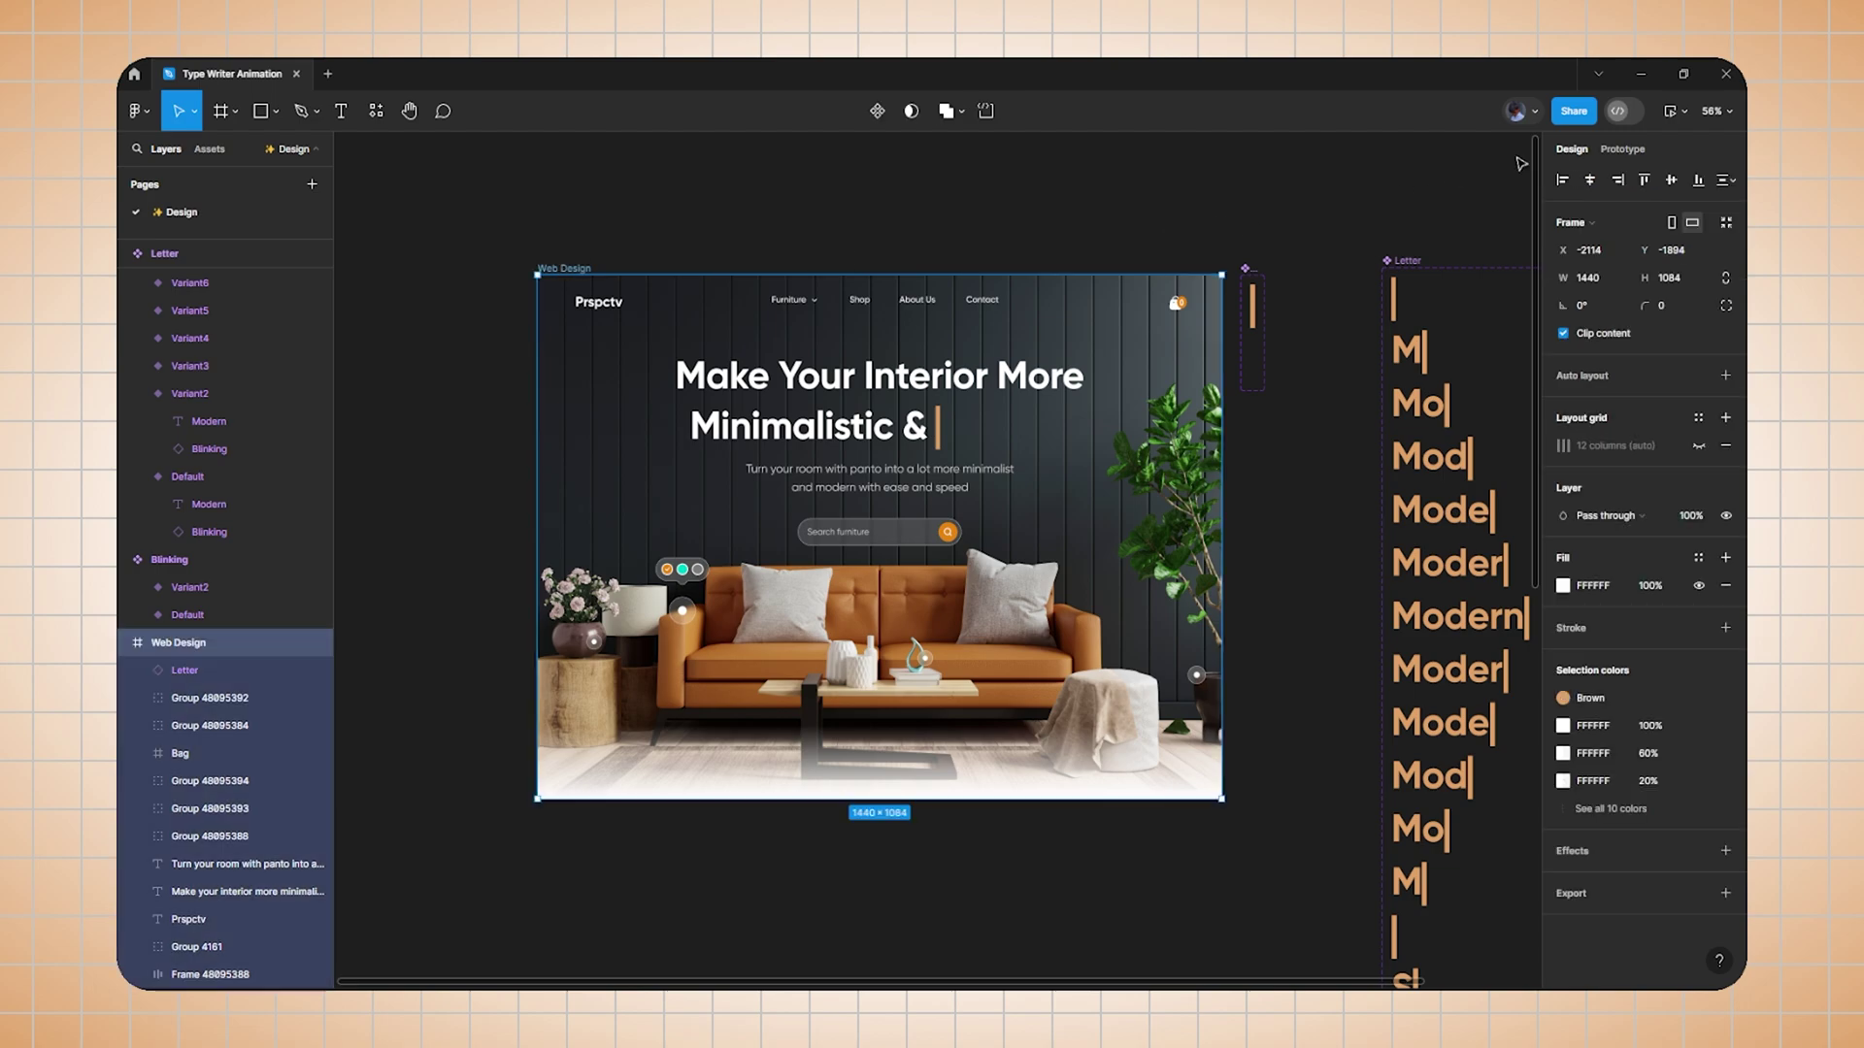